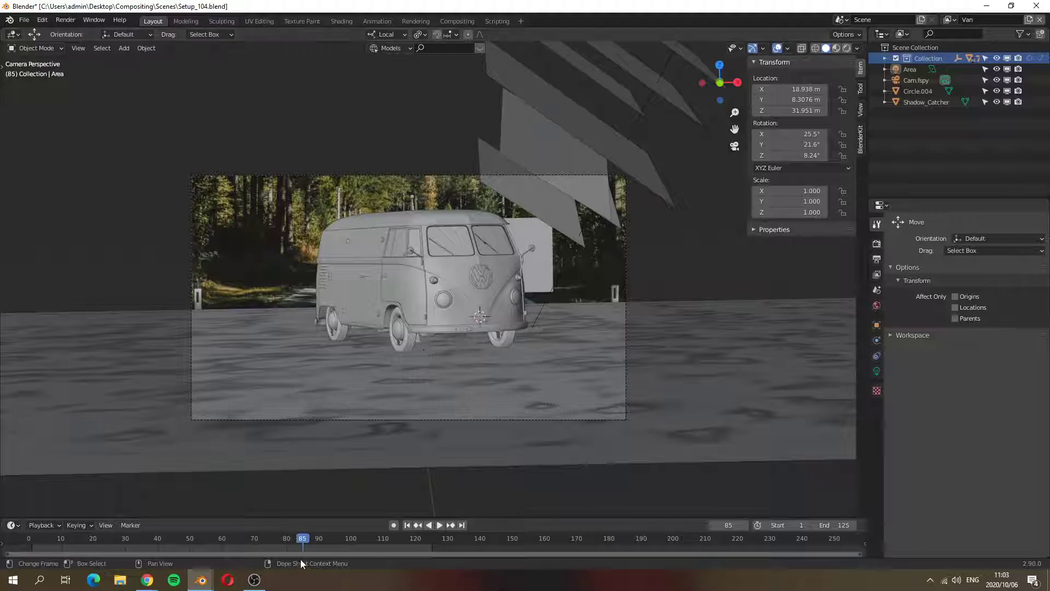
# Set the timeline's current frame to 55
pyautogui.moveTo(301, 537); pyautogui.dragTo(207, 537)
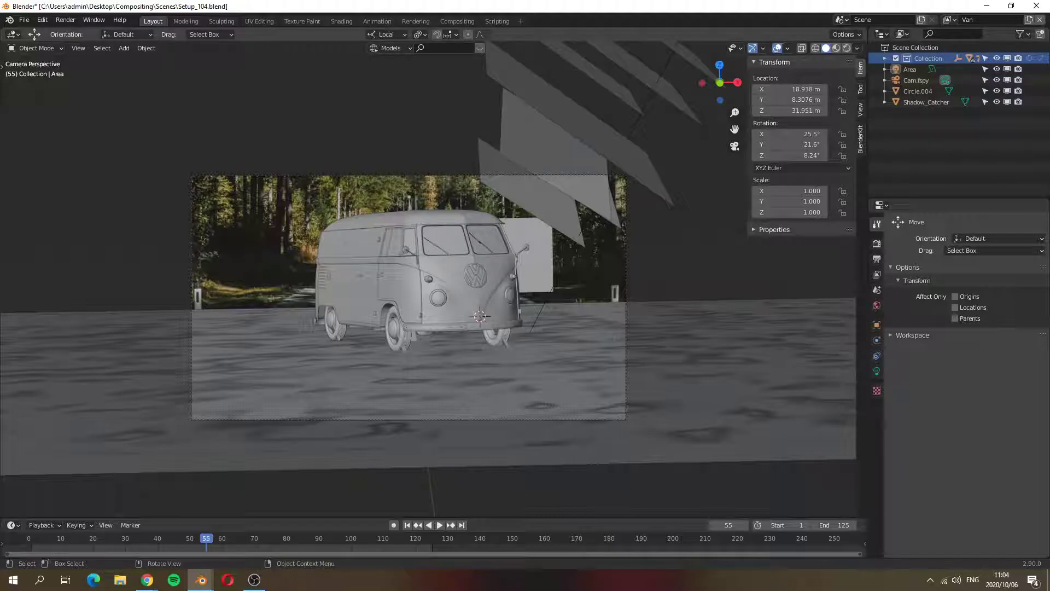
pyautogui.hotkey('alt', 'Tab')
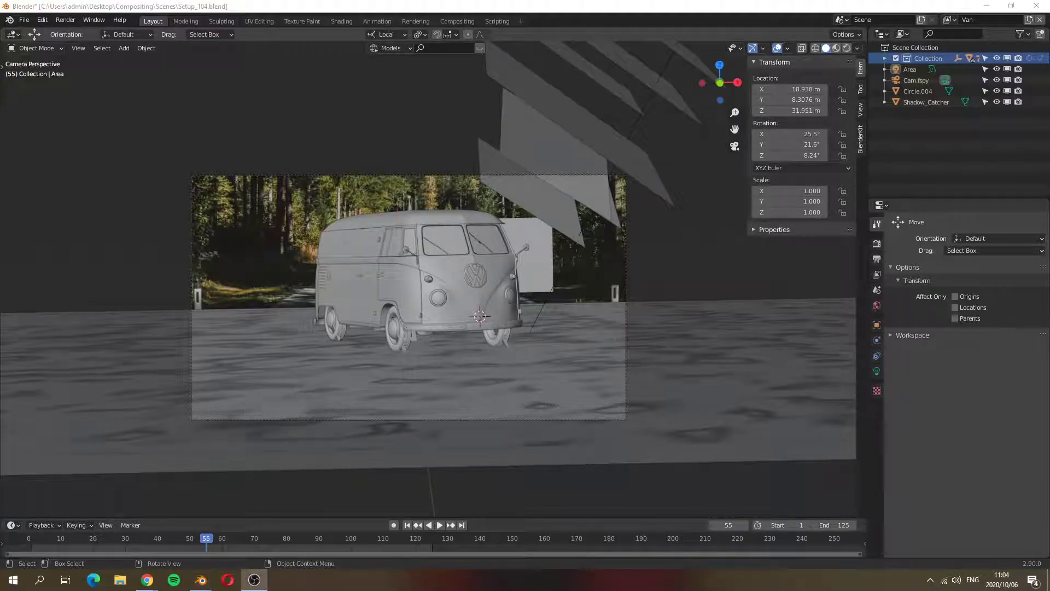
pyautogui.hotkey('alt', 'Tab')
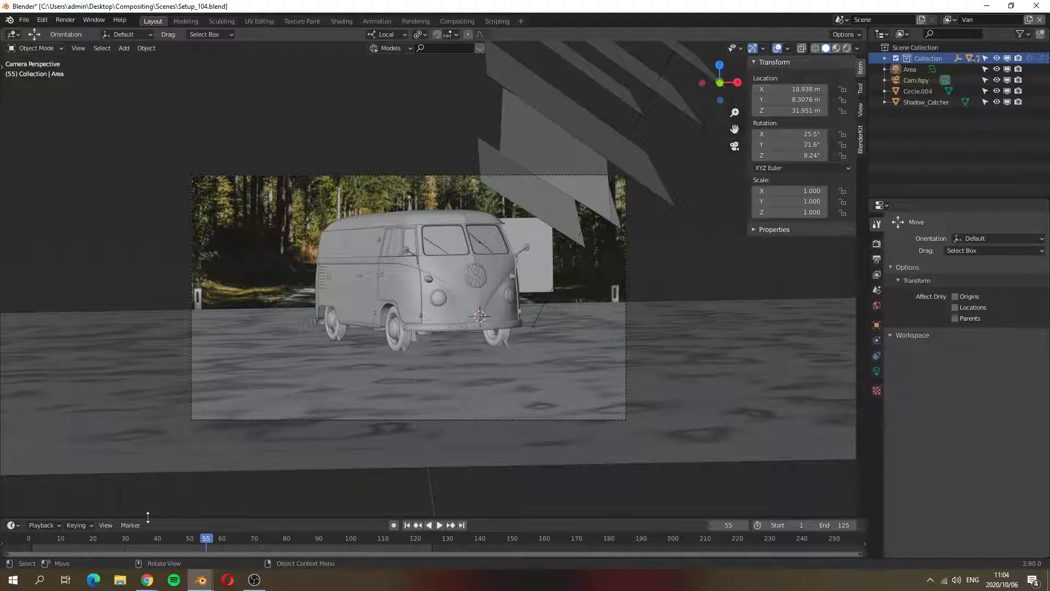
# Bring up the Google Meet screen-sharing bar and hide it
pyautogui.moveTo(147, 580)
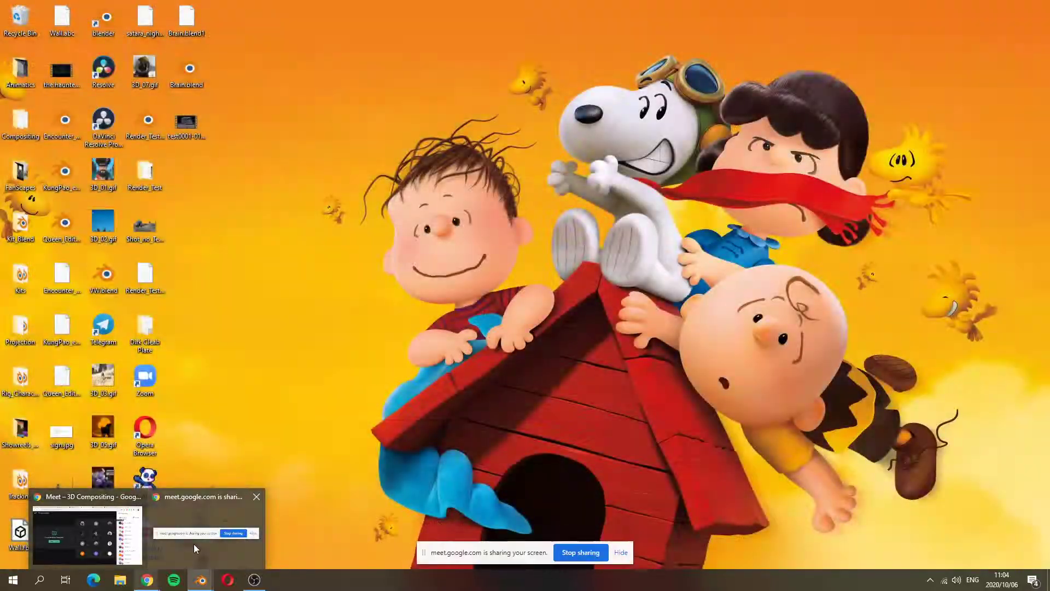
pyautogui.click(194, 544)
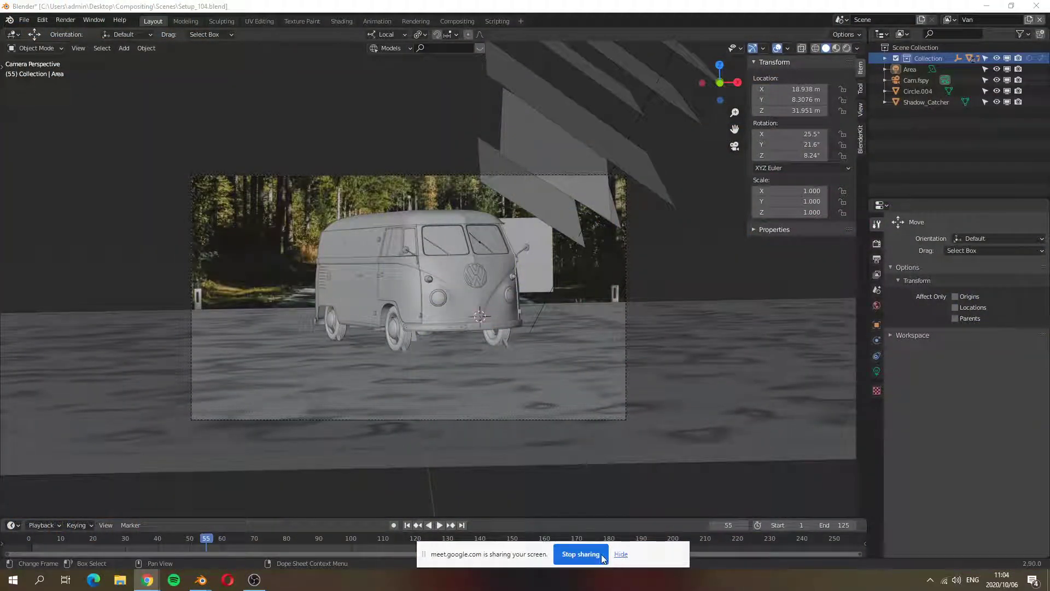
pyautogui.click(622, 555)
# Switch to Chrome, open a new browser window and search Google Images for "depth pass"
pyautogui.moveTo(149, 584)
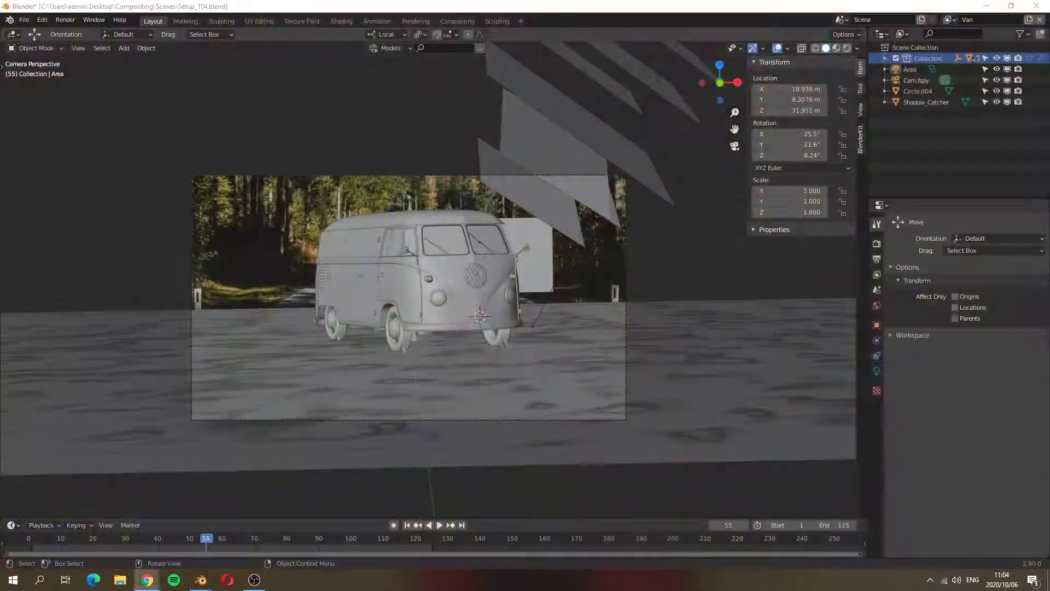
pyautogui.hotkey('ctrl', 'n')
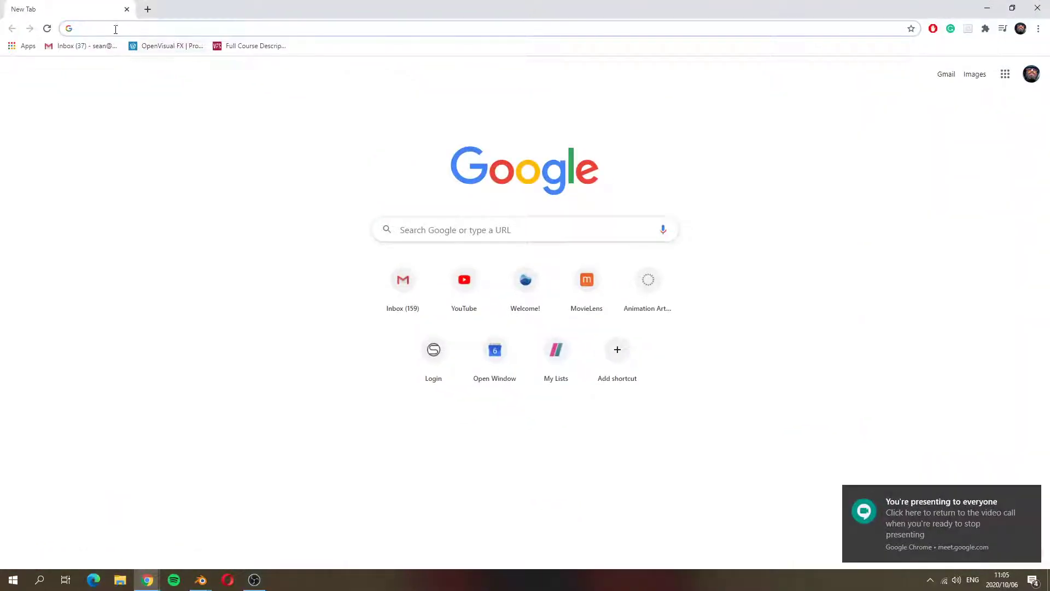
pyautogui.click(114, 26)
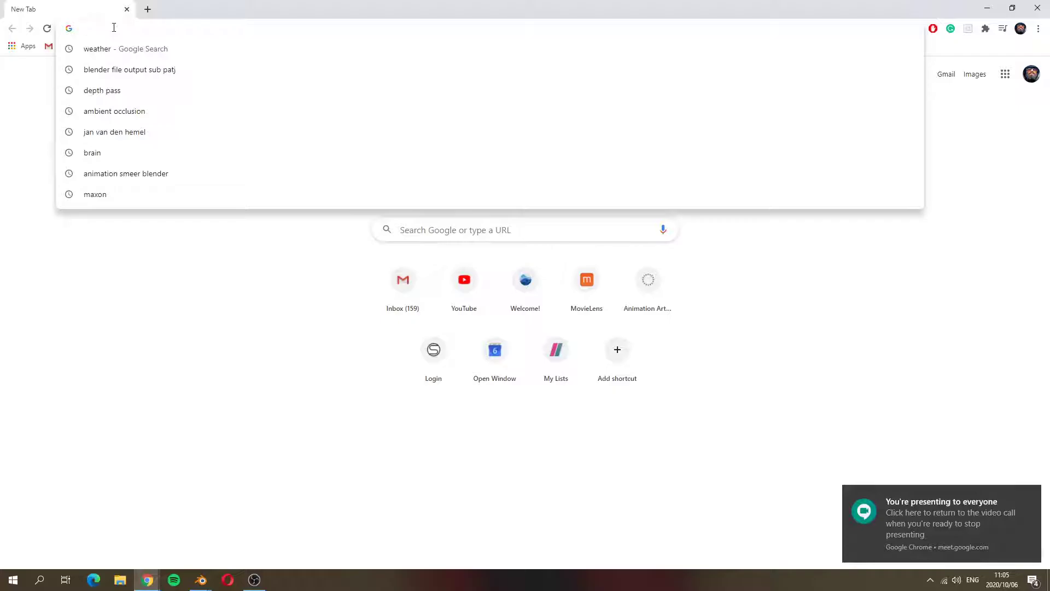
pyautogui.write('depth pass')
pyautogui.press('Return')
pyautogui.click(155, 106)
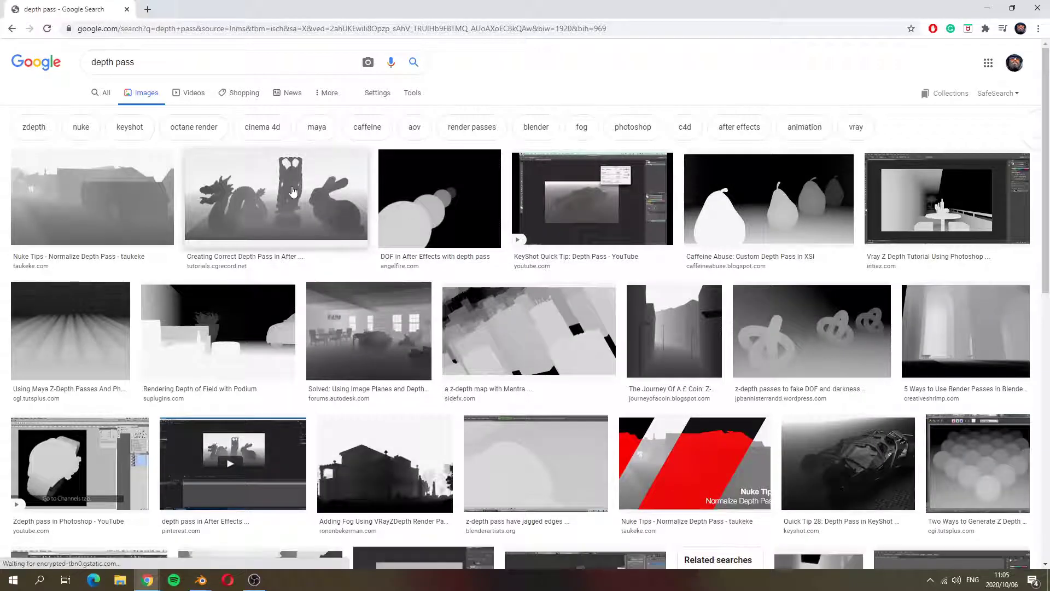
# Preview the example depth pass images of the dragon and rabbit, the overlapping circles, the pears and the furnished room
pyautogui.click(294, 192)
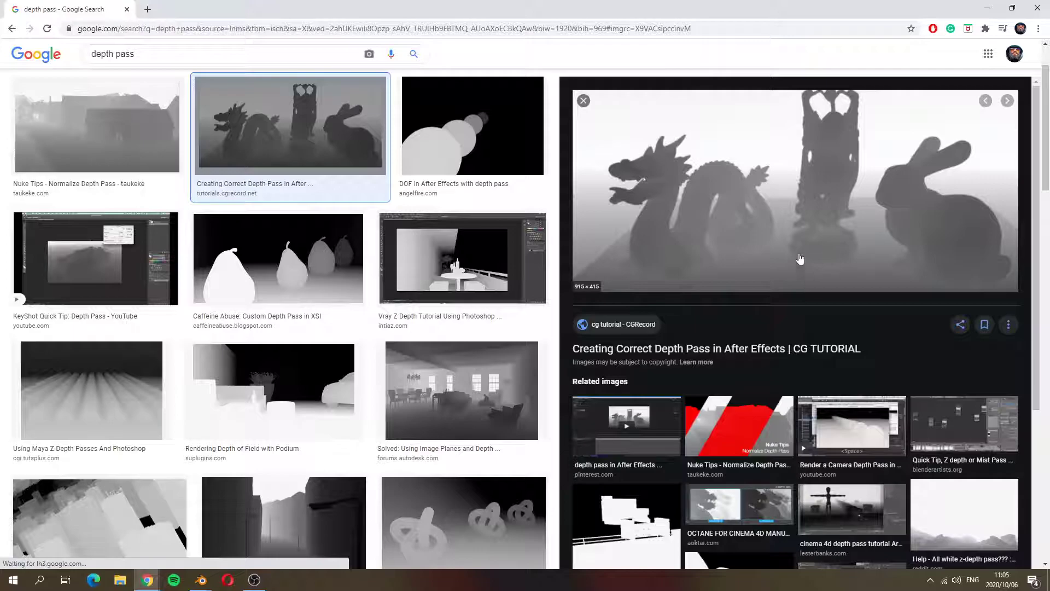
pyautogui.click(472, 142)
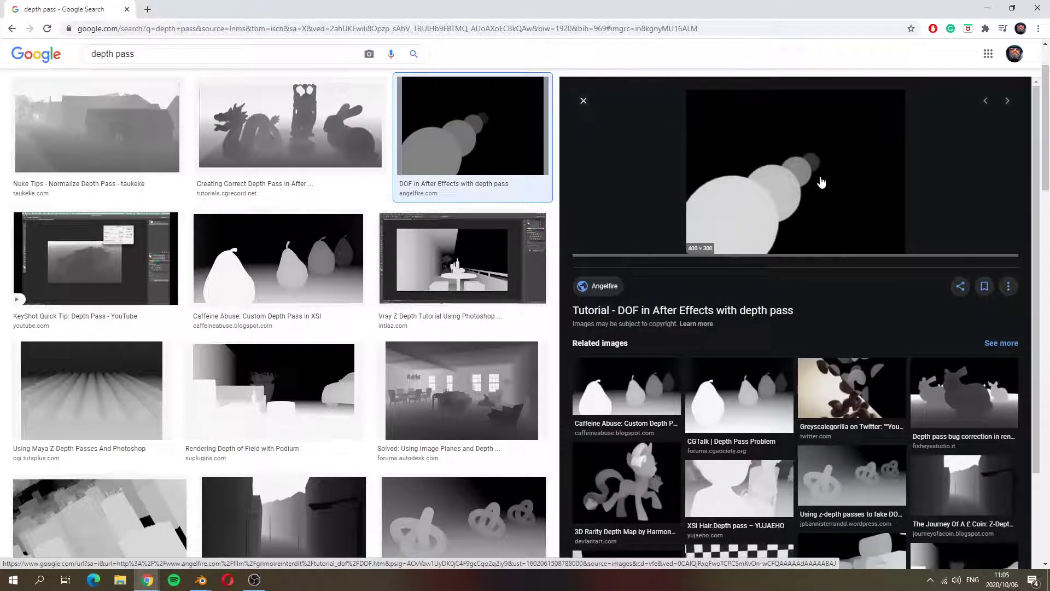
pyautogui.click(283, 258)
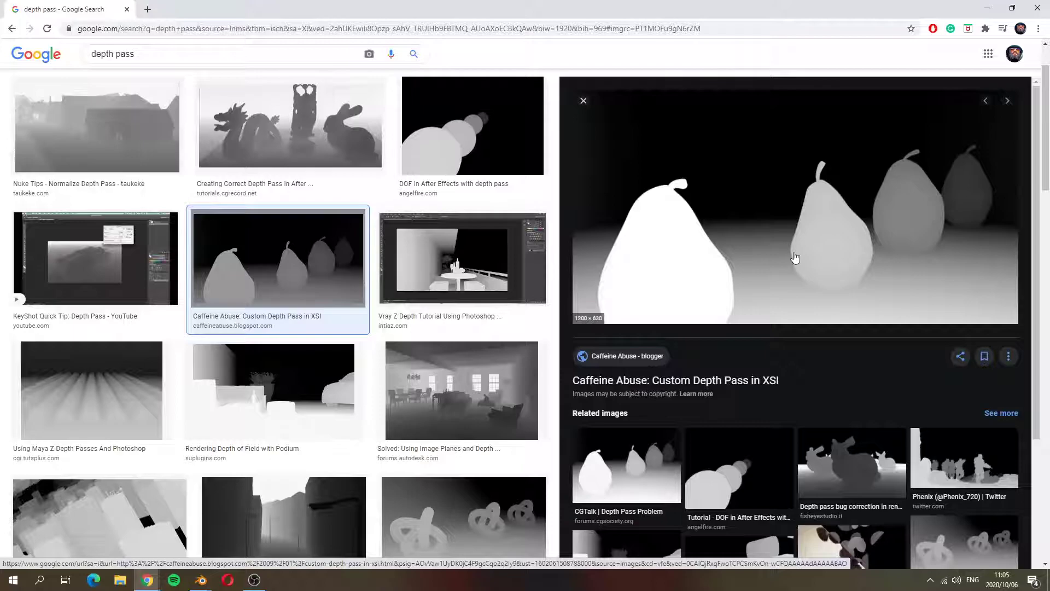
pyautogui.click(477, 378)
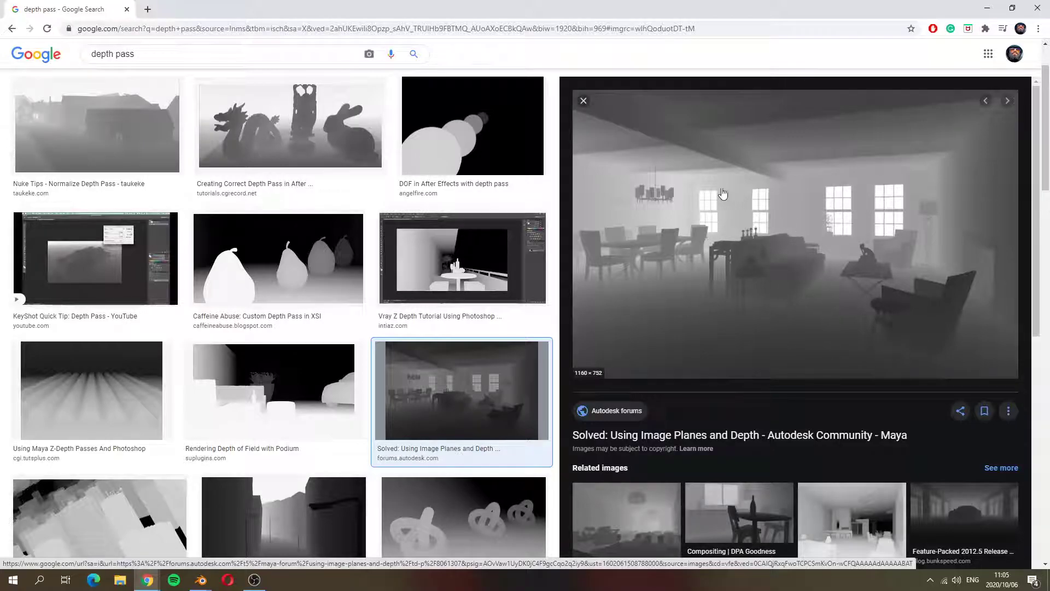
# Replace the image search with "ambient occlusion pass"
pyautogui.click(155, 53)
pyautogui.hotkey('ctrl', 'a')
pyautogui.write('ambien')
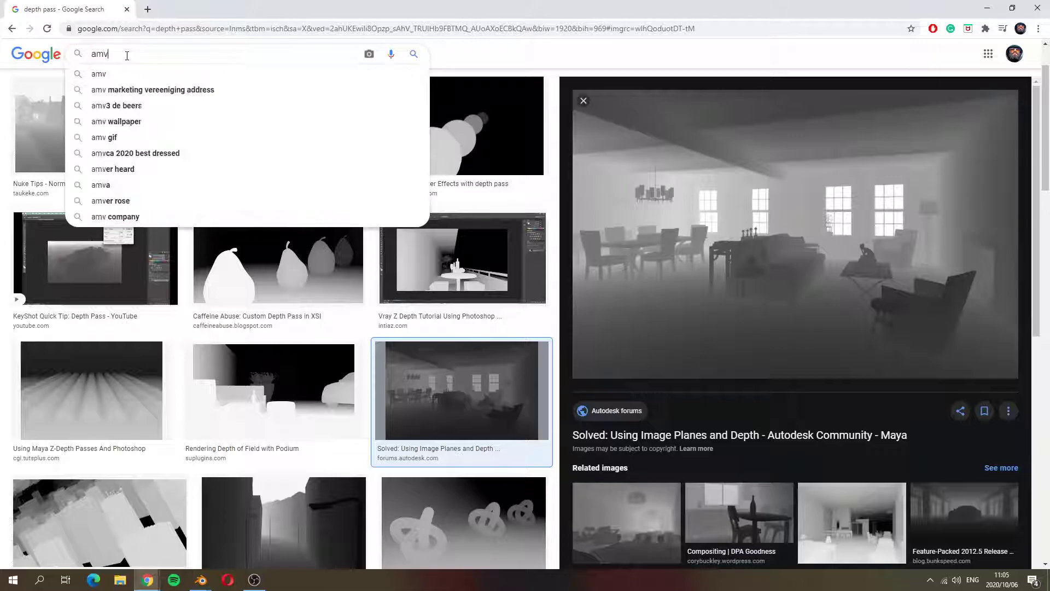
pyautogui.press('BackSpace')
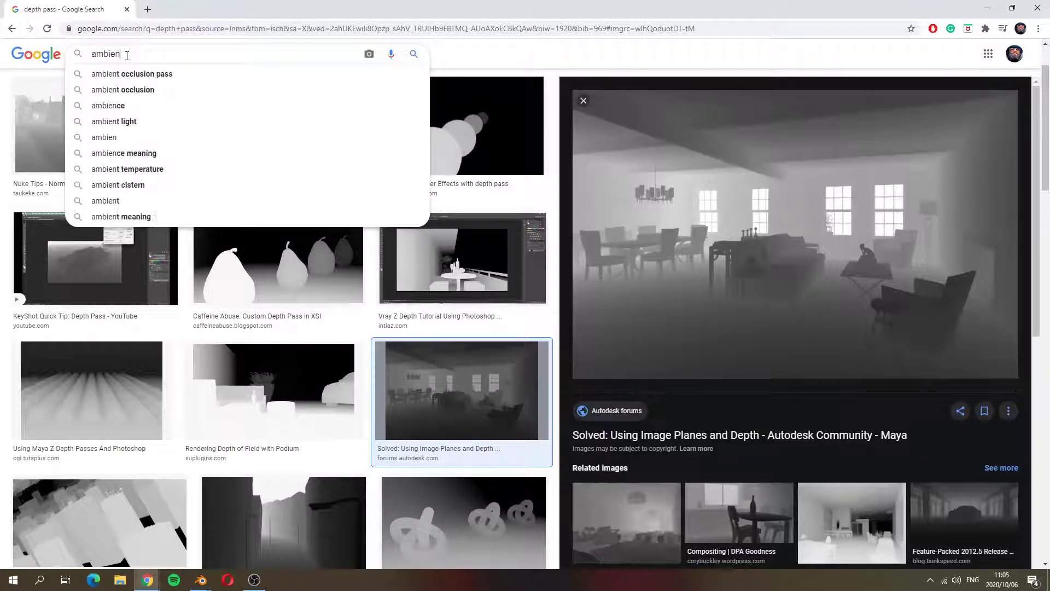
pyautogui.press('Down')
pyautogui.press('Return')
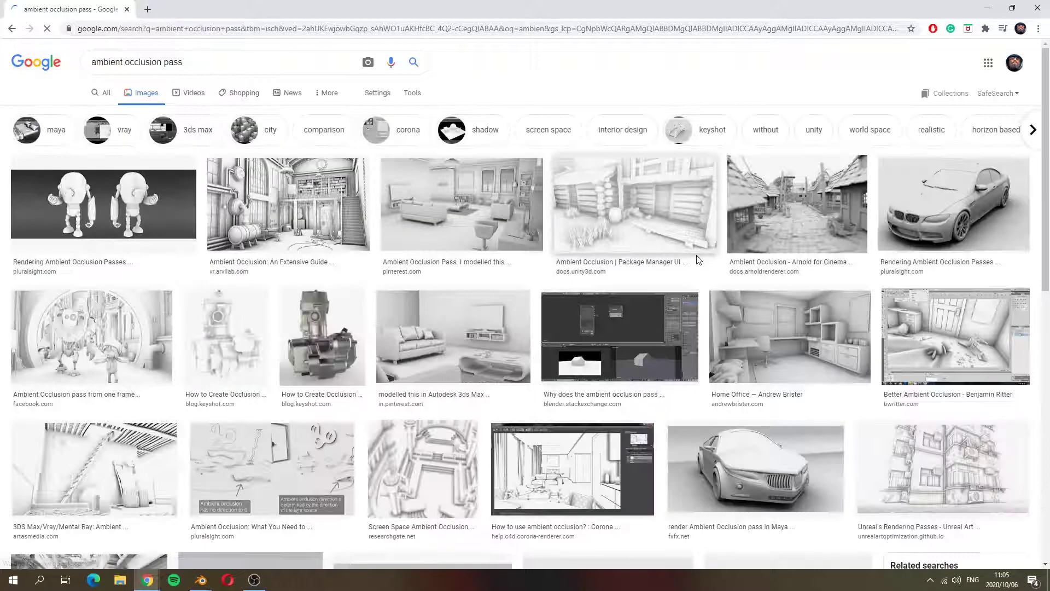
# Preview several ambient occlusion examples, including the living room, the village street and the steampunk library
pyautogui.click(402, 212)
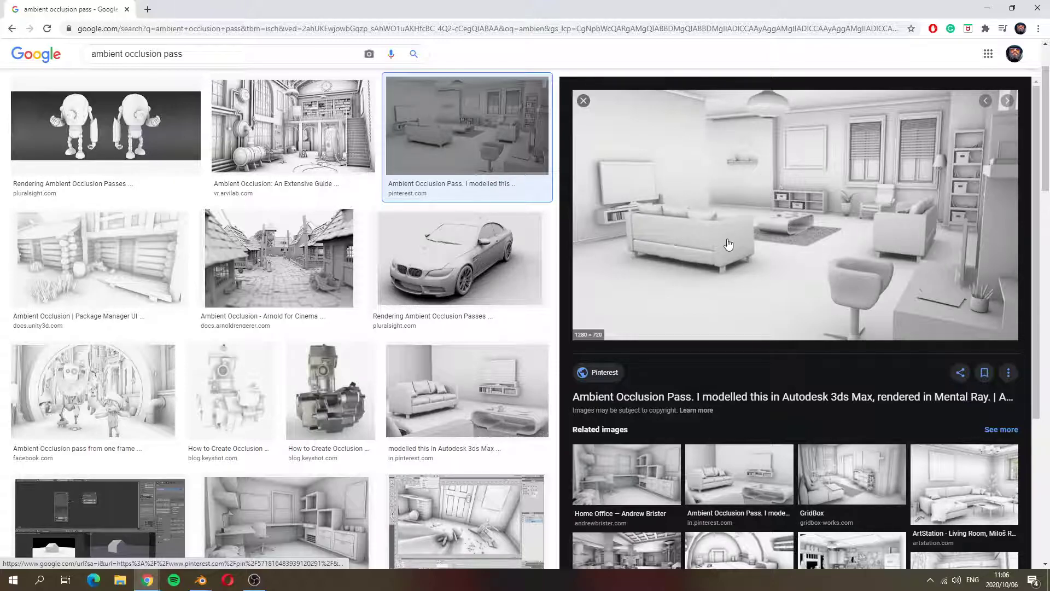
pyautogui.press('Down')
pyautogui.press('Left')
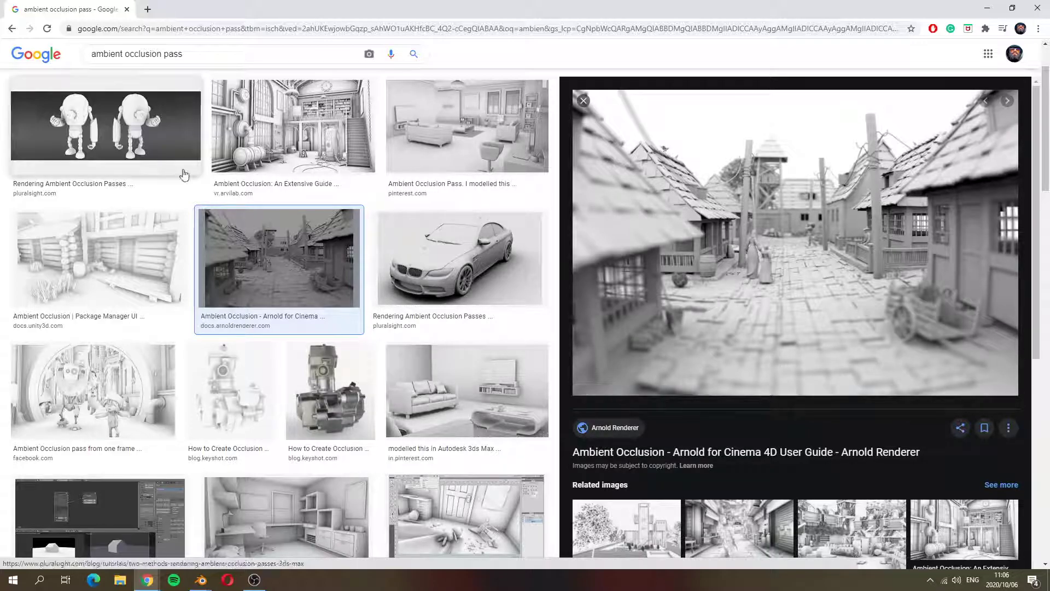
pyautogui.click(103, 158)
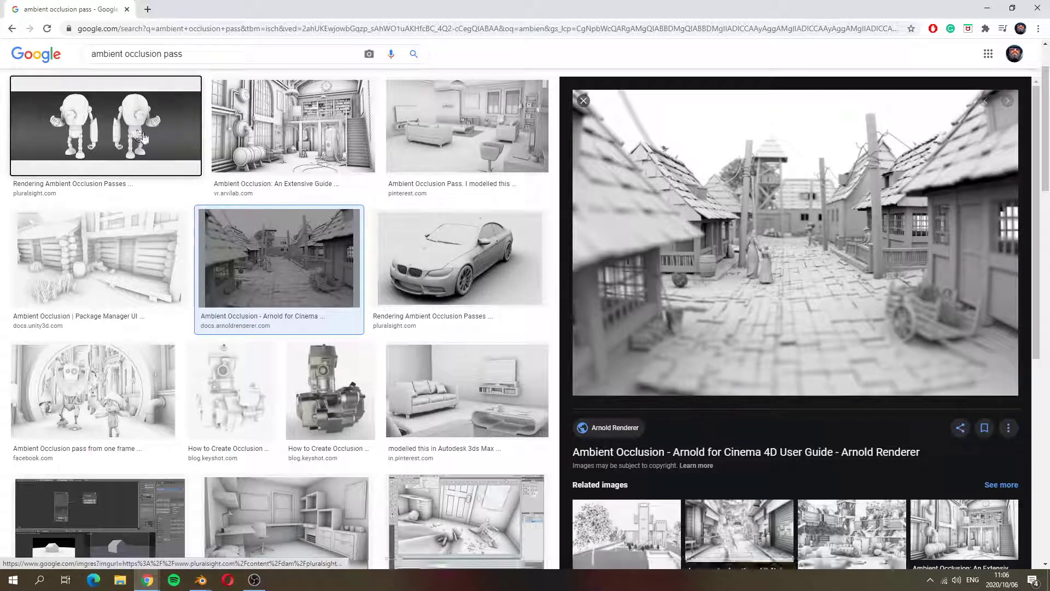
pyautogui.click(343, 137)
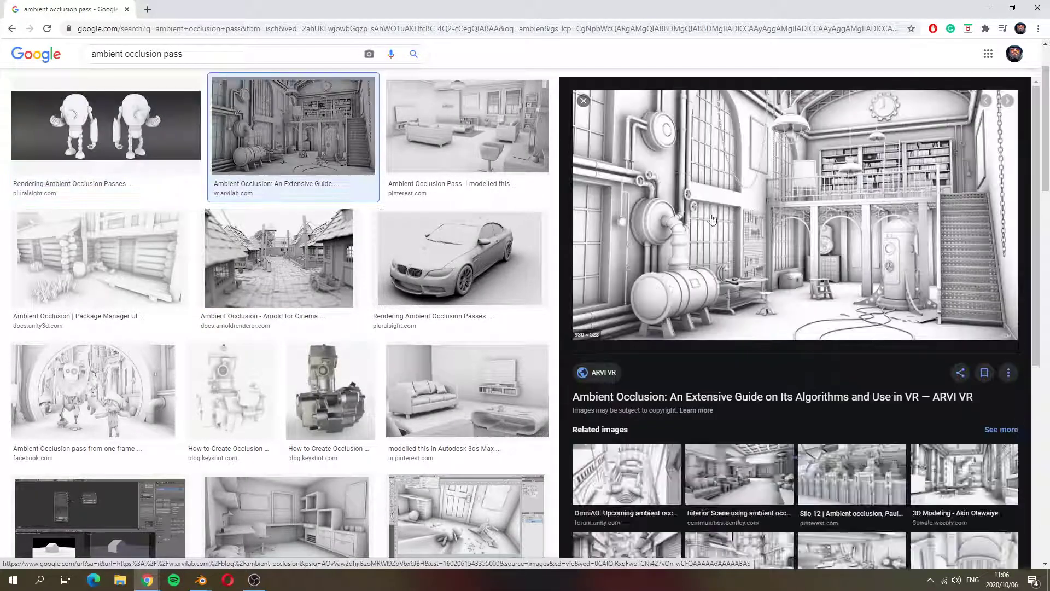
# Return to Blender, dismiss the presenting notification, check the collection's visibility and rename the collection as Van
pyautogui.click(982, 7)
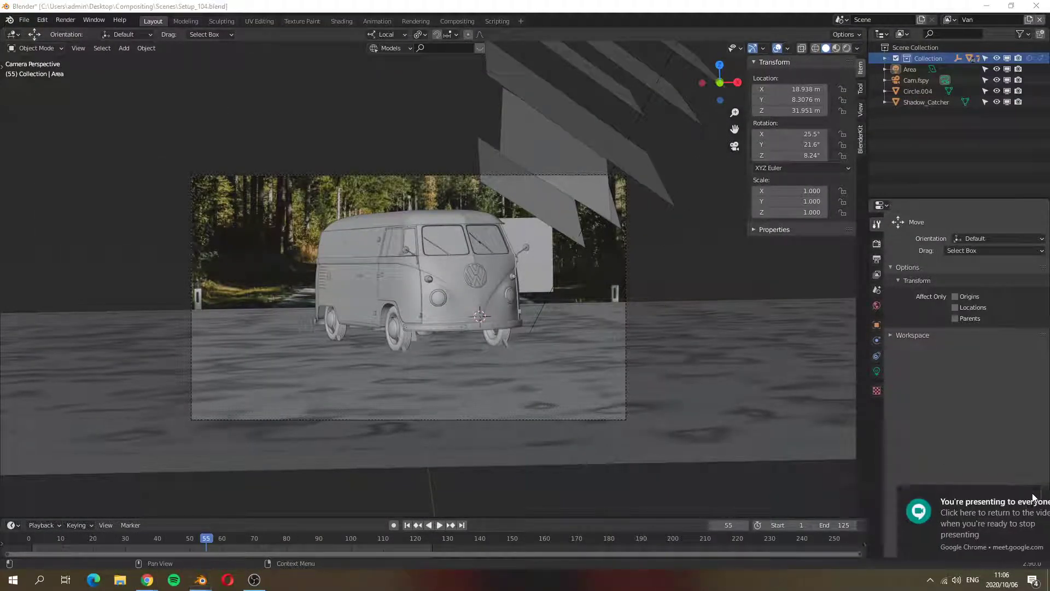
pyautogui.click(1034, 496)
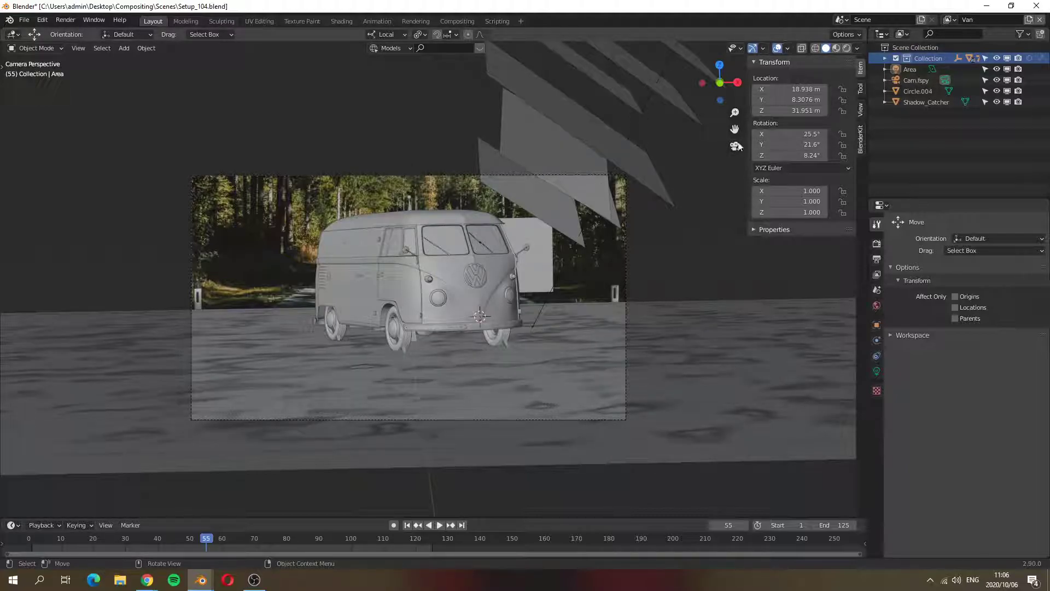
pyautogui.click(998, 58)
pyautogui.click(998, 58)
pyautogui.click(997, 57)
pyautogui.click(997, 58)
pyautogui.doubleClick(929, 58)
pyautogui.write('Van')
pyautogui.press('Return')
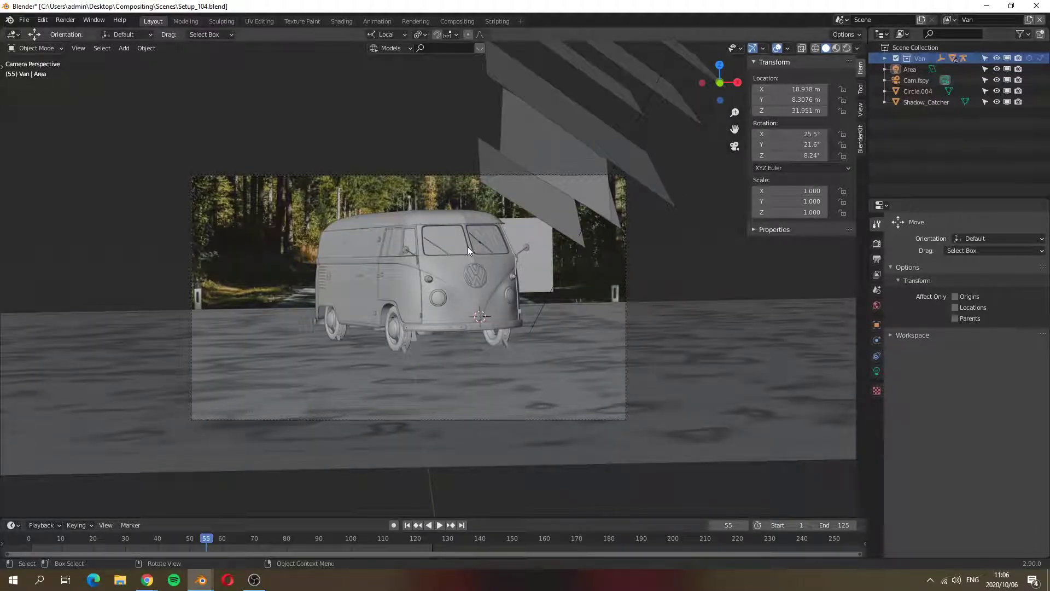
# Select all the floating reflection planes beside and above the van and move them into a new collection named "Reflectioon Caster"
pyautogui.click(530, 236)
pyautogui.moveTo(529, 232); pyautogui.dragTo(510, 252, button='middle')
pyautogui.keyDown('shift'); pyautogui.click(550, 222); pyautogui.keyUp('shift')
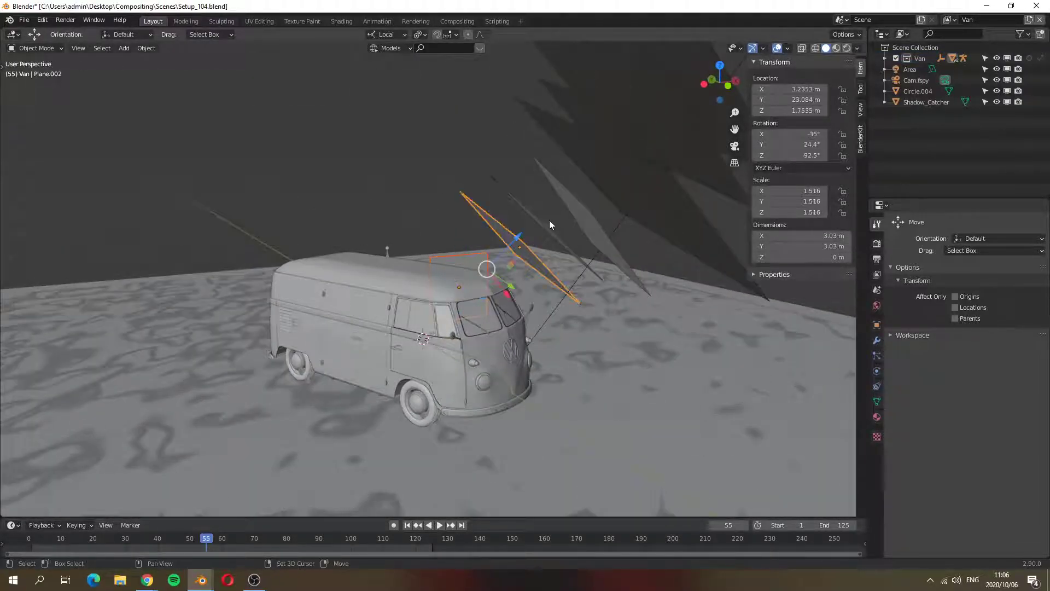
pyautogui.hotkey('shift', 'r')
pyautogui.hotkey('shift', 'r')
pyautogui.hotkey('shift', 'r')
pyautogui.keyDown('shift'); pyautogui.moveTo(614, 172); pyautogui.dragTo(573, 192, button='middle'); pyautogui.keyUp('shift')
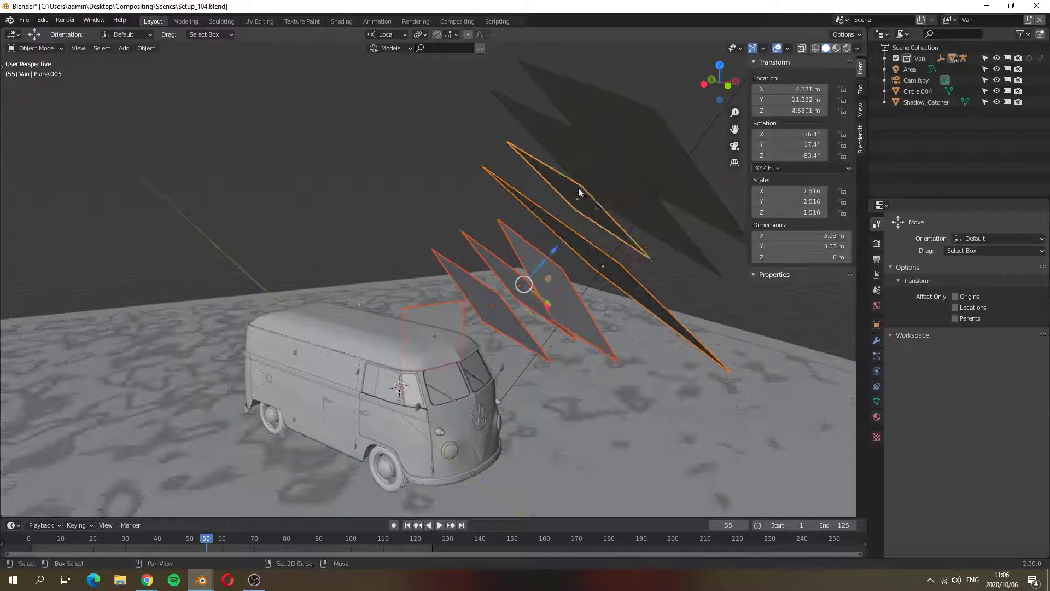
pyautogui.hotkey('shift', 'r')
pyautogui.moveTo(600, 174)
pyautogui.mouseDown(button='middle')
pyautogui.moveTo(565, 144)
pyautogui.moveTo(570, 250)
pyautogui.moveTo(596, 292)
pyautogui.moveTo(584, 251)
pyautogui.mouseUp(button='middle')
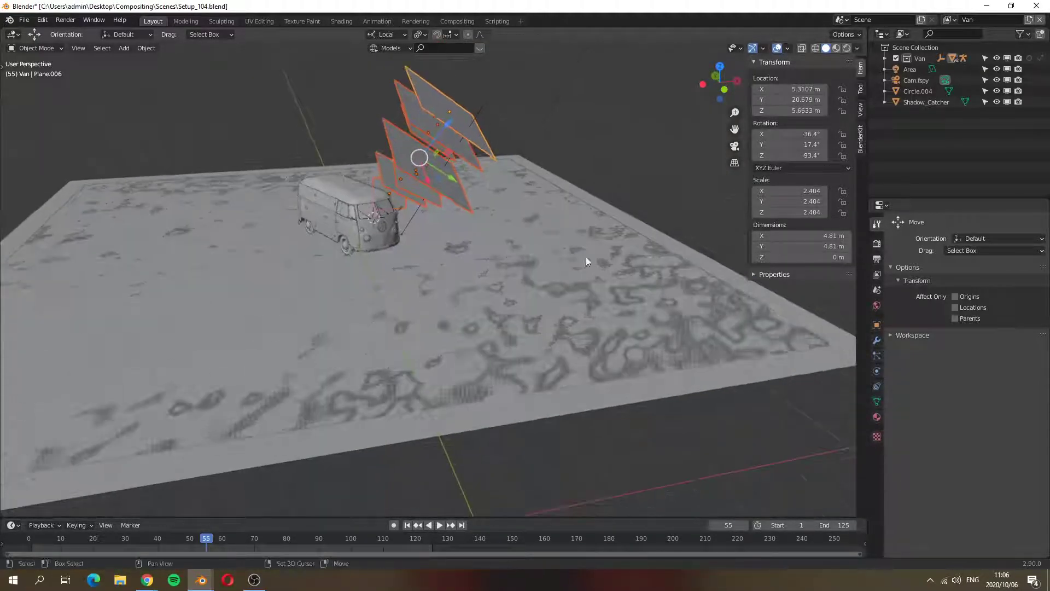
pyautogui.moveTo(534, 221); pyautogui.dragTo(523, 274, button='middle')
pyautogui.scroll(4, 507, 229)
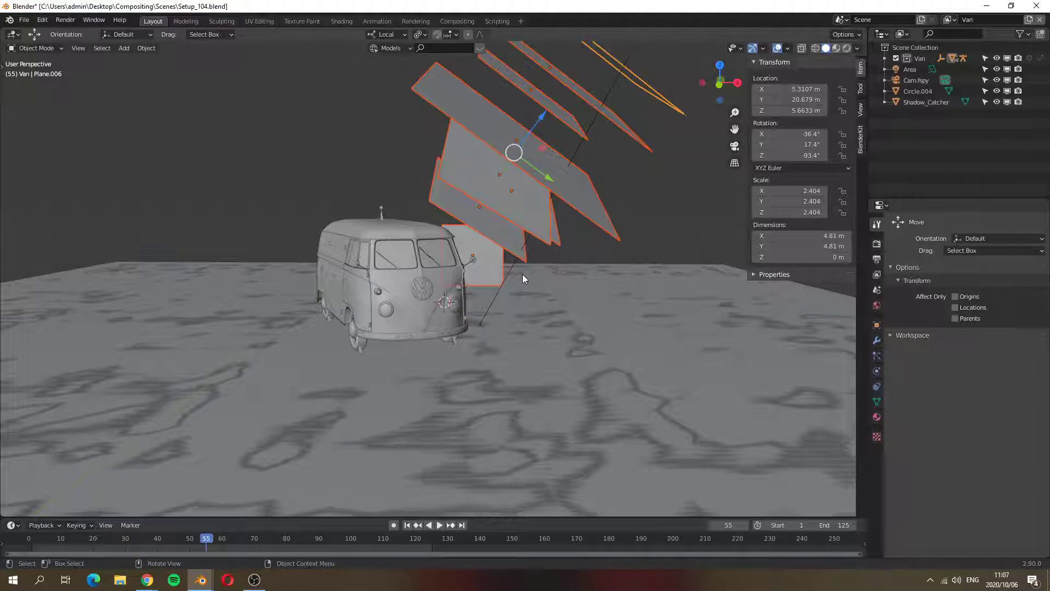
pyautogui.press('m')
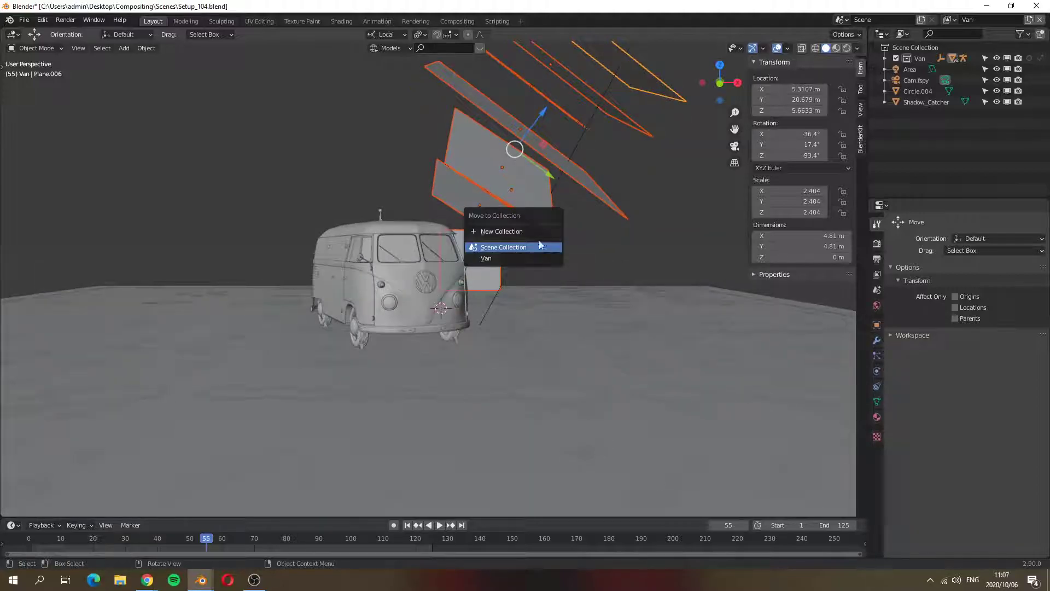
pyautogui.click(525, 232)
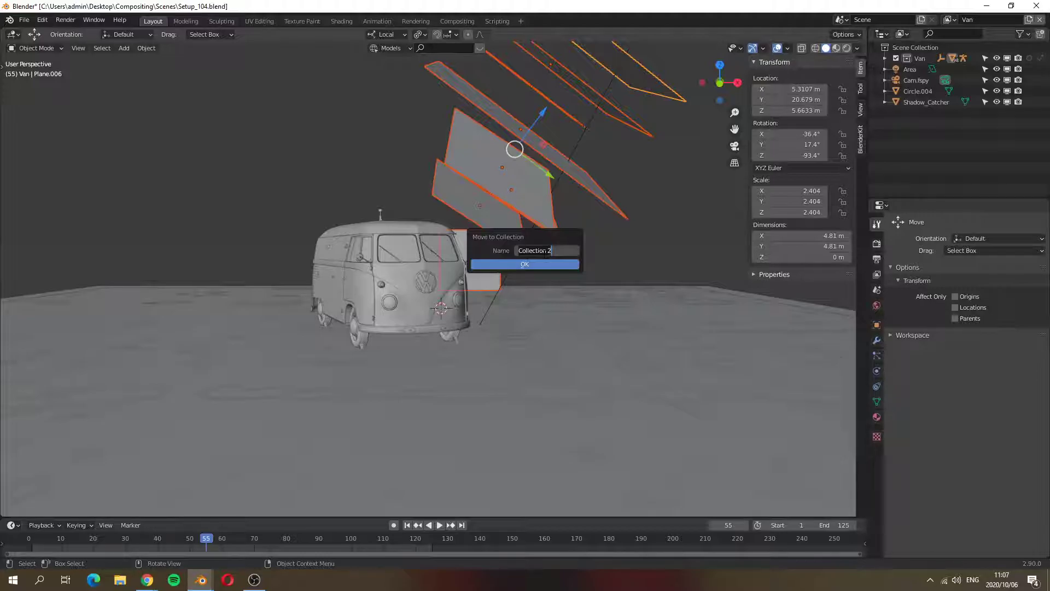
pyautogui.write('Reflection Caster')
pyautogui.click(539, 265)
pyautogui.scroll(-2, 561, 149)
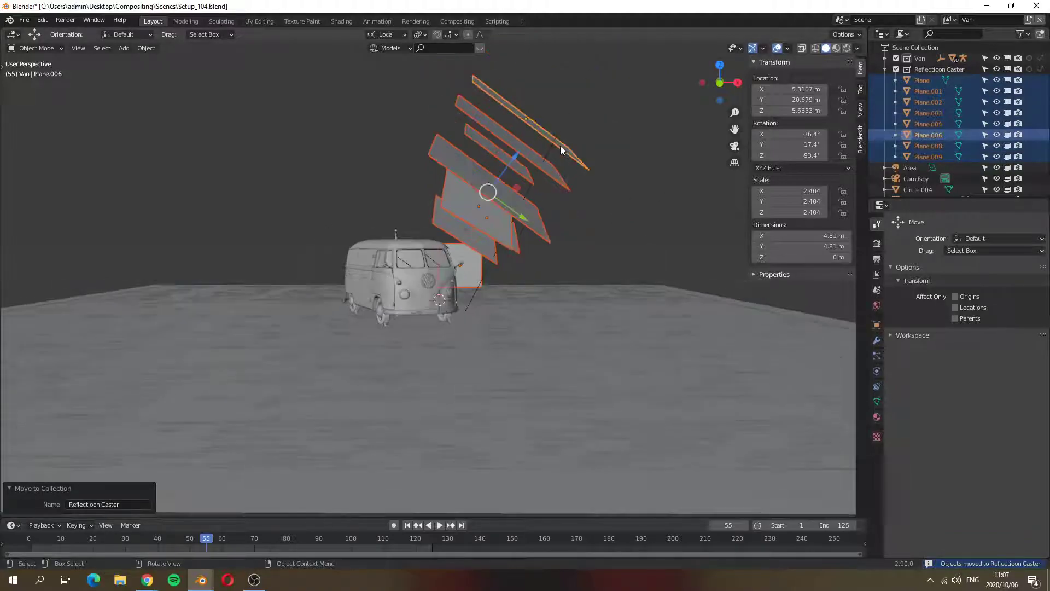
# Move the Reflection_Caster ground plane out of the Van collection and into the Reflectioon Caster collection
pyautogui.click(491, 359)
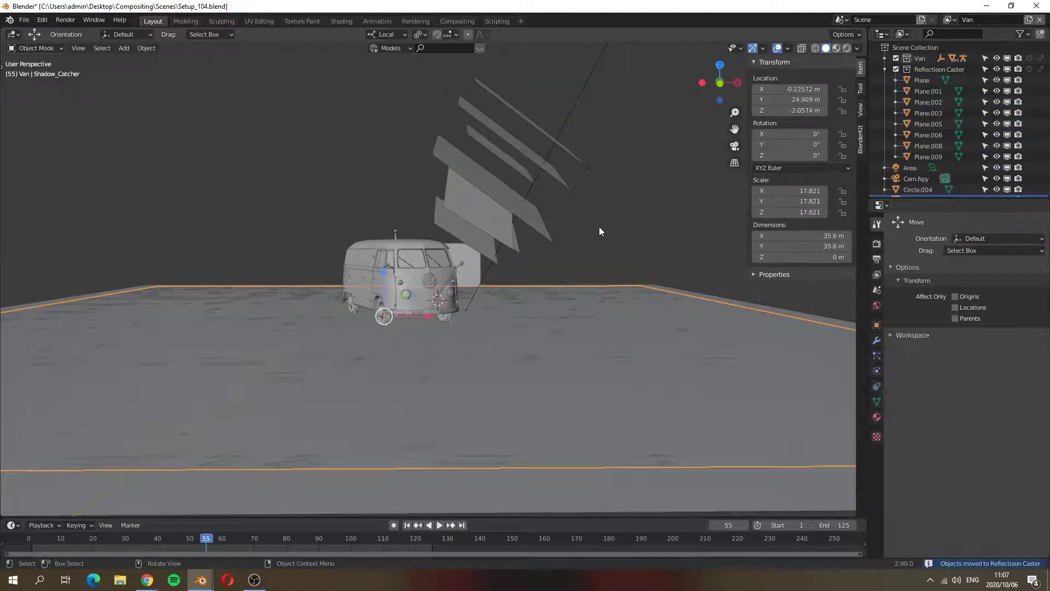
pyautogui.scroll(-1, 949, 157)
pyautogui.click(627, 490)
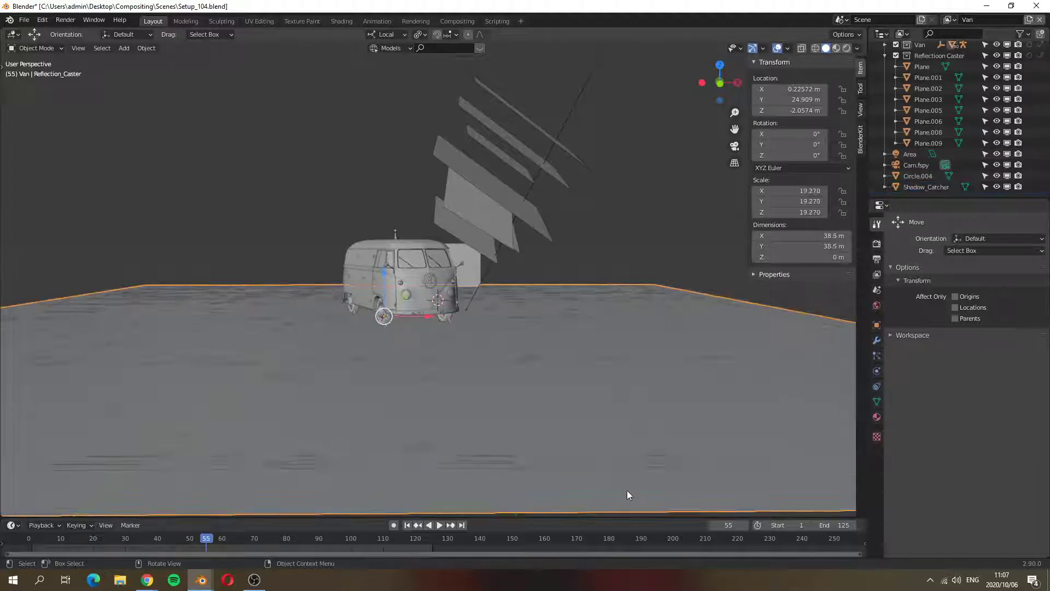
pyautogui.scroll(1, 940, 82)
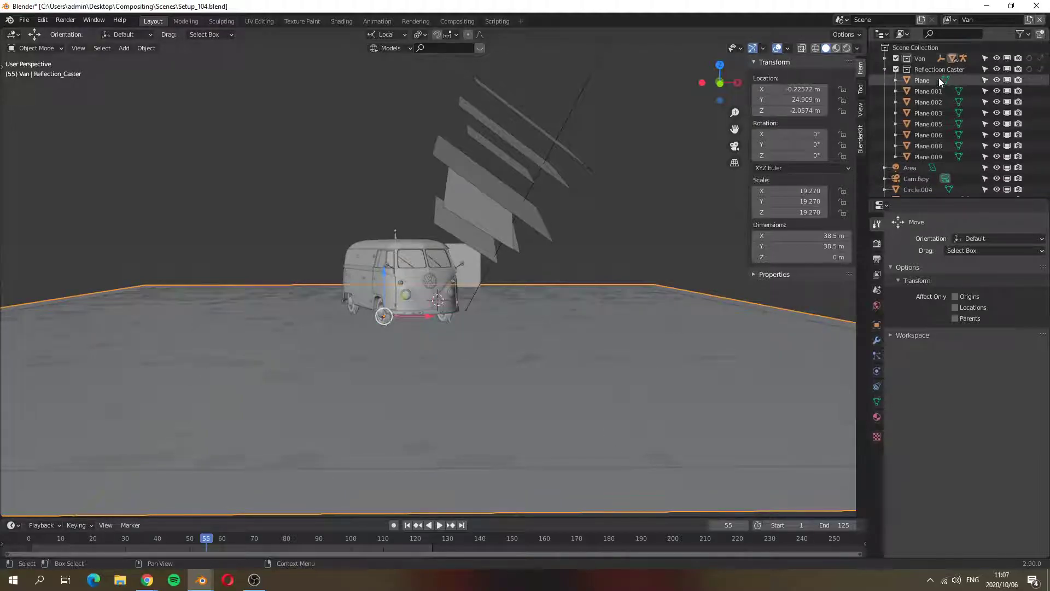
pyautogui.click(884, 58)
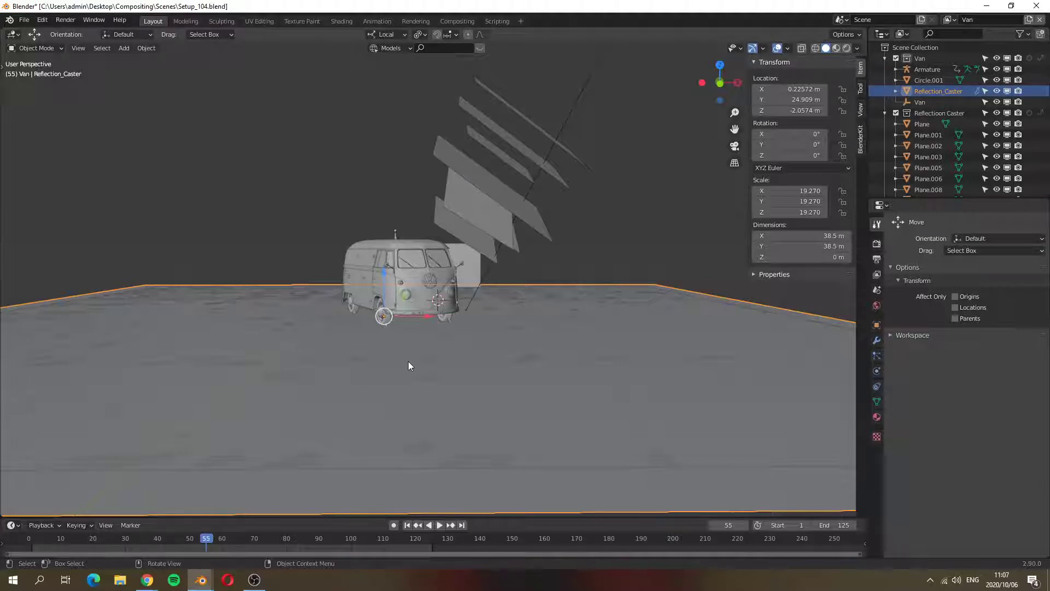
pyautogui.press('m')
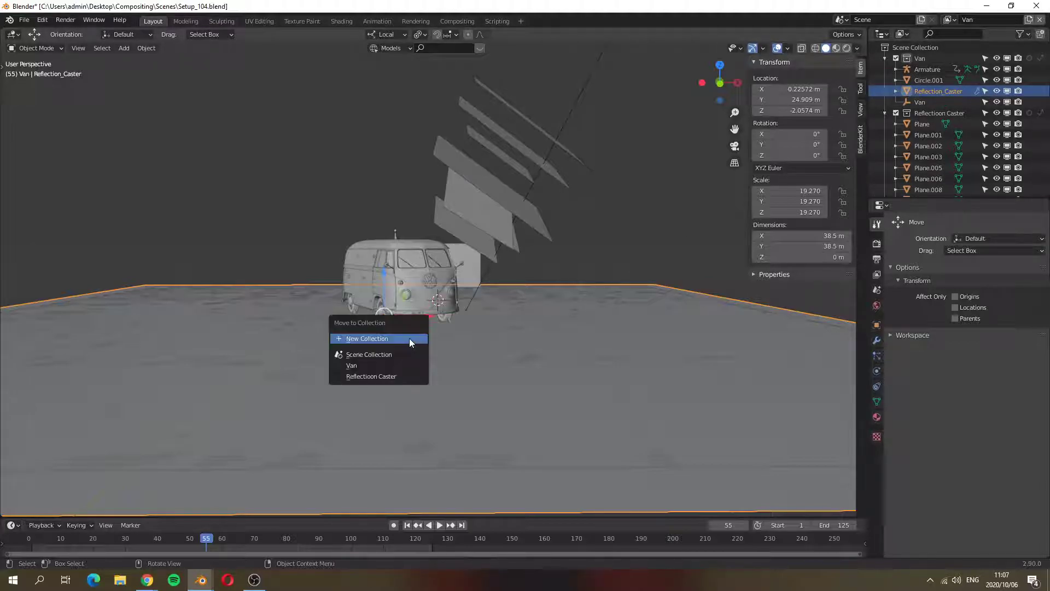
pyautogui.click(397, 377)
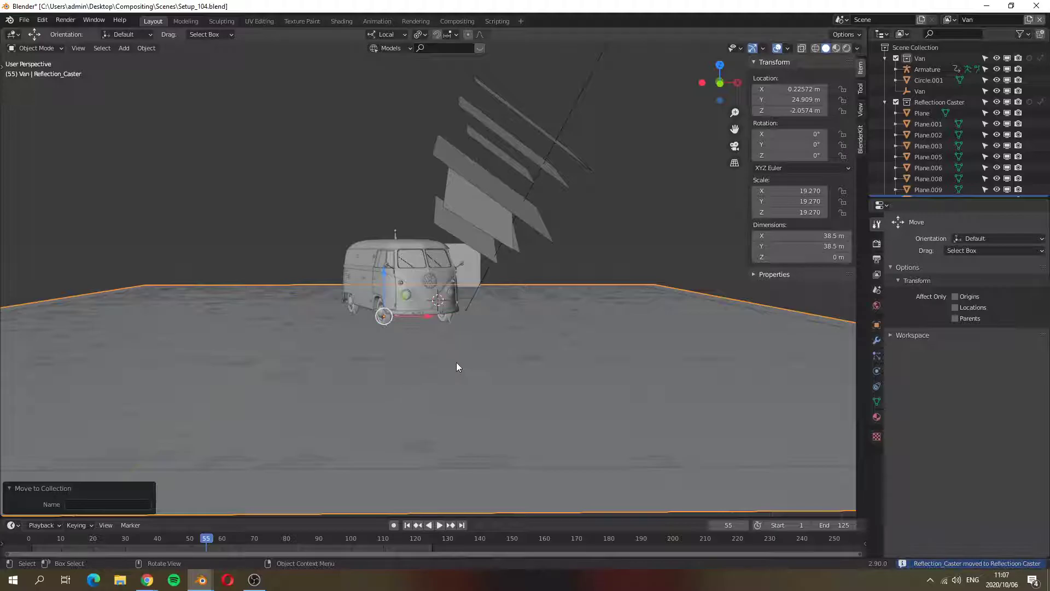
# Look through the scene camera, then collapse and hide the Reflectioon Caster collection
pyautogui.press('KP_0')
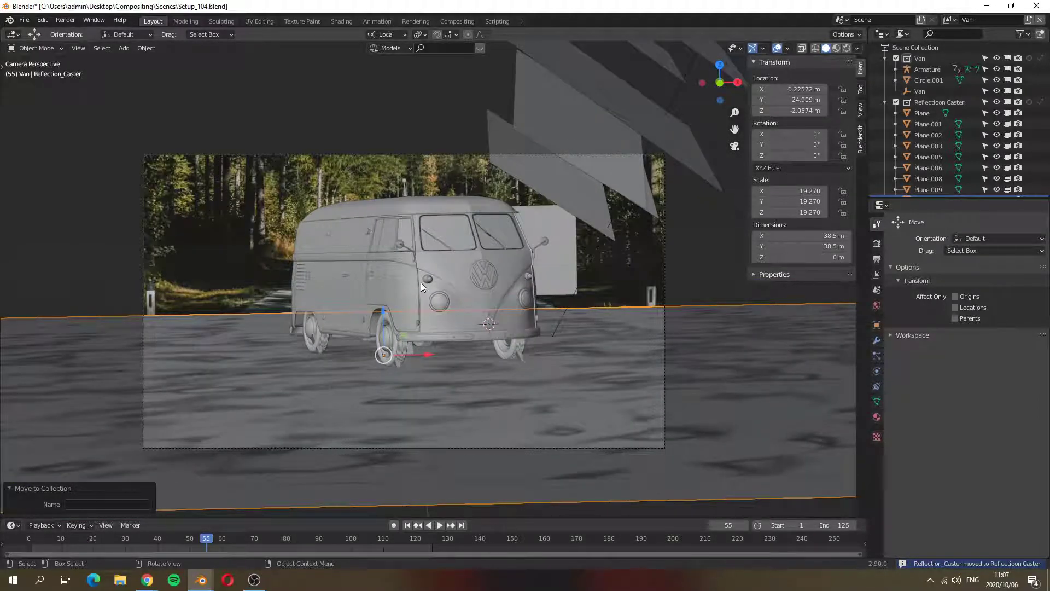
pyautogui.scroll(-1, 421, 282)
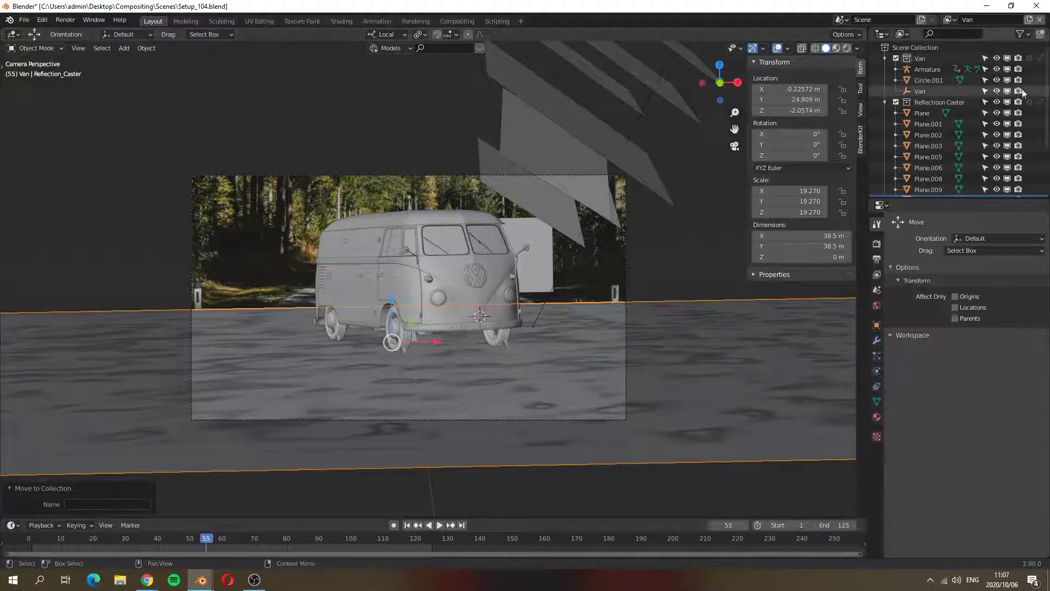
pyautogui.click(885, 102)
pyautogui.click(997, 102)
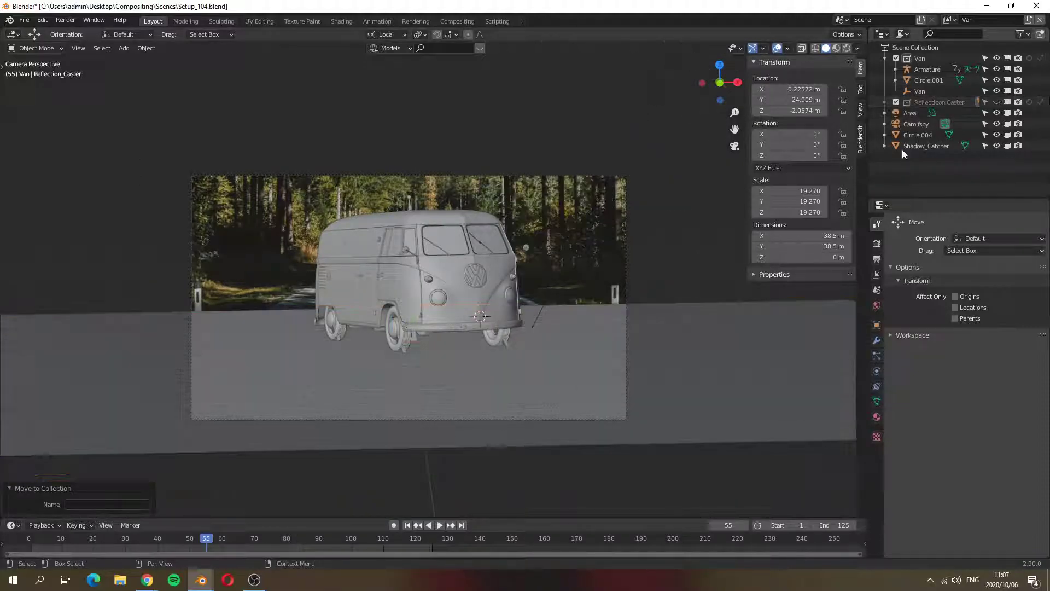
# Move the Shadow_Catcher ground plane into a new collection named "Shadow" and hide that collection
pyautogui.click(523, 366)
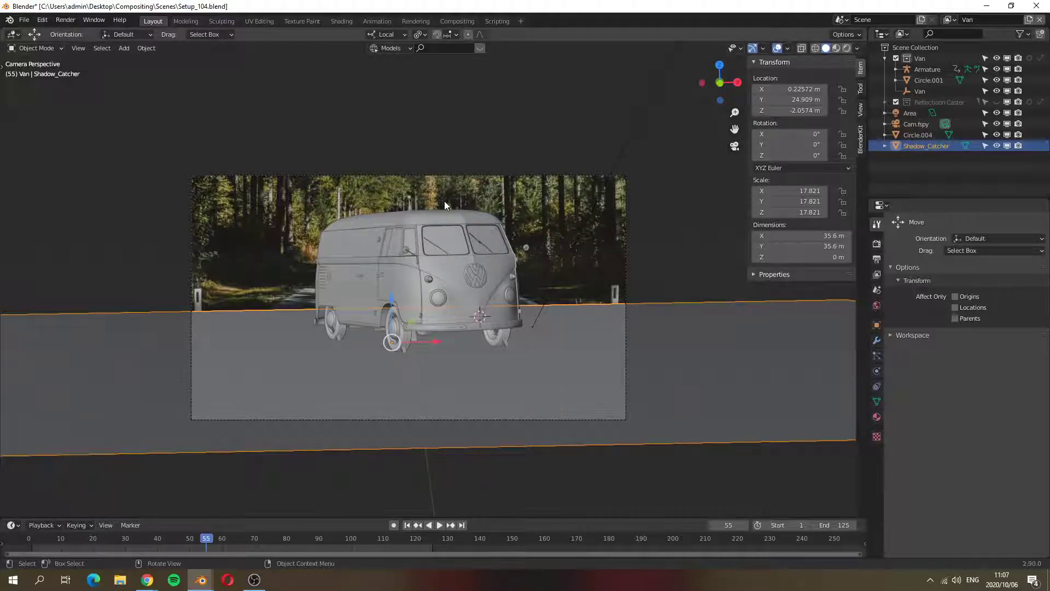
pyautogui.press('m')
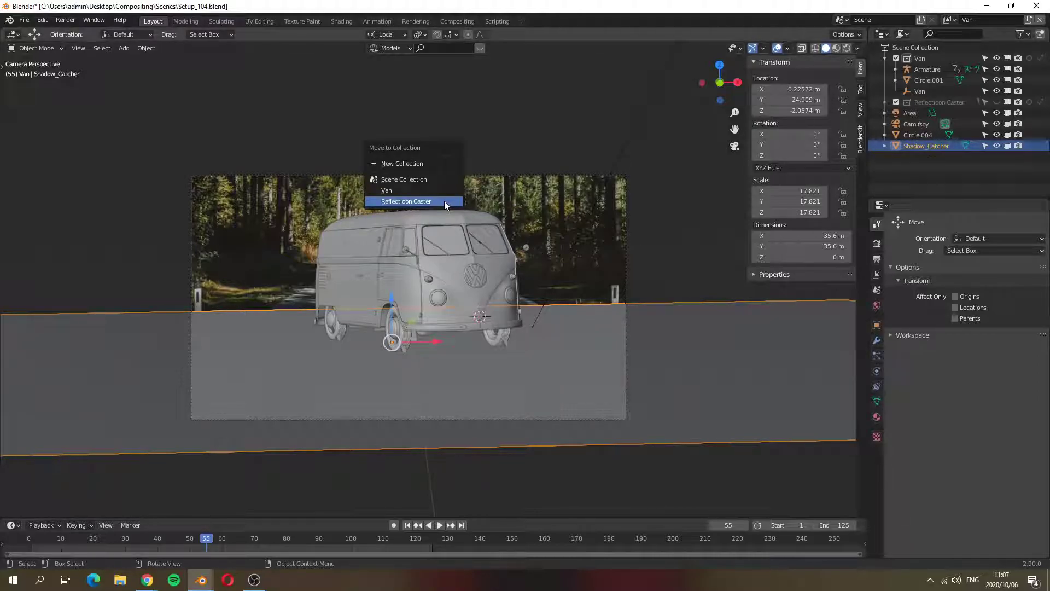
pyautogui.click(392, 163)
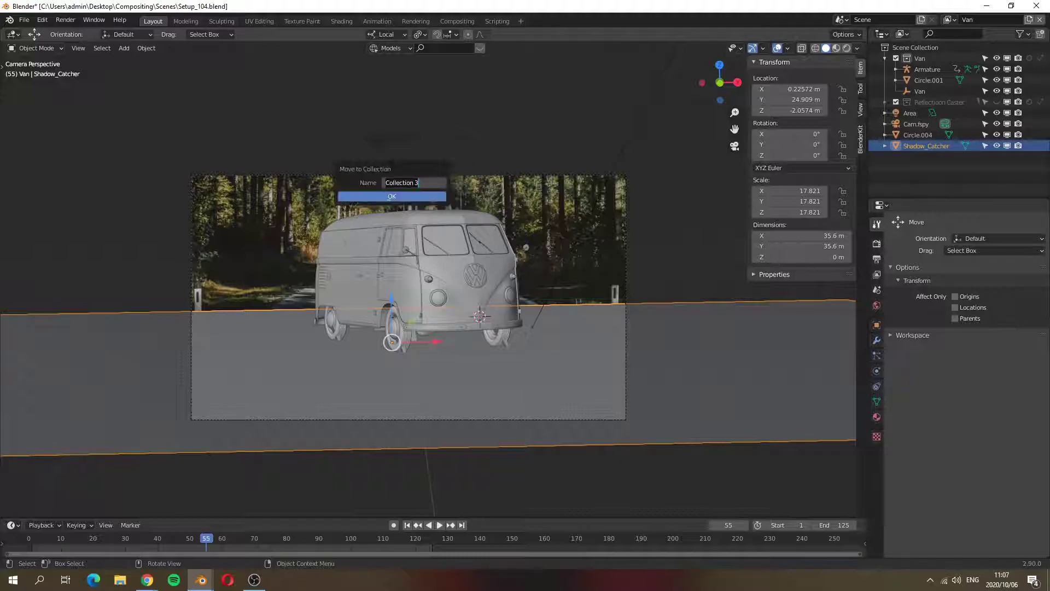
pyautogui.write('Shadow')
pyautogui.click(405, 197)
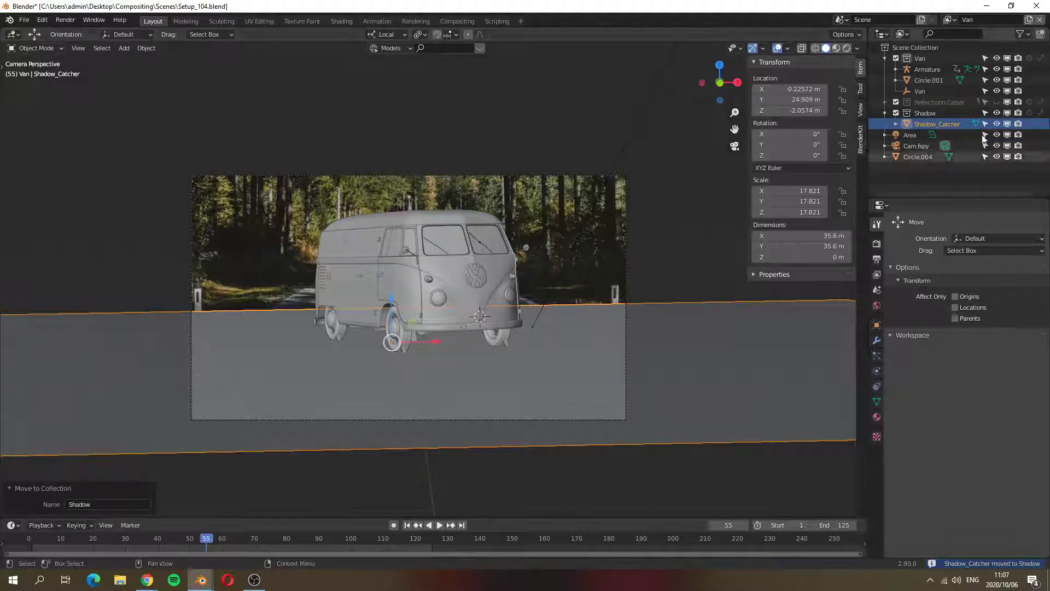
pyautogui.click(997, 113)
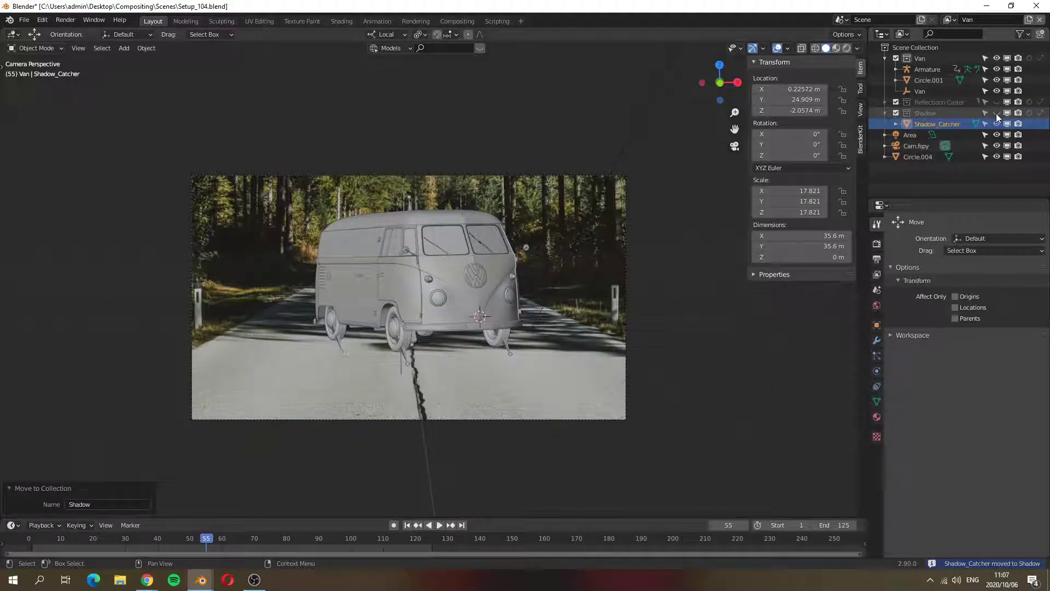
# Hide the Van collection and move the area light into a new collection named "Lights"
pyautogui.click(557, 262)
pyautogui.click(996, 58)
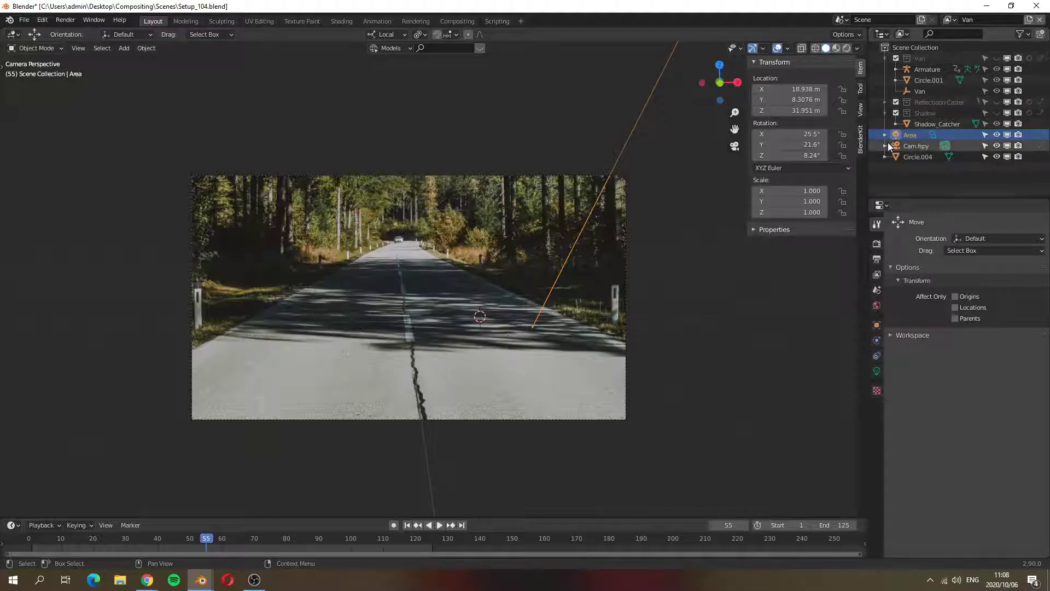
pyautogui.press('m')
pyautogui.click(574, 224)
pyautogui.write('Lights')
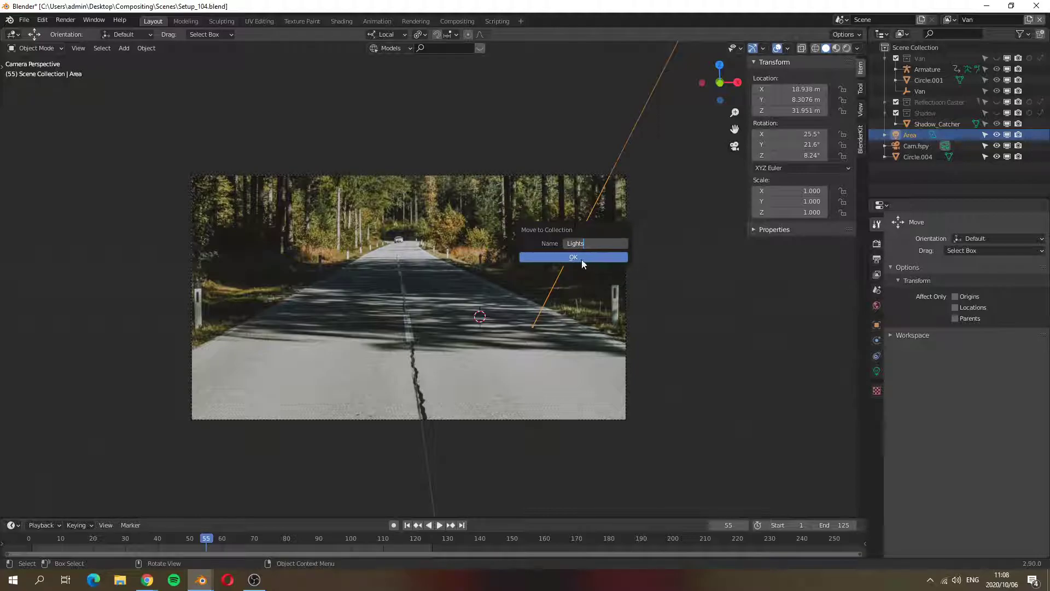
pyautogui.click(582, 257)
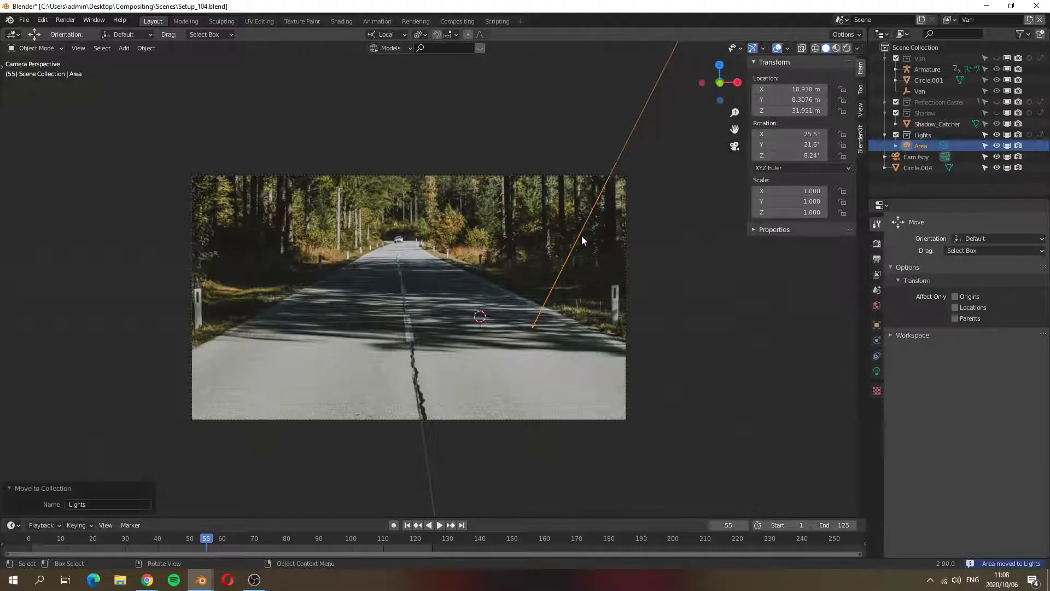
# Delete the stray Circle.004 object and return to the camera view
pyautogui.click(920, 169)
pyautogui.moveTo(599, 242); pyautogui.dragTo(618, 274, button='middle')
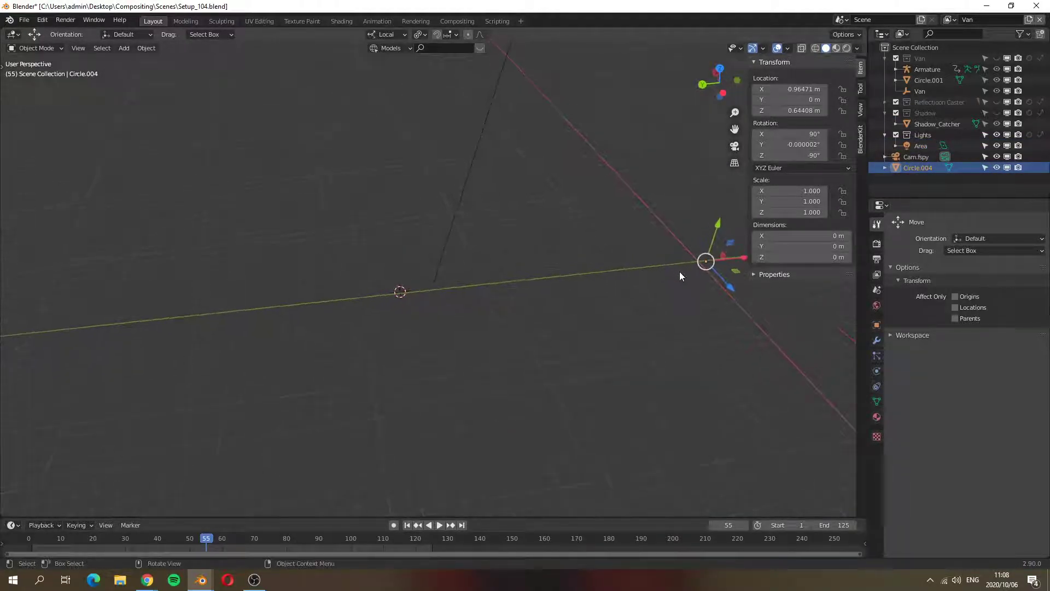
pyautogui.press('Delete')
pyautogui.press('KP_0')
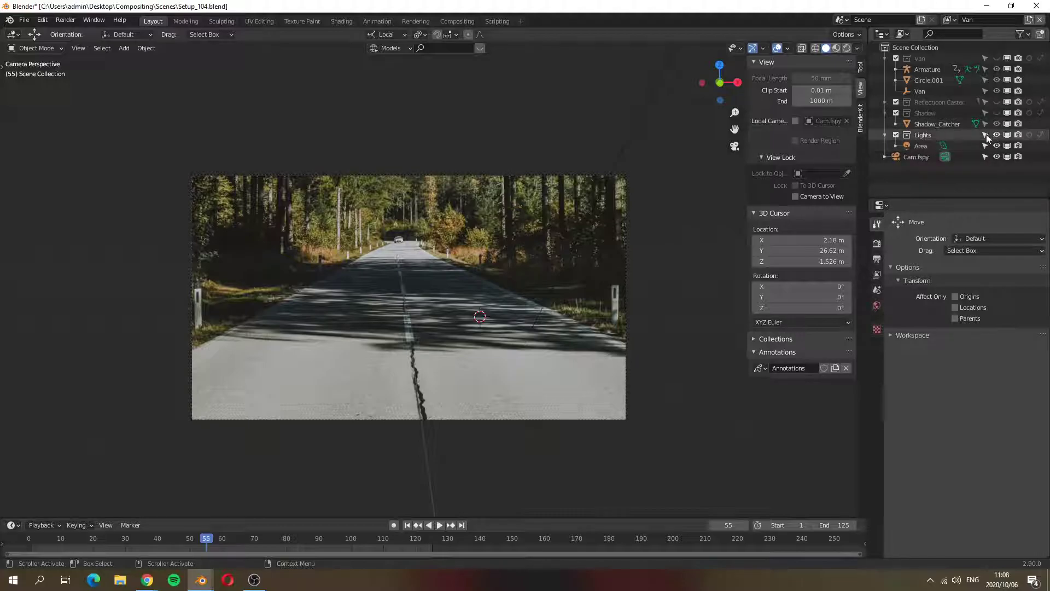
# Show the Shadow, Reflectioon Caster and Van collections again, and collapse the Lights and Van collections
pyautogui.click(885, 135)
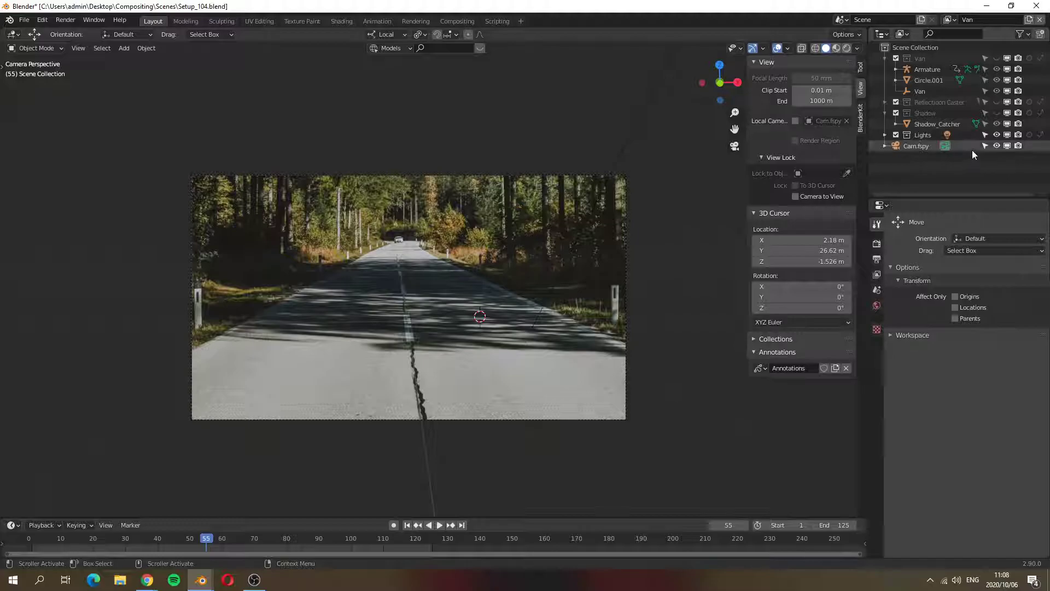
pyautogui.click(997, 113)
pyautogui.click(997, 102)
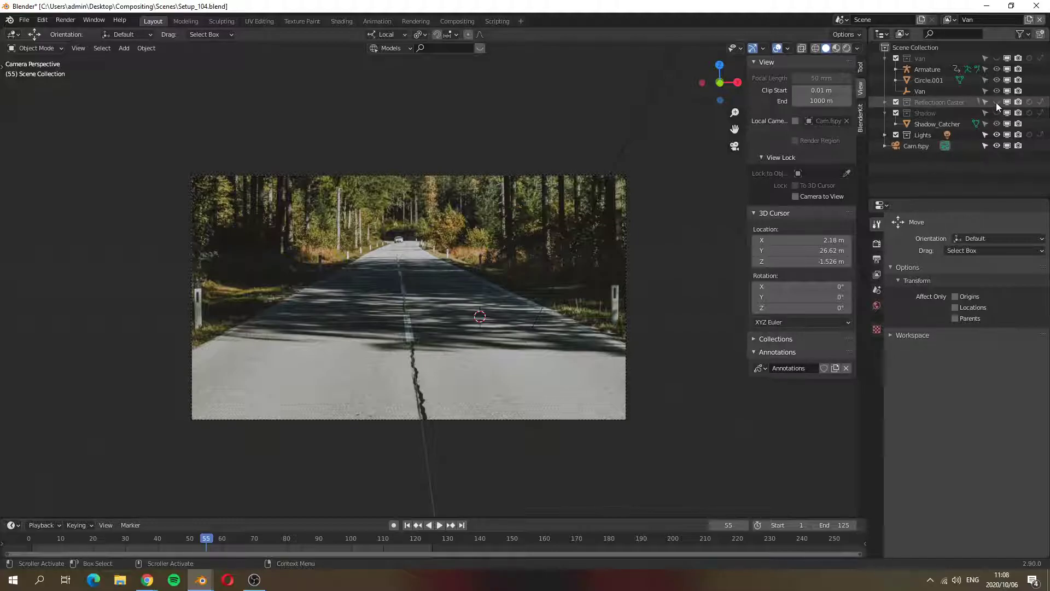
pyautogui.click(997, 58)
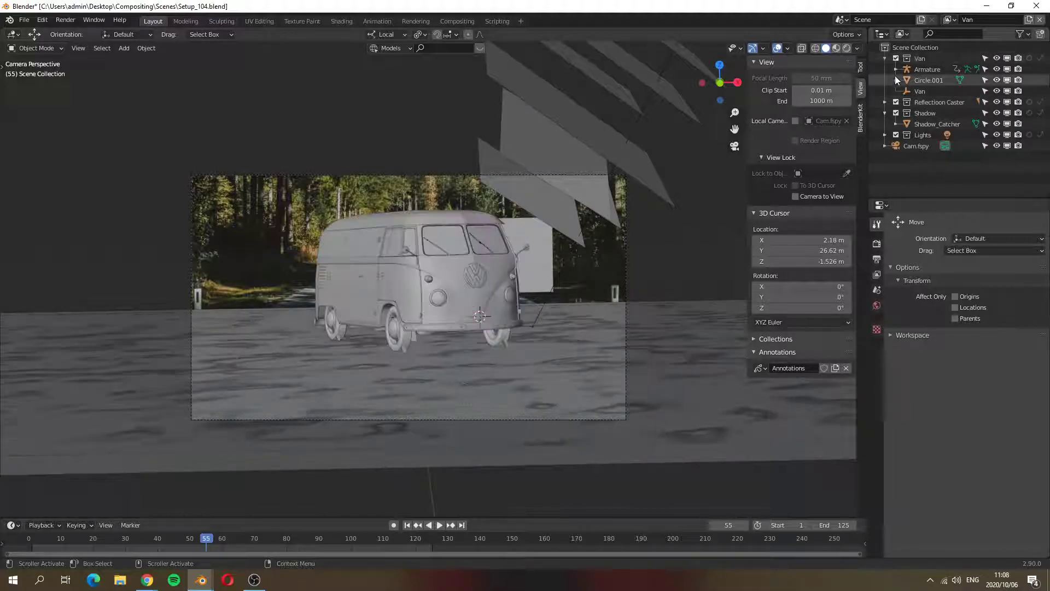
pyautogui.click(885, 58)
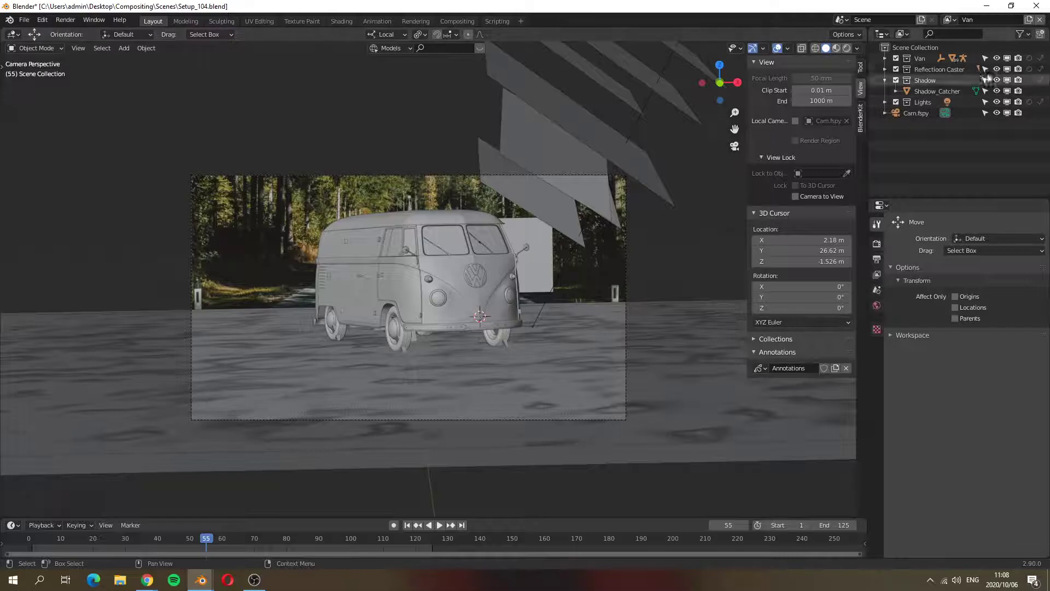
# Hide the contents of all four collections, then show only the Shadow collection with its Shadow_Catcher plane
pyautogui.moveTo(997, 58); pyautogui.dragTo(995, 100)
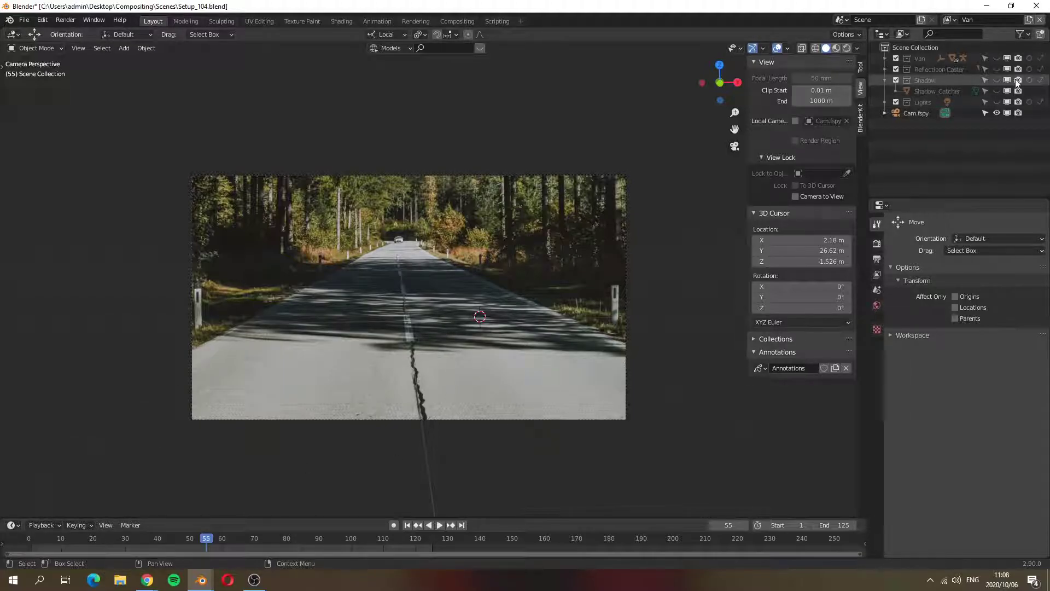
pyautogui.click(926, 80)
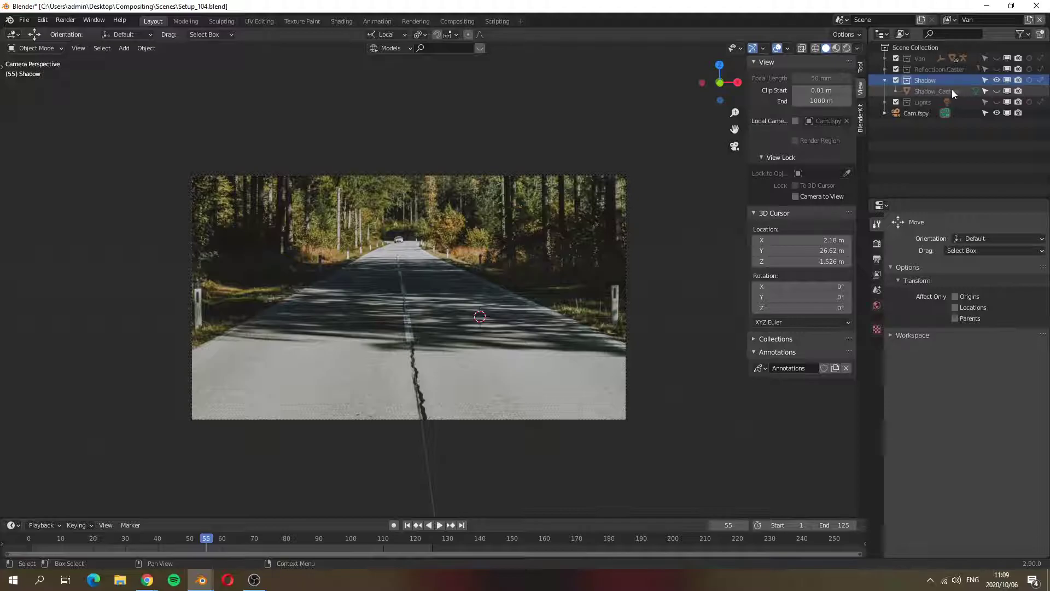
pyautogui.click(997, 81)
pyautogui.click(996, 80)
pyautogui.click(996, 91)
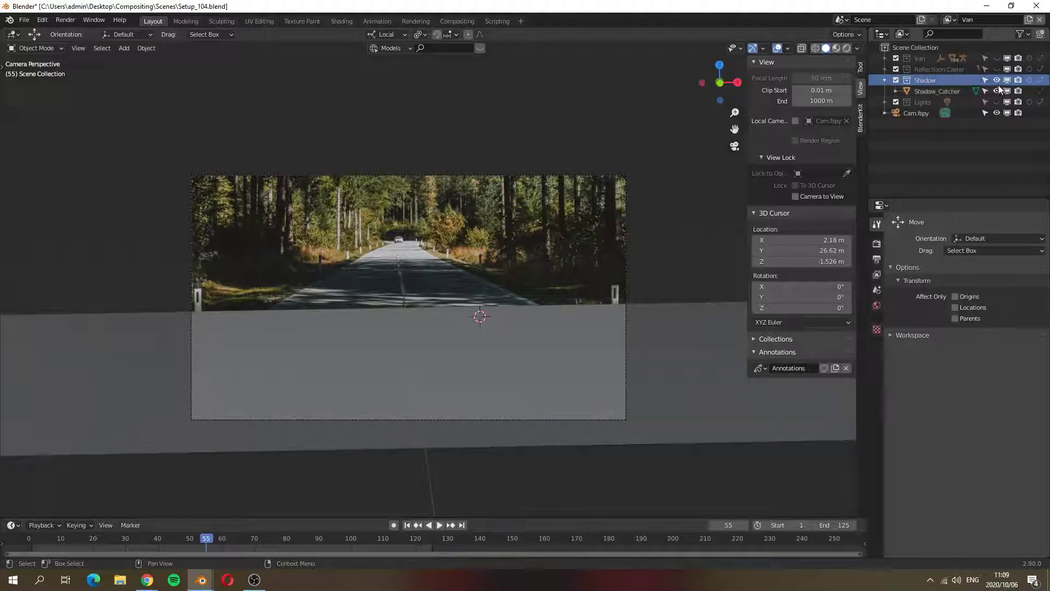
# Duplicate the Shadow_Catcher plane in place and move the copy into a new collection named "Reflection Catcher"
pyautogui.click(930, 90)
pyautogui.hotkey('shift', 'd')
pyautogui.rightClick(495, 358)
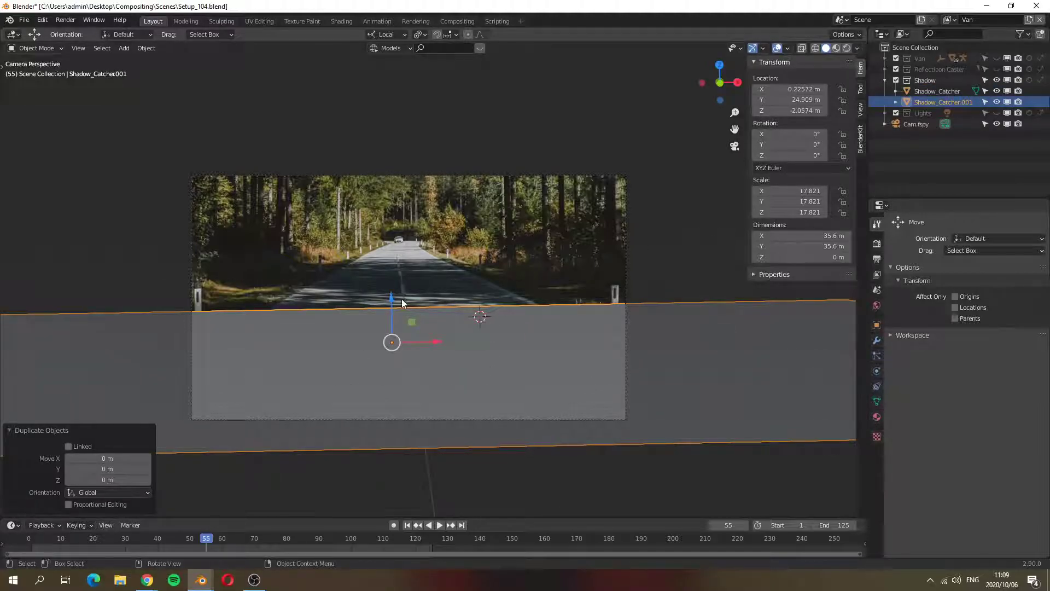
pyautogui.press('m')
pyautogui.click(353, 310)
pyautogui.write('Reflection')
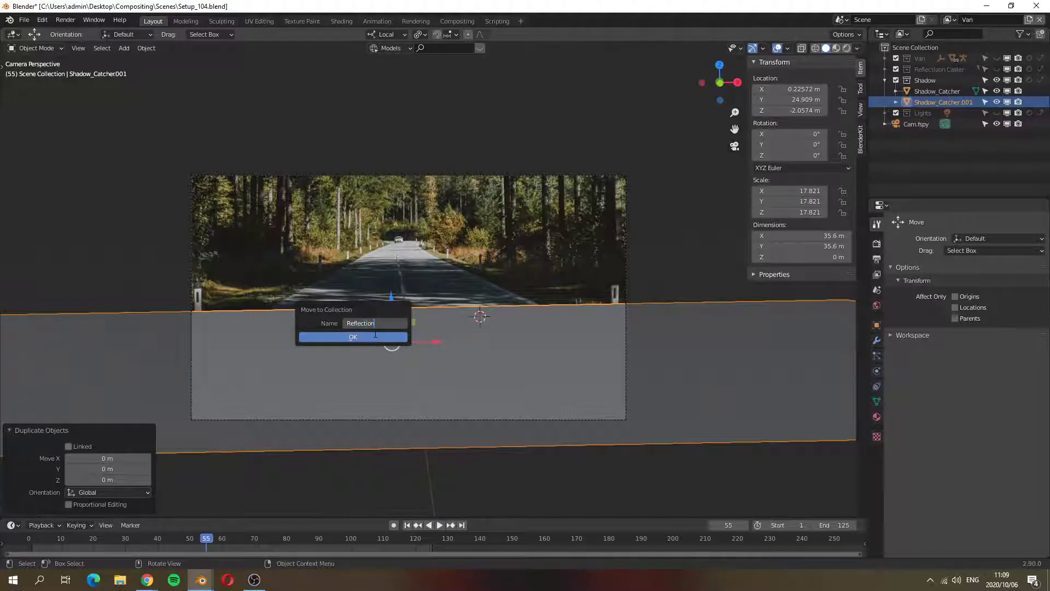
pyautogui.write(' Catcher')
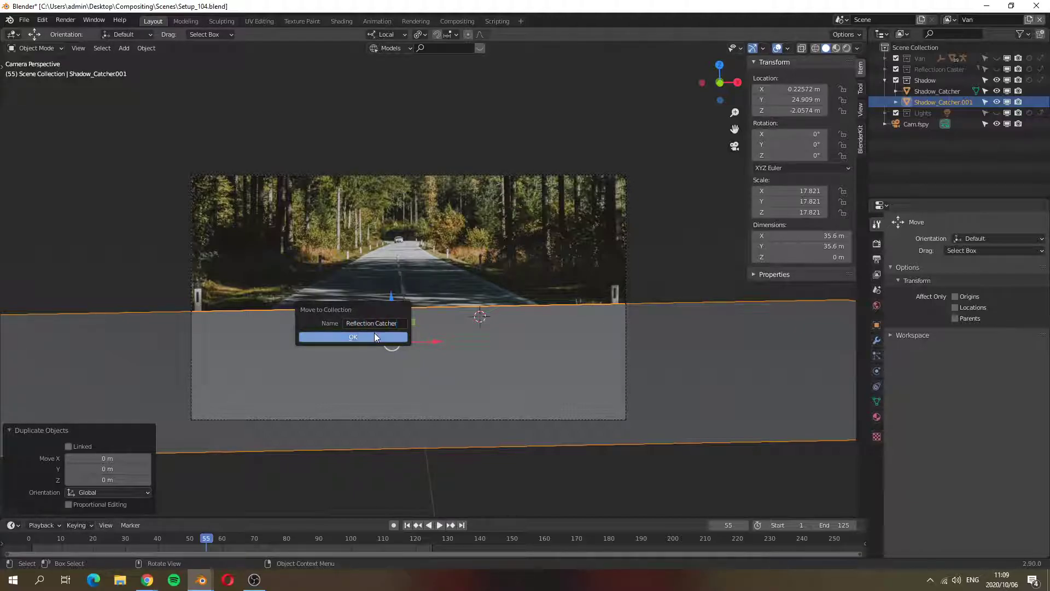
pyautogui.click(374, 334)
# Hide the original Shadow_Catcher plane and rename its duplicate as Reflection Catcher
pyautogui.click(998, 91)
pyautogui.doubleClick(944, 124)
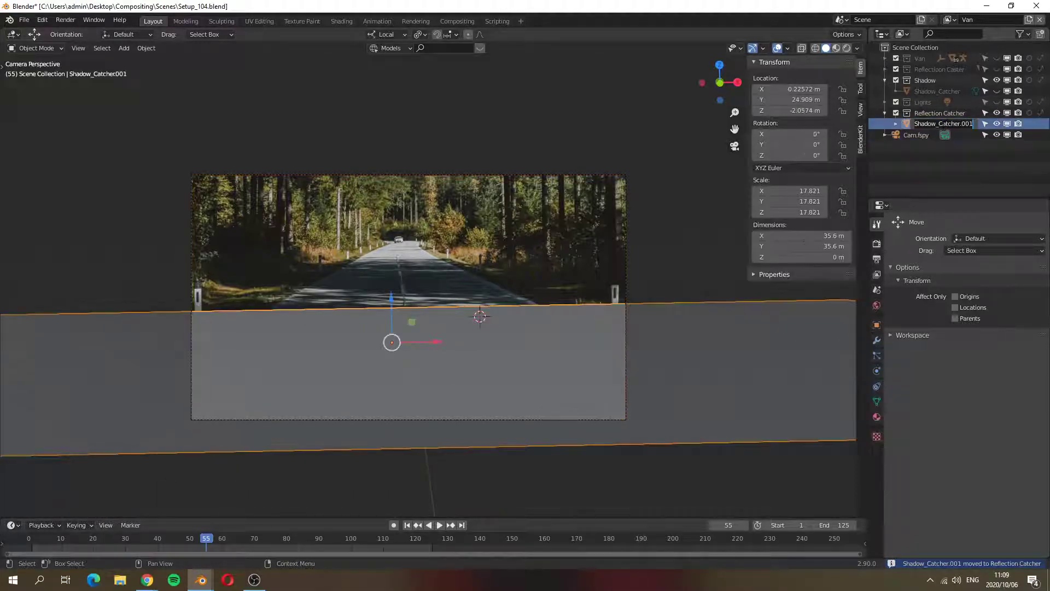
pyautogui.write('Reflectio')
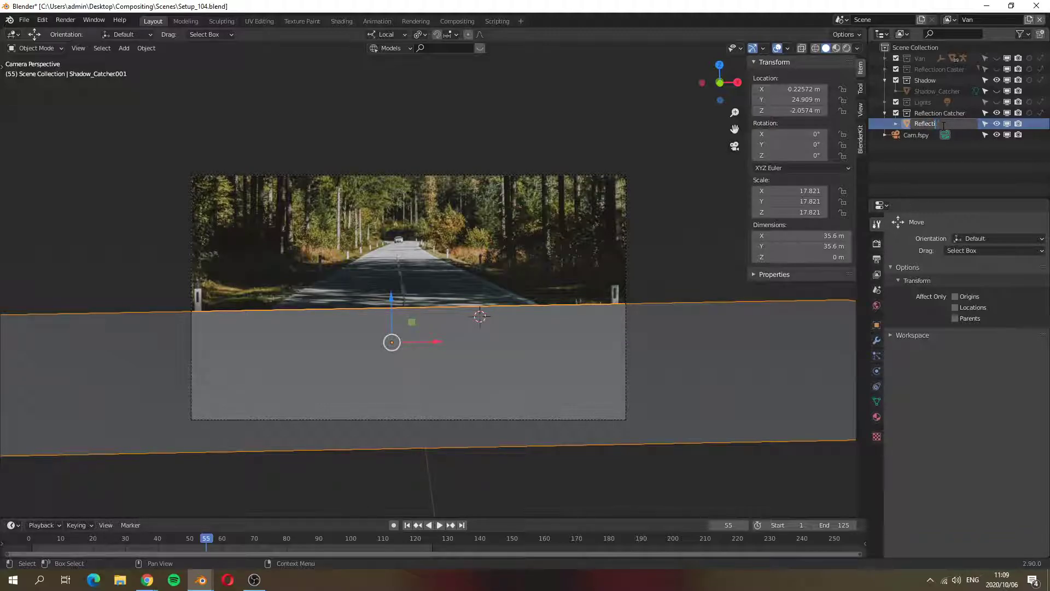
pyautogui.write('n Catvher')
pyautogui.press('Return')
pyautogui.click(948, 114)
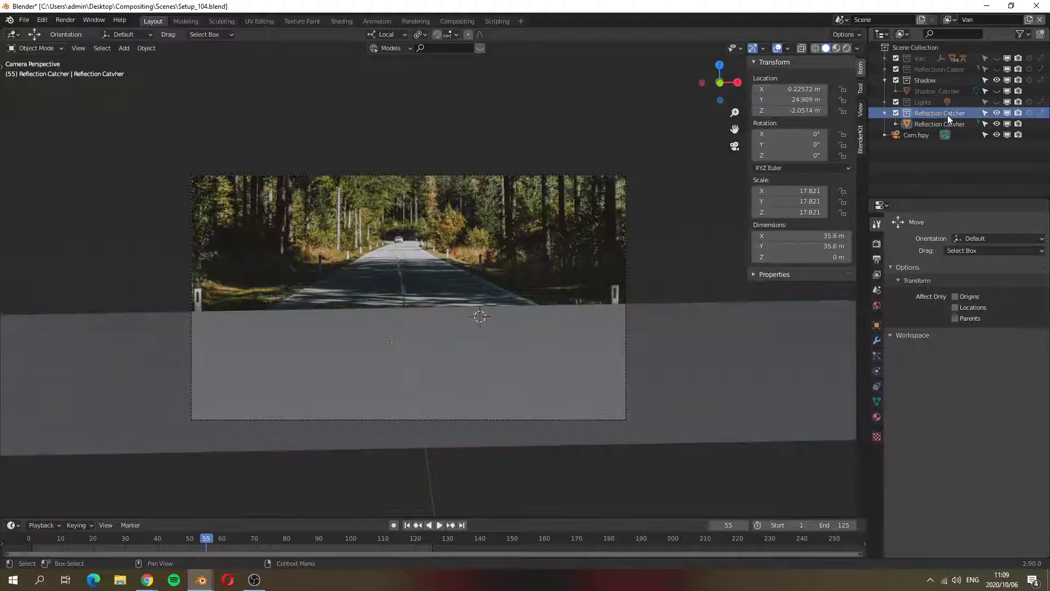
pyautogui.click(961, 123)
pyautogui.press('BackSpace')
pyautogui.write('c')
pyautogui.press('Return')
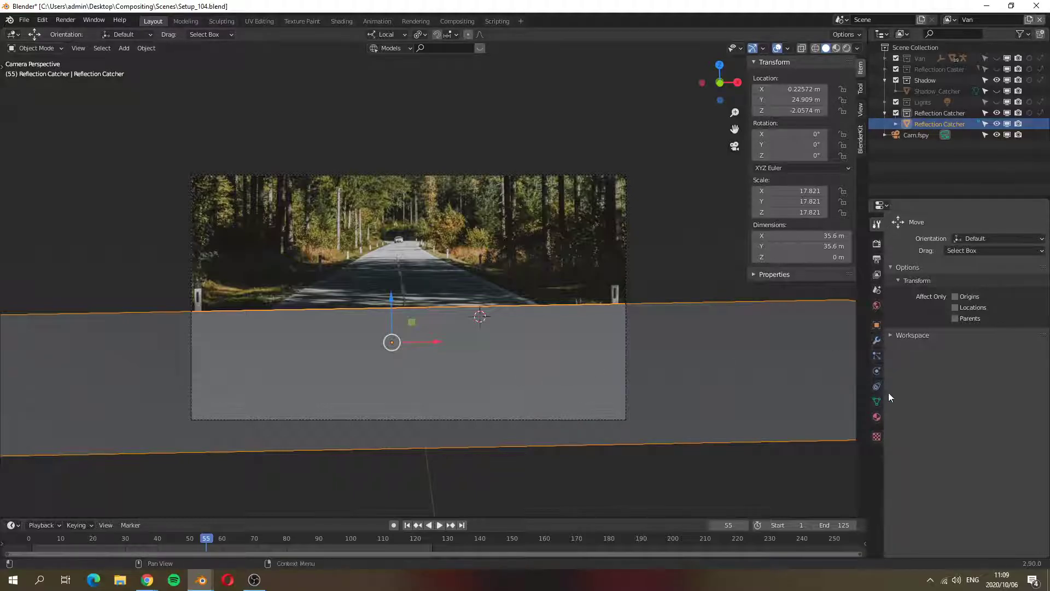
# Check the Reflection Catcher plane's material slots and its object visibility and ray visibility settings
pyautogui.click(877, 416)
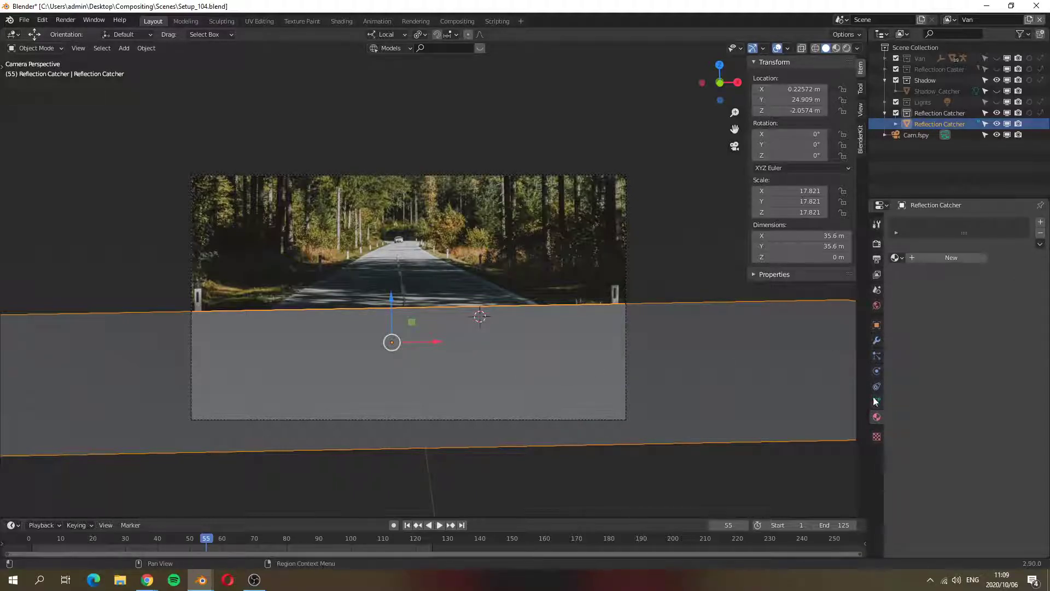
pyautogui.click(877, 325)
pyautogui.scroll(-8, 958, 399)
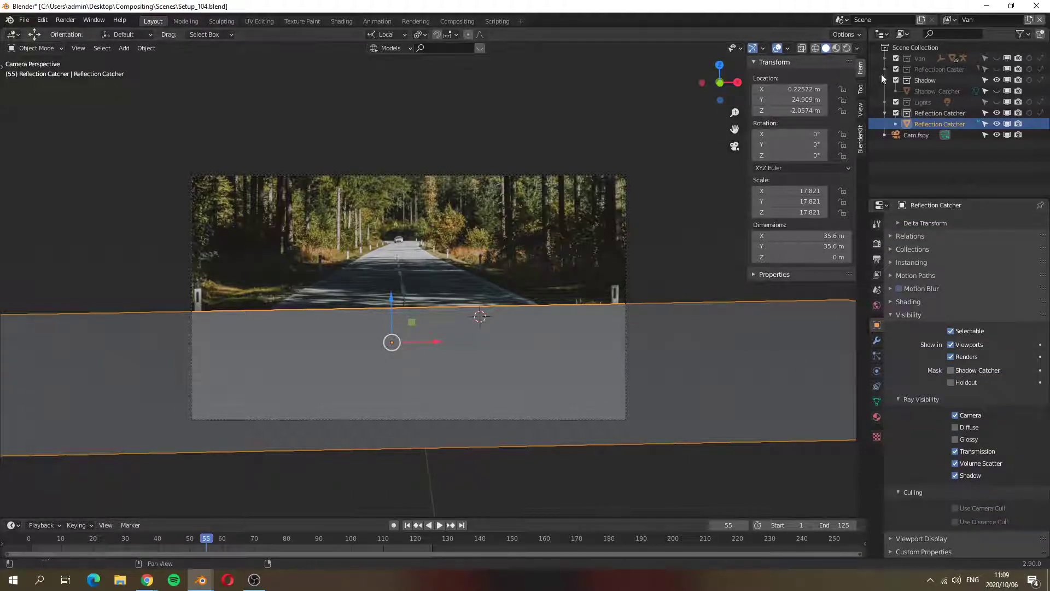
# Split the 3D viewport horizontally and turn the upper area into a Shader Editor
pyautogui.moveTo(868, 30); pyautogui.dragTo(534, 178)
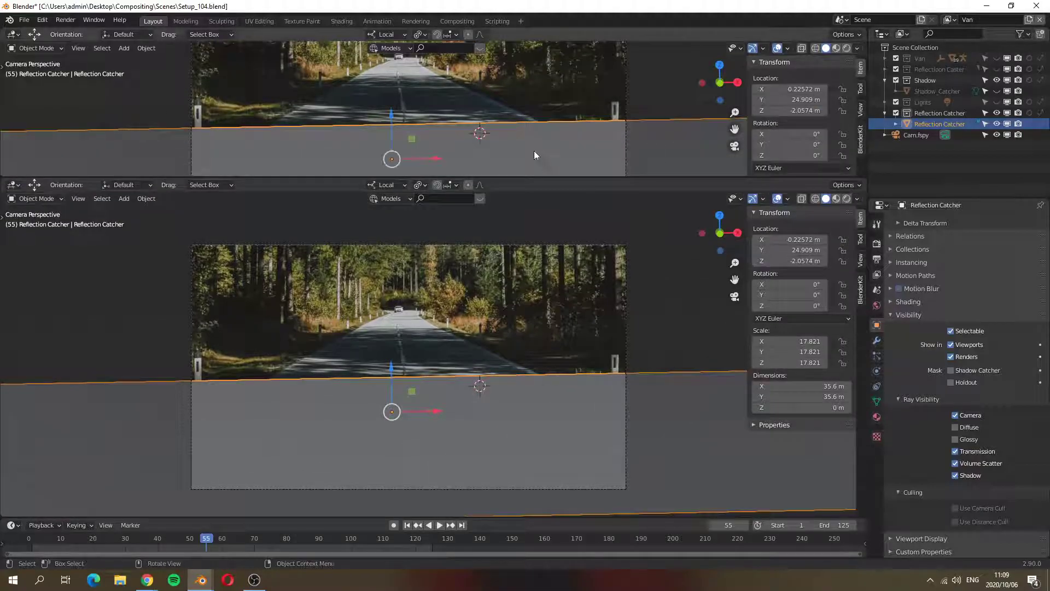
pyautogui.click(19, 35)
pyautogui.click(50, 139)
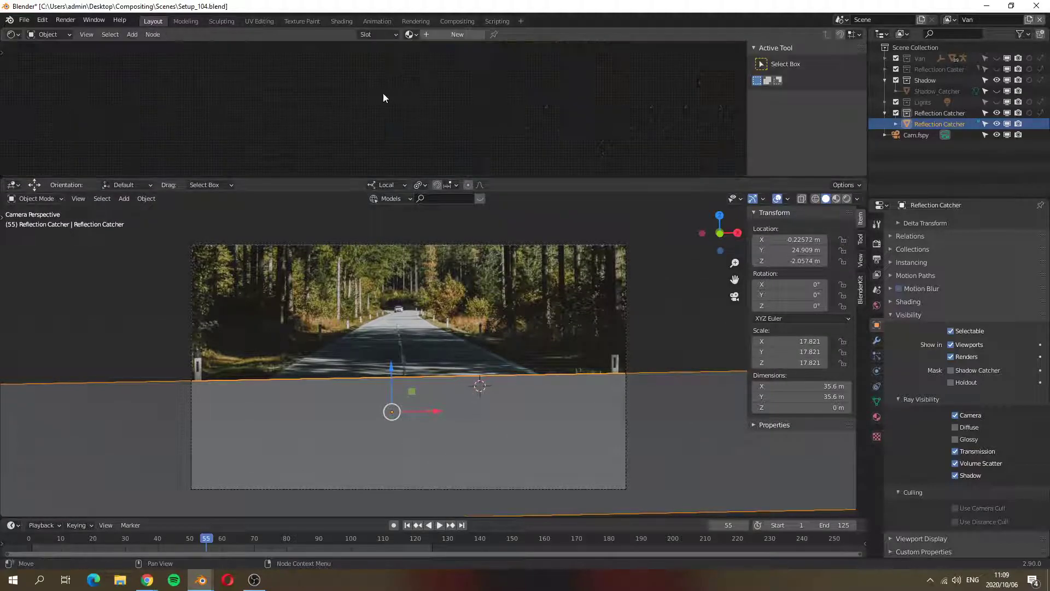
# Give the Reflection Catcher plane a new material with Metallic 1.000 and Roughness 0.000
pyautogui.click(457, 35)
pyautogui.scroll(6, 429, 116)
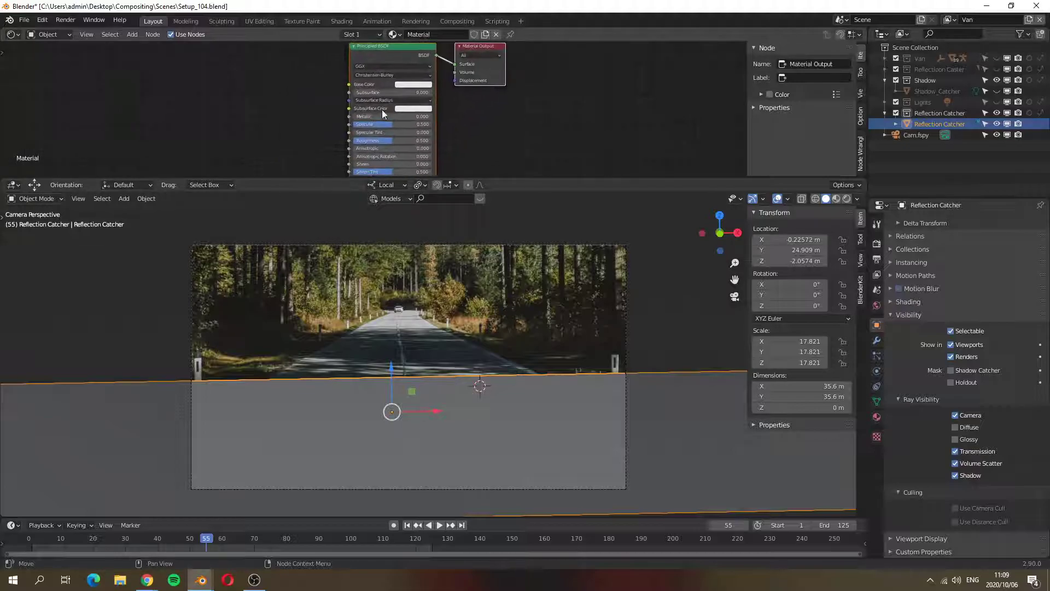
pyautogui.moveTo(382, 111); pyautogui.dragTo(392, 95, button='middle')
pyautogui.moveTo(407, 140); pyautogui.dragTo(350, 140)
pyautogui.moveTo(392, 106); pyautogui.dragTo(472, 106)
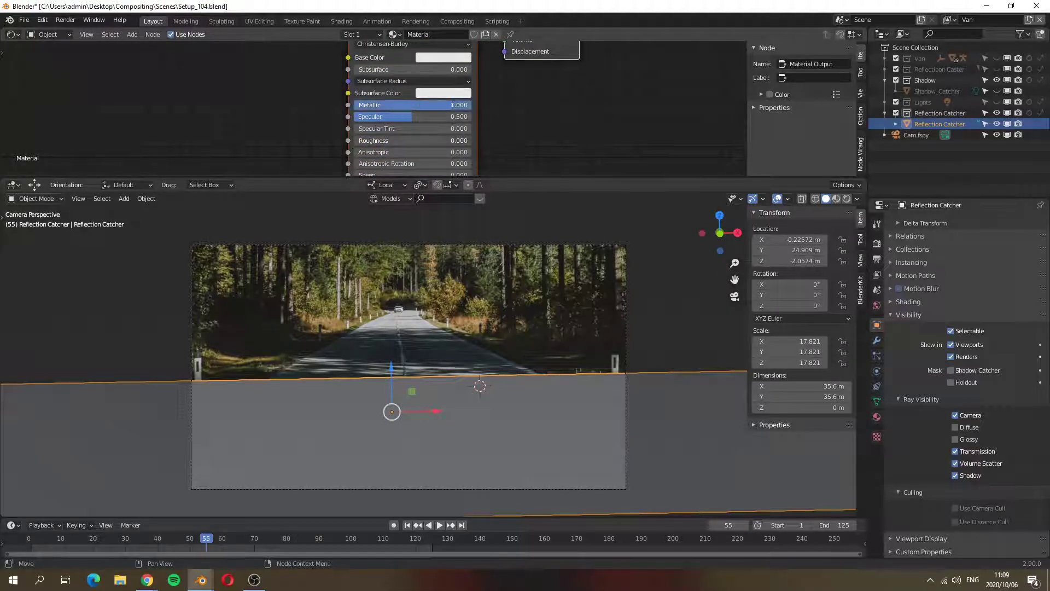
# Preview the van's reflection in rendered shading with the Van collection shown, and unhide all collections in solid shading
pyautogui.click(847, 200)
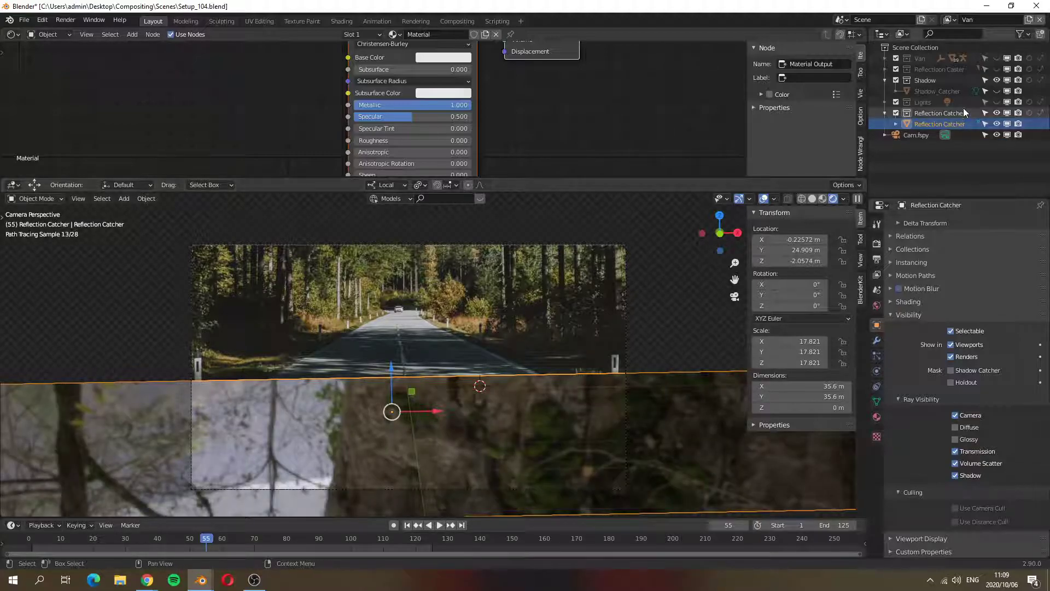
pyautogui.click(996, 58)
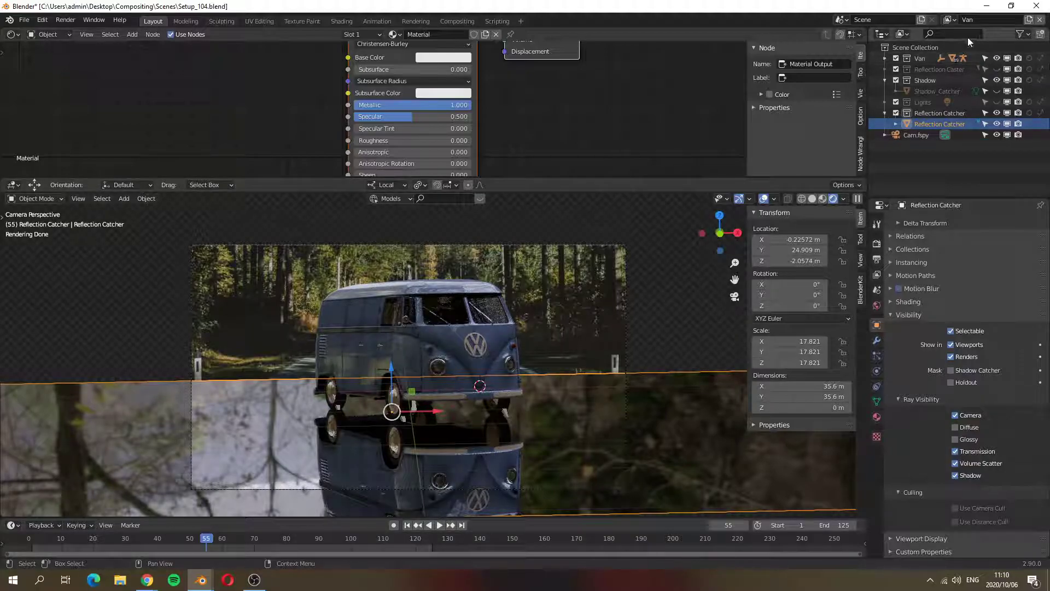
pyautogui.click(813, 199)
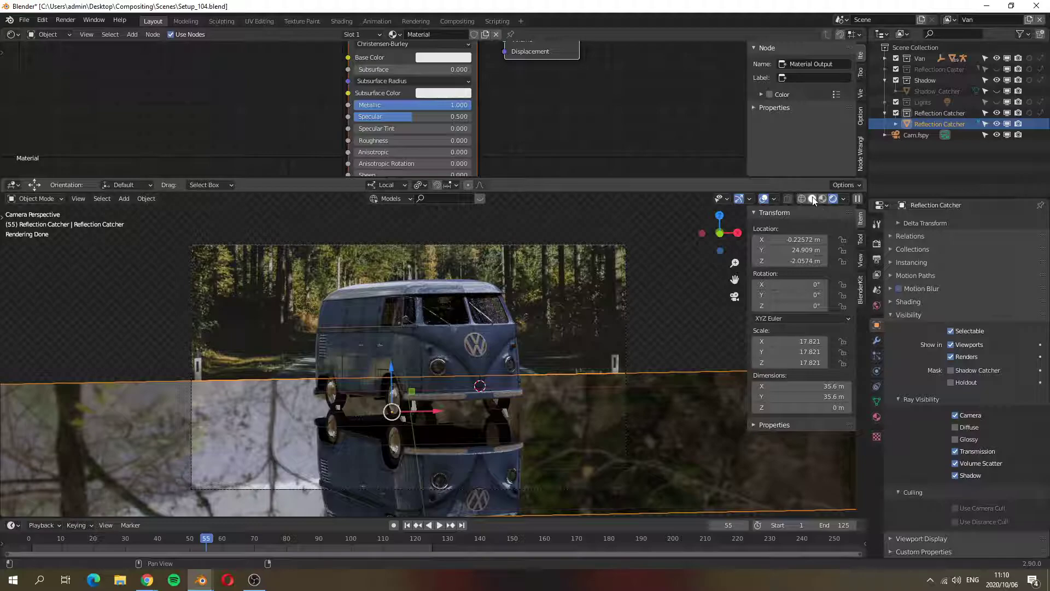
pyautogui.moveTo(998, 61)
pyautogui.mouseDown()
pyautogui.moveTo(995, 80)
pyautogui.moveTo(997, 58)
pyautogui.mouseUp()
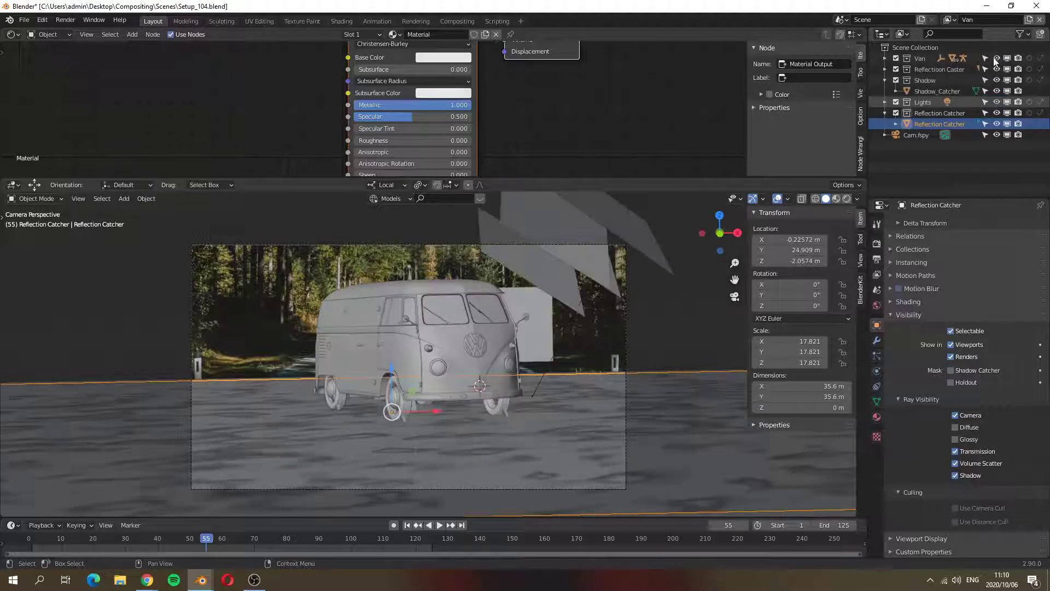
pyautogui.click(346, 226)
# Rename the Van view layer as View Layer and restore its name to Van
pyautogui.click(991, 20)
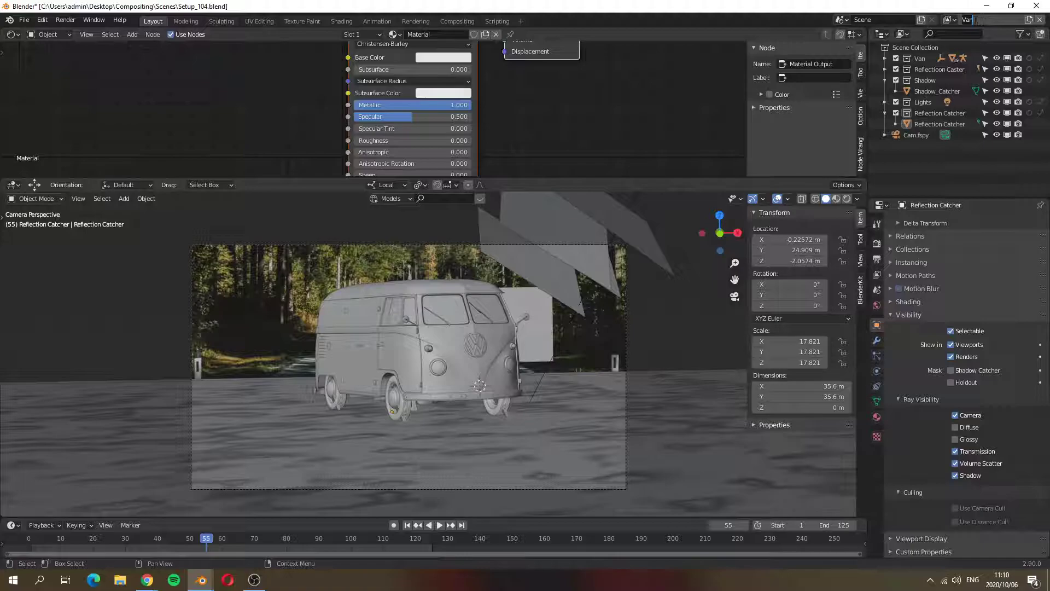
pyautogui.press('BackSpace')
pyautogui.press('BackSpace')
pyautogui.write('iew Layer')
pyautogui.press('Return')
pyautogui.click(1006, 20)
pyautogui.write('Van')
pyautogui.press('Return')
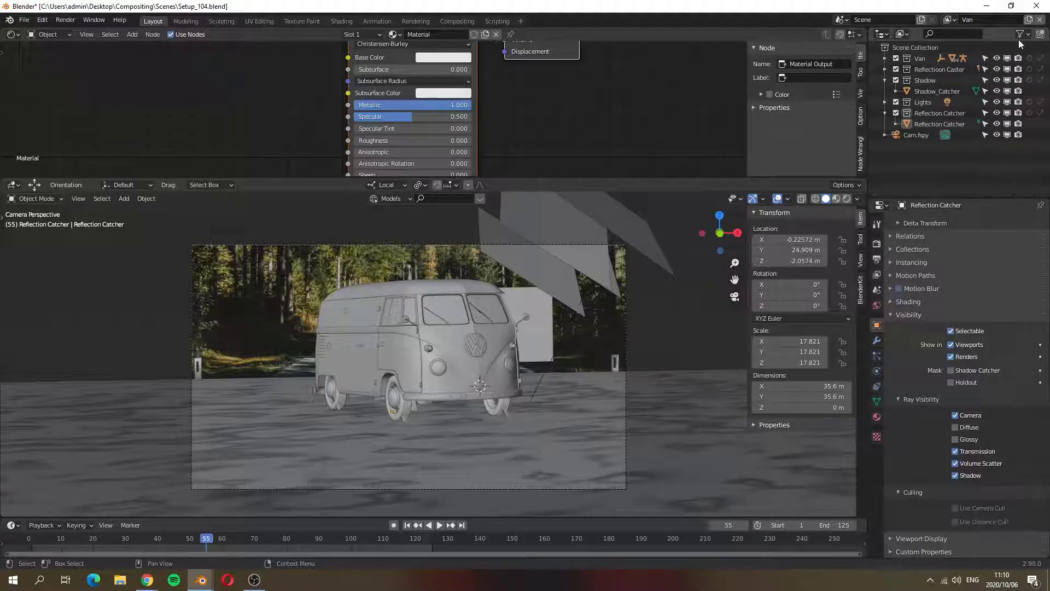
# Add a new view layer and name it Shadow
pyautogui.click(1029, 20)
pyautogui.click(982, 40)
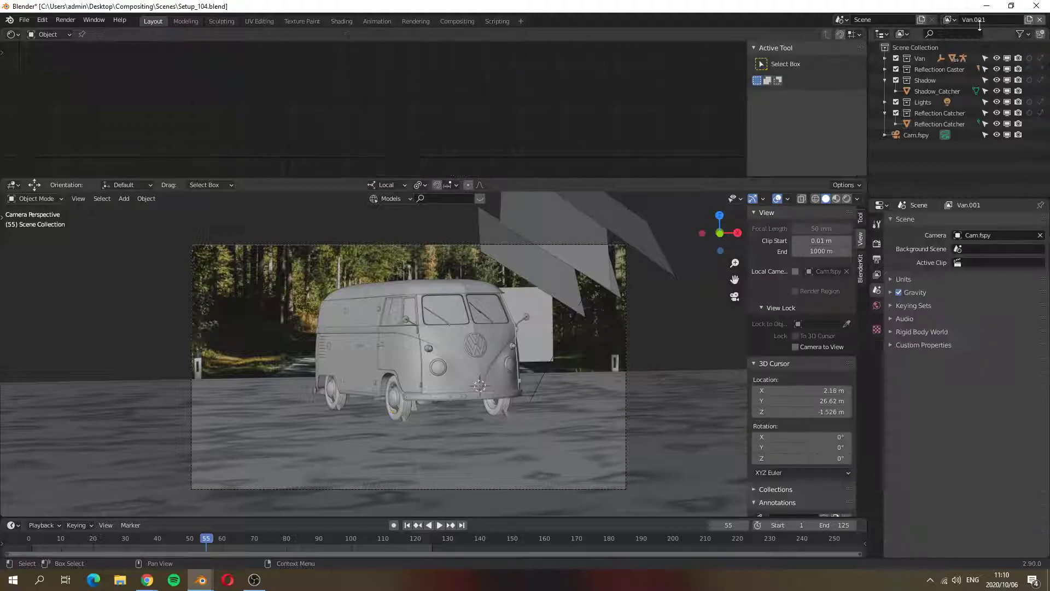
pyautogui.click(983, 19)
pyautogui.write('Shadow')
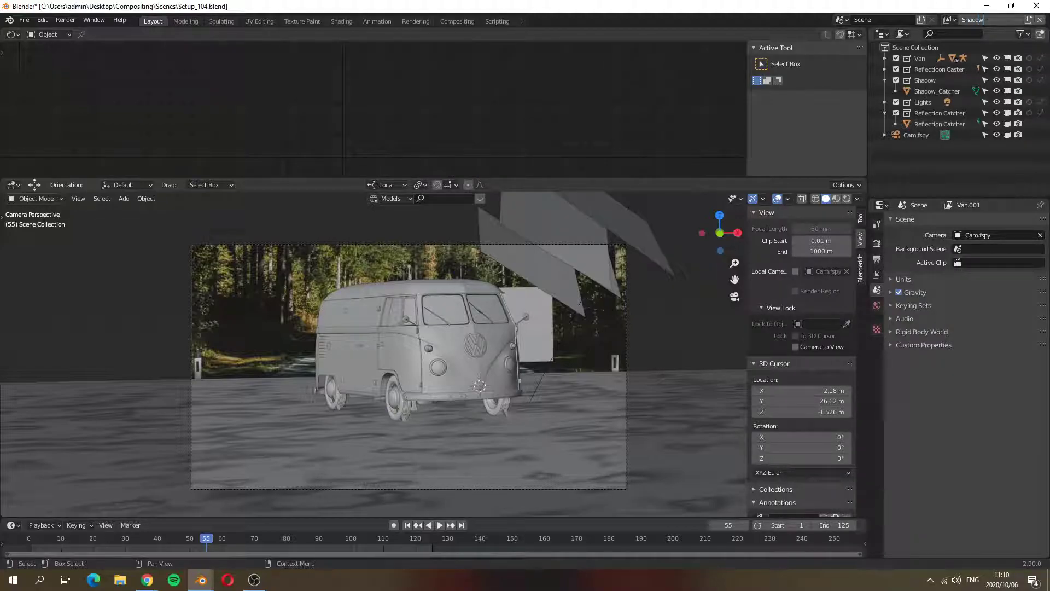
pyautogui.press('Return')
# Delete the surplus Shadow.001 view layer and check the list of remaining view layers
pyautogui.click(950, 20)
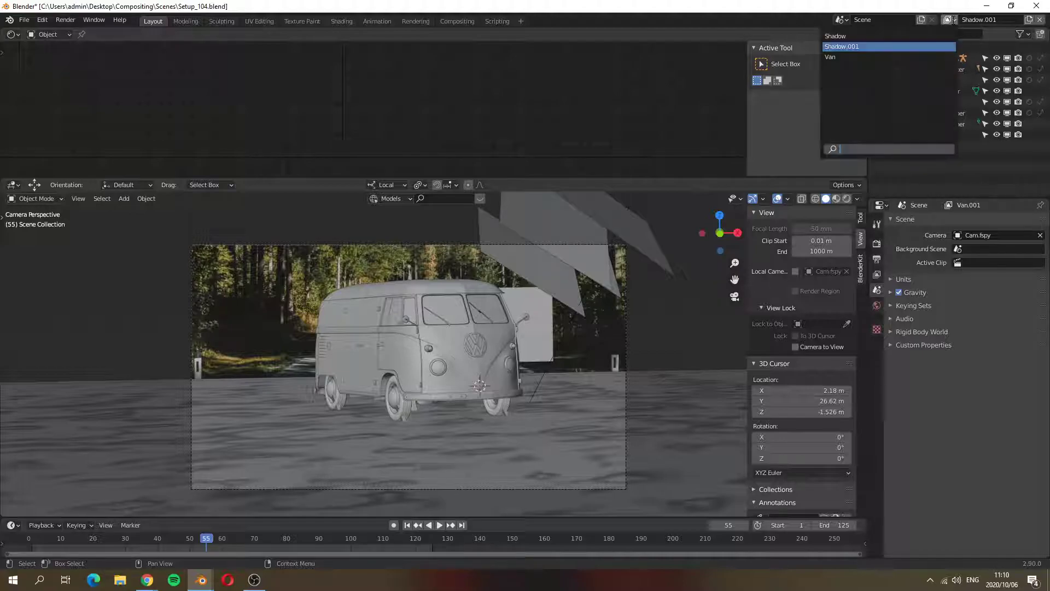
pyautogui.click(1040, 19)
pyautogui.click(951, 20)
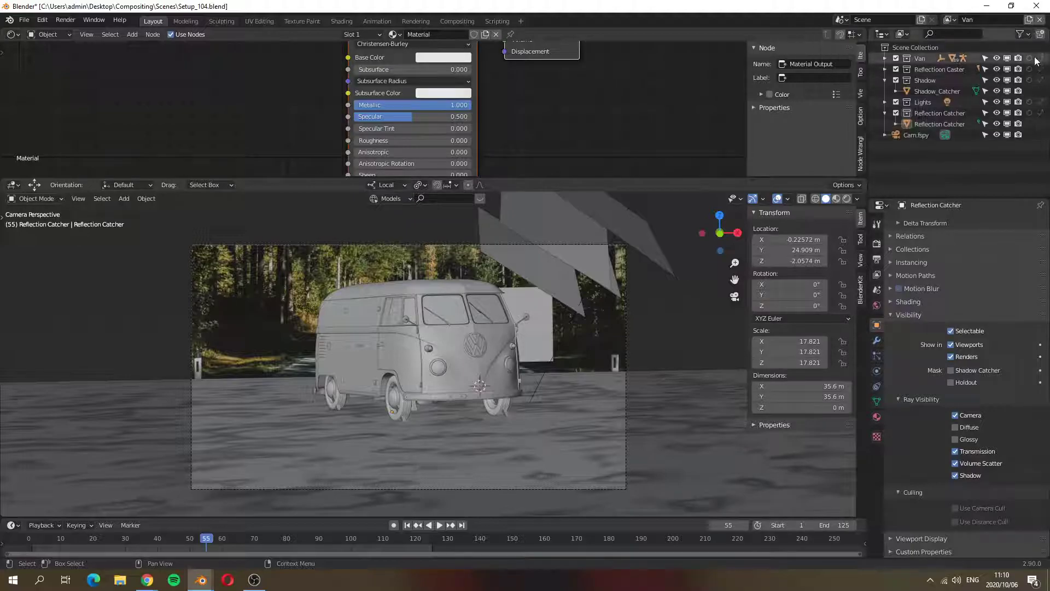
# Add another new view layer and name it Reflection
pyautogui.click(1031, 22)
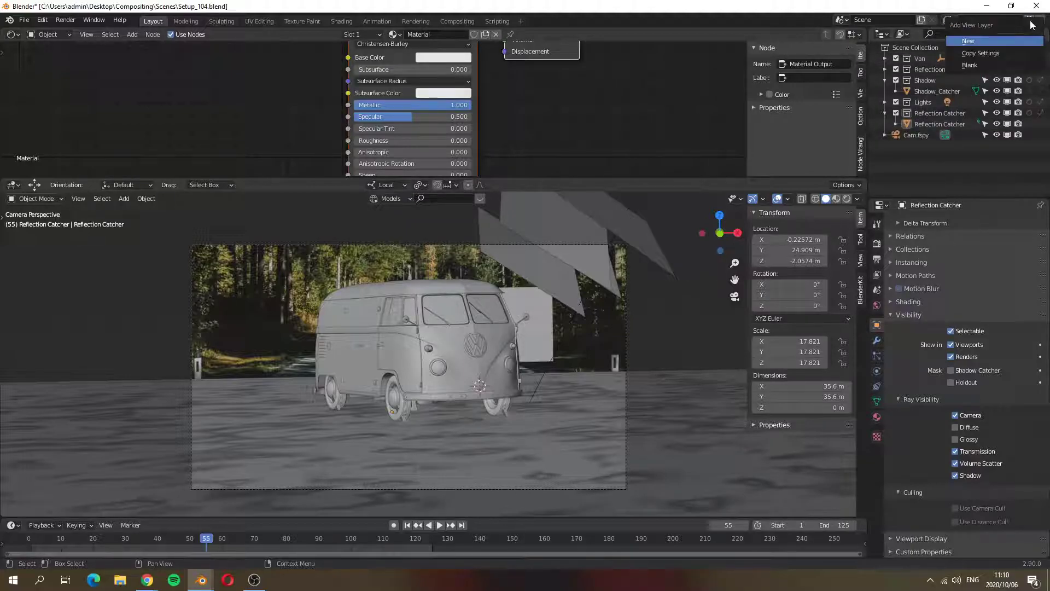
pyautogui.click(971, 41)
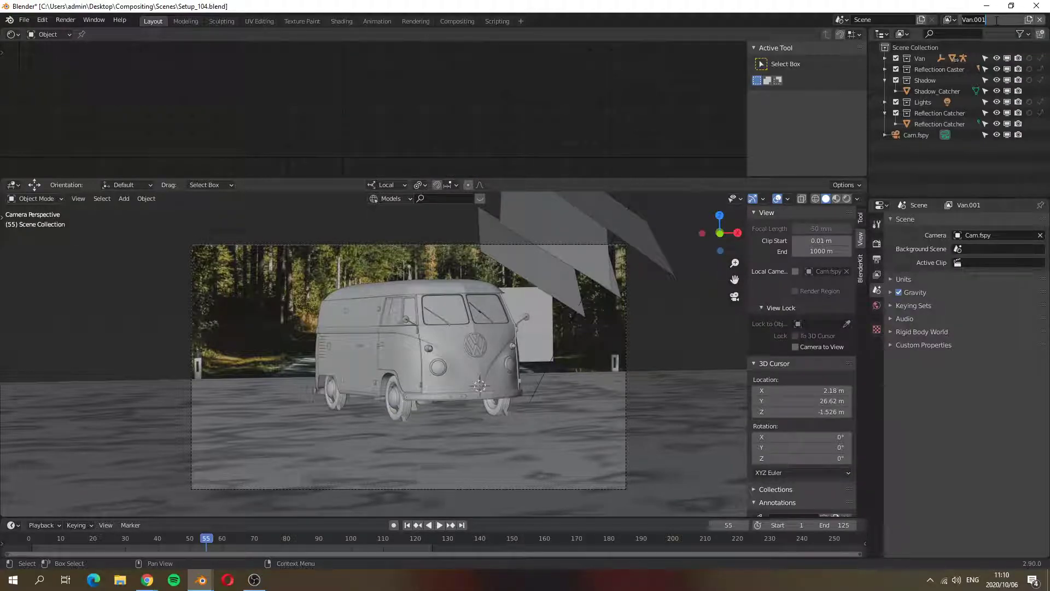
pyautogui.write('Reflection')
pyautogui.press('Return')
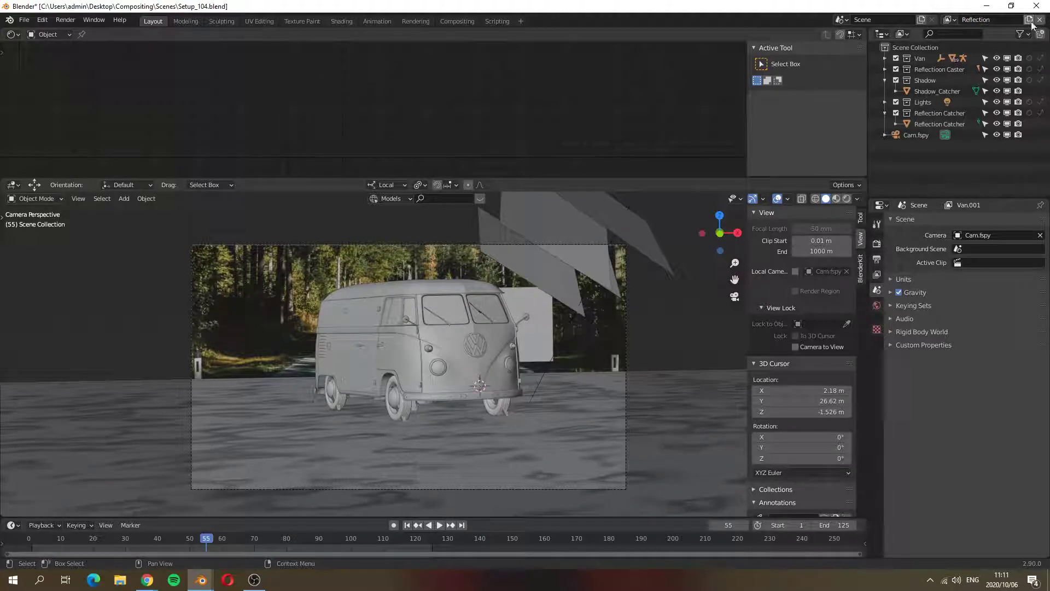
# Add a further new view layer for the remaining passes and name it AO\Depth
pyautogui.click(1029, 21)
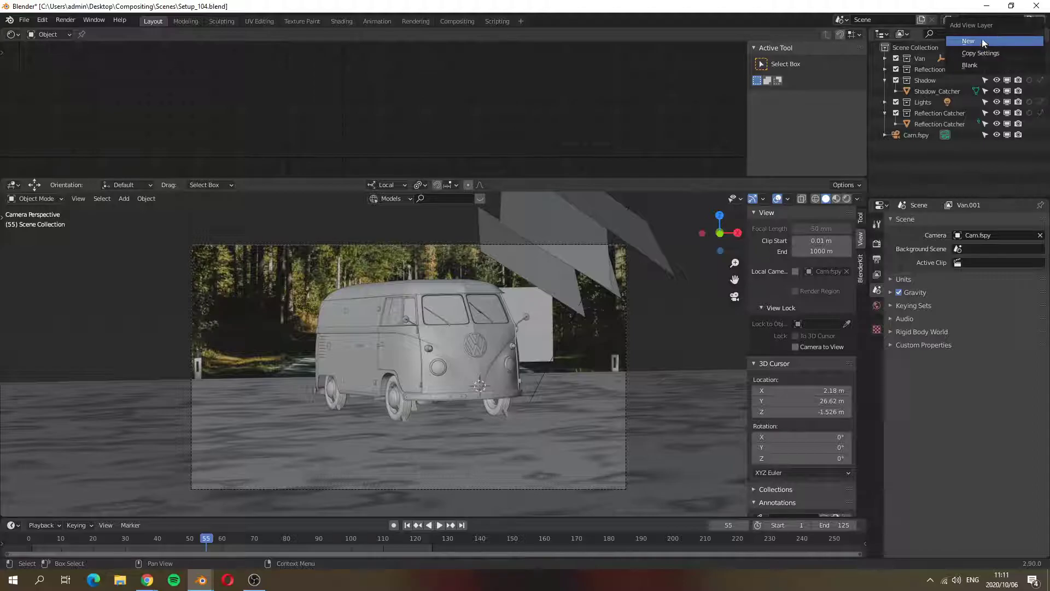
pyautogui.click(983, 42)
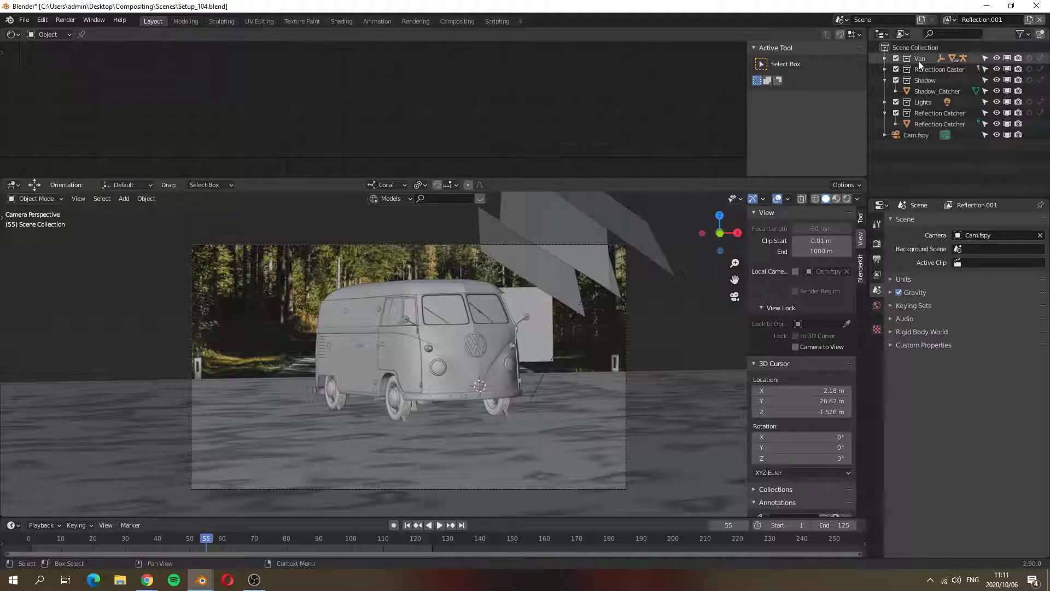
pyautogui.click(949, 20)
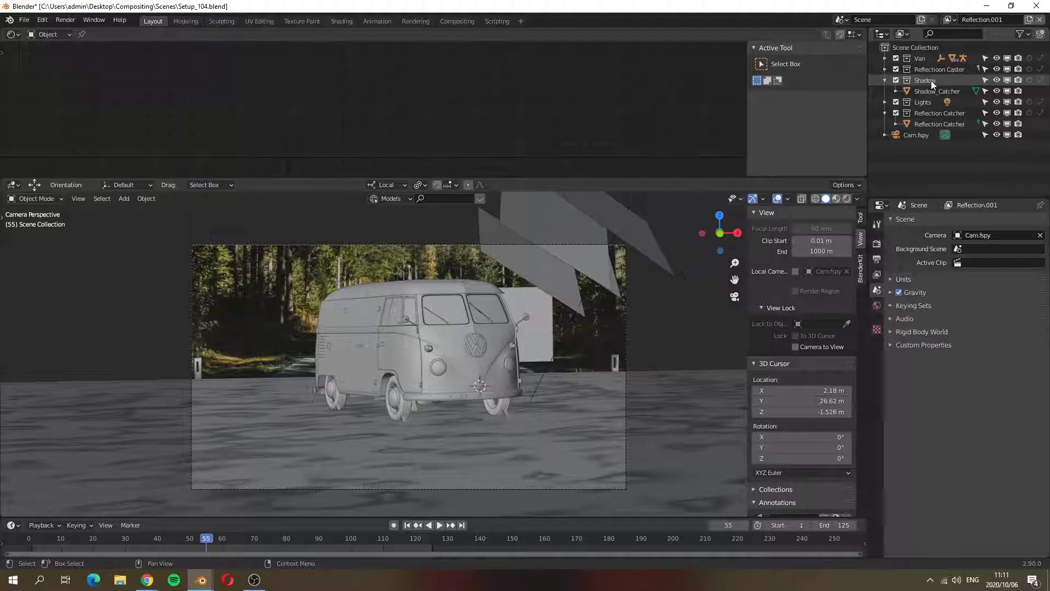
pyautogui.click(993, 22)
pyautogui.write('AO')
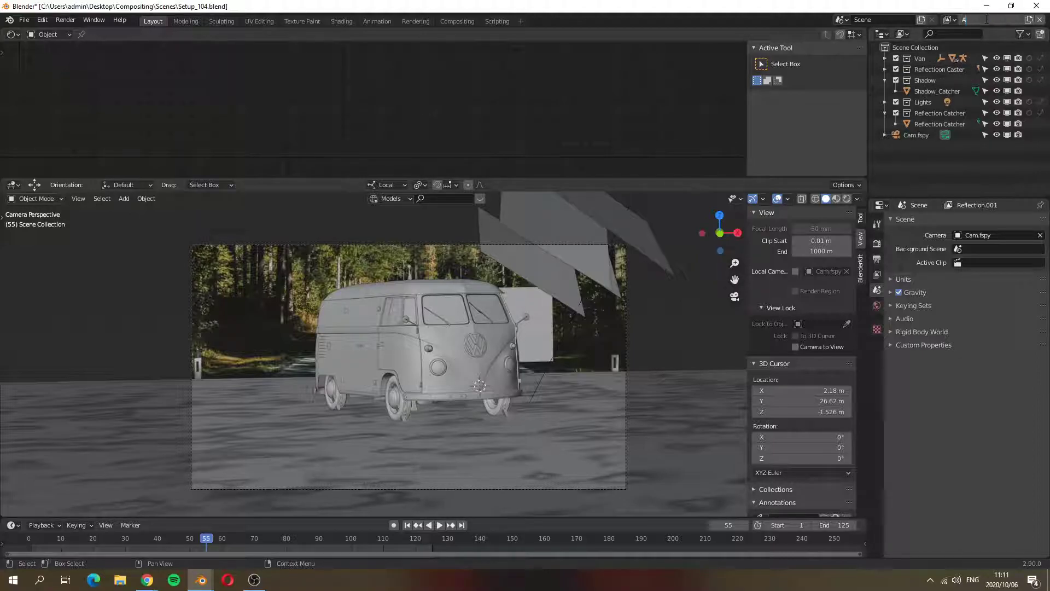
pyautogui.press('BackSpace')
pyautogui.press('BackSpace')
pyautogui.write('AO\\Depth')
pyautogui.press('Return')
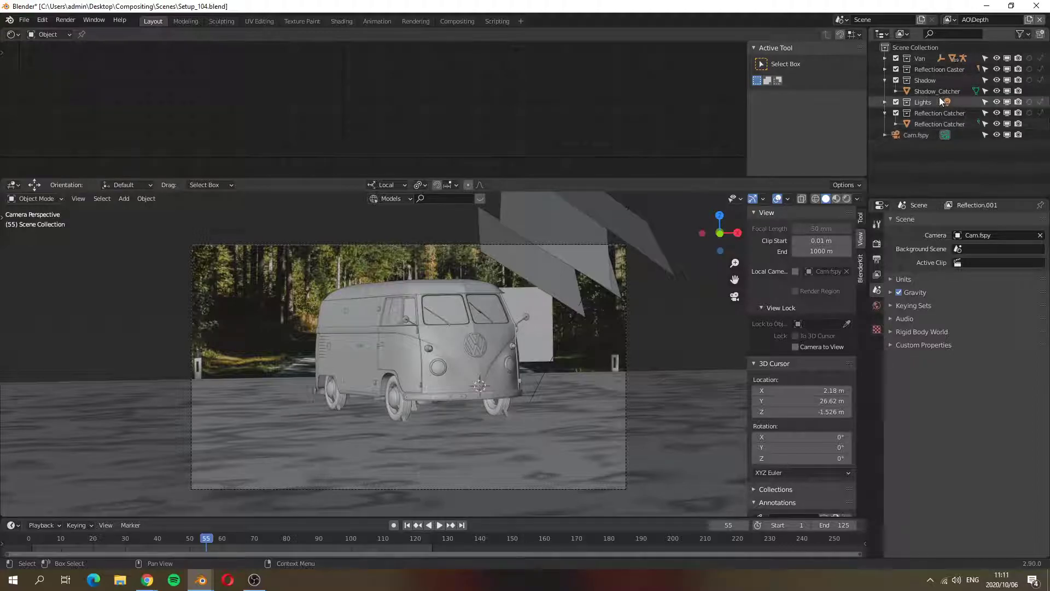
# Switch to the Van view layer and preview the whole scene in rendered shading before returning to solid shading
pyautogui.click(949, 20)
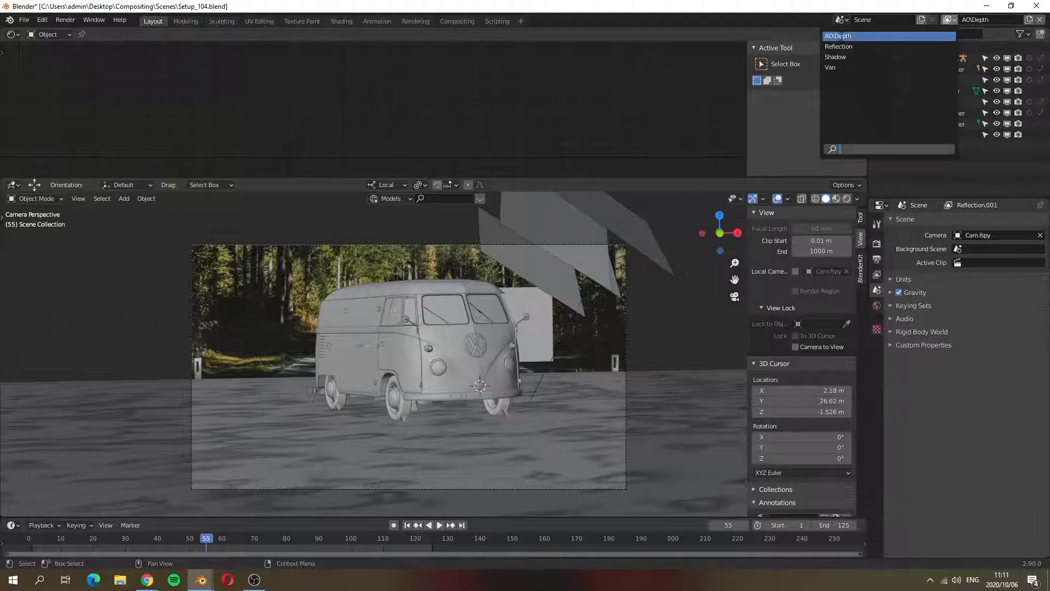
pyautogui.click(840, 67)
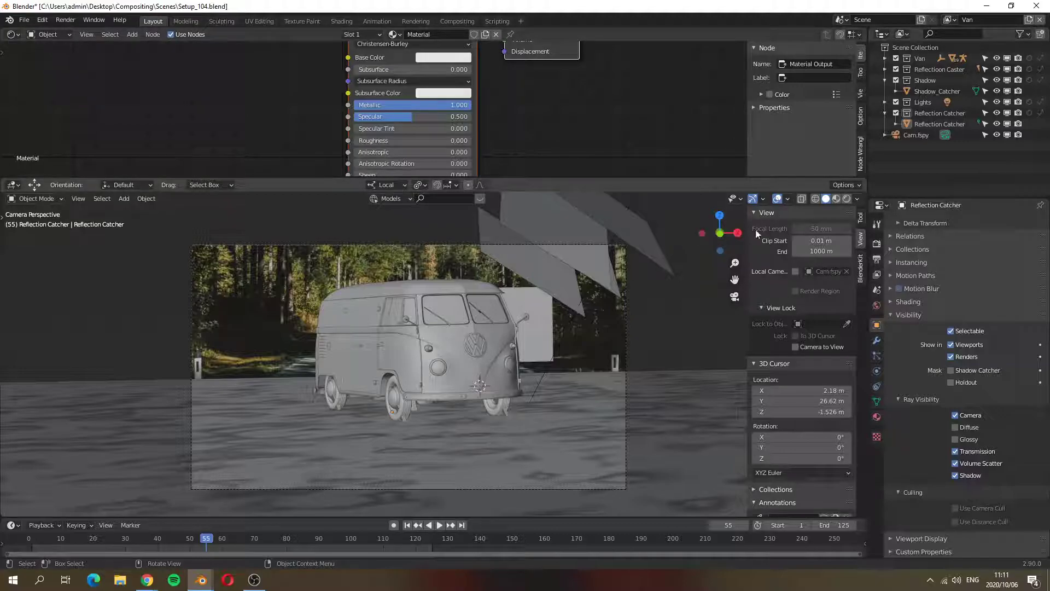
pyautogui.click(861, 219)
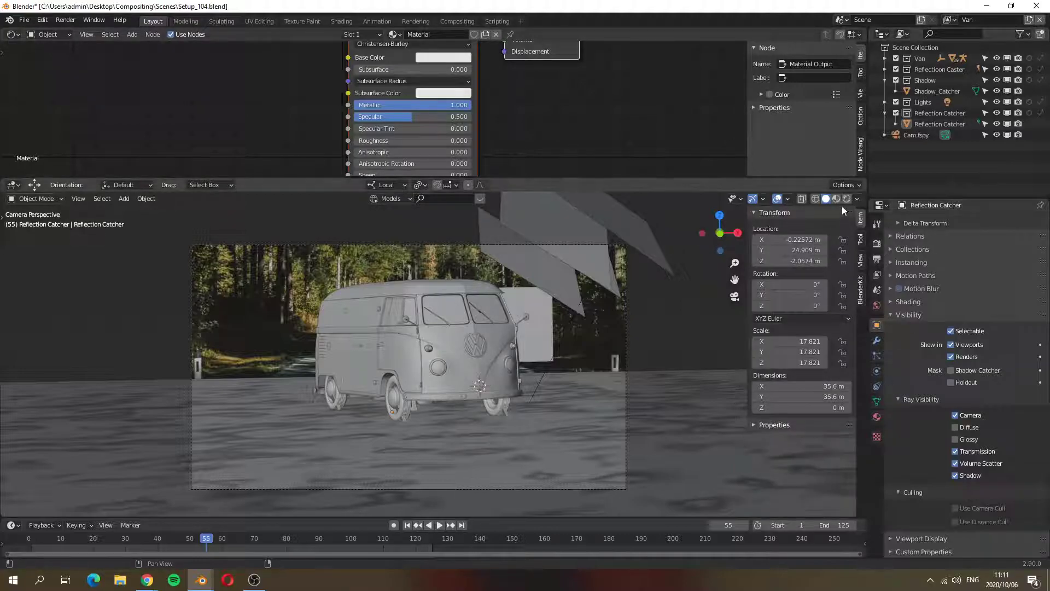
pyautogui.click(847, 198)
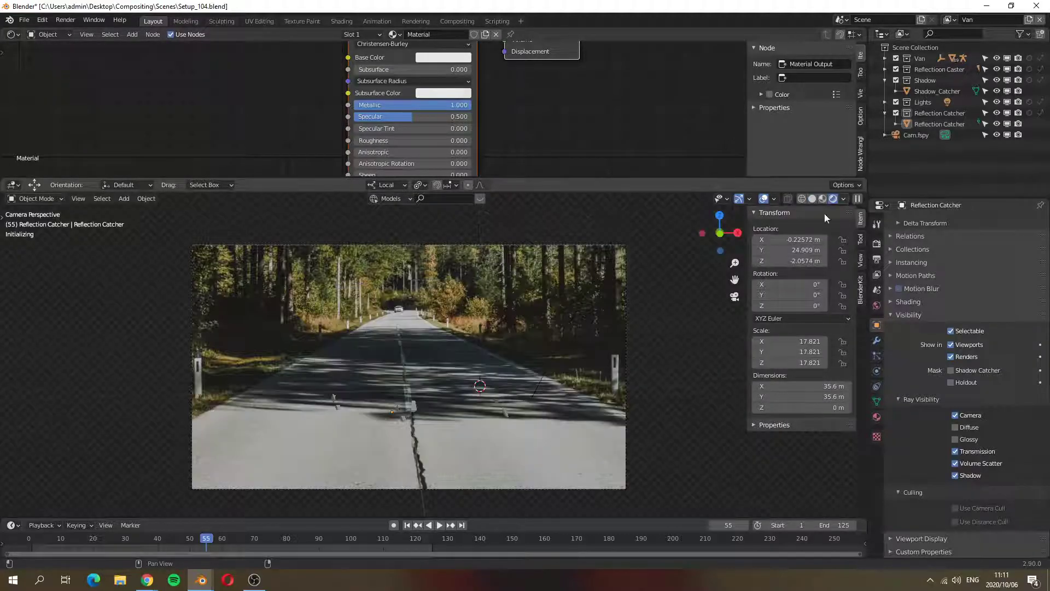
pyautogui.click(679, 267)
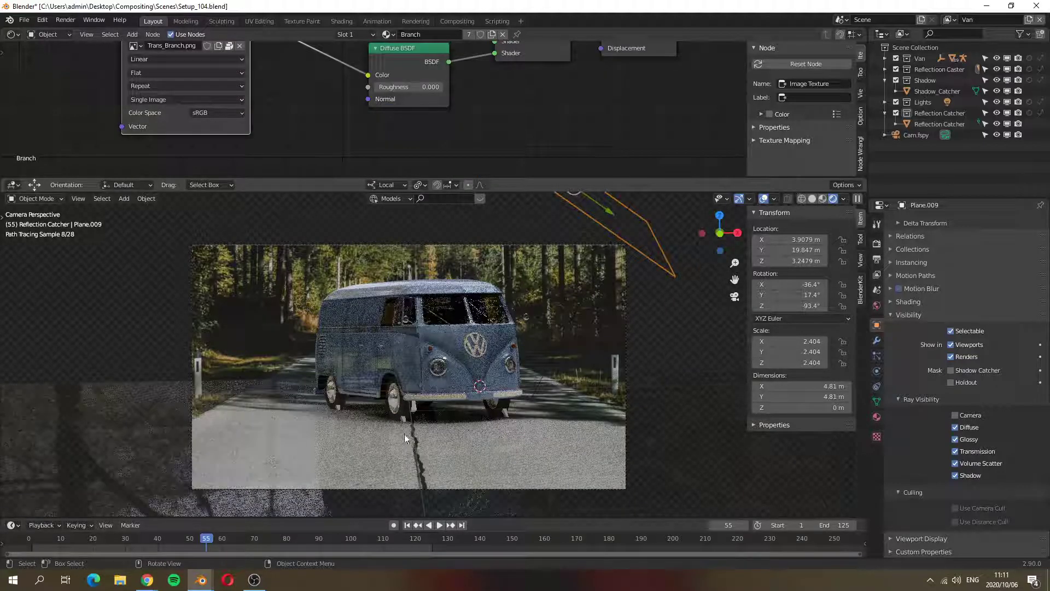
pyautogui.click(681, 350)
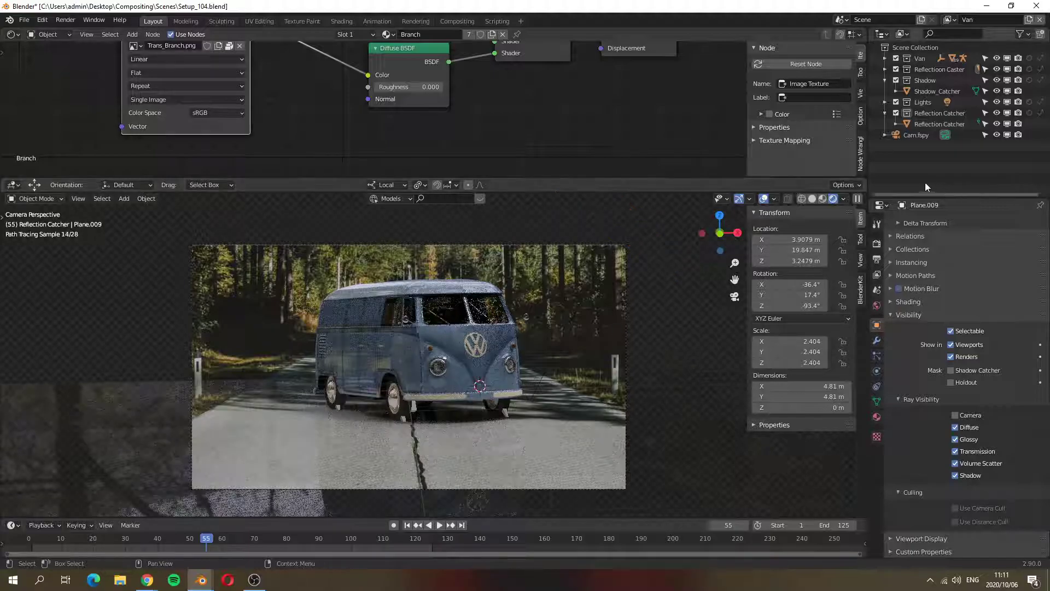
pyautogui.click(812, 199)
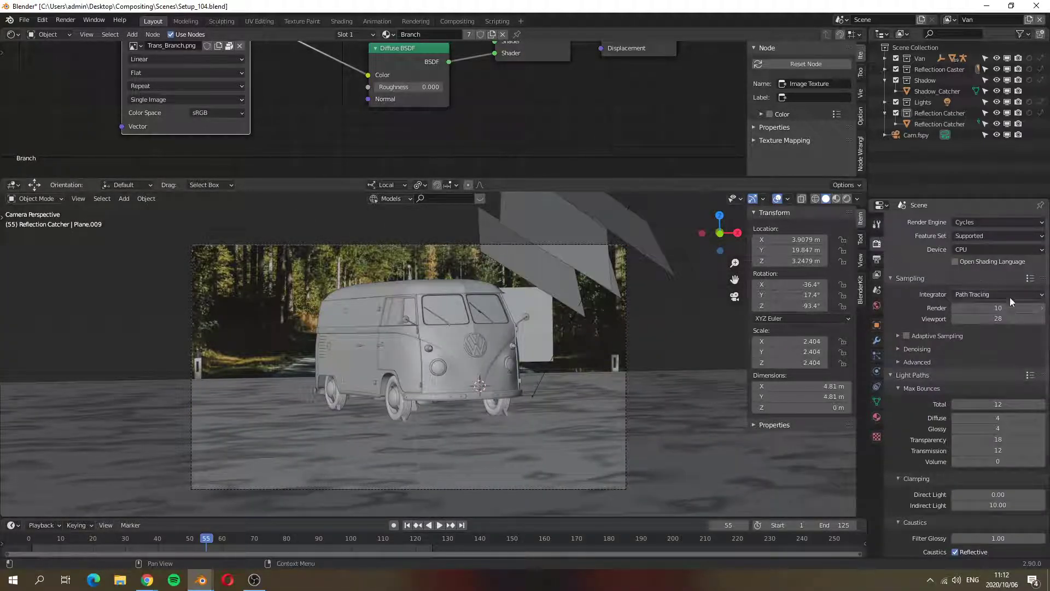
# Set the output resolution percentage to 50% and go back to the render settings
pyautogui.click(878, 261)
pyautogui.click(999, 256)
pyautogui.write('50')
pyautogui.press('Return')
pyautogui.click(877, 243)
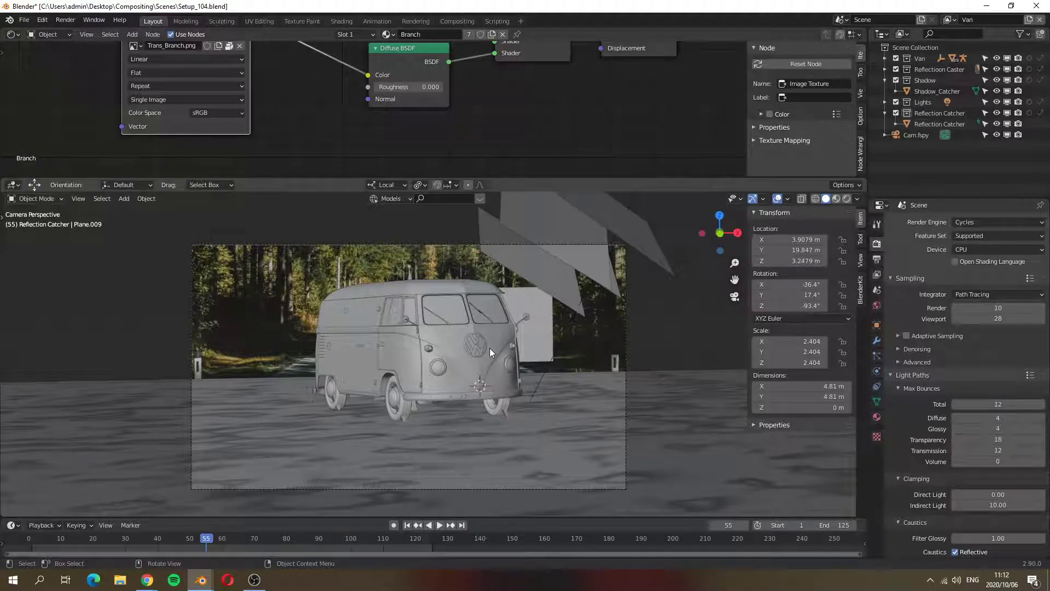
# Start a test render of the current frame and close its render window
pyautogui.press('F12')
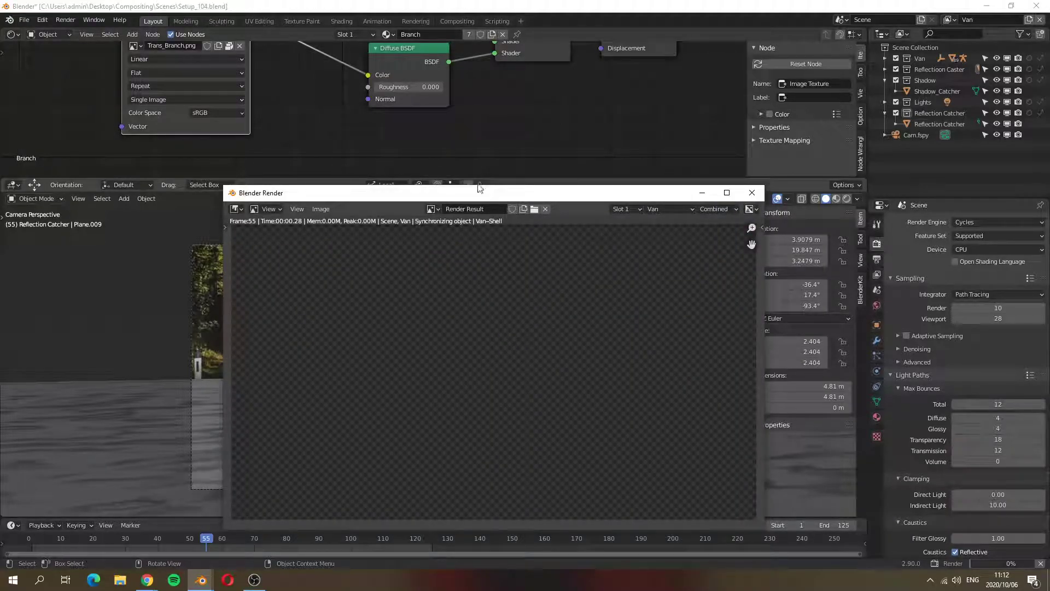
pyautogui.moveTo(485, 193); pyautogui.dragTo(434, 156)
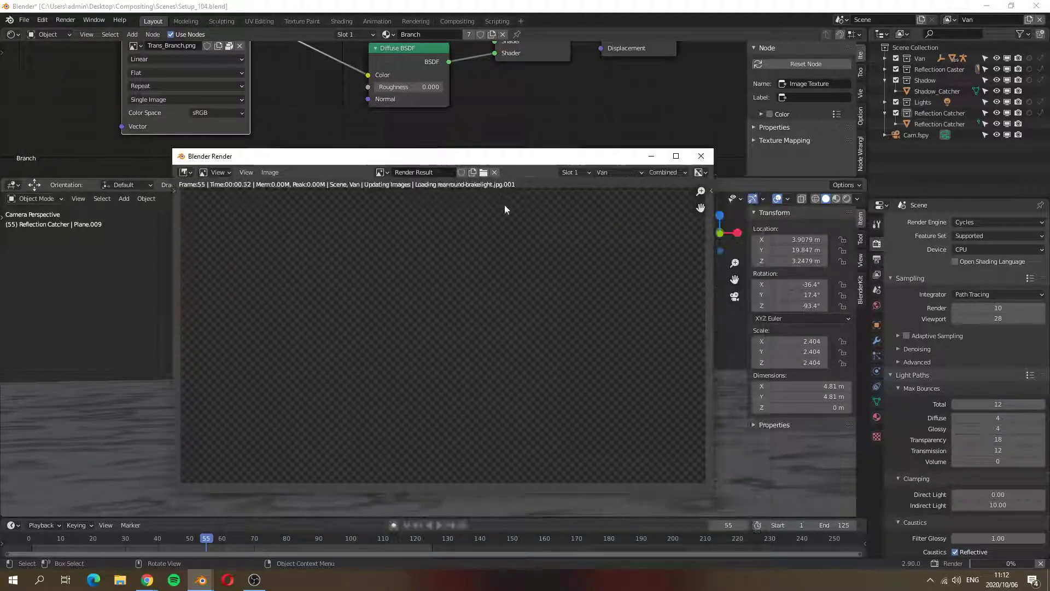
pyautogui.click(701, 156)
# Hide the exclude checkboxes in the outliner's restriction toggles and show them again
pyautogui.click(1021, 34)
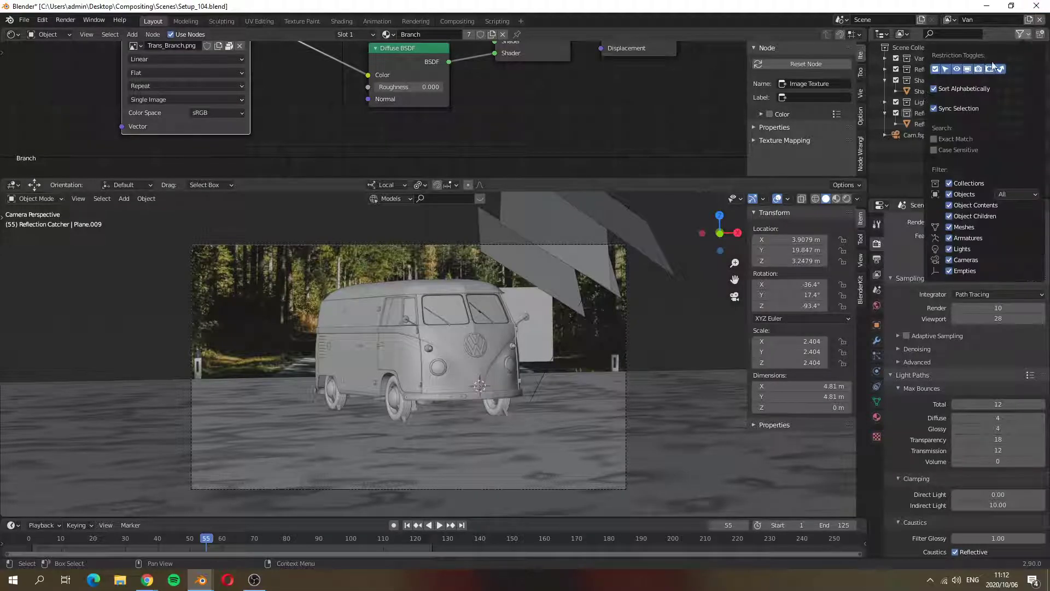
pyautogui.click(935, 69)
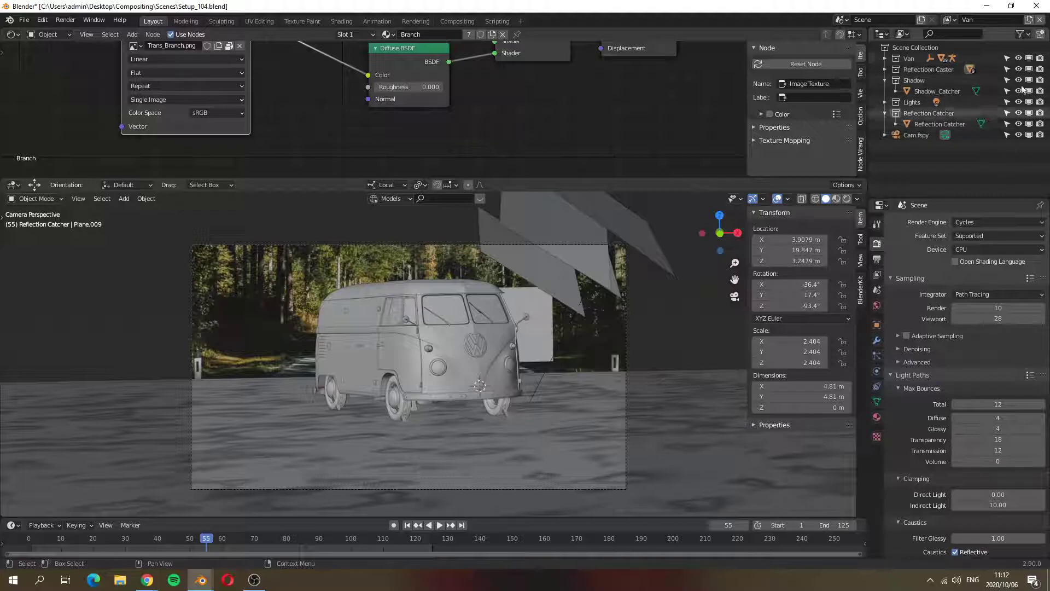
pyautogui.click(1030, 35)
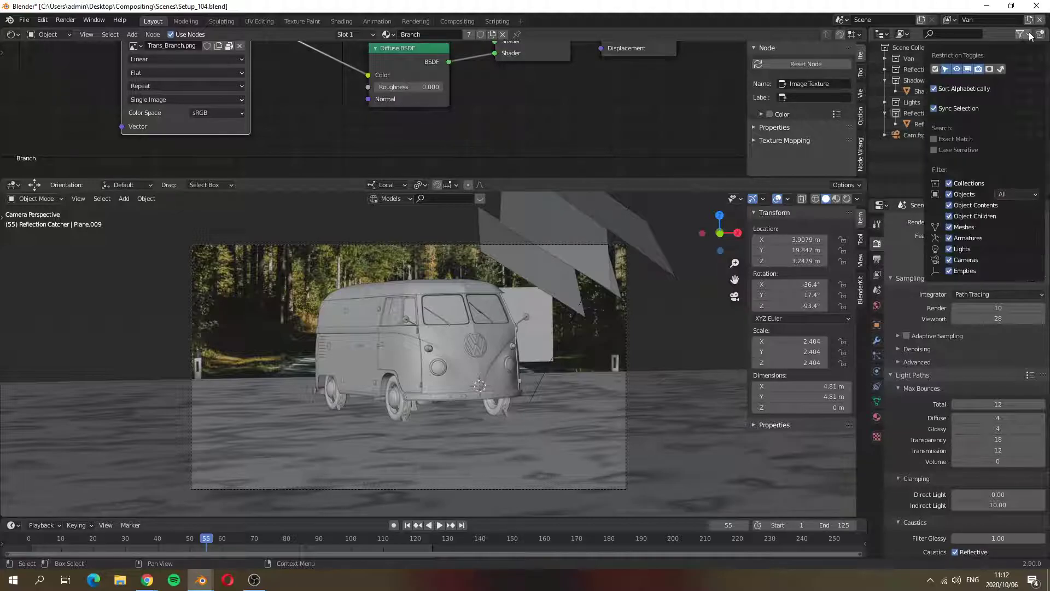
pyautogui.click(936, 68)
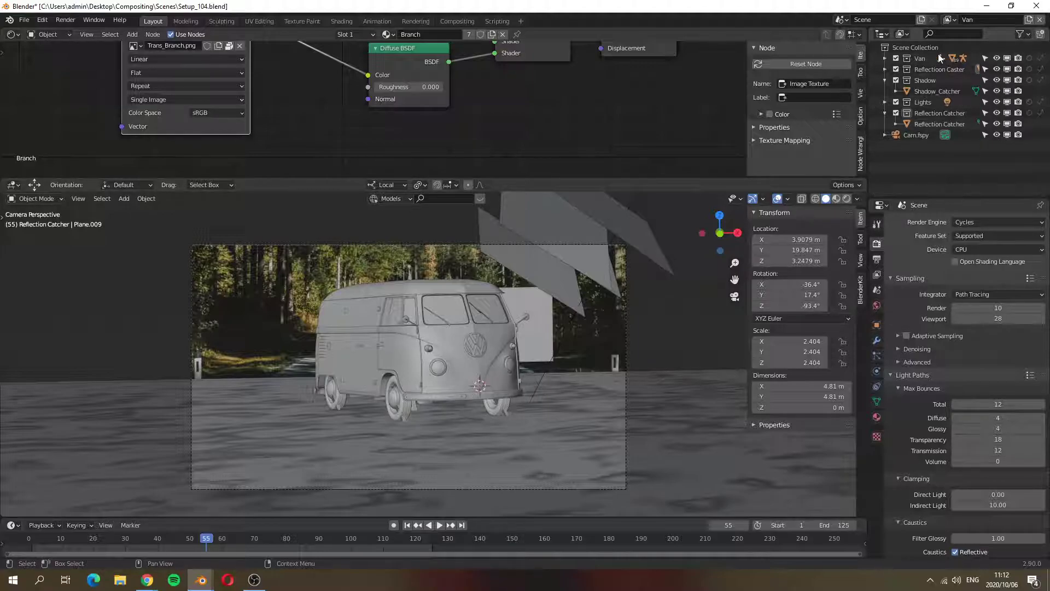
# Exclude the Van collection from the Van view layer briefly and include it again
pyautogui.click(896, 58)
pyautogui.click(896, 58)
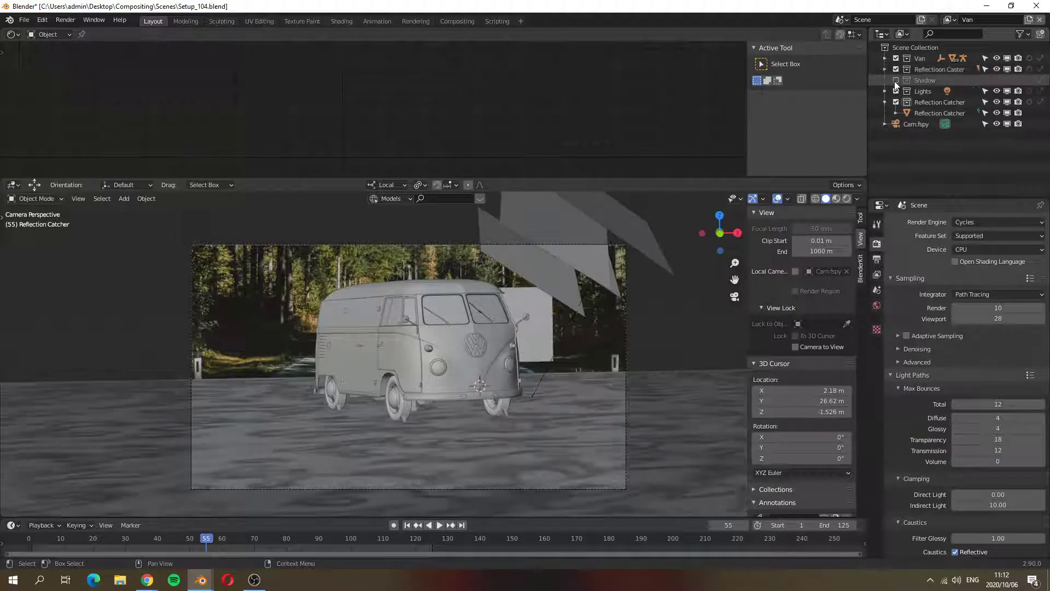
pyautogui.click(1029, 58)
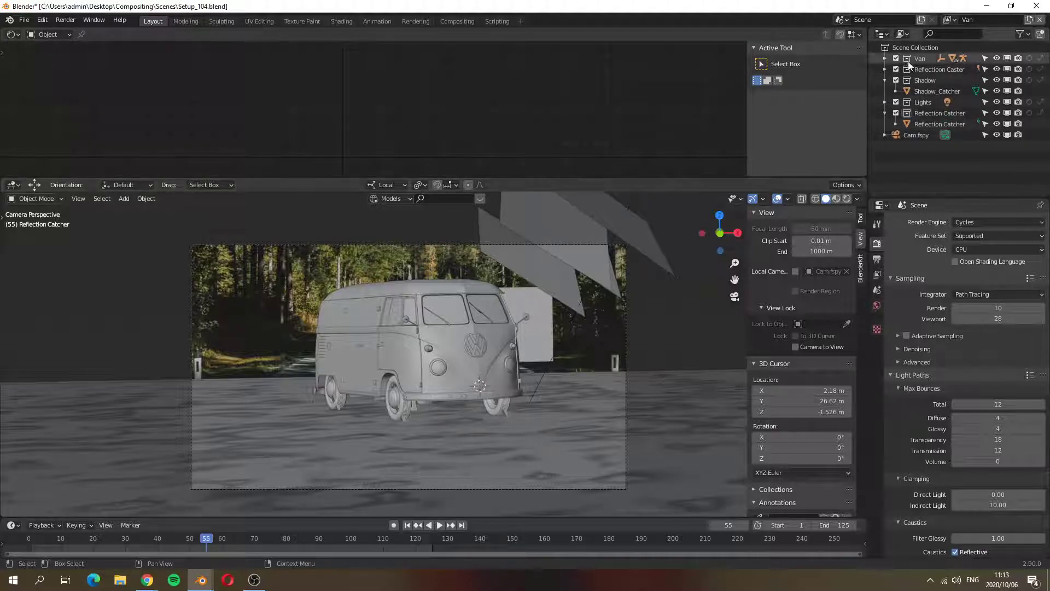
# Correct the misspelled name of the reflection caster collection to Reflection Caster
pyautogui.doubleClick(942, 71)
pyautogui.click(940, 70)
pyautogui.press('BackSpace')
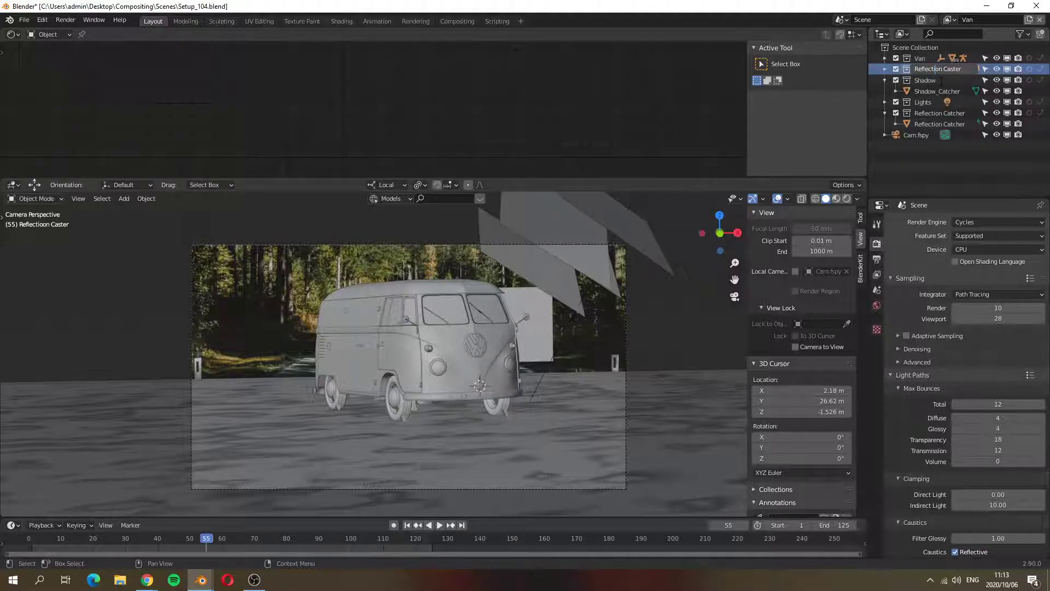
pyautogui.press('Return')
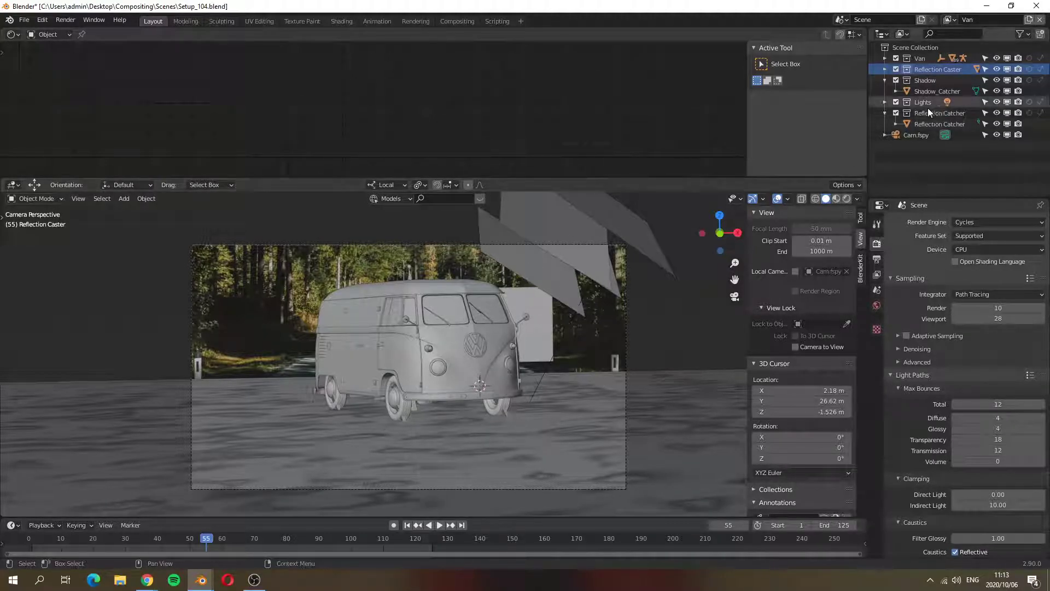
# Exclude the Shadow and Reflection Catcher collections from the Van view layer and test render the frame
pyautogui.click(897, 80)
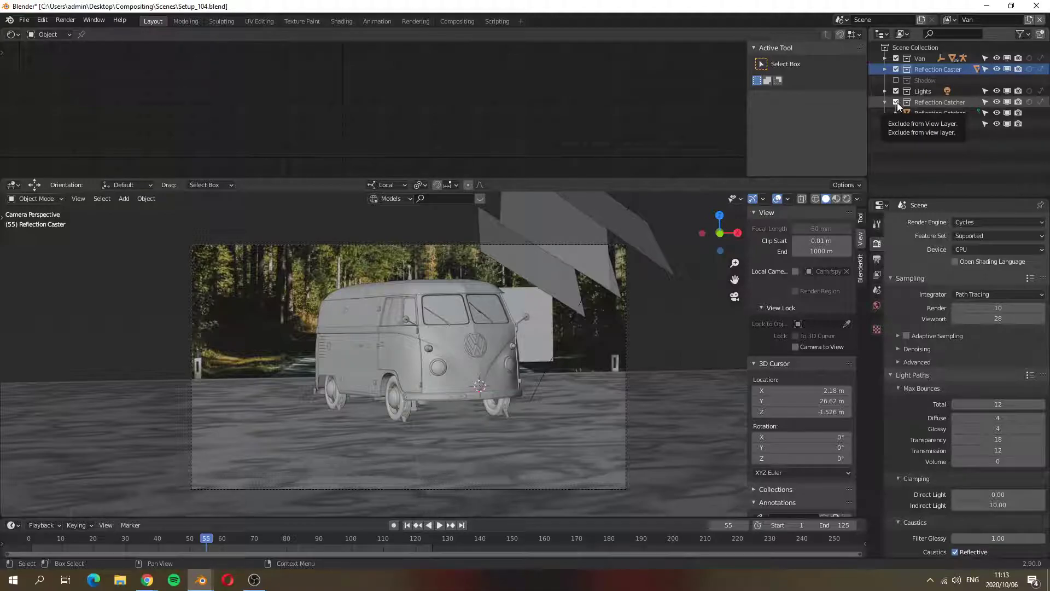
pyautogui.click(897, 103)
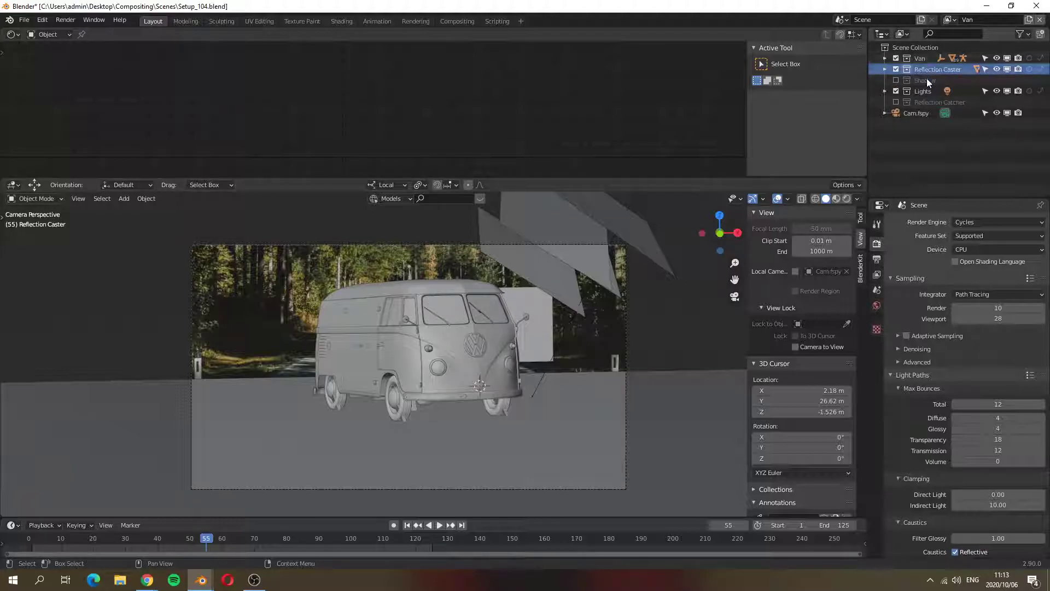
pyautogui.press('F12')
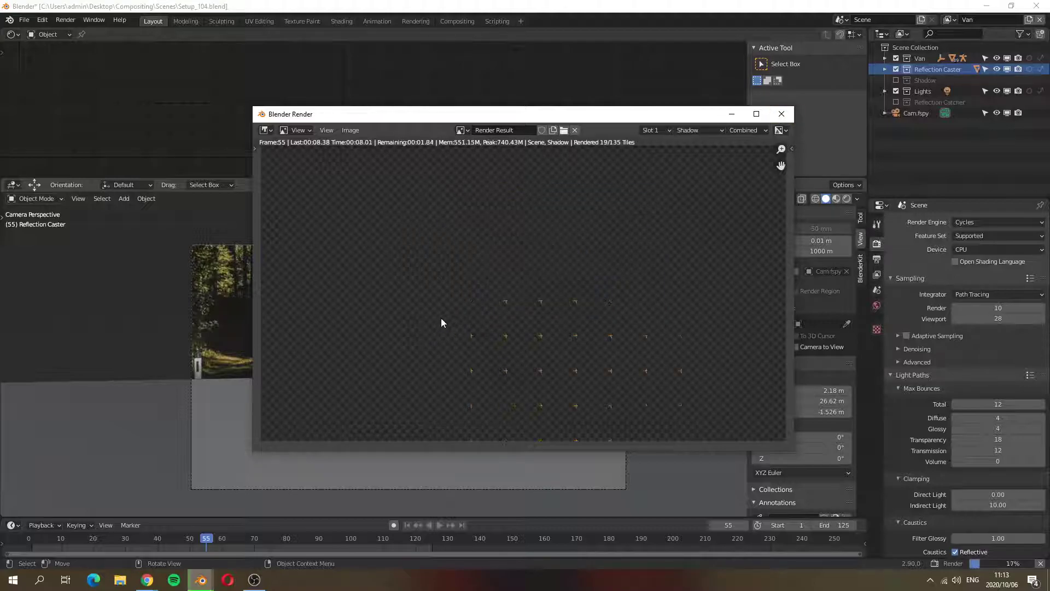
pyautogui.click(782, 114)
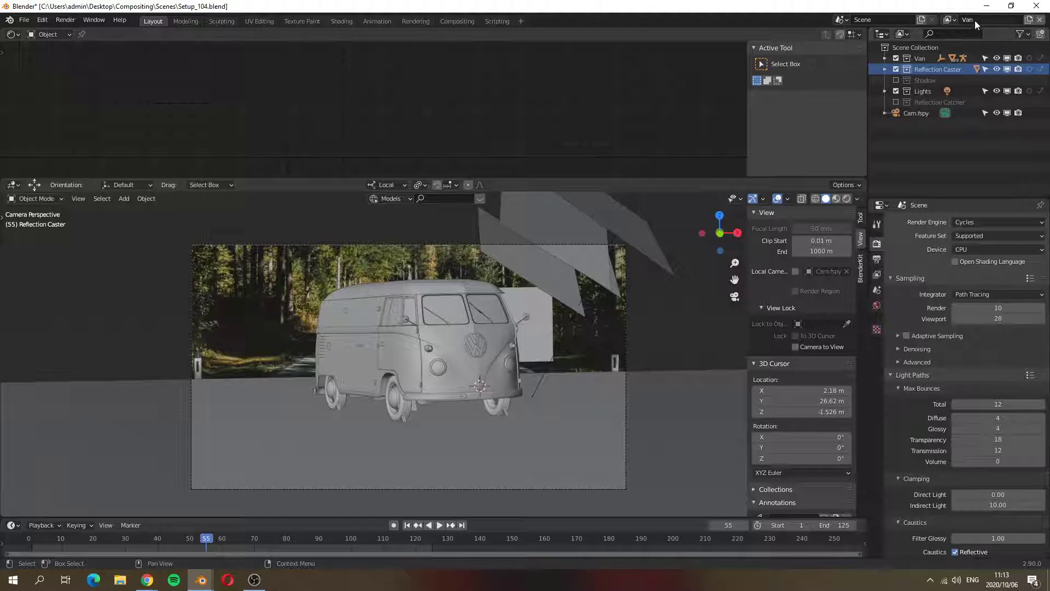
# In the Van view layer settings, turn Render Single Layer on and off again, and test render the frame
pyautogui.click(877, 275)
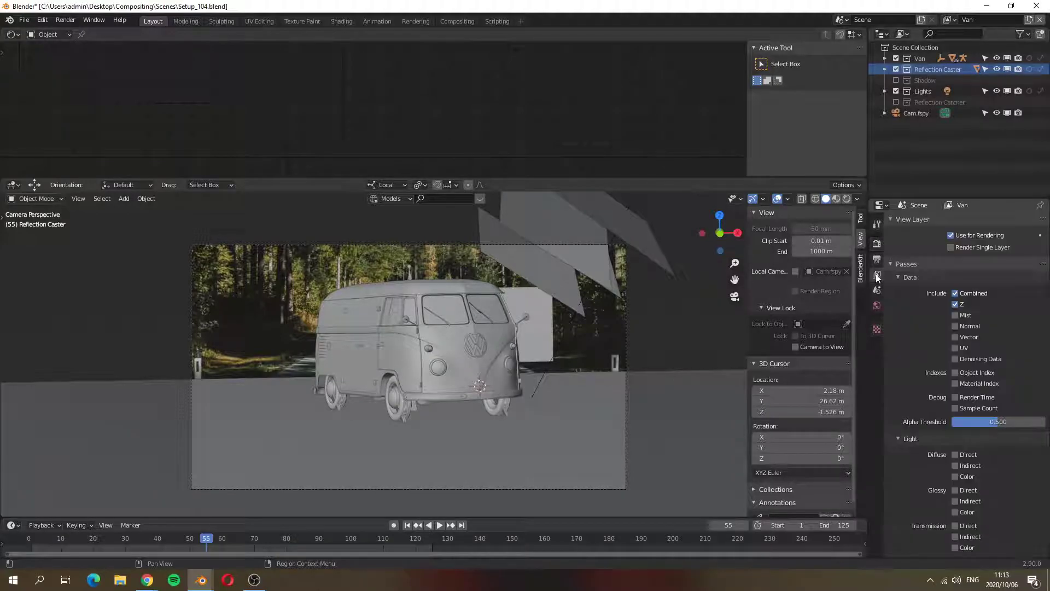
pyautogui.click(952, 247)
pyautogui.click(950, 19)
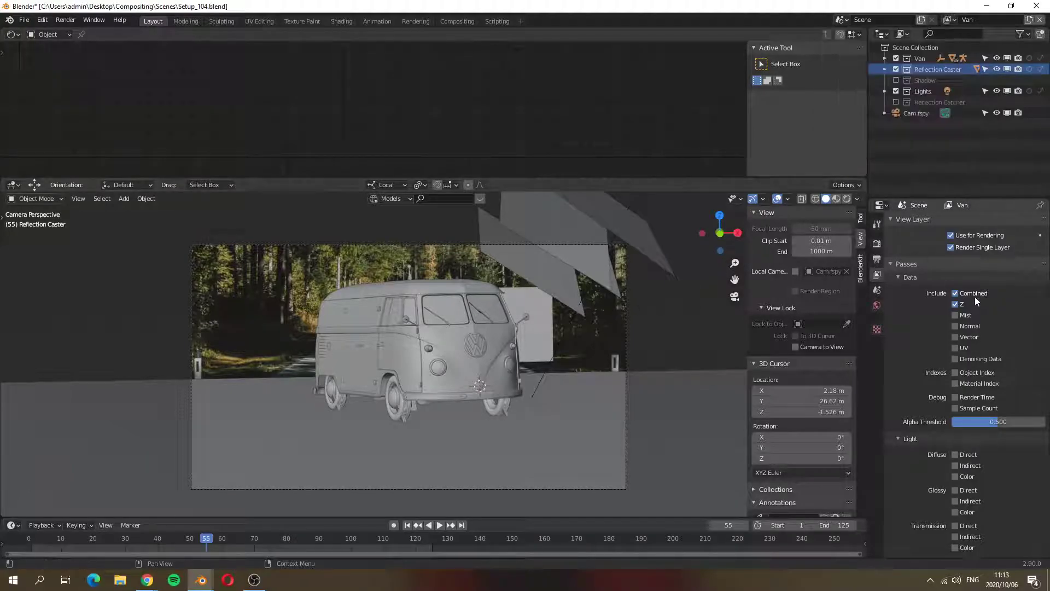
pyautogui.click(951, 247)
pyautogui.press('F12')
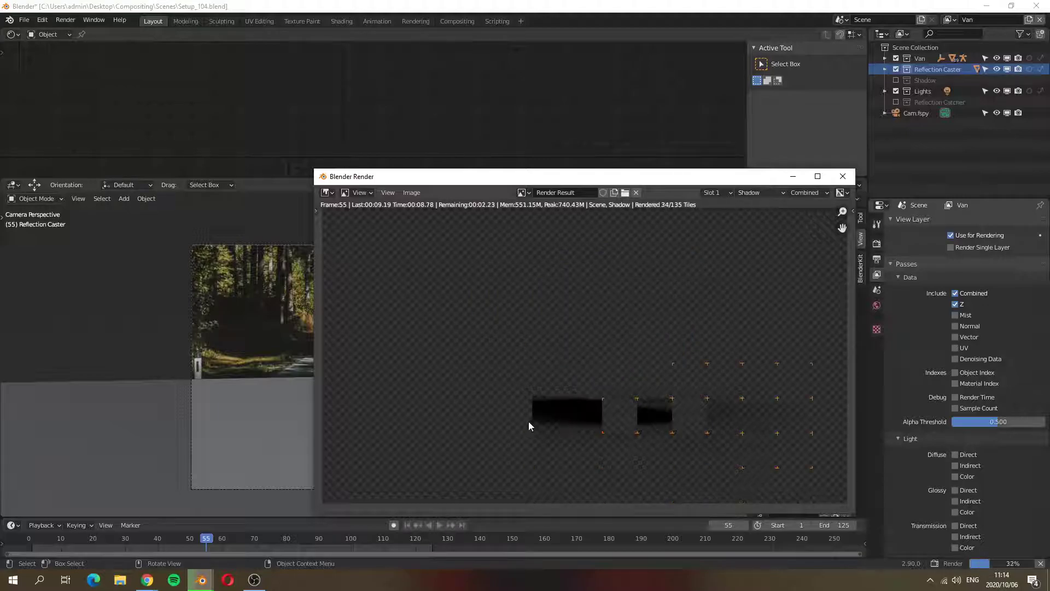
pyautogui.click(843, 176)
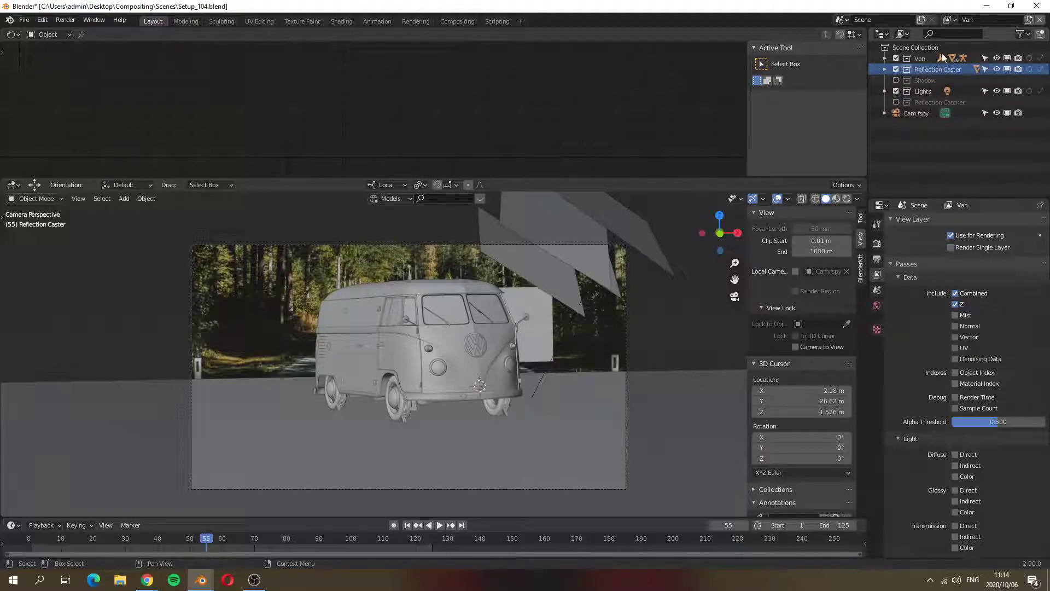
# Switch to the Shadow view layer, enable Render Single Layer, and exclude the Van, Reflection Caster and Reflection Catcher collections
pyautogui.click(950, 19)
pyautogui.click(862, 57)
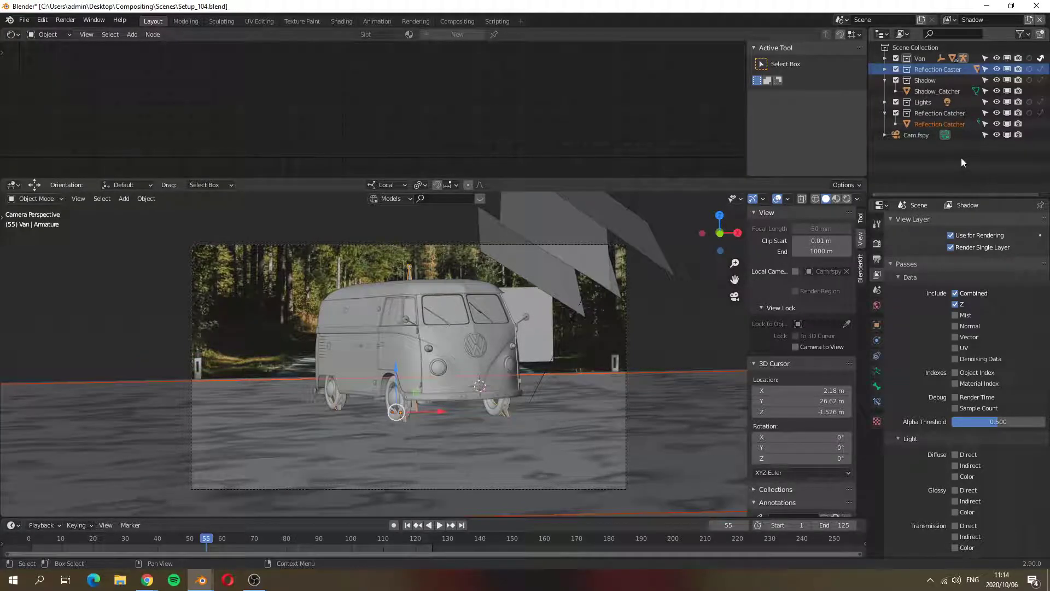
pyautogui.click(922, 59)
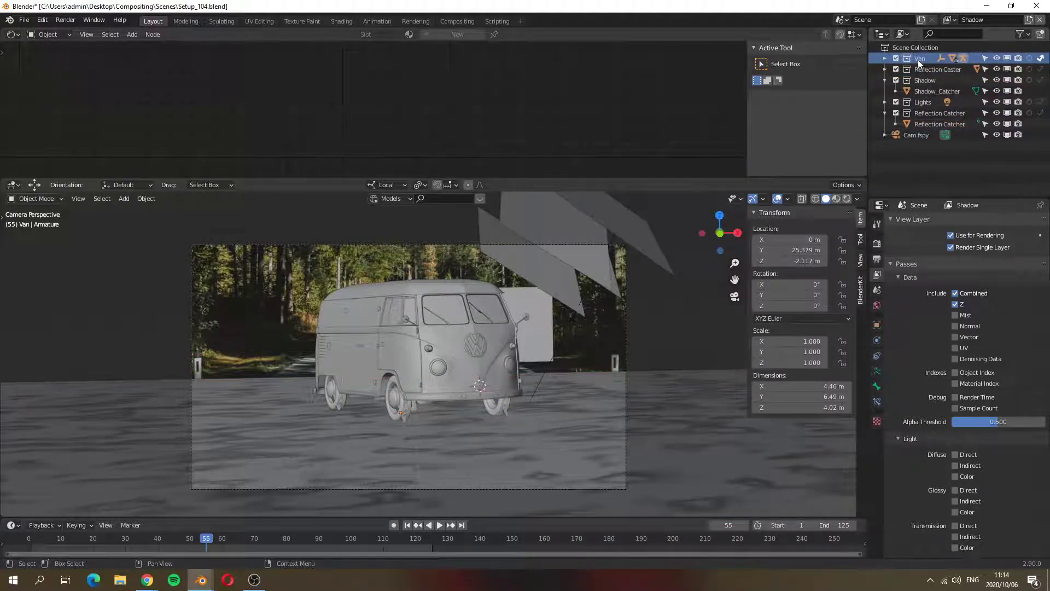
pyautogui.click(896, 58)
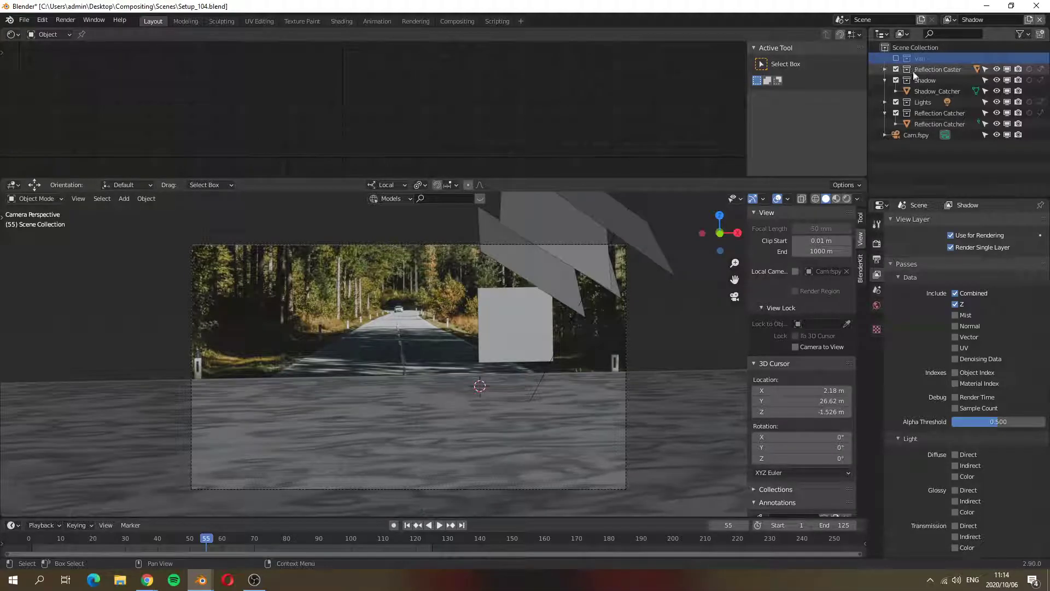
pyautogui.click(896, 69)
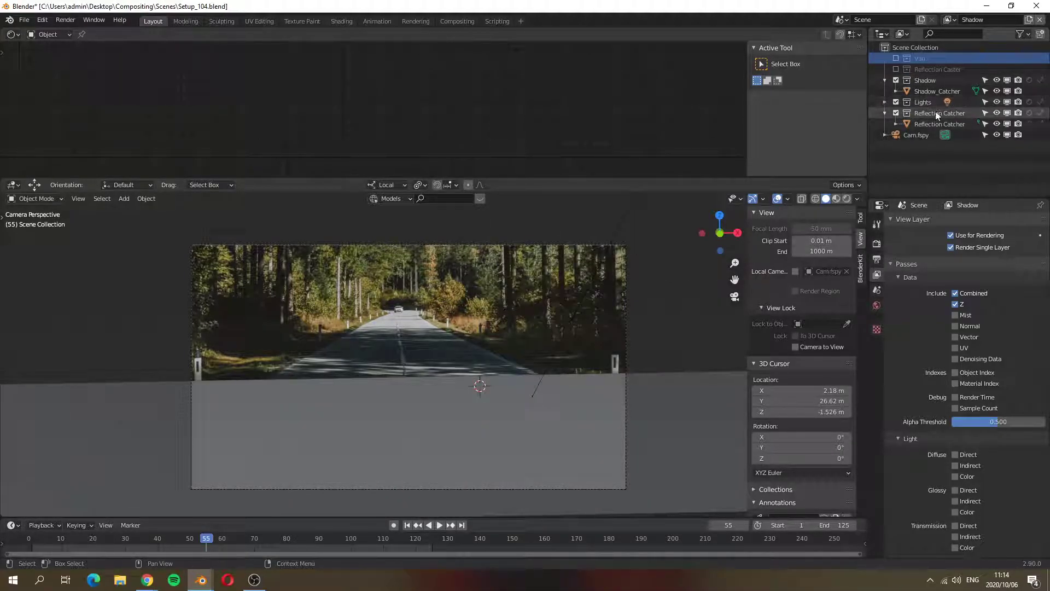
pyautogui.click(896, 114)
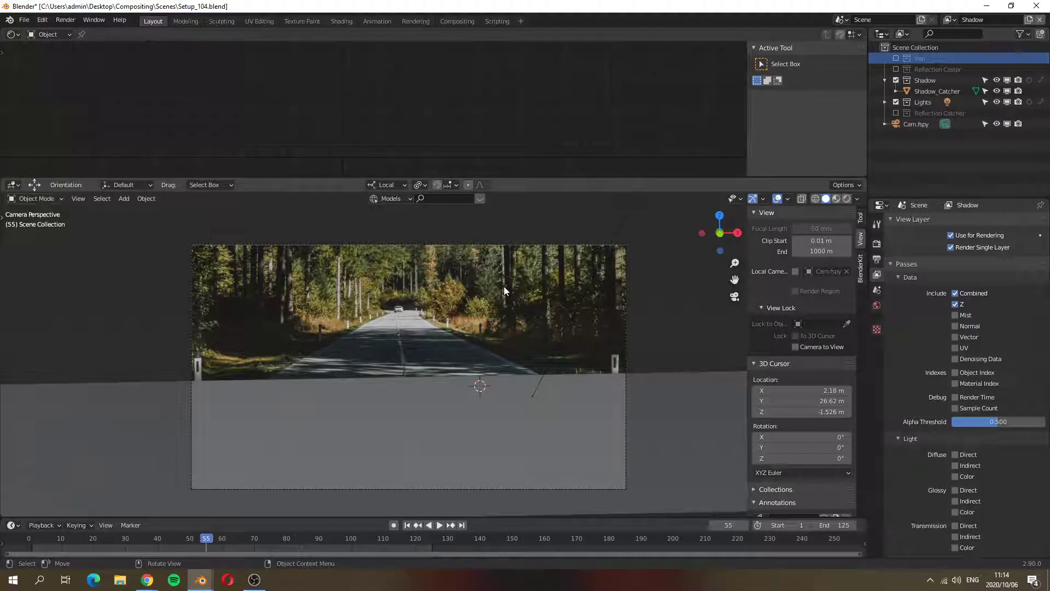
# Test render the Shadow layer, include the Van collection in it again, and repeat the test render
pyautogui.press('F12')
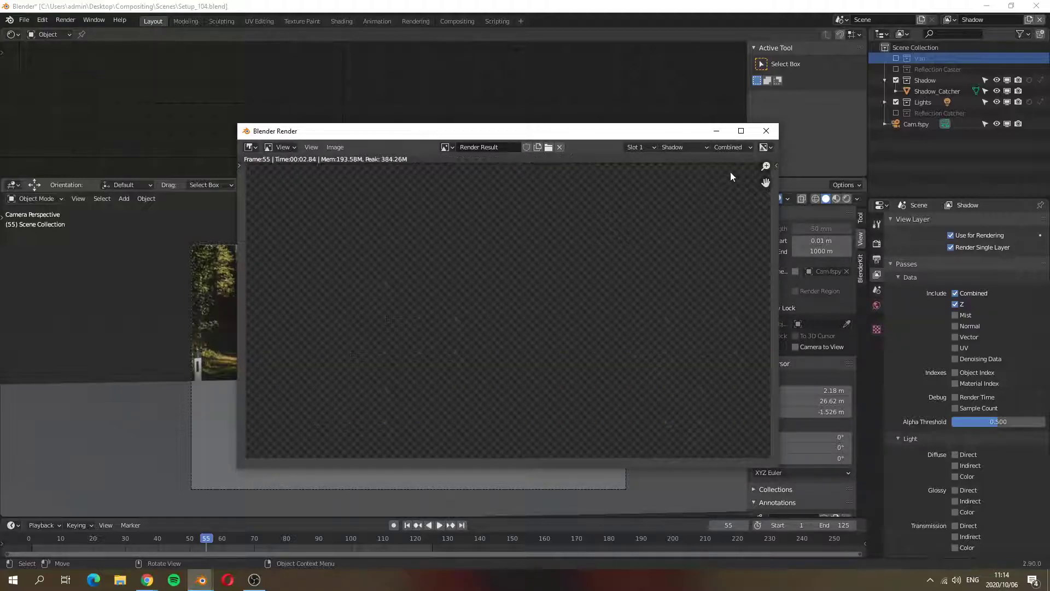
pyautogui.click(767, 132)
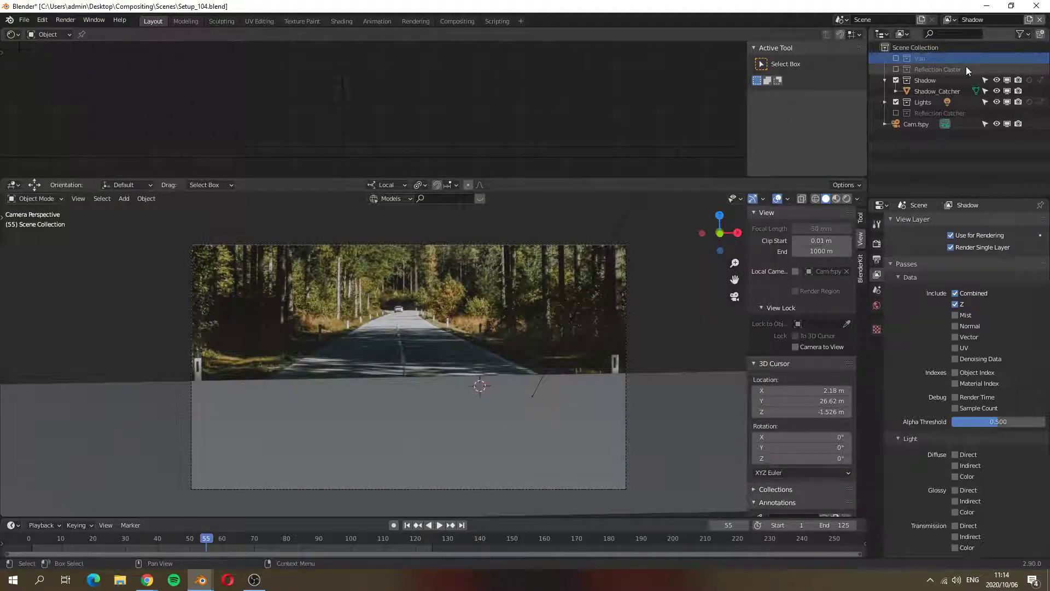
pyautogui.click(897, 59)
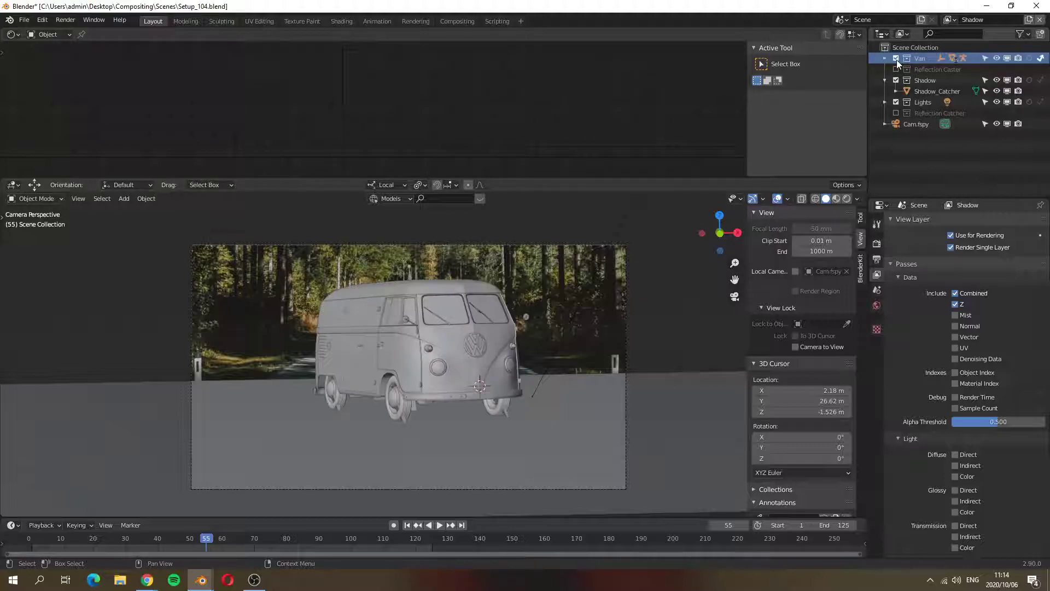
pyautogui.press('F12')
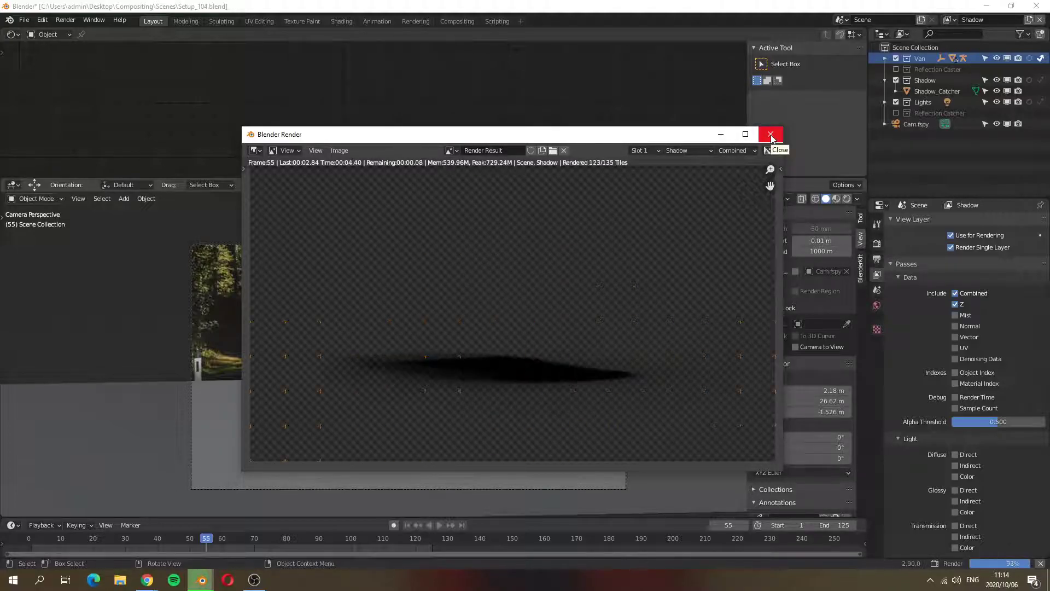
pyautogui.click(772, 136)
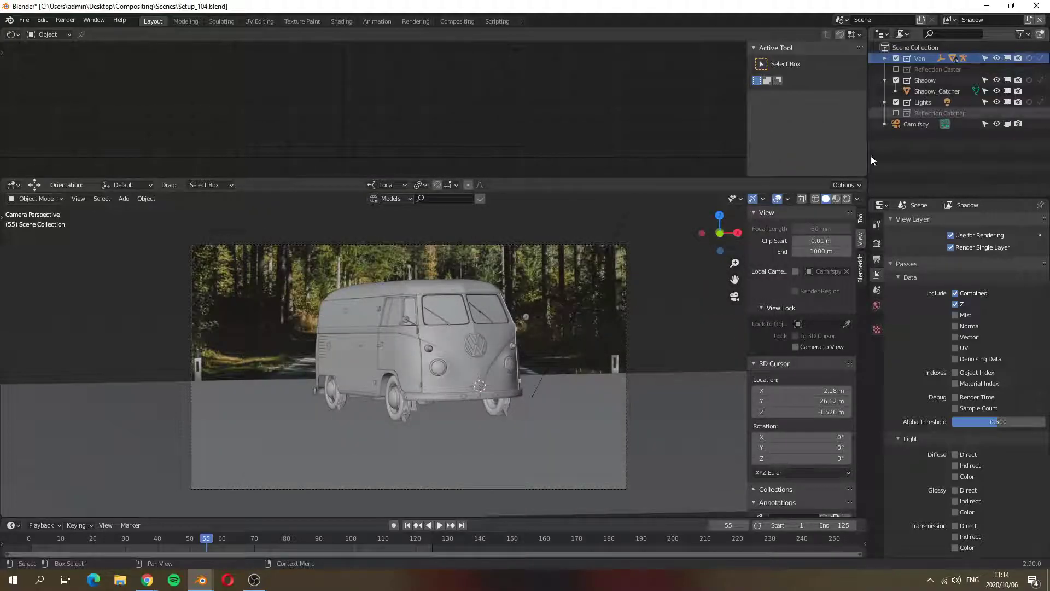
# Test render the Shadow layer with Indirect Only off for the Van collection, and again with it turned back on
pyautogui.press('F12')
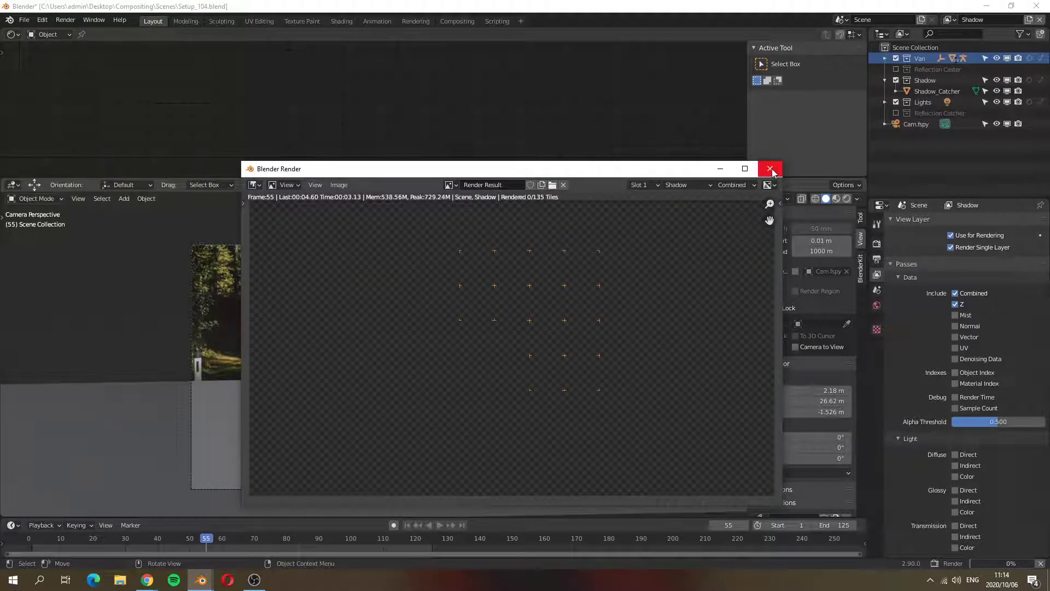
pyautogui.click(771, 169)
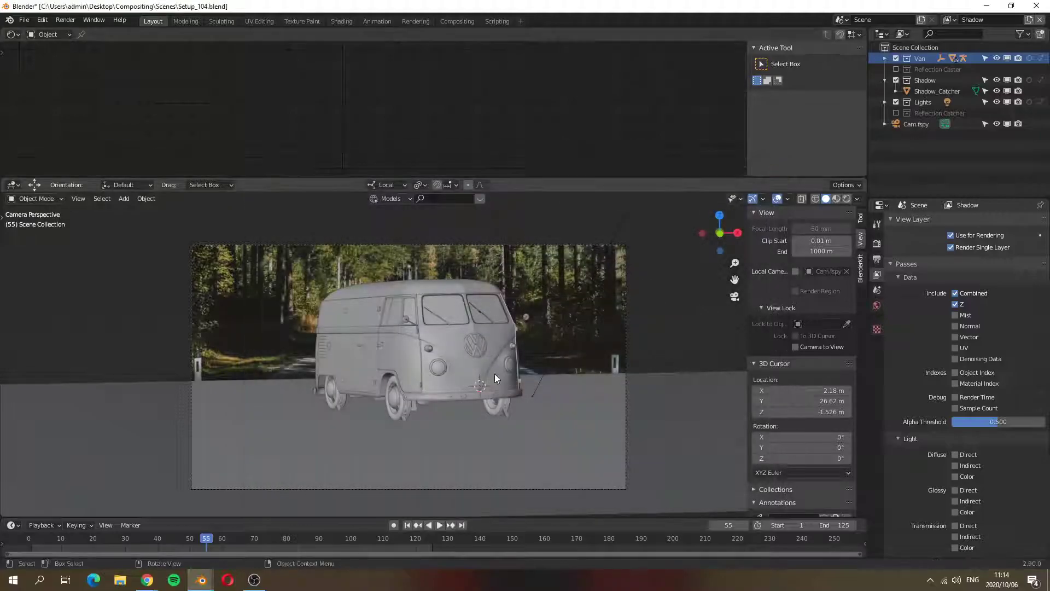
pyautogui.click(1042, 59)
pyautogui.press('F12')
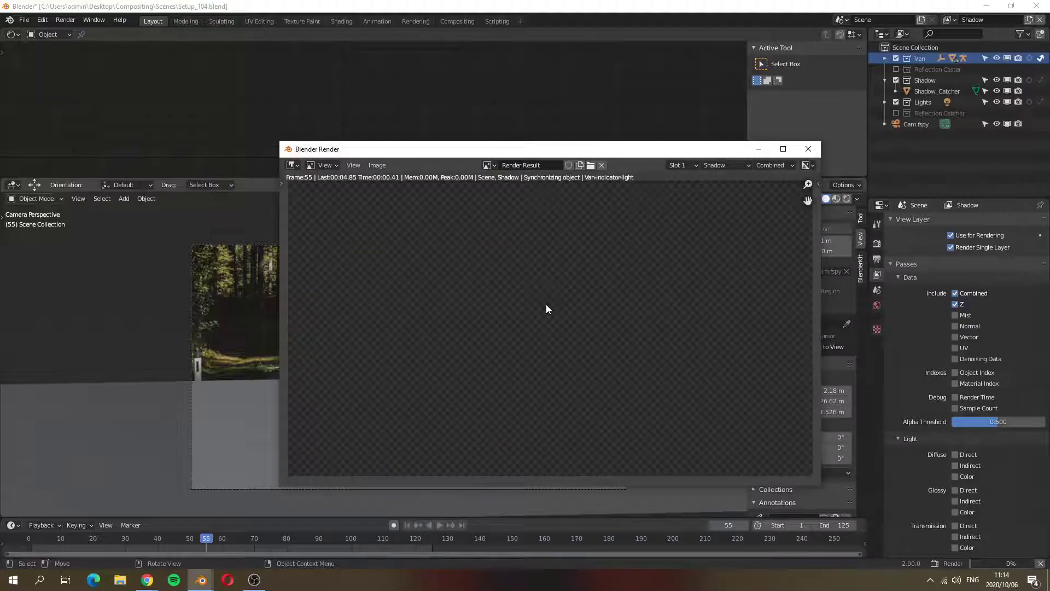
pyautogui.click(808, 150)
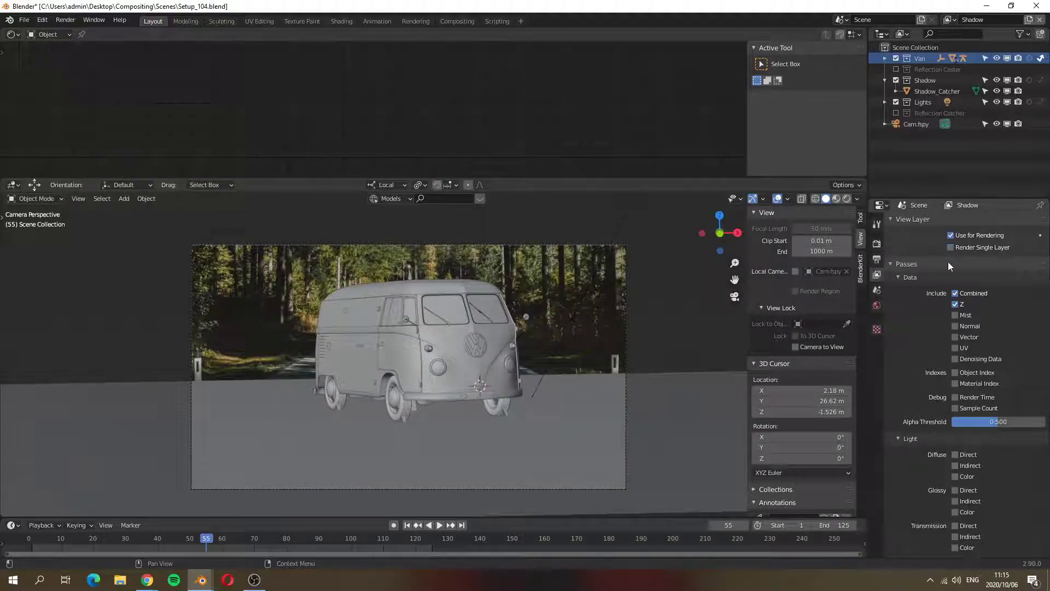
# Turn off Render Single Layer, switch to the Reflection view layer and exclude the Van, Reflection Caster and Shadow collections
pyautogui.click(949, 19)
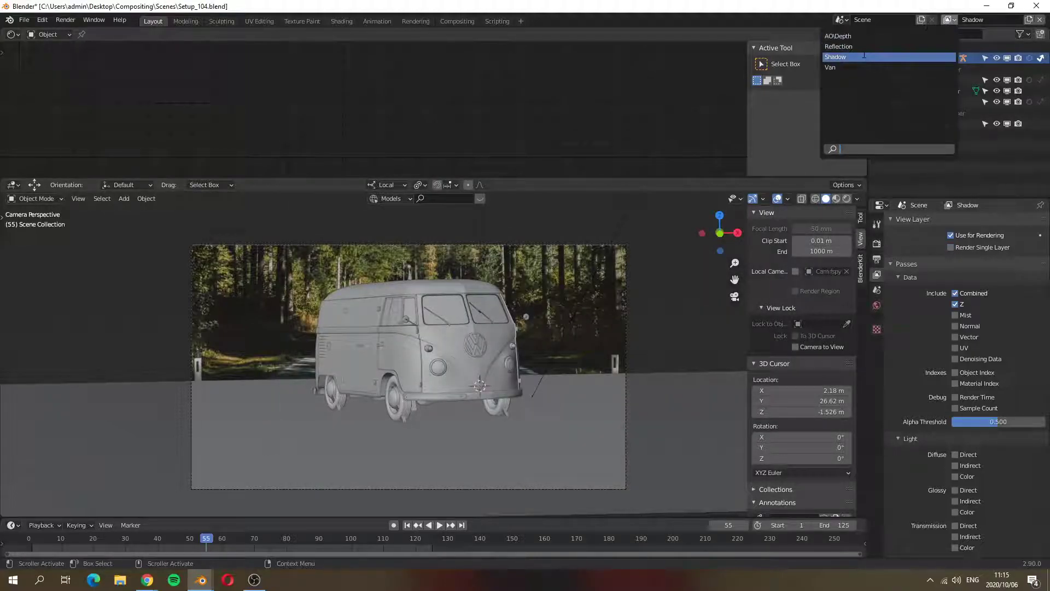
pyautogui.click(839, 47)
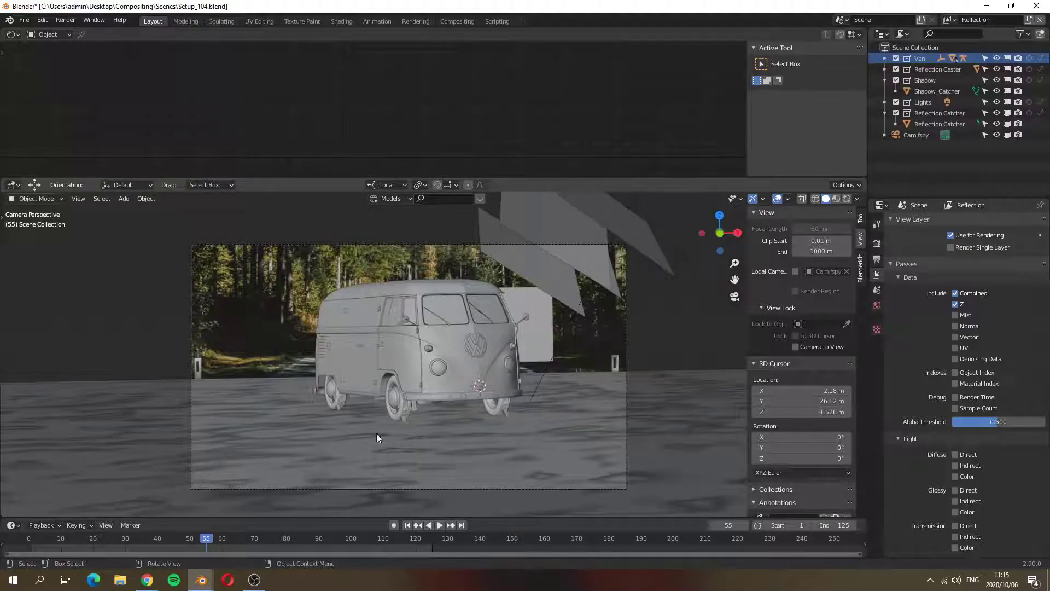
pyautogui.click(897, 59)
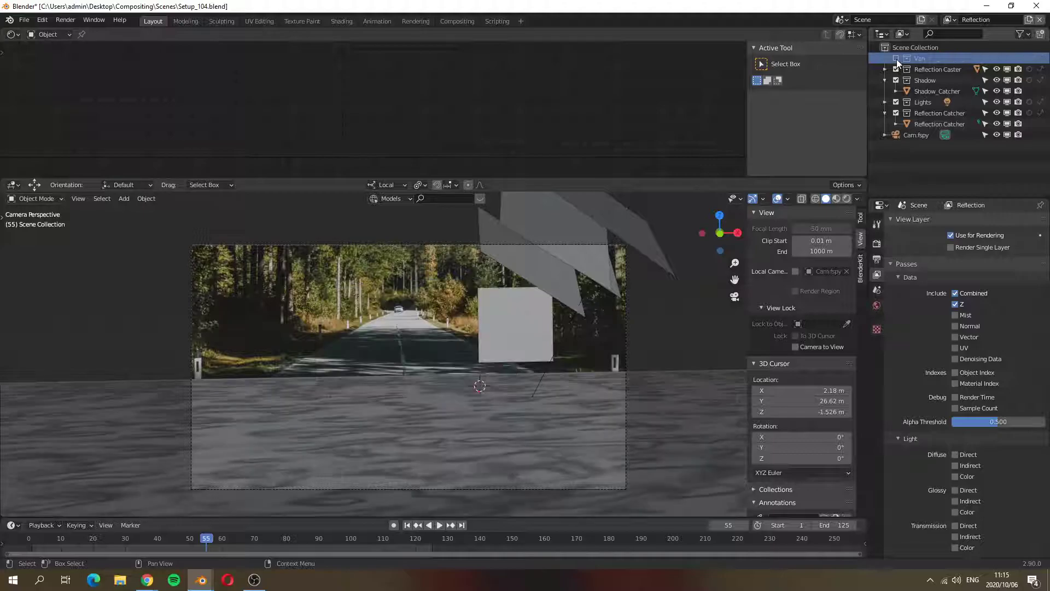
pyautogui.click(896, 70)
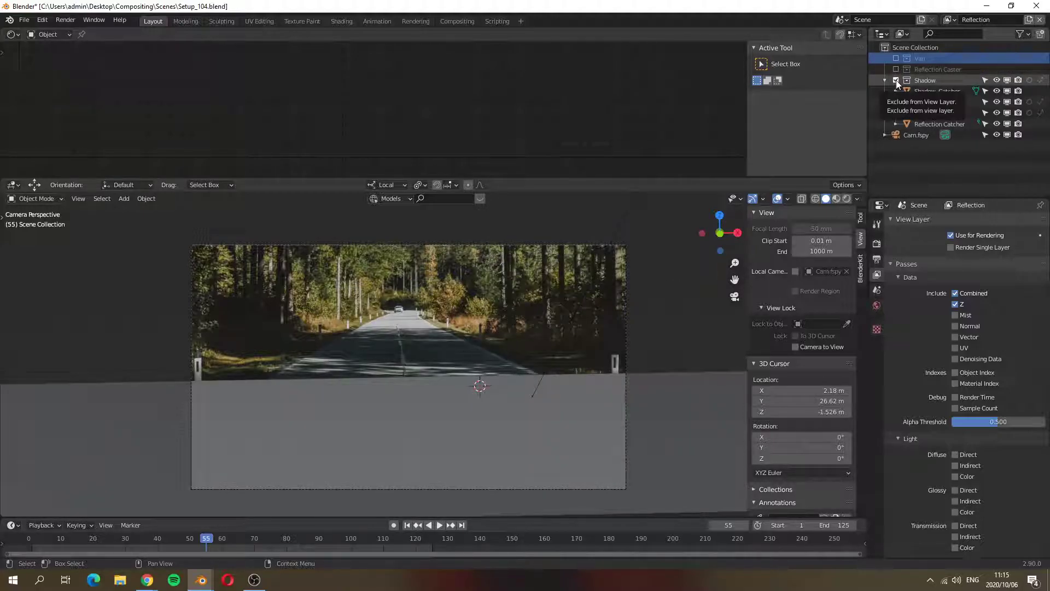
pyautogui.click(896, 81)
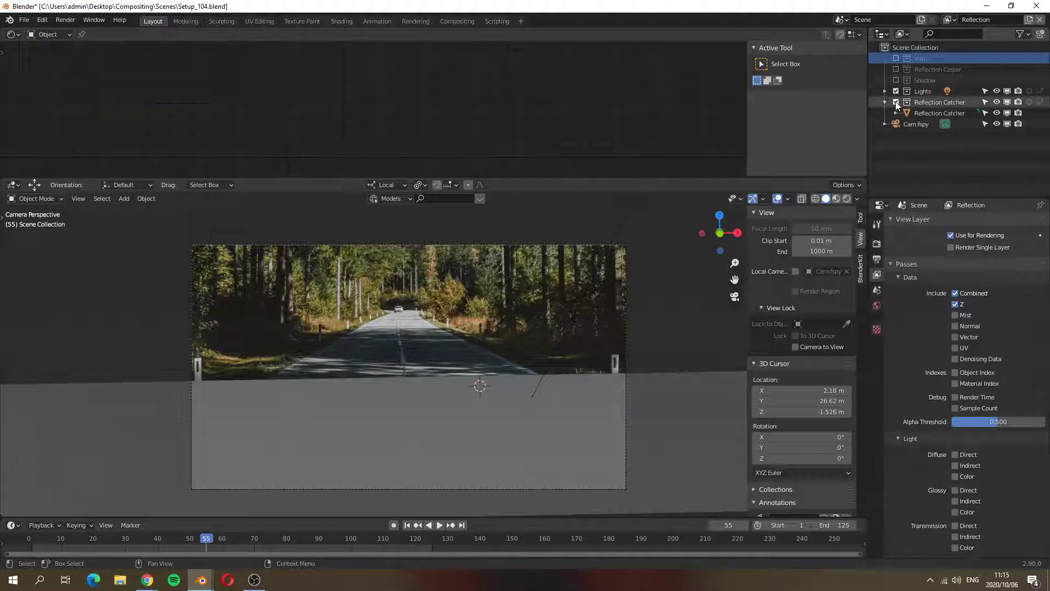
# Include the Van collection in the Reflection layer, set it to Indirect Only, and test render the scene
pyautogui.press('F12')
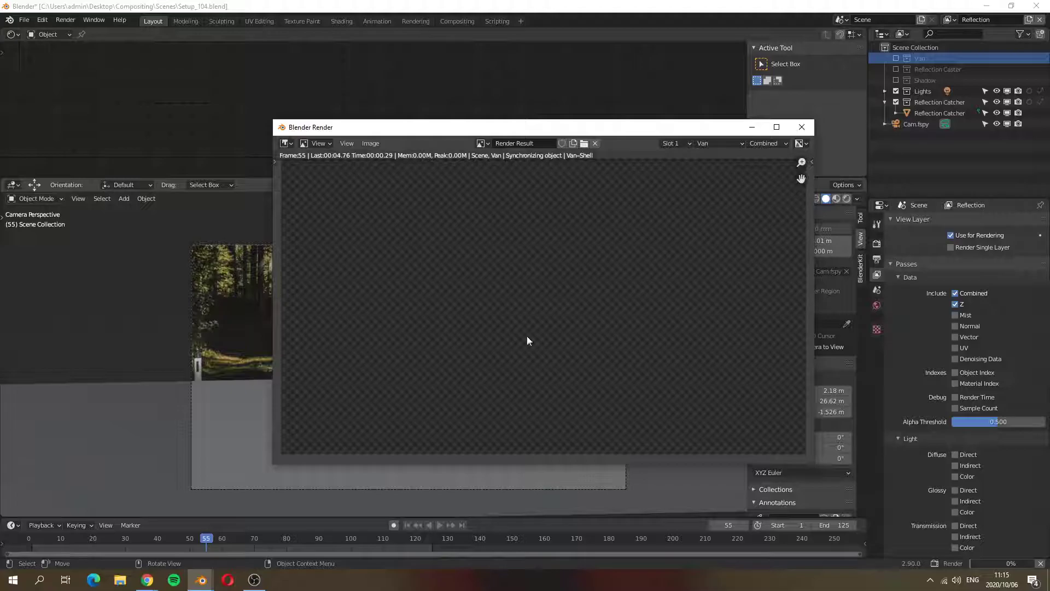
pyautogui.click(803, 127)
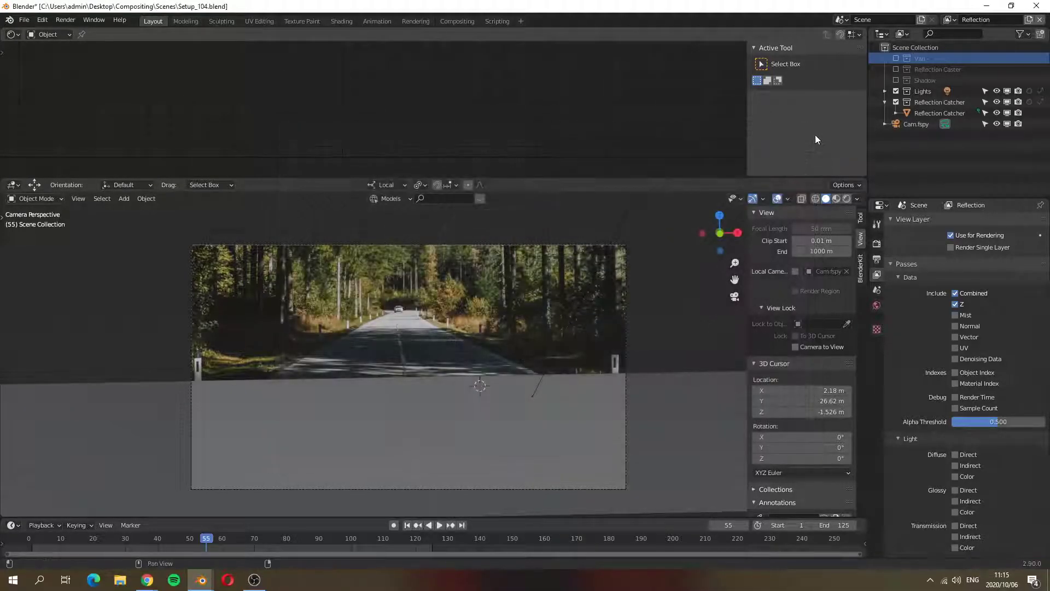
pyautogui.click(896, 58)
pyautogui.click(1040, 58)
pyautogui.press('F12')
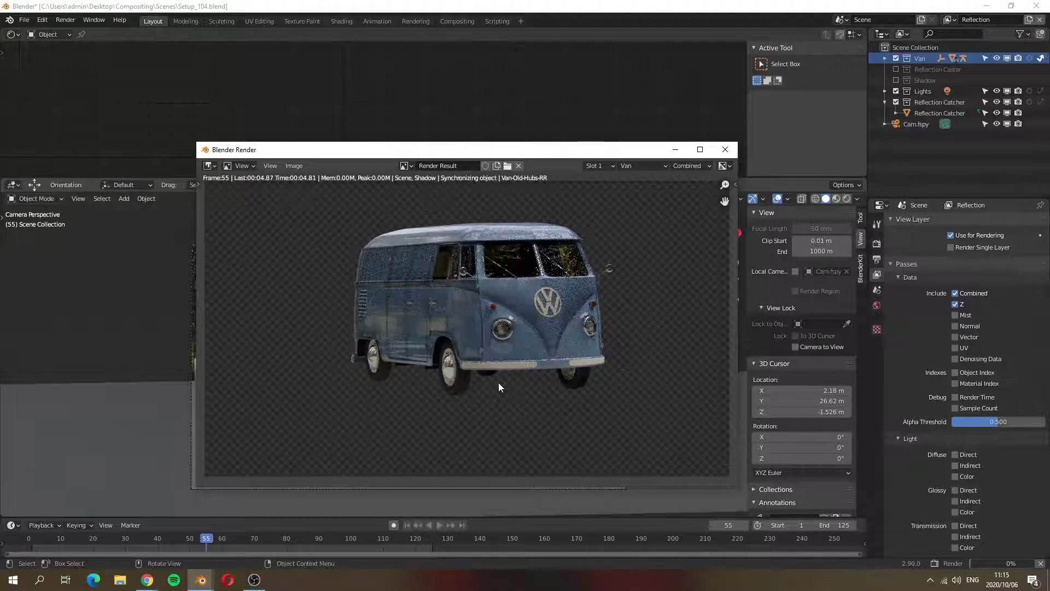
pyautogui.click(725, 149)
# Test render only the Reflection layer with Render Single Layer enabled, and turn that option back off
pyautogui.click(952, 248)
pyautogui.press('F12')
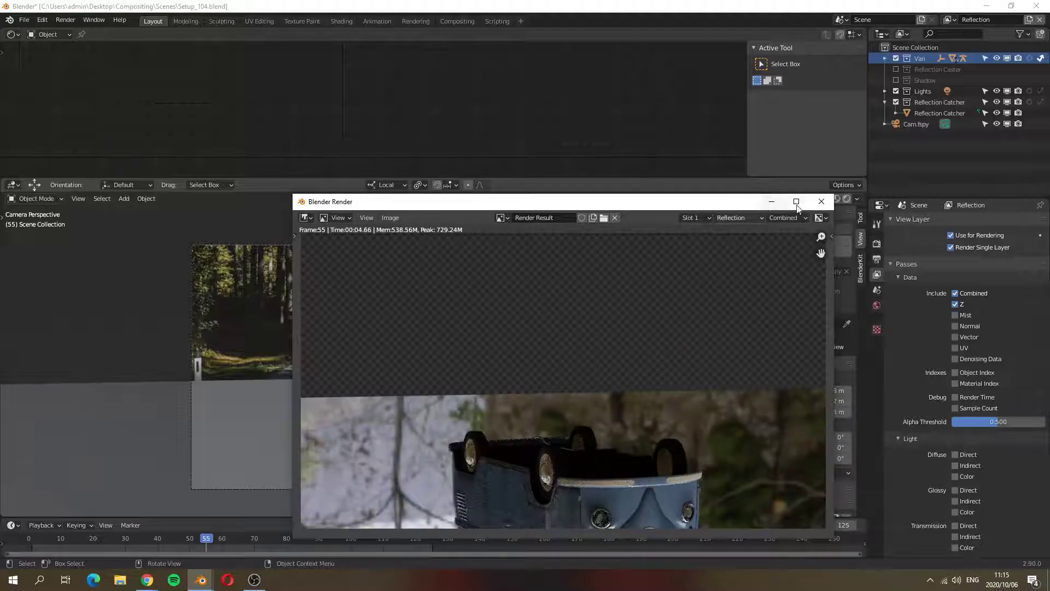
pyautogui.click(822, 202)
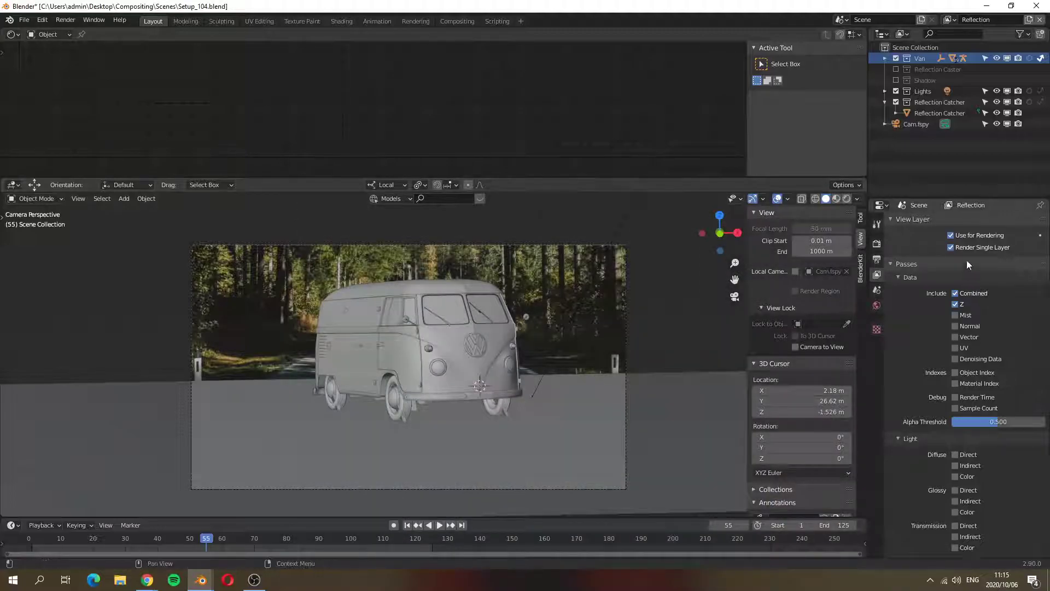
pyautogui.click(951, 247)
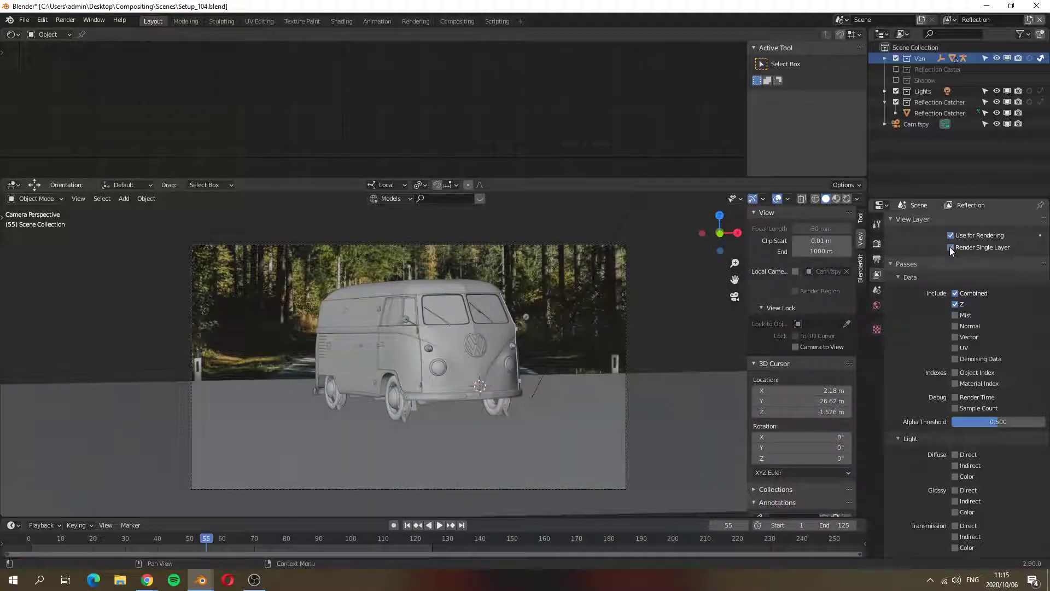
# Switch to the AO\Depth view layer and exclude the Reflection Caster collection from it
pyautogui.click(945, 21)
pyautogui.click(911, 37)
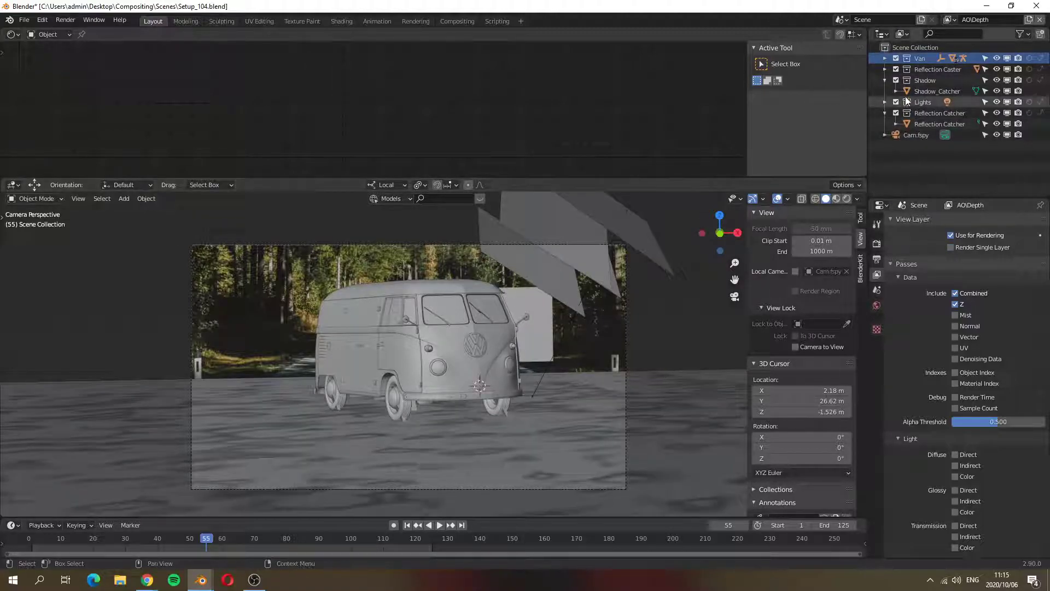
pyautogui.click(896, 69)
pyautogui.click(896, 69)
pyautogui.click(896, 69)
pyautogui.click(896, 69)
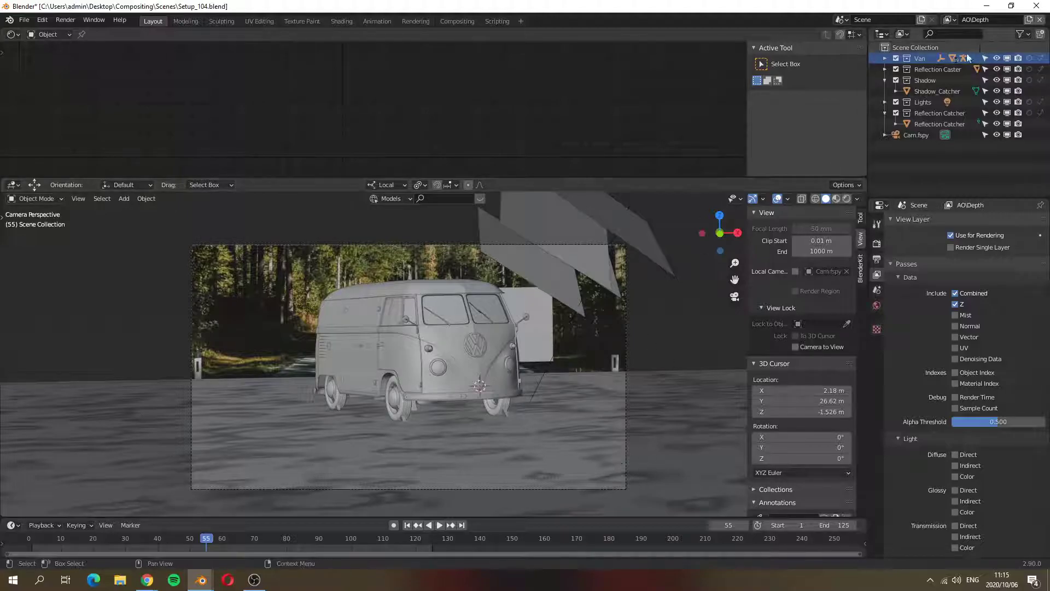
pyautogui.click(896, 69)
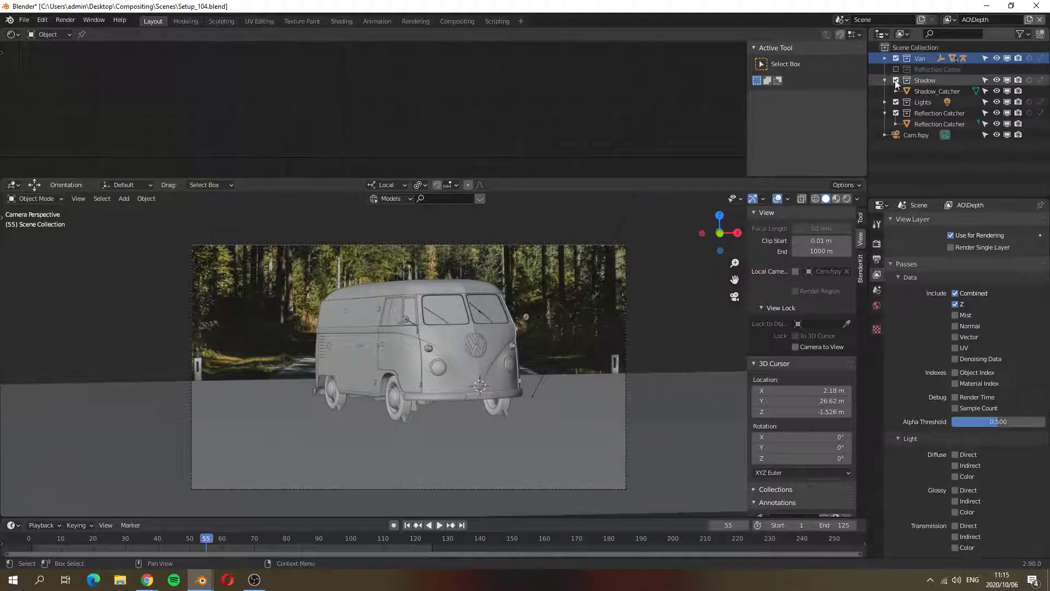
# Exclude the Reflection Catcher collection from the AO\Depth layer, trying Shadow excluded before including it again
pyautogui.click(895, 80)
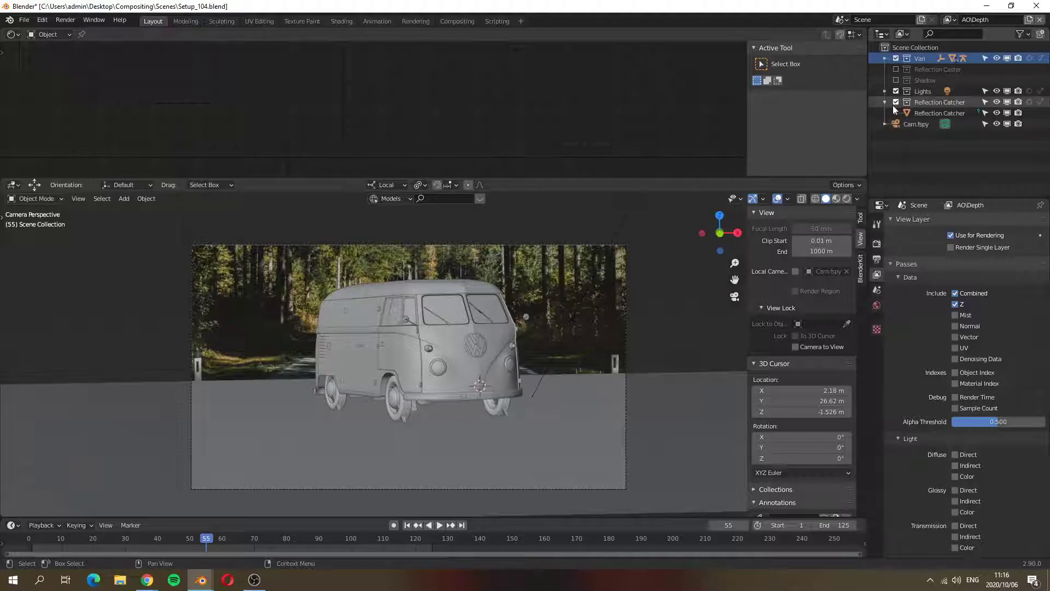
pyautogui.click(896, 103)
pyautogui.click(896, 103)
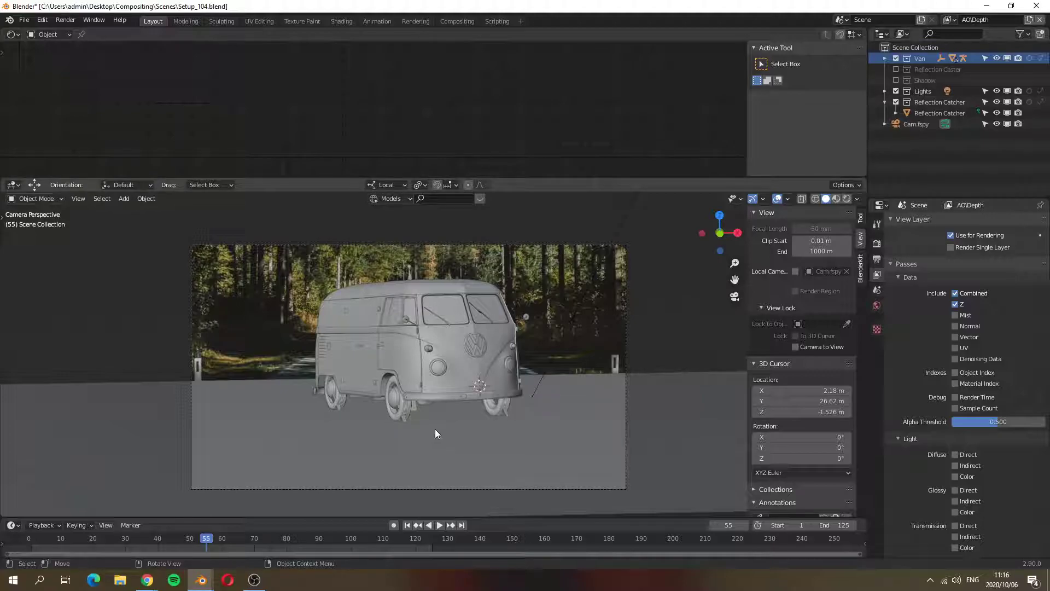
pyautogui.click(897, 102)
pyautogui.click(897, 80)
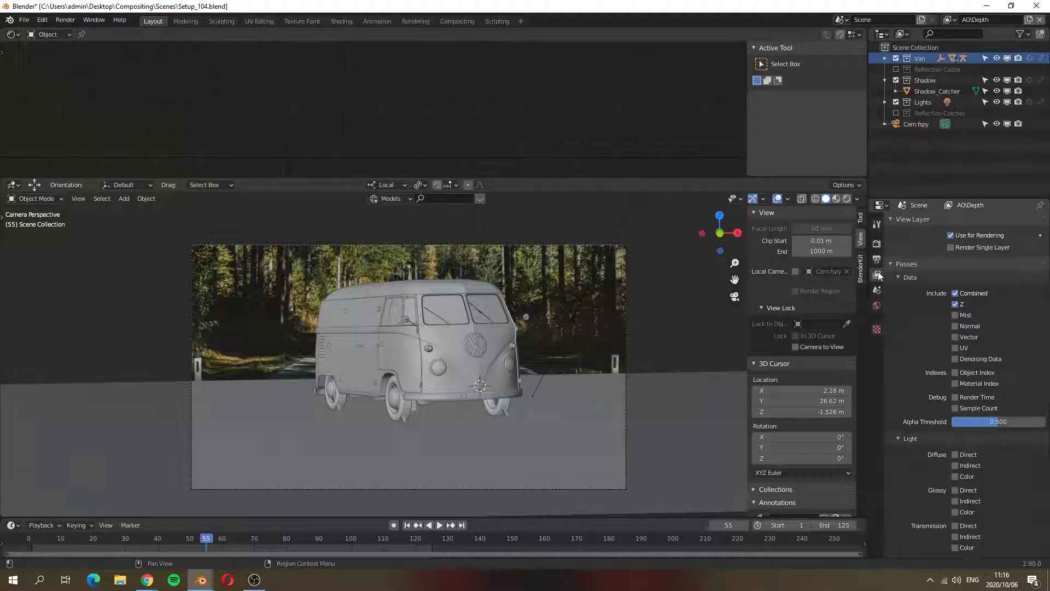
# Review the AO\Depth layer's passes, enable Render Single Layer for it, and test render the layer
pyautogui.scroll(-8, 984, 268)
pyautogui.scroll(8, 984, 284)
pyautogui.scroll(-8, 972, 323)
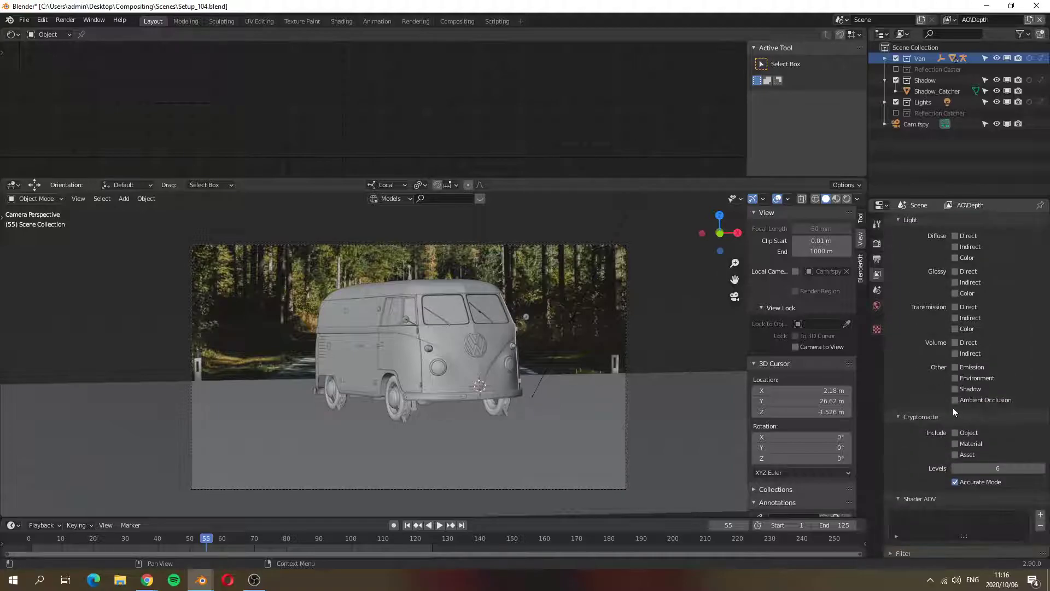
pyautogui.scroll(8, 996, 379)
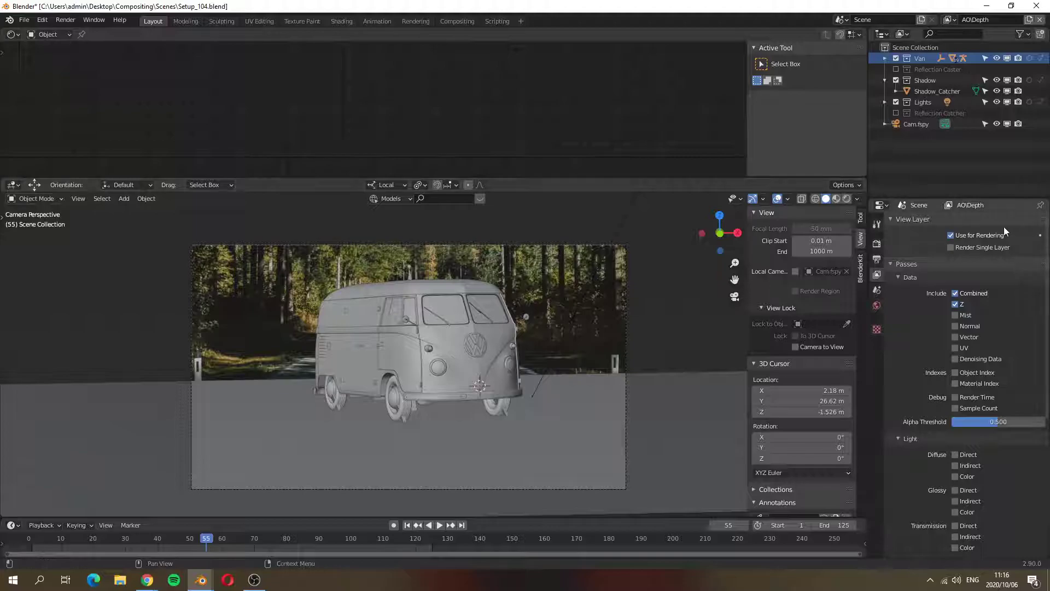
pyautogui.click(951, 248)
pyautogui.press('F12')
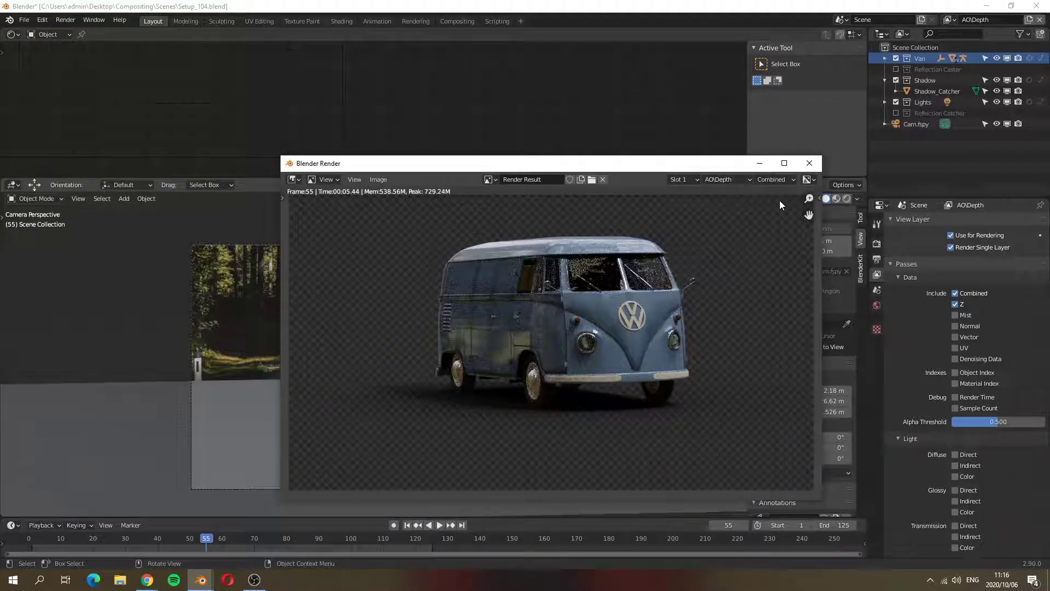
# Check the Depth and AO passes of the AO\Depth render and close the result
pyautogui.click(777, 180)
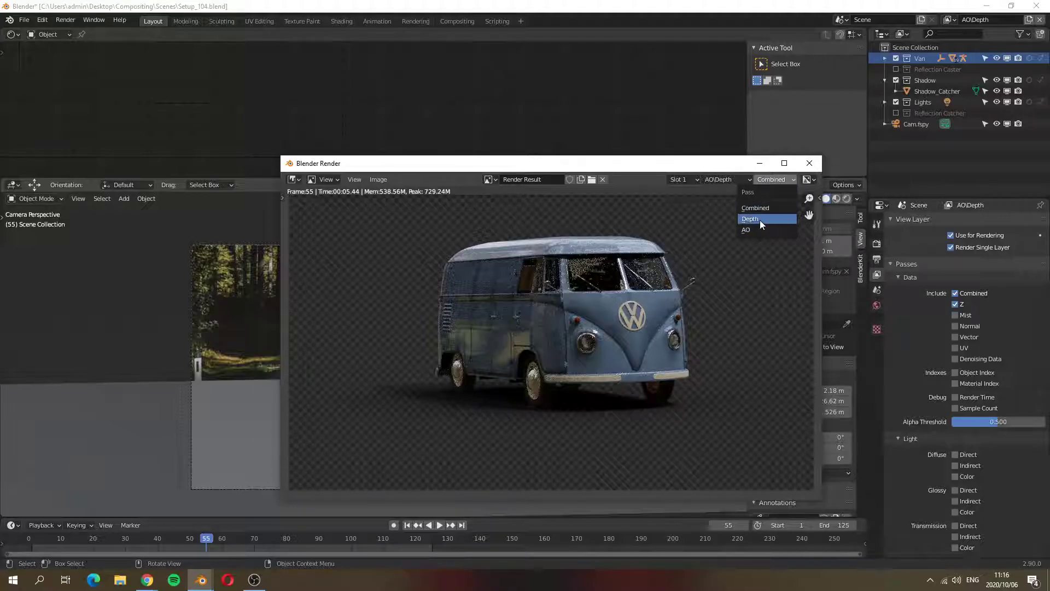
pyautogui.click(761, 220)
pyautogui.click(776, 184)
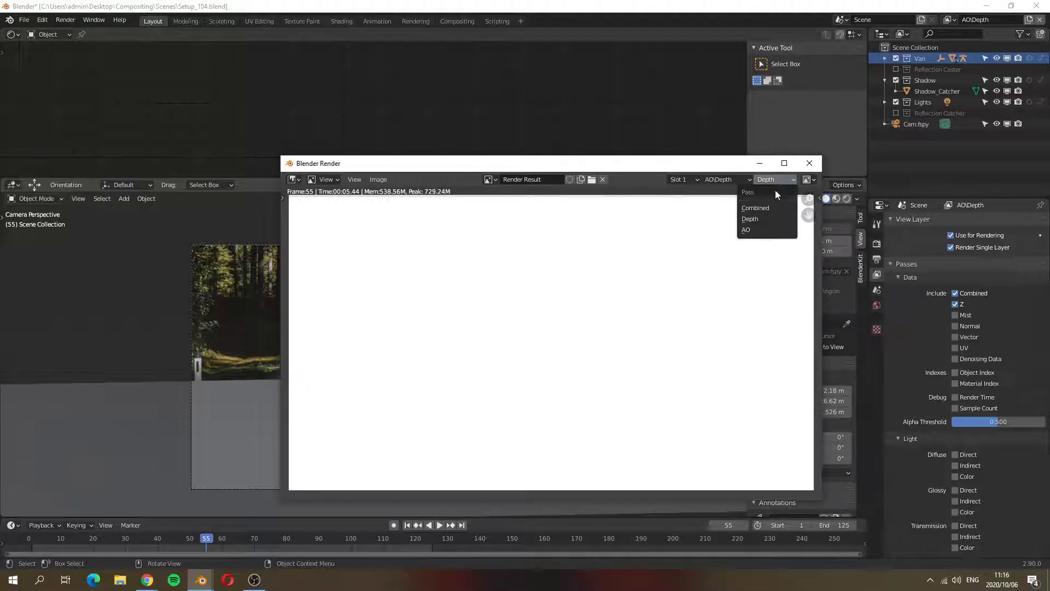
pyautogui.click(763, 231)
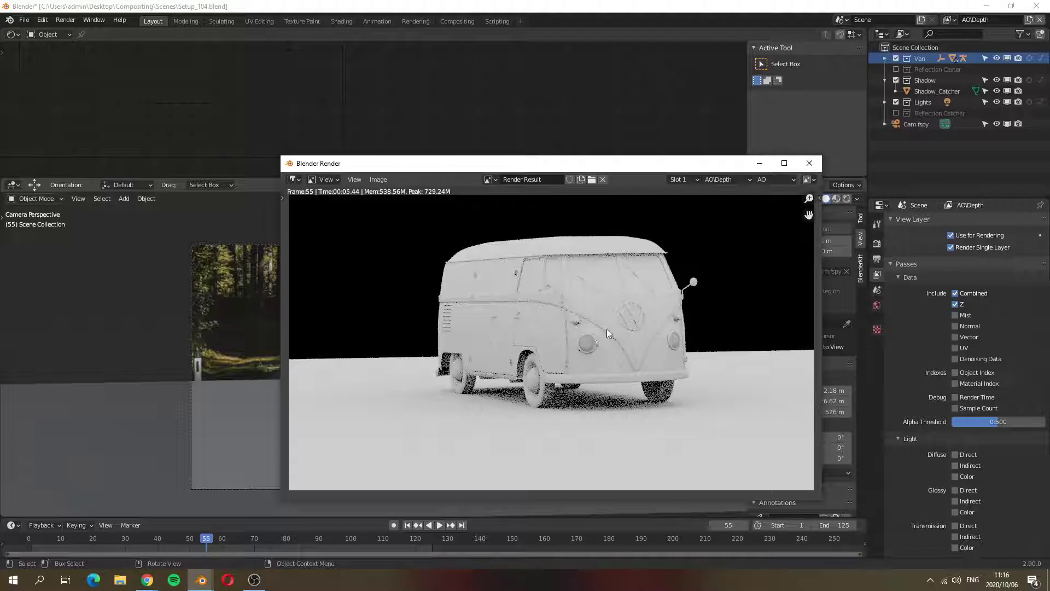
pyautogui.click(811, 164)
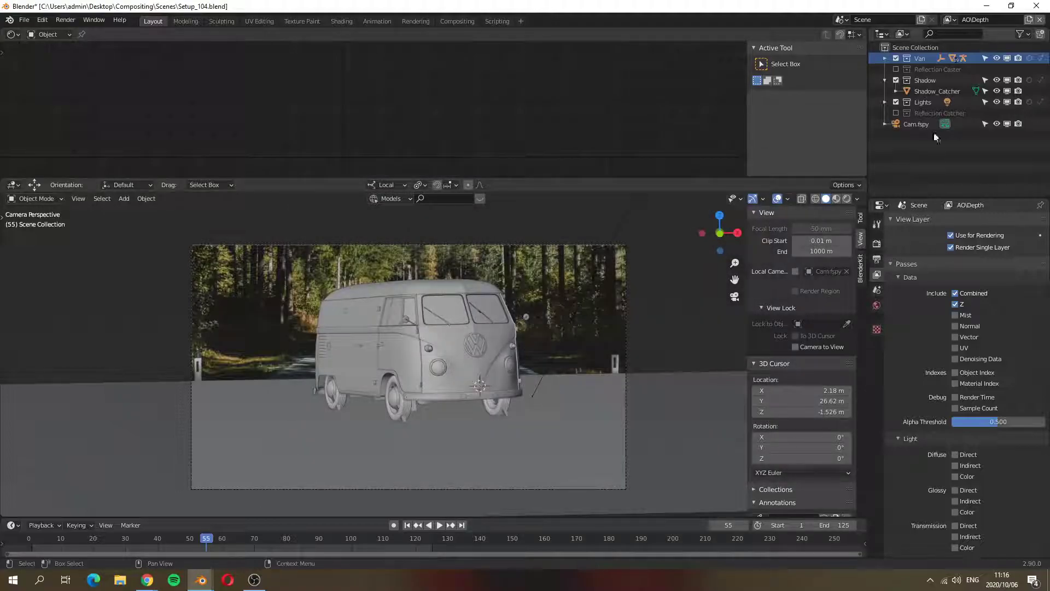
# Switch to the Van view layer, test render it, and check its AO pass
pyautogui.click(949, 22)
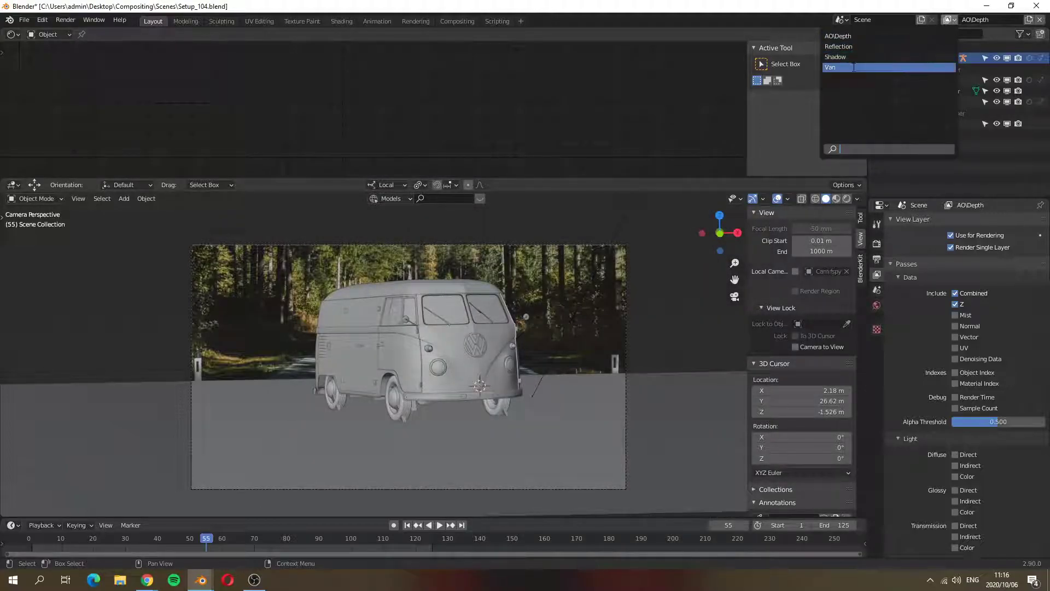
pyautogui.click(852, 67)
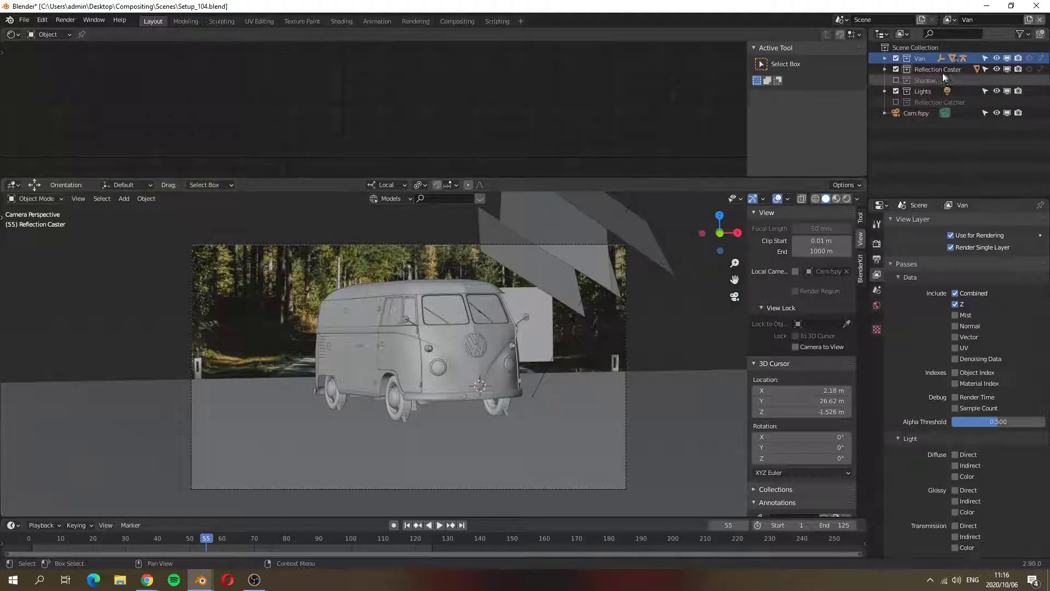
pyautogui.scroll(-5, 982, 460)
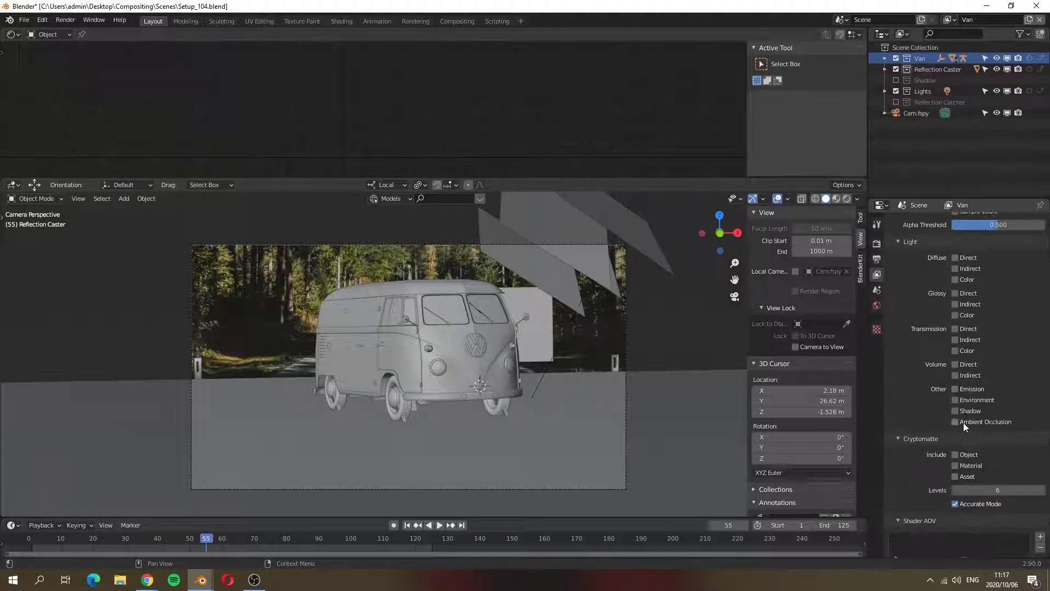
pyautogui.scroll(5, 979, 405)
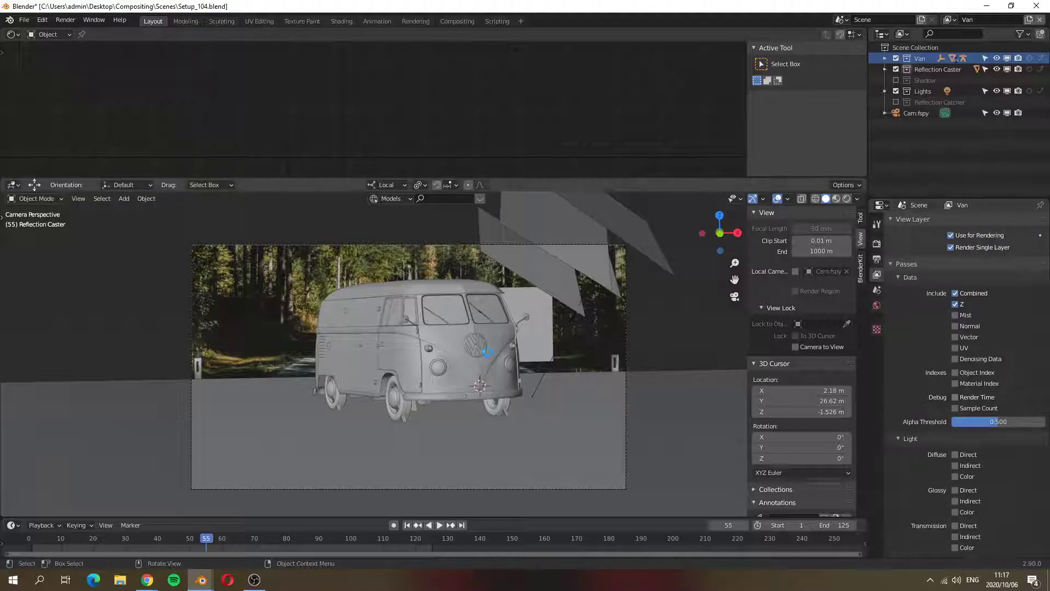
pyautogui.press('F12')
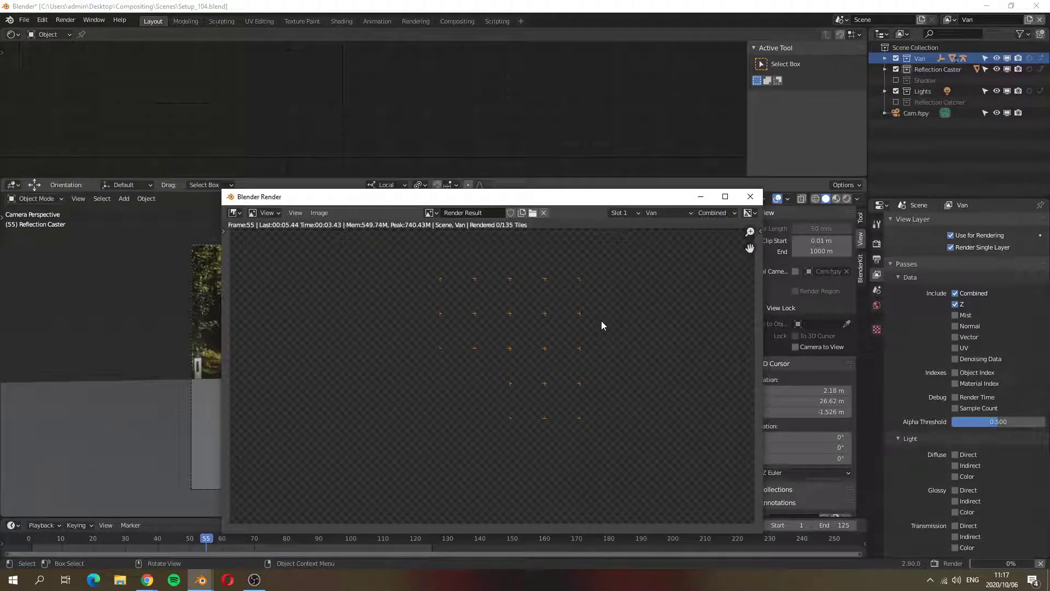
pyautogui.click(708, 213)
pyautogui.click(697, 261)
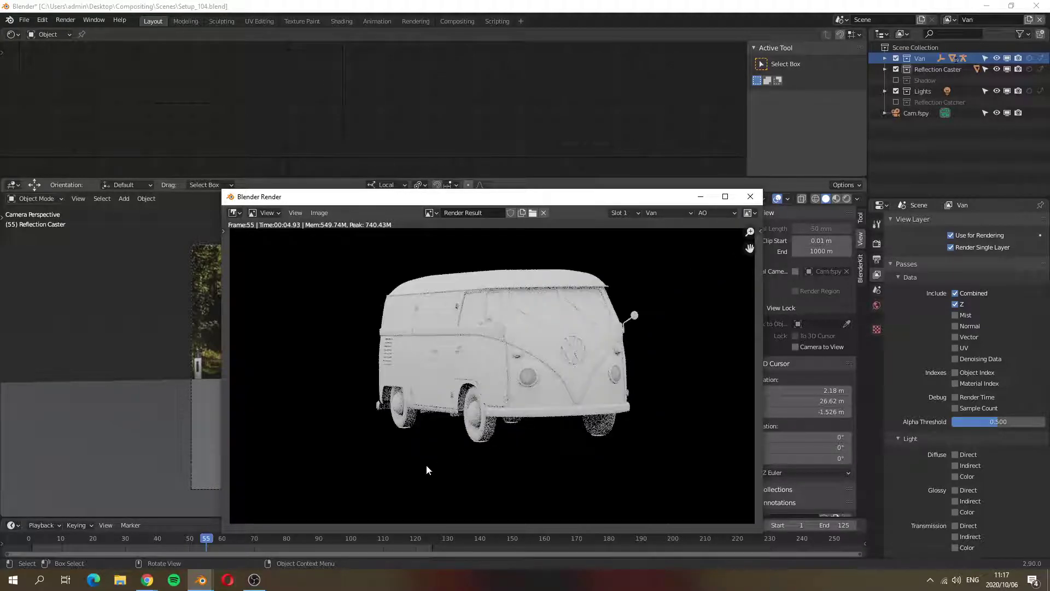
pyautogui.click(750, 196)
# Examine the Reflection Caster planes around the van by selecting them in the camera view
pyautogui.click(949, 20)
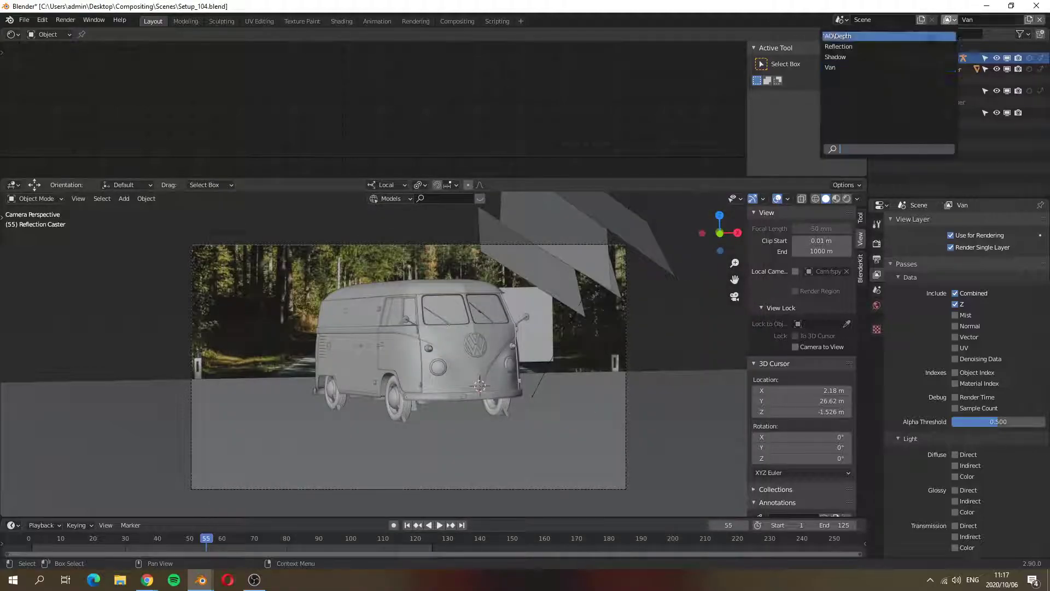
pyautogui.click(560, 258)
pyautogui.click(539, 274)
pyautogui.click(539, 303)
pyautogui.click(574, 267)
pyautogui.click(619, 218)
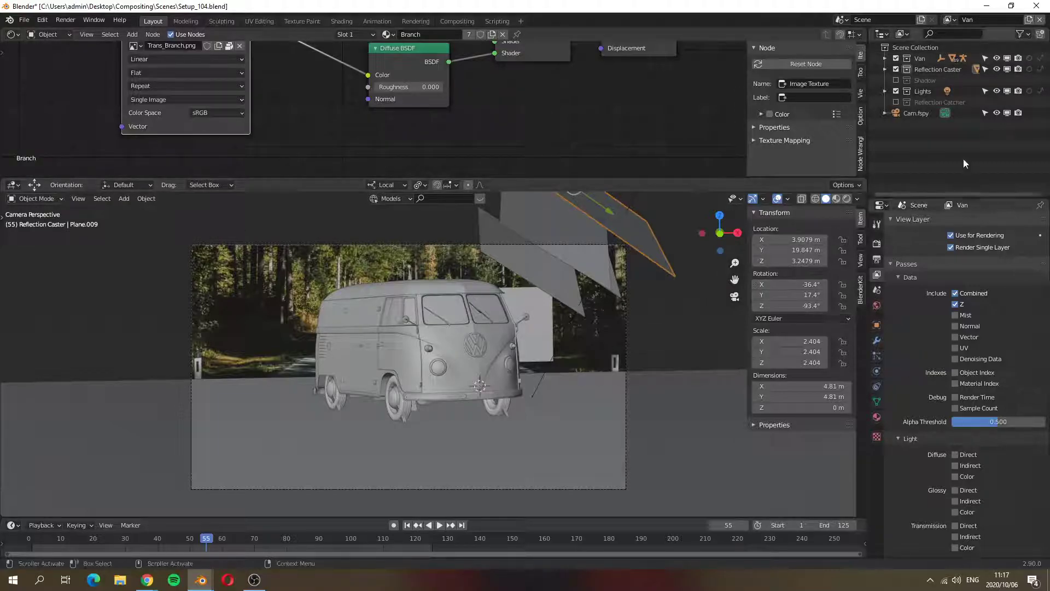
# Switch back to the AO\Depth view layer, test render it, and display its AO pass
pyautogui.click(951, 19)
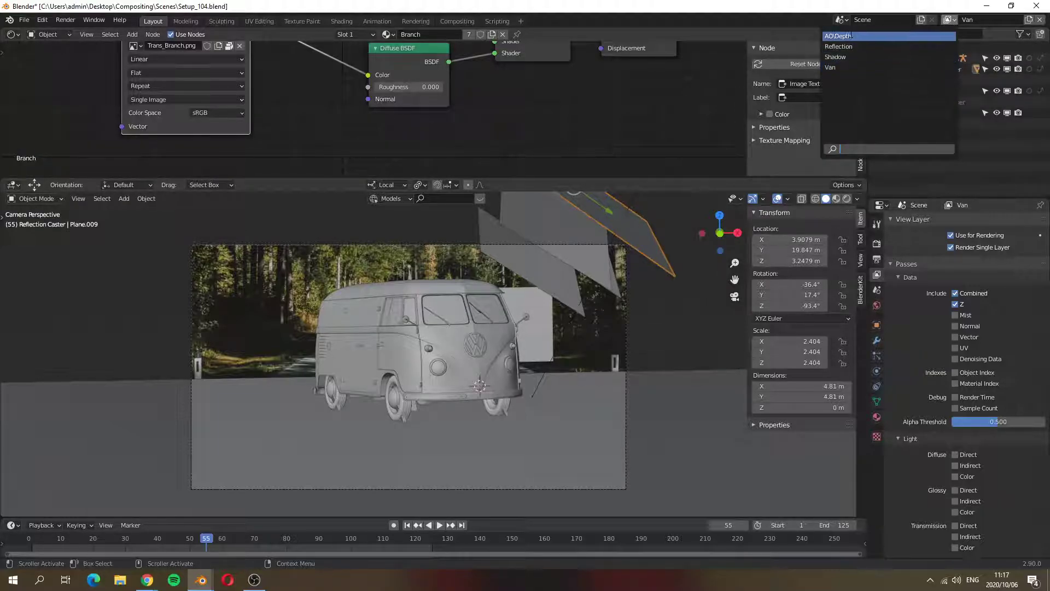
pyautogui.click(886, 36)
pyautogui.press('F12')
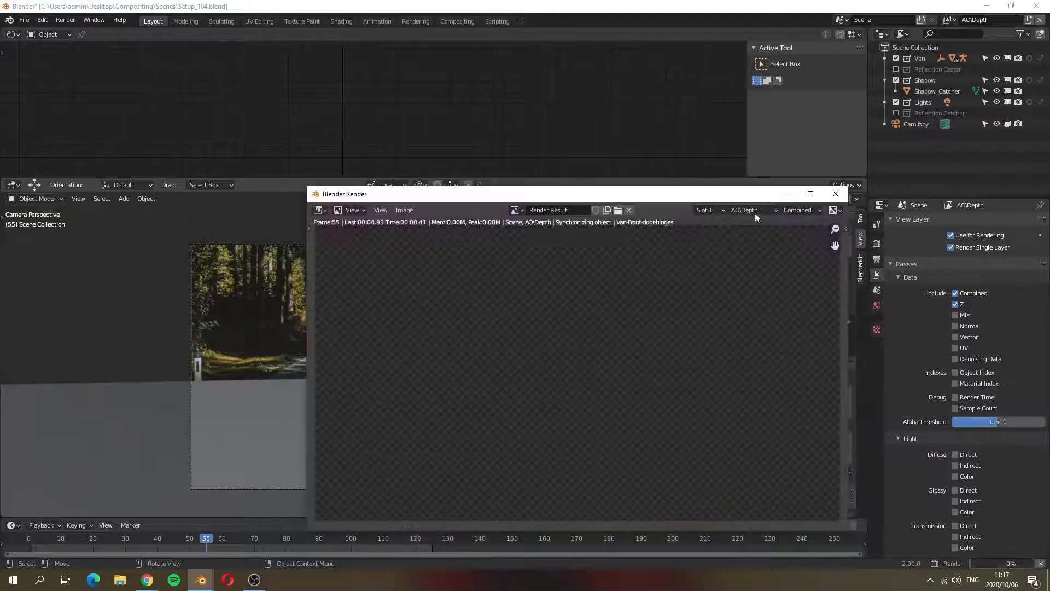
pyautogui.moveTo(671, 196); pyautogui.dragTo(527, 138)
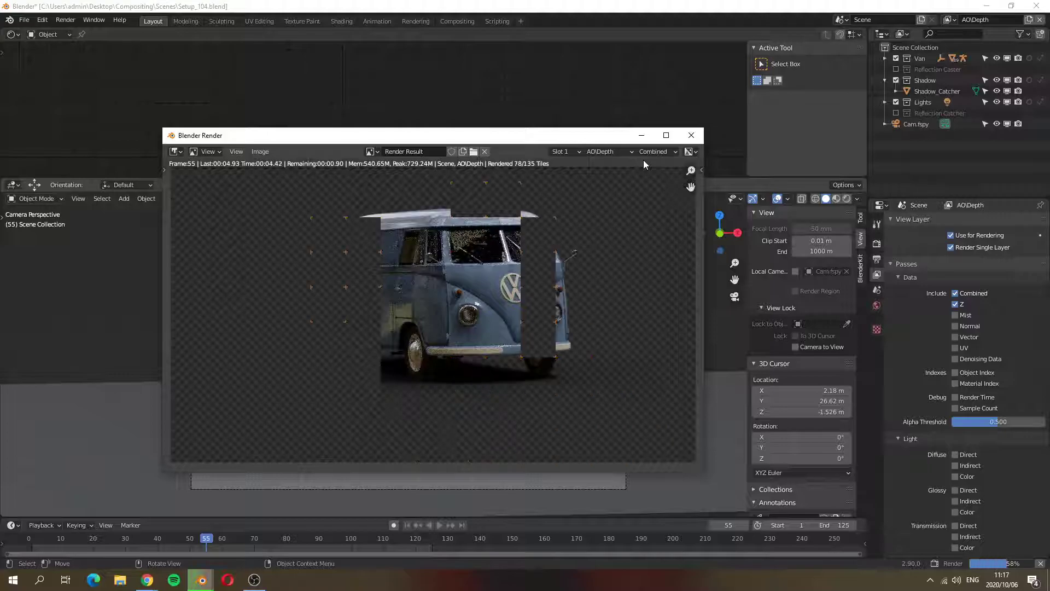
pyautogui.click(654, 151)
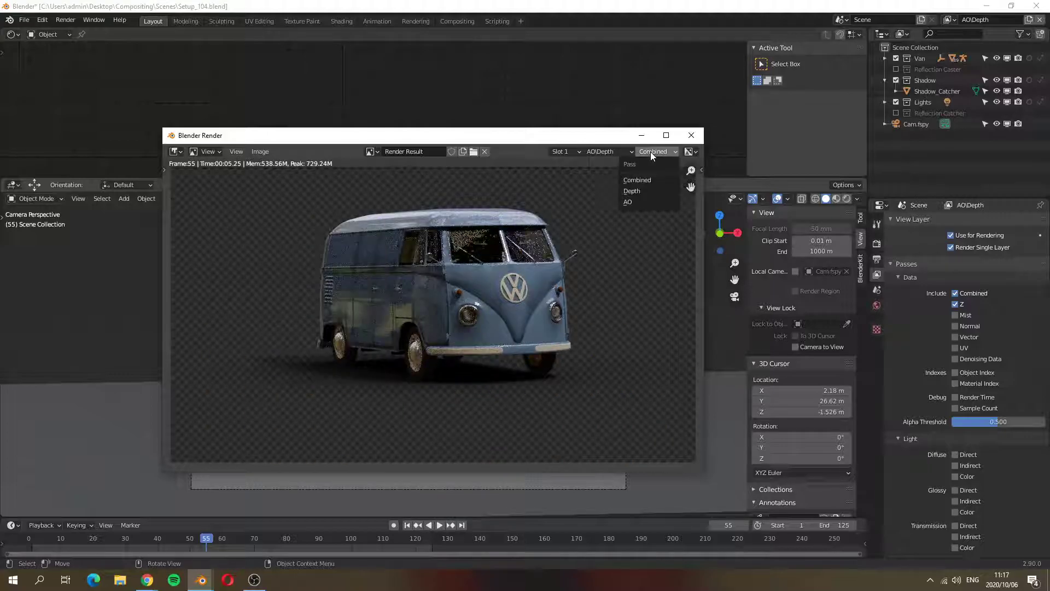
pyautogui.click(634, 201)
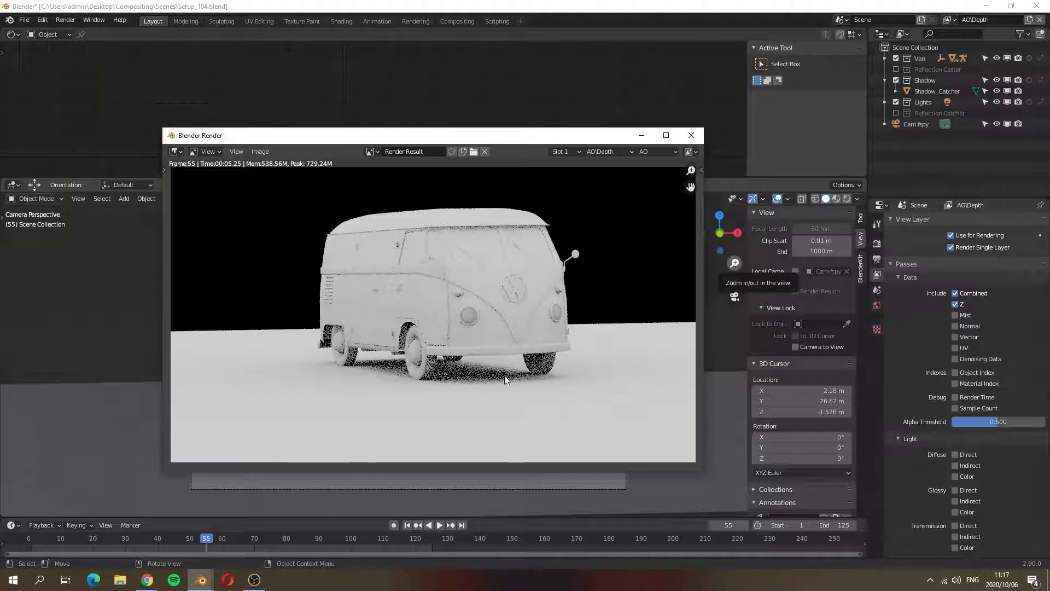
# Set the world's Ambient Occlusion distance to 1 m
pyautogui.click(876, 308)
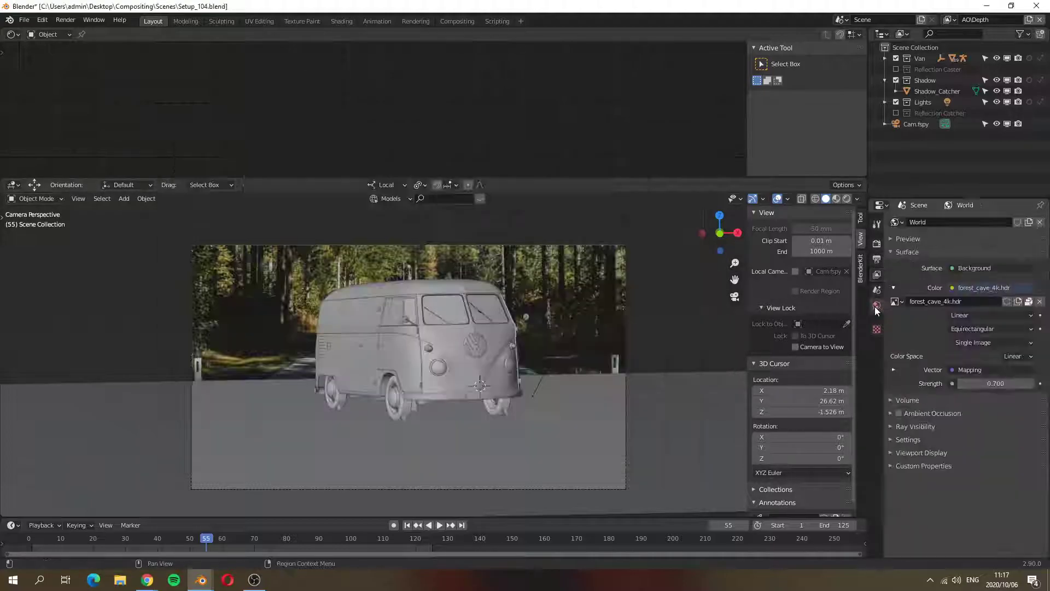
pyautogui.click(893, 413)
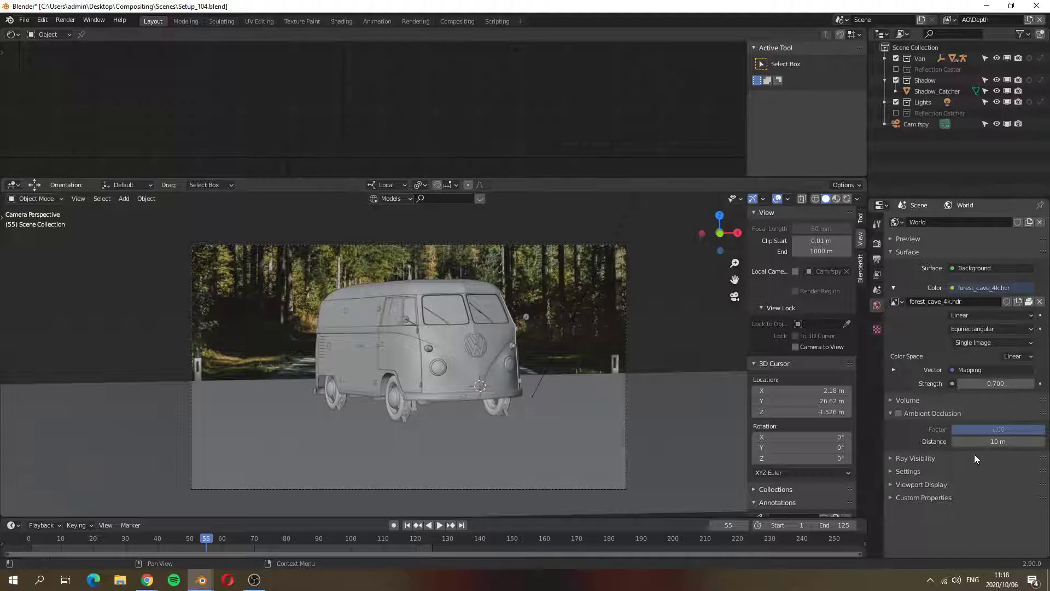
pyautogui.click(992, 442)
pyautogui.write('1')
pyautogui.press('Return')
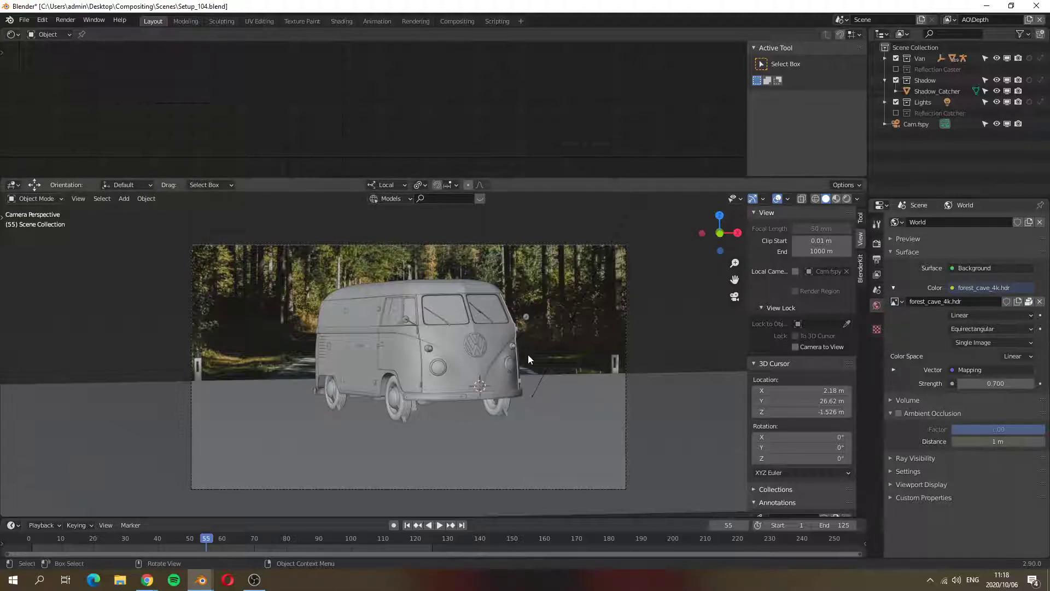
# Test render the AO\Depth layer, set the world's Ambient Occlusion distance to 2 m, and render it again to compare the AO pass
pyautogui.press('F12')
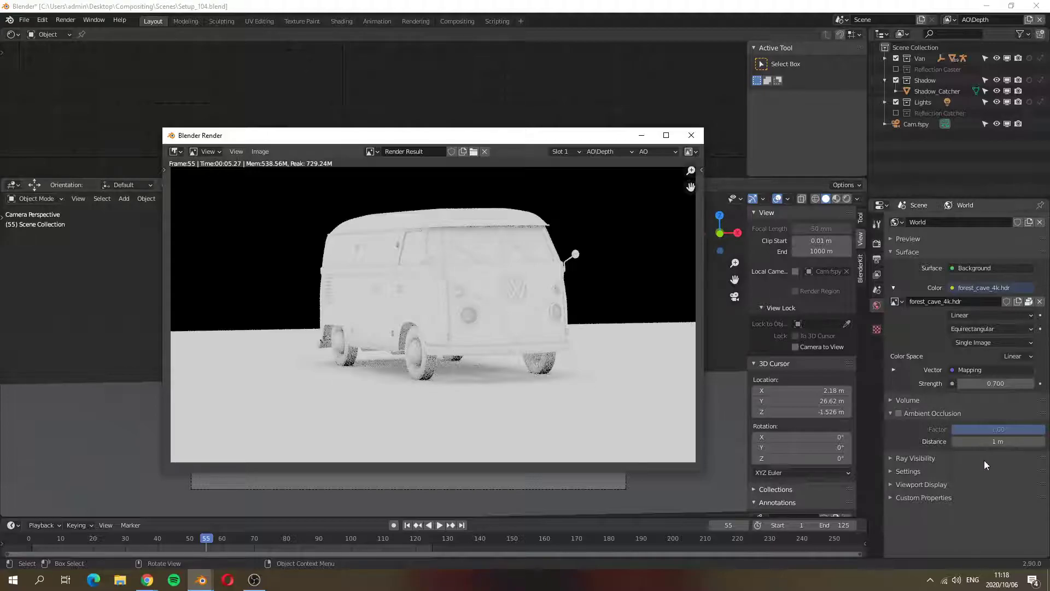
pyautogui.click(998, 441)
pyautogui.press('Return')
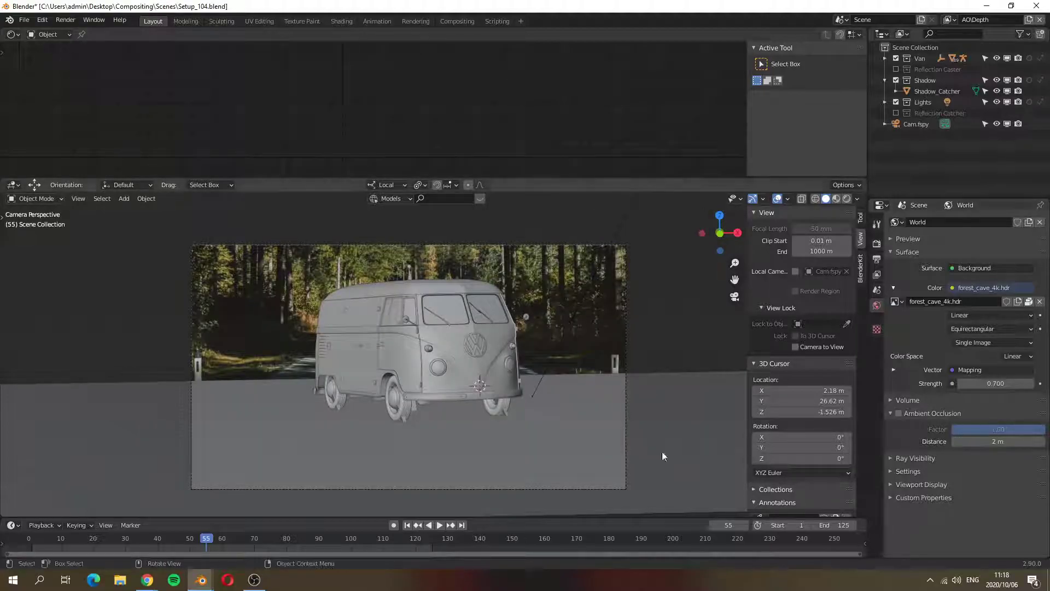
pyautogui.press('F12')
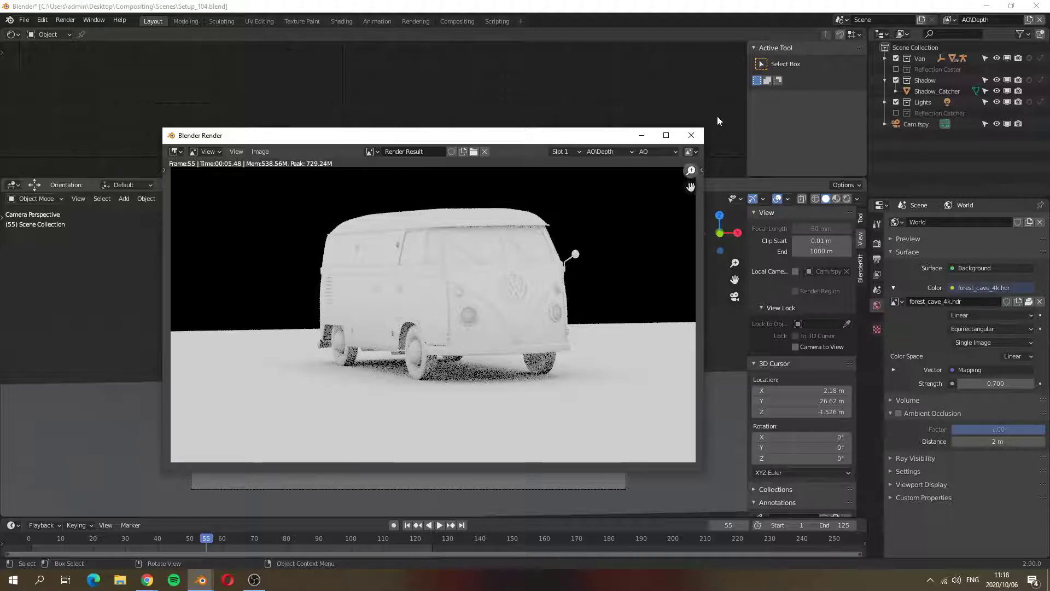
pyautogui.click(690, 137)
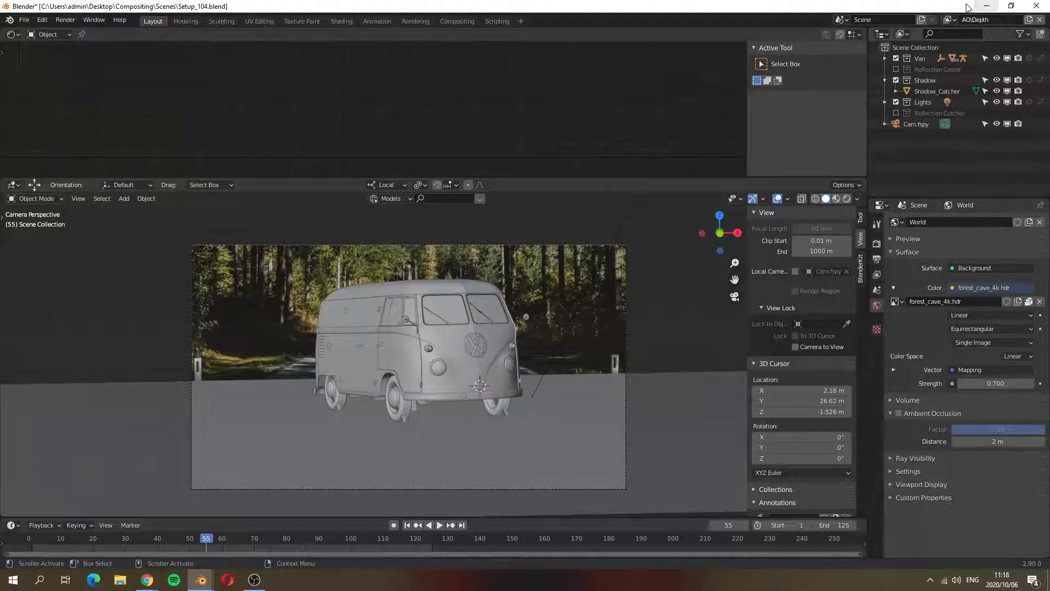
# Switch to the Reflection view layer and test render it
pyautogui.click(950, 20)
pyautogui.click(854, 47)
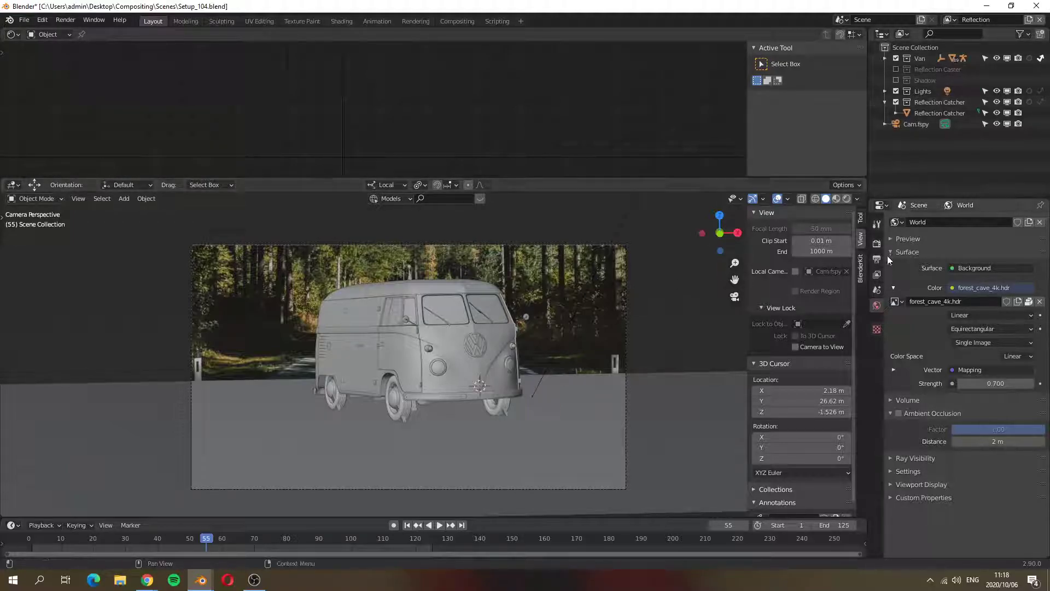
pyautogui.click(877, 274)
pyautogui.press('F12')
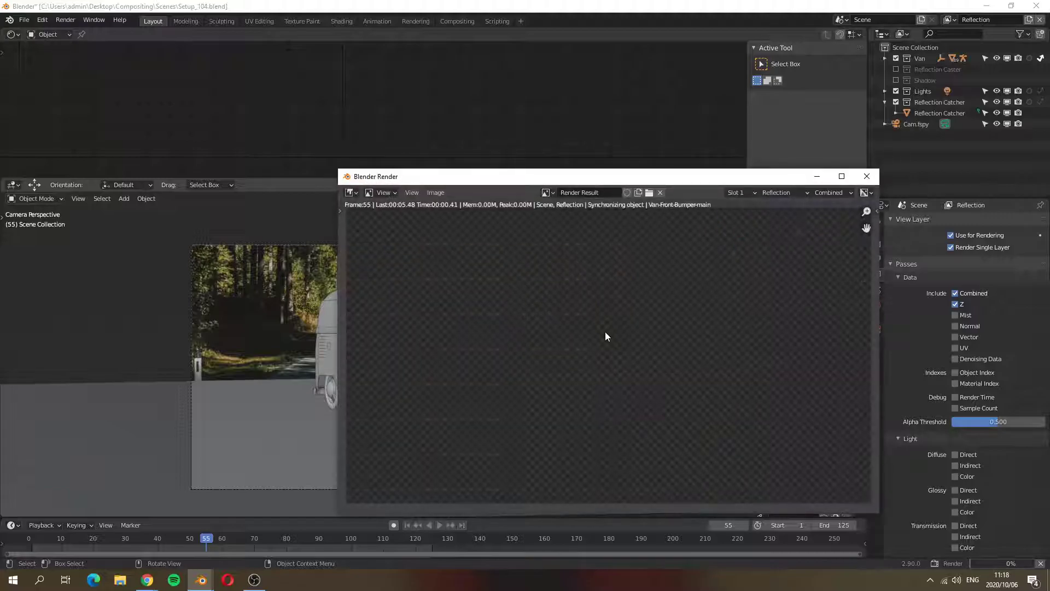
pyautogui.moveTo(621, 178); pyautogui.dragTo(463, 116)
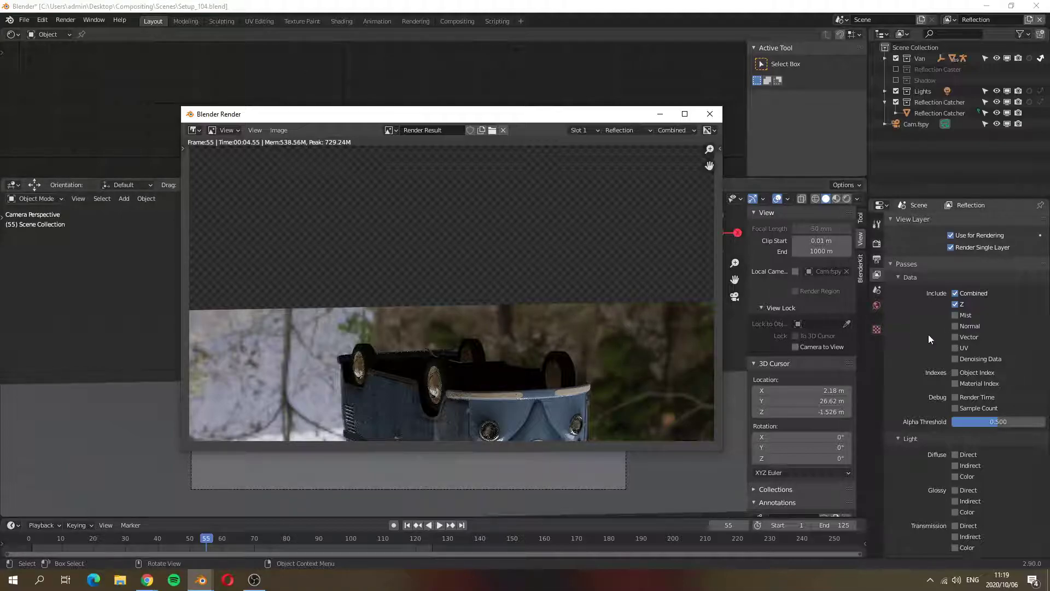
# Enable the Glossy Indirect pass for the Reflection view layer and close the leftover render window
pyautogui.scroll(-4, 980, 327)
pyautogui.click(875, 270)
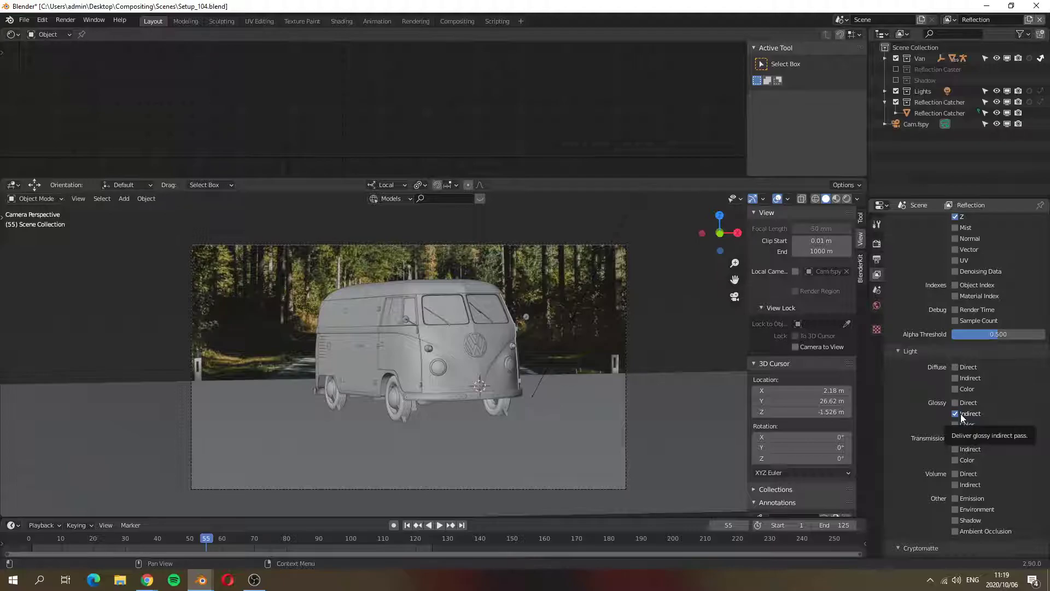
pyautogui.click(202, 579)
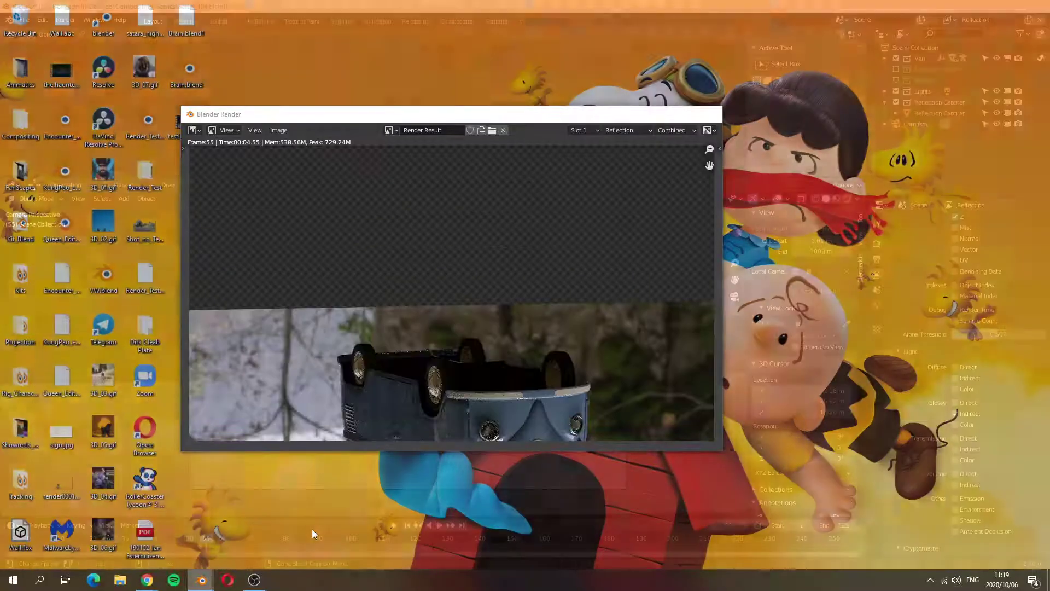
pyautogui.click(312, 530)
pyautogui.click(710, 114)
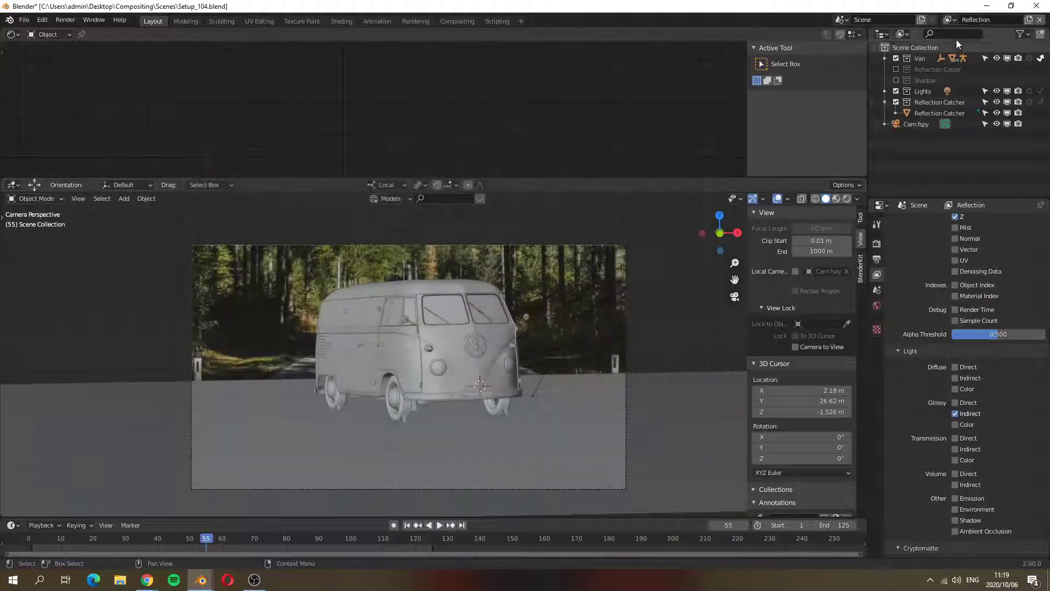
# Preview the Van view layer in rendered shading through the camera and turn off Render Single Layer
pyautogui.click(950, 20)
pyautogui.click(830, 67)
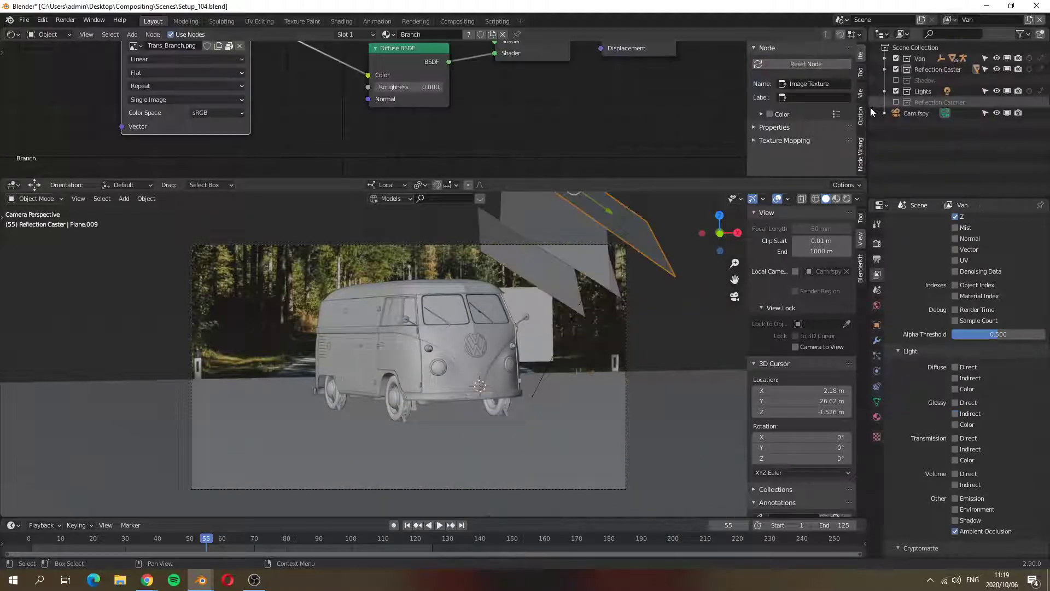
pyautogui.click(847, 198)
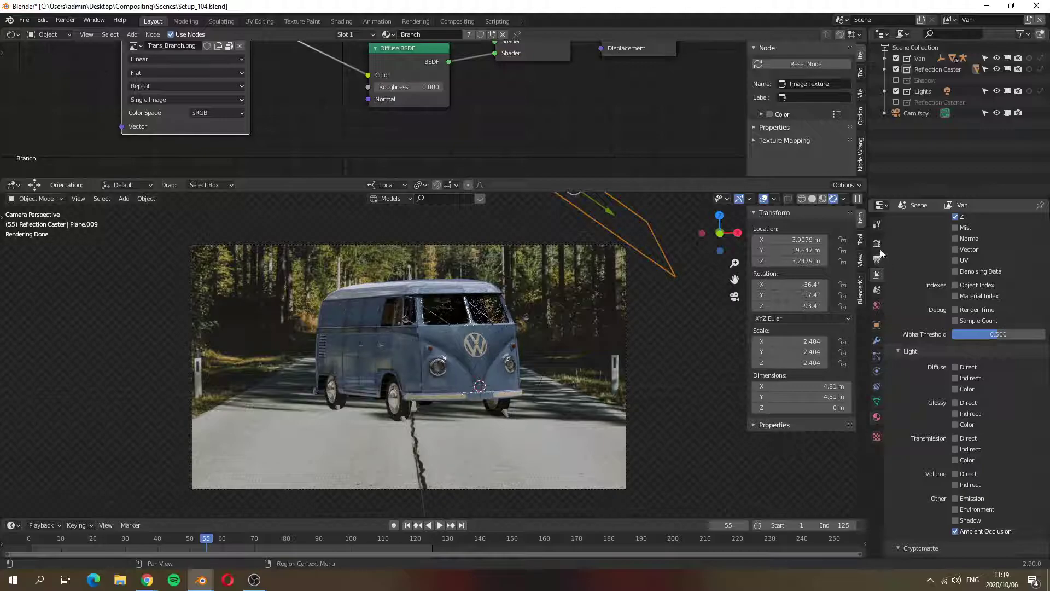
pyautogui.scroll(4, 961, 274)
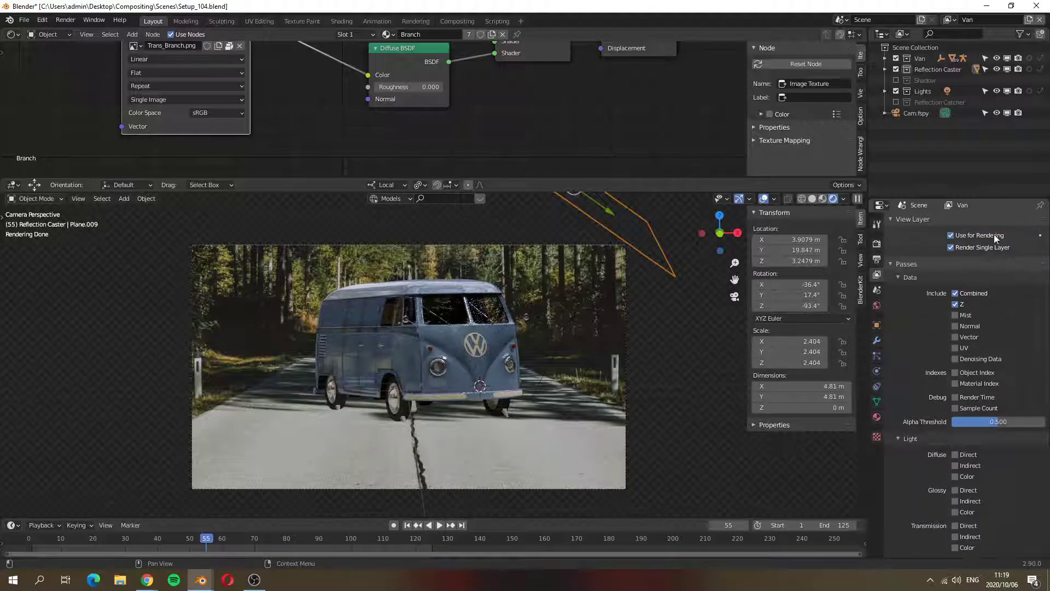
pyautogui.click(951, 247)
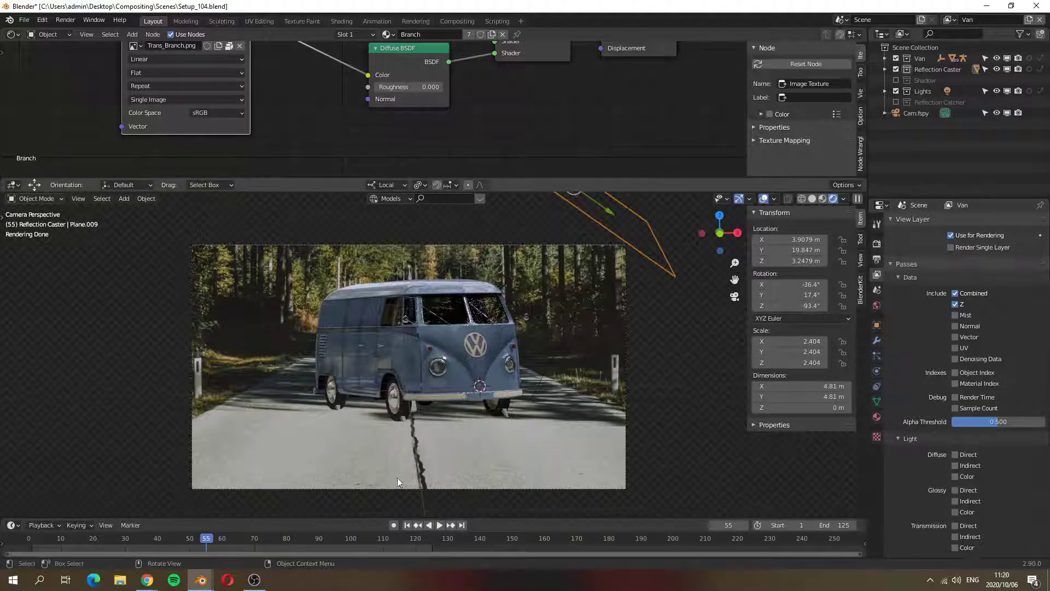
# Return to solid shading and try keyframing the Van view layer's Use for Rendering option at frames 1 and 2
pyautogui.click(34, 540)
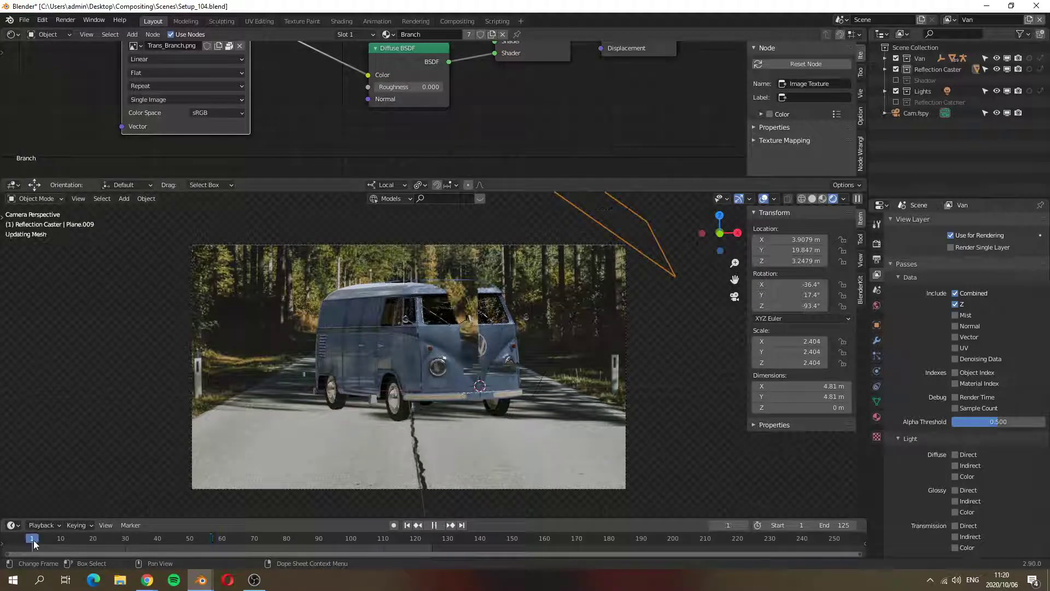
pyautogui.click(812, 201)
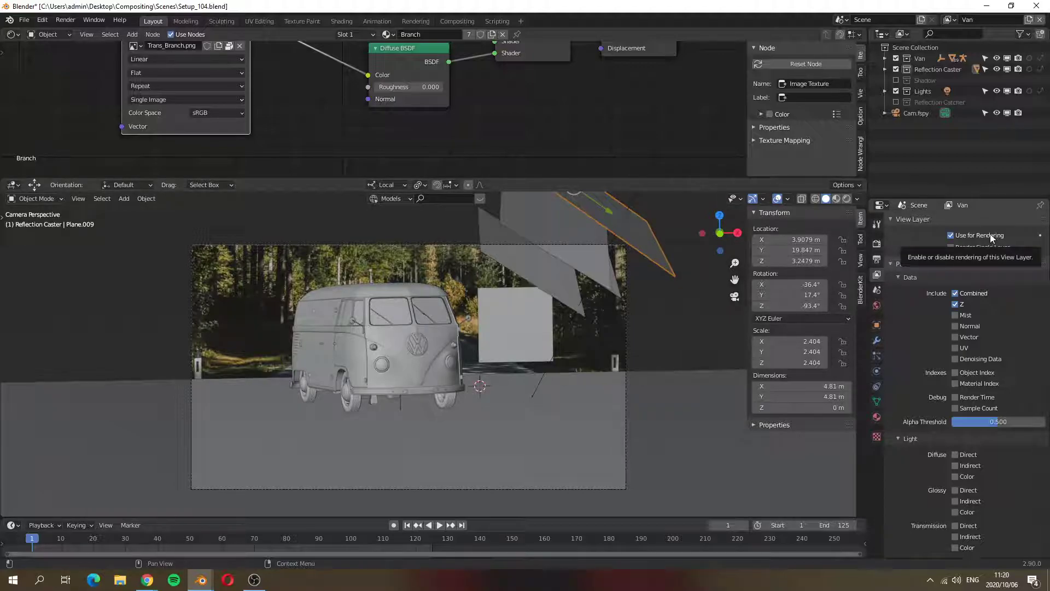
pyautogui.press('i')
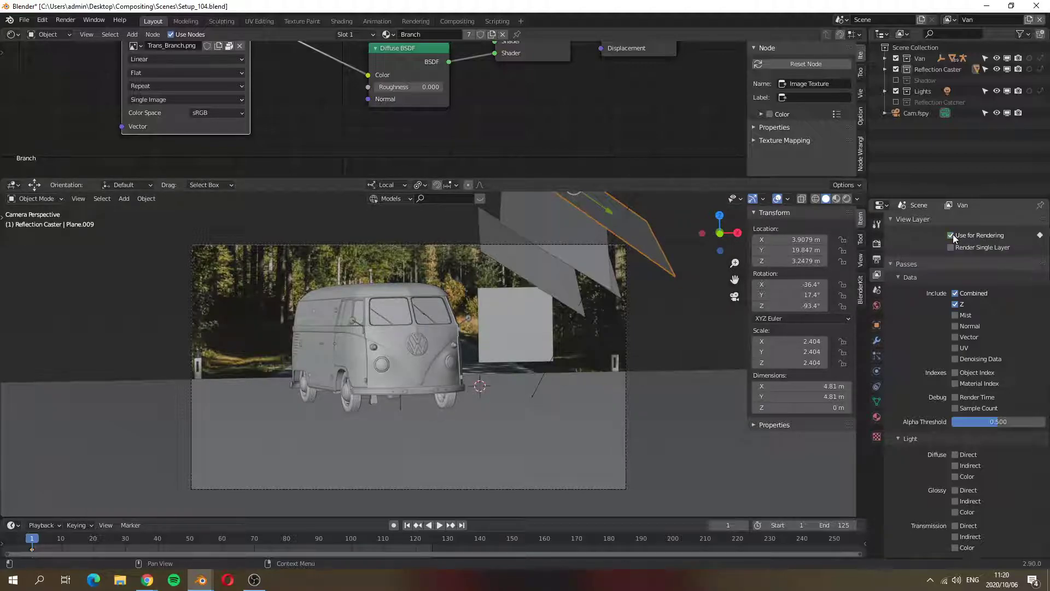
pyautogui.click(33, 544)
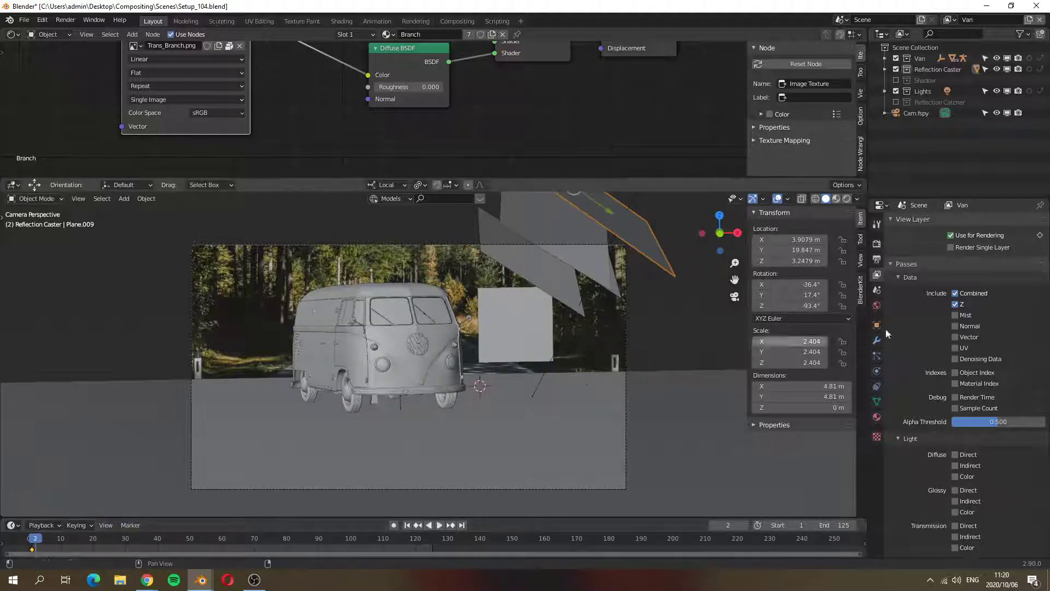
pyautogui.click(32, 543)
pyautogui.moveTo(31, 543)
pyautogui.mouseDown()
pyautogui.moveTo(188, 541)
pyautogui.moveTo(32, 544)
pyautogui.mouseUp()
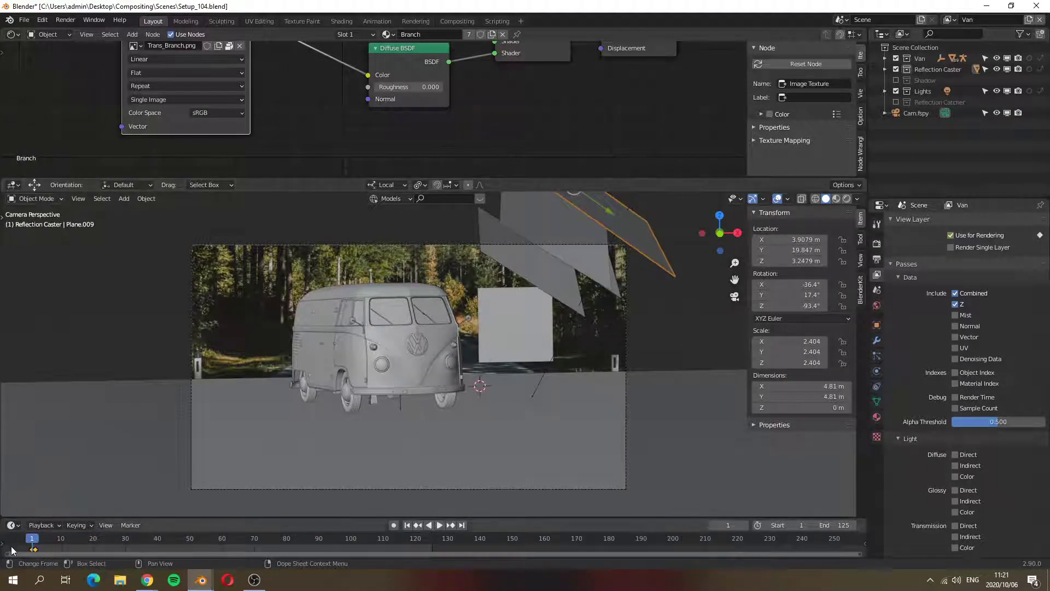
# Delete the Use for Rendering keyframes at the start of the timeline
pyautogui.press('x')
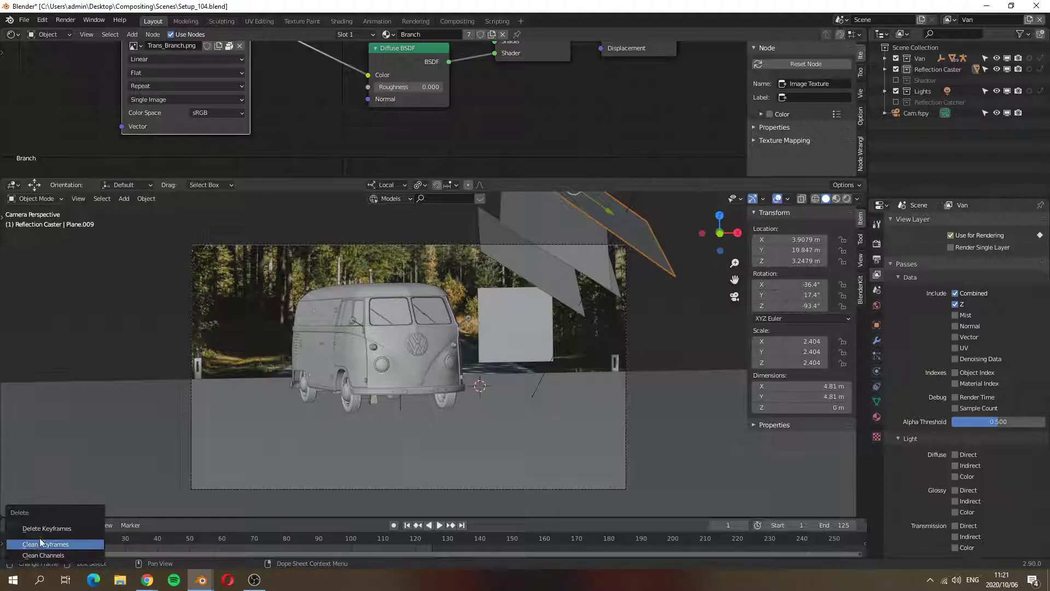
pyautogui.click(41, 529)
pyautogui.press('x')
pyautogui.click(41, 529)
# Play the van animation to frame 44, then enable the Van layer's Vector pass and test render it
pyautogui.press('space')
pyautogui.press('space')
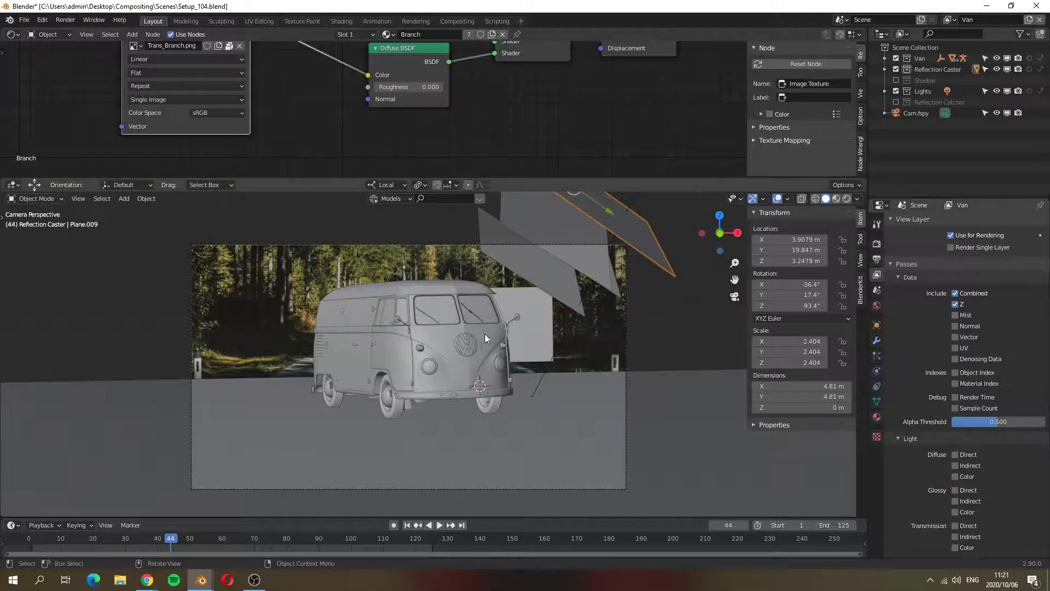
pyautogui.scroll(-6, 963, 382)
pyautogui.scroll(6, 996, 423)
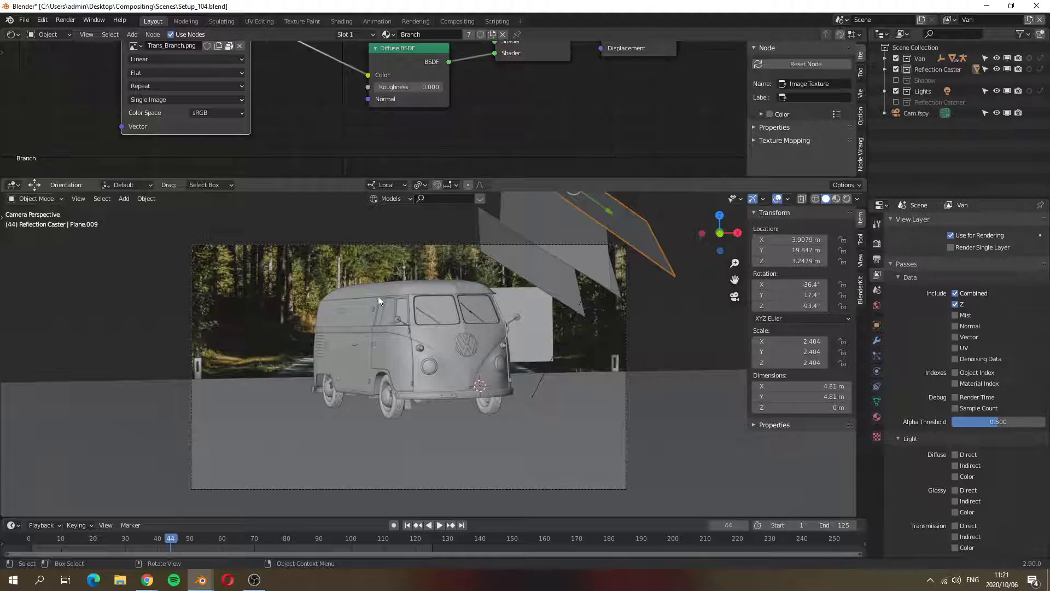
pyautogui.click(957, 337)
pyautogui.press('F12')
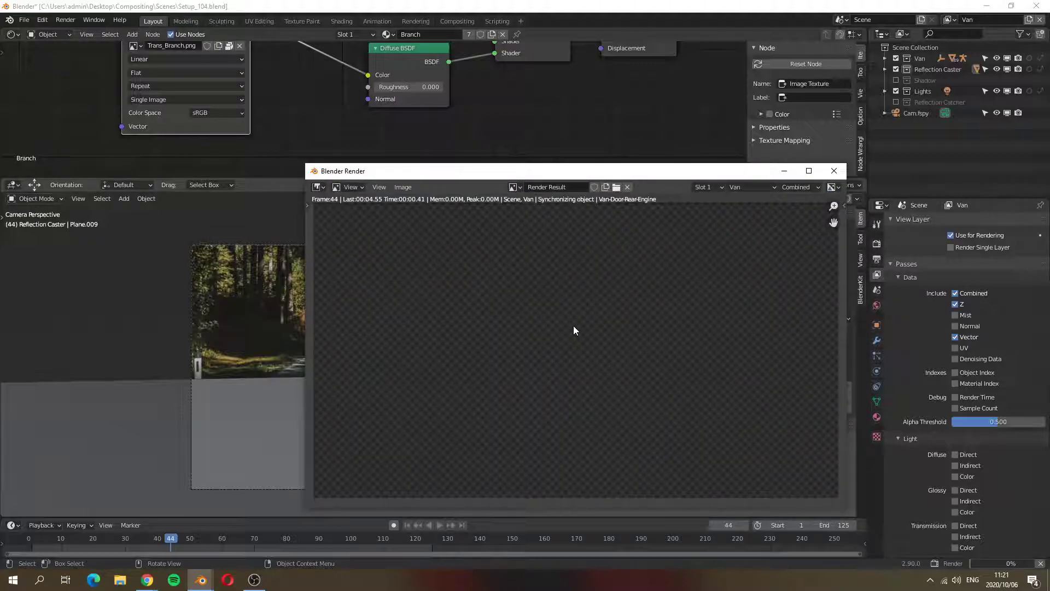
pyautogui.click(800, 187)
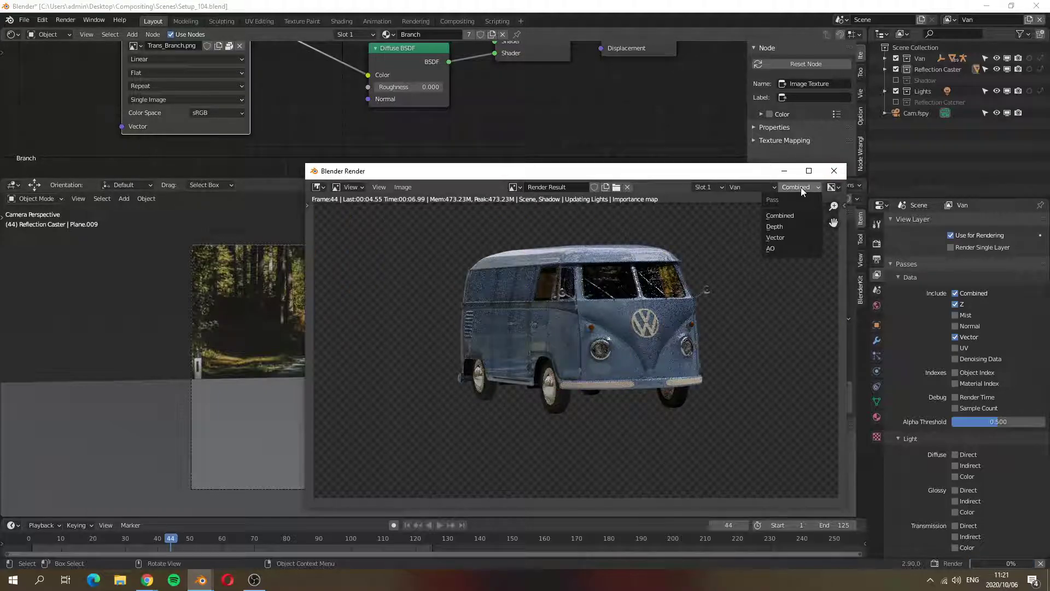
pyautogui.click(788, 238)
pyautogui.click(741, 187)
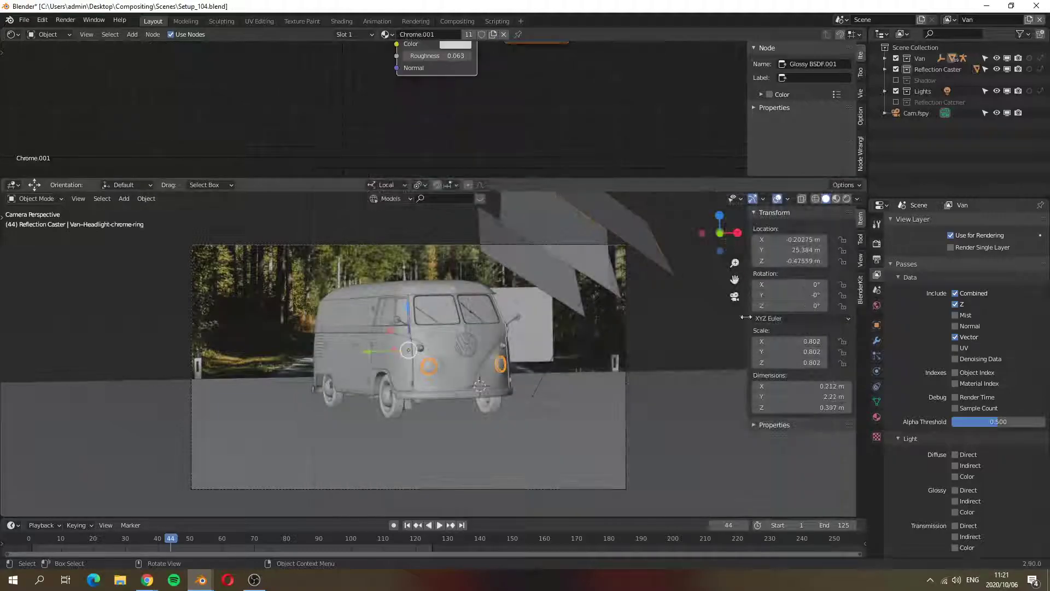
# Turn on Render Single Layer, test render only the Van layer at frame 44, and view its Vector pass
pyautogui.click(950, 246)
pyautogui.press('F12')
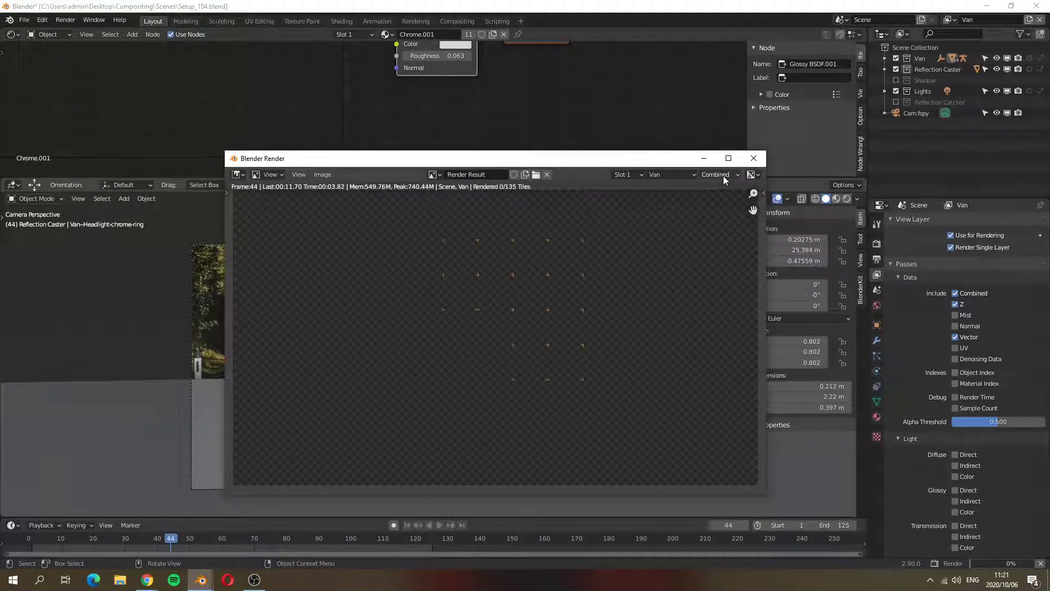
pyautogui.click(724, 176)
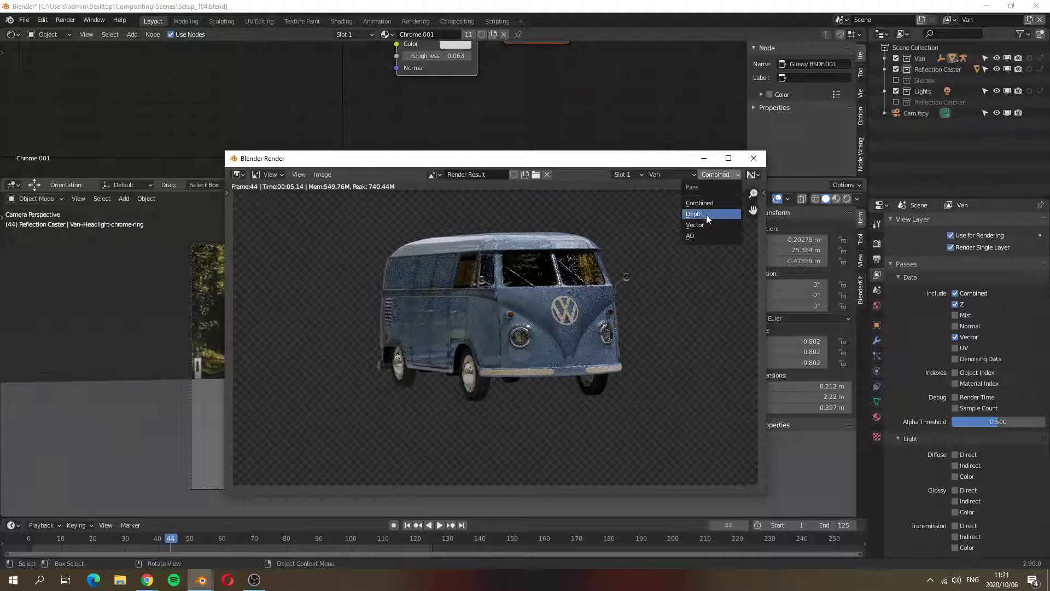
pyautogui.click(707, 212)
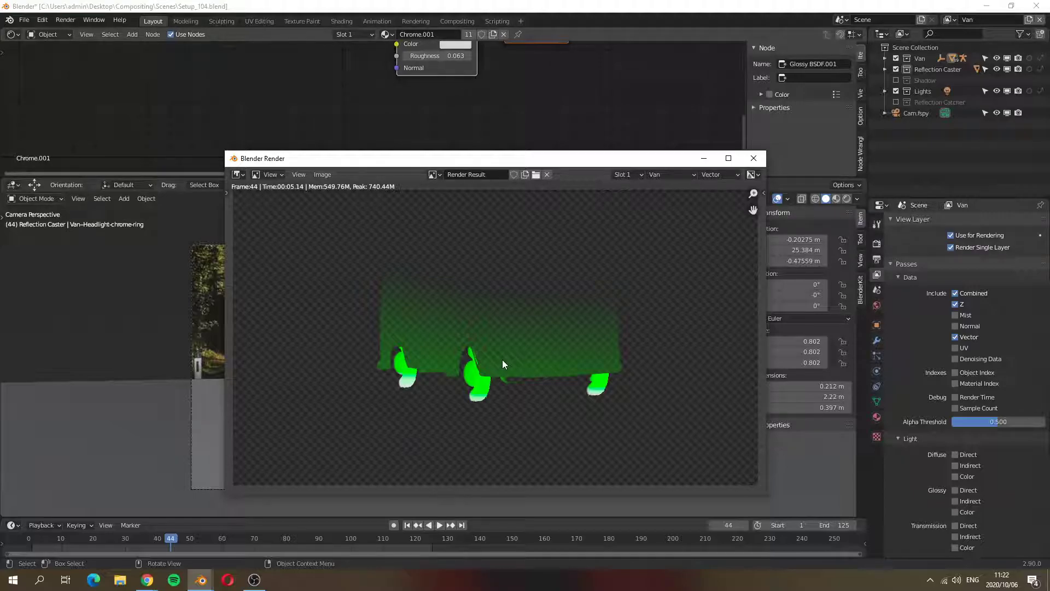
pyautogui.click(753, 158)
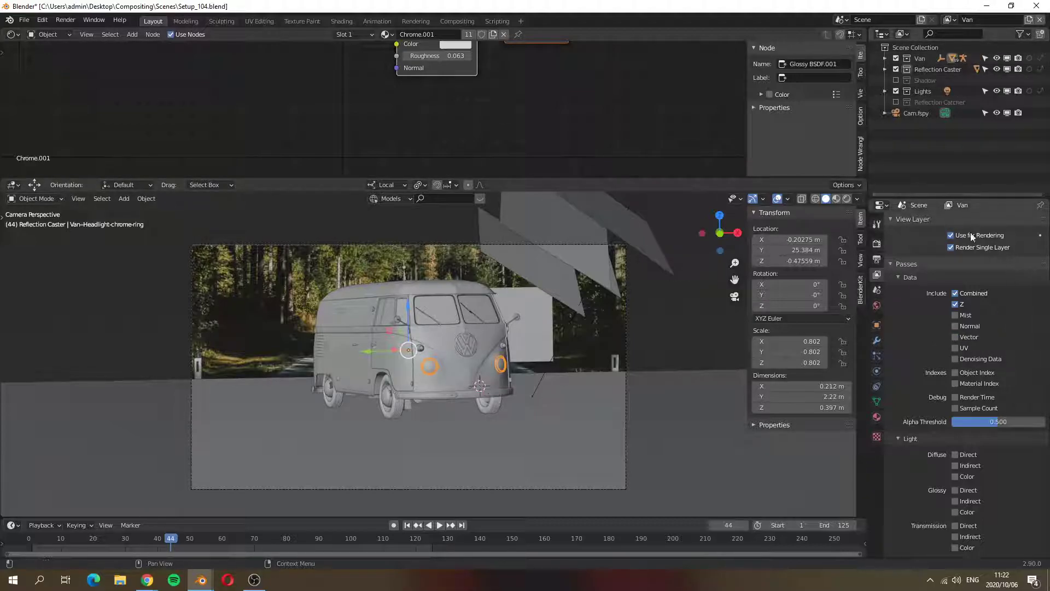
# Turn off Render Single Layer and check the pass settings of the Shadow, Reflection and AO\Depth view layers
pyautogui.click(952, 247)
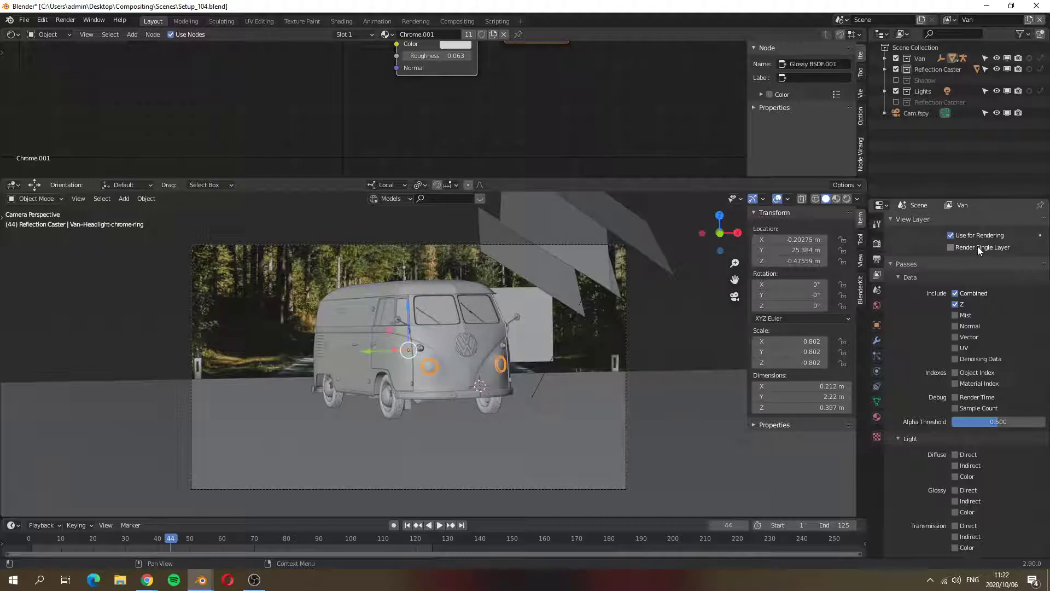
pyautogui.click(950, 20)
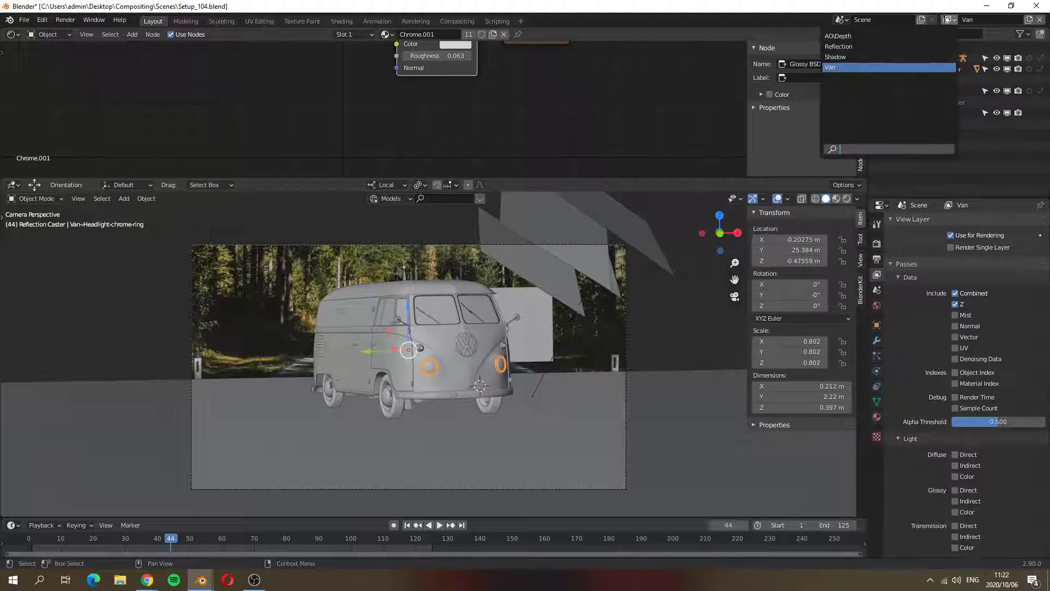
pyautogui.click(866, 57)
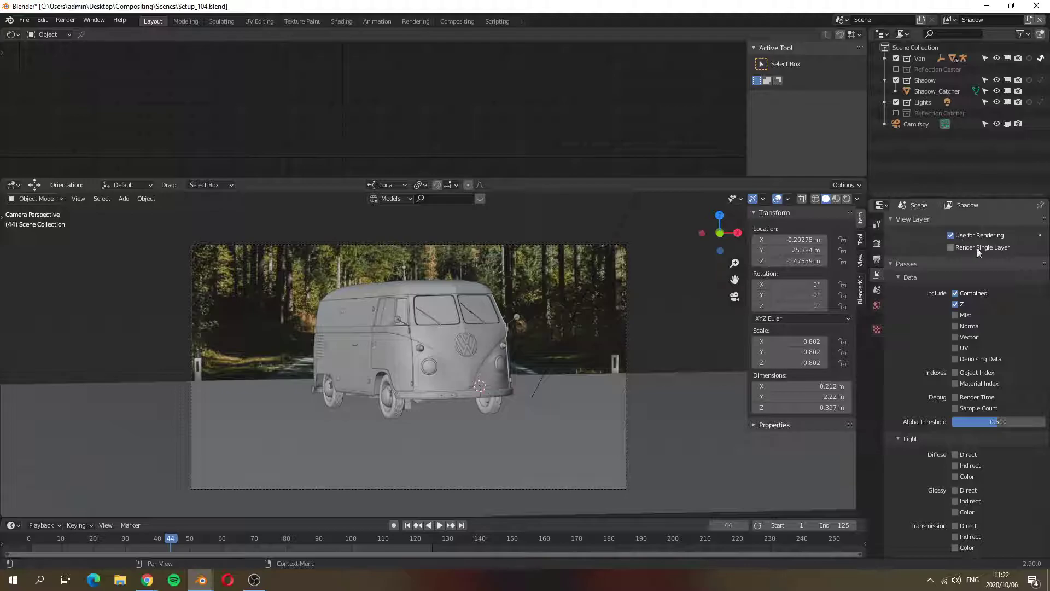
pyautogui.click(950, 20)
pyautogui.click(875, 46)
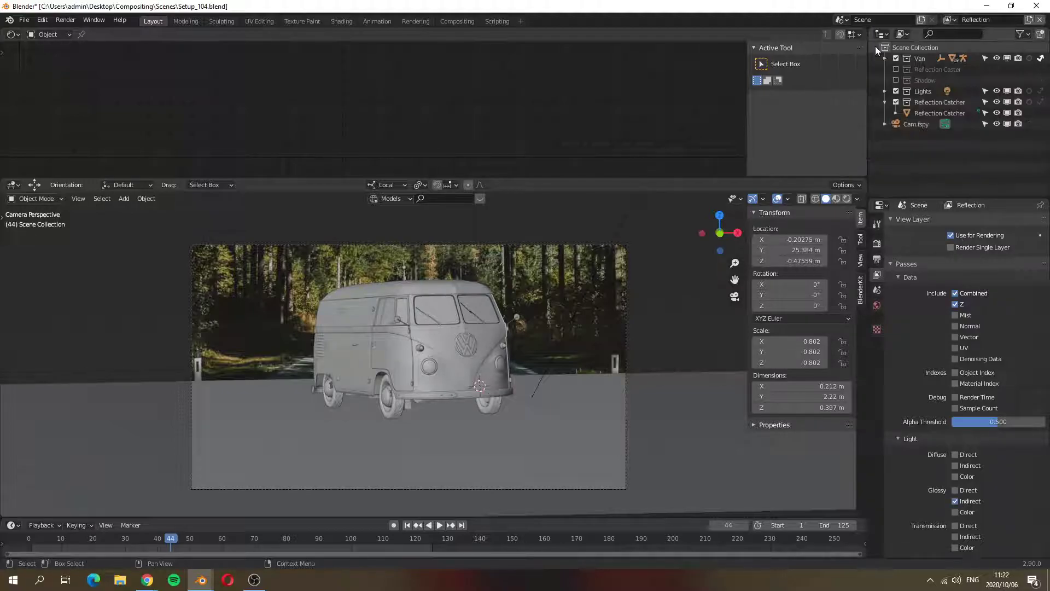
pyautogui.click(949, 20)
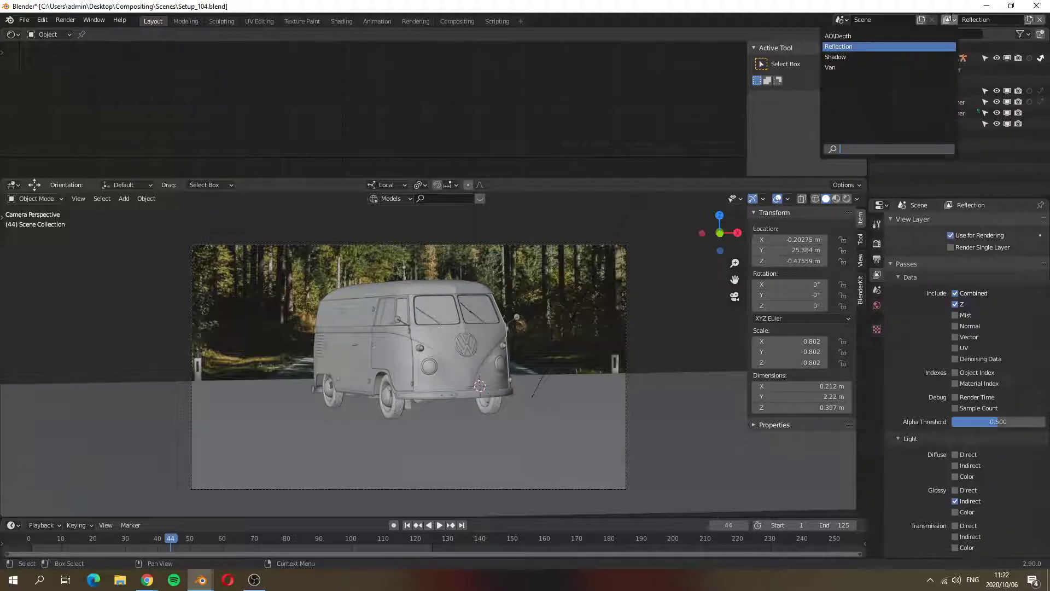
pyautogui.click(844, 37)
pyautogui.scroll(-5, 1006, 387)
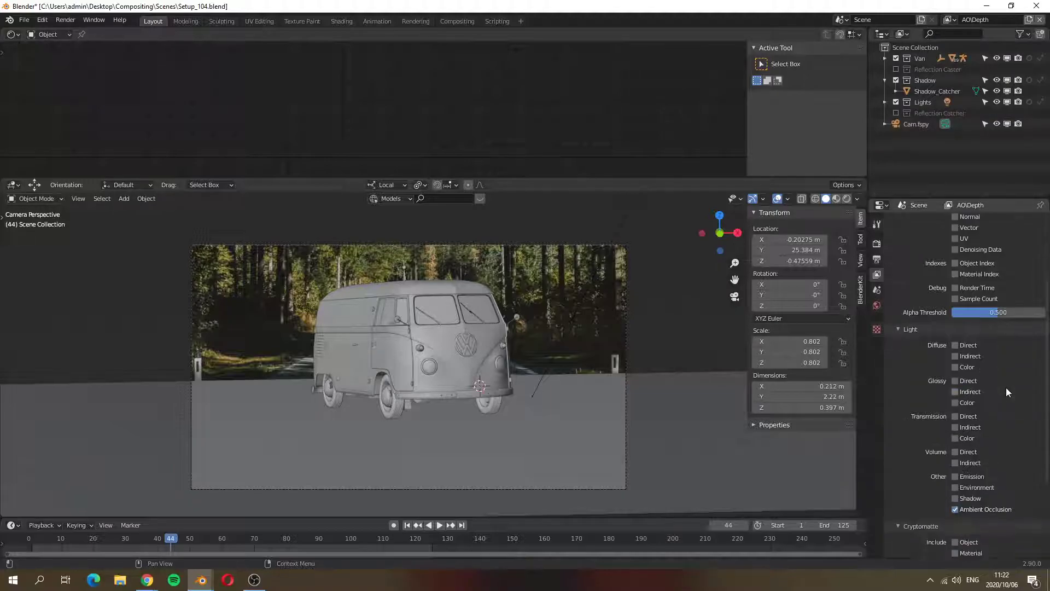
# Test render the scene's view layers at frame 44 and close the render window
pyautogui.scroll(-5, 1007, 387)
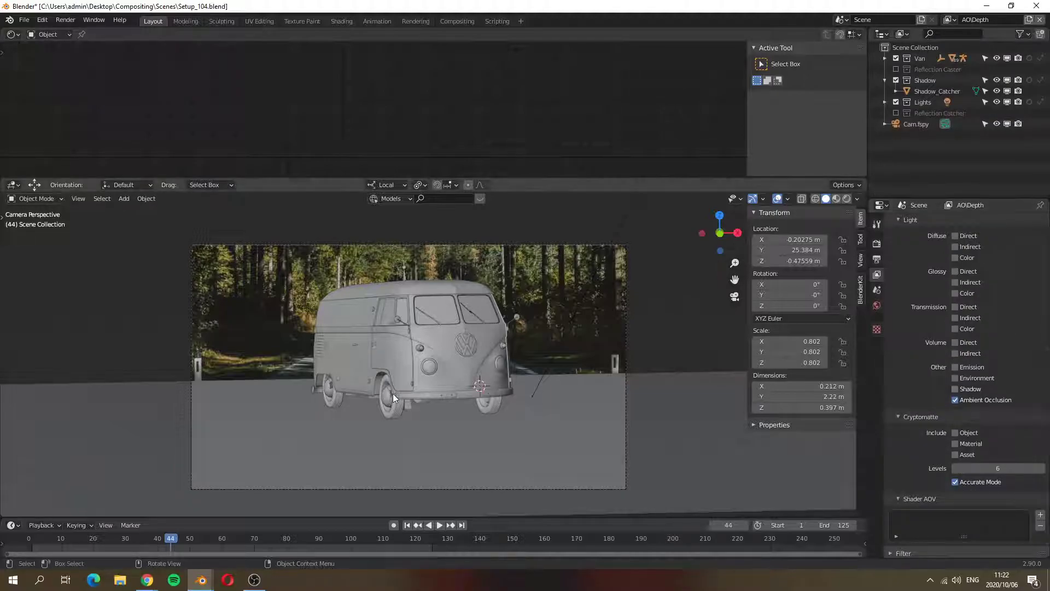
pyautogui.press('F12')
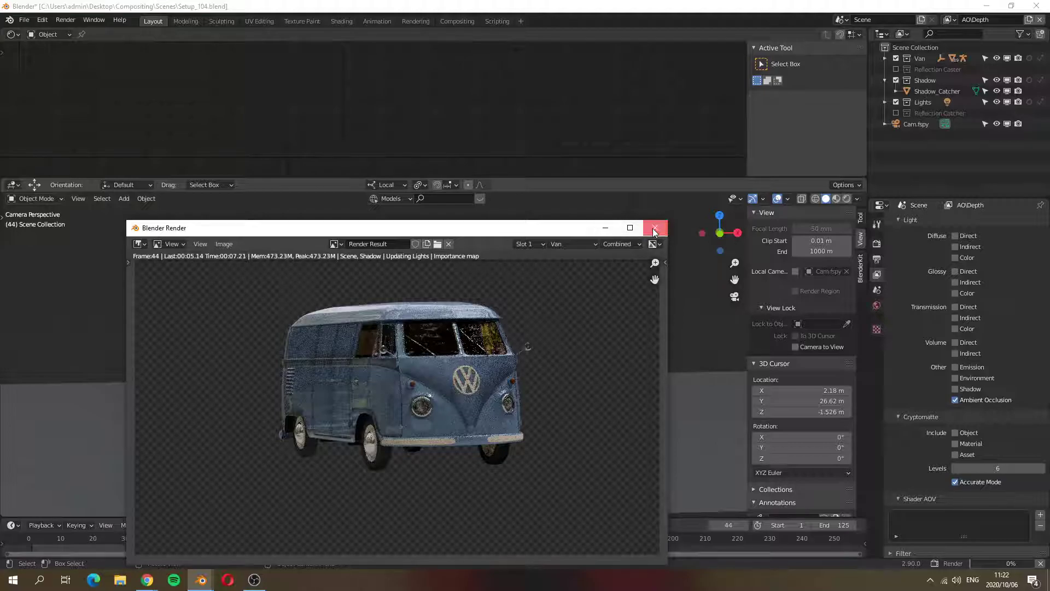
pyautogui.click(655, 229)
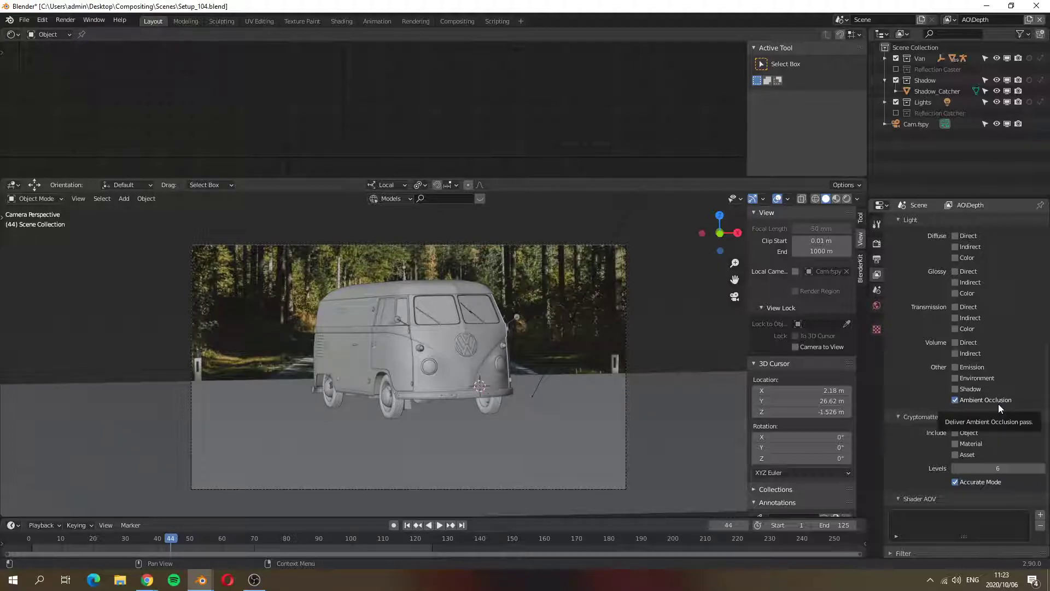
# Add a second material slot to the van roof with a new material named Default
pyautogui.click(438, 285)
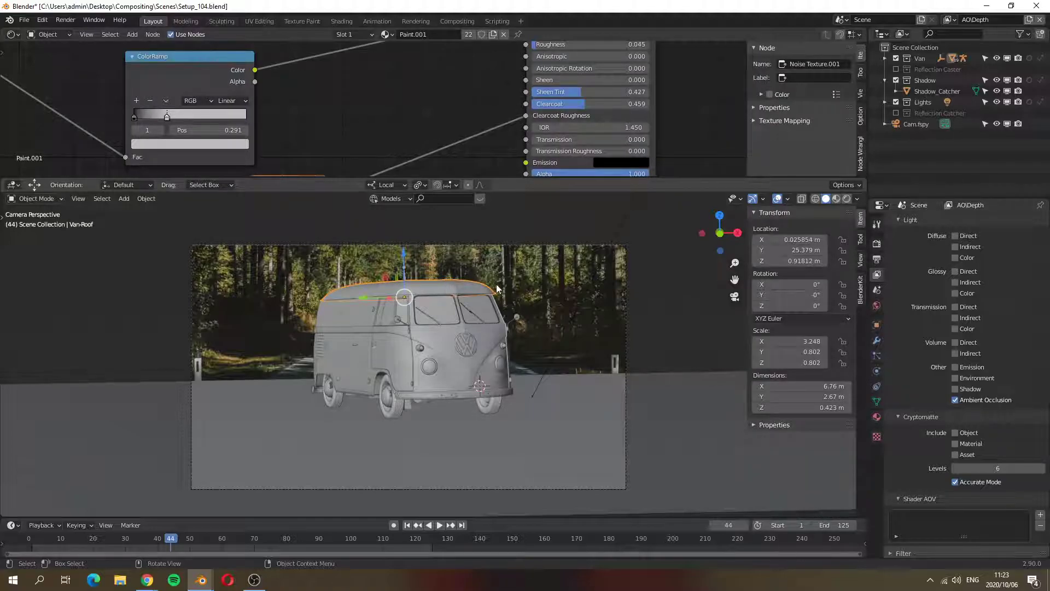
pyautogui.click(877, 305)
pyautogui.click(877, 417)
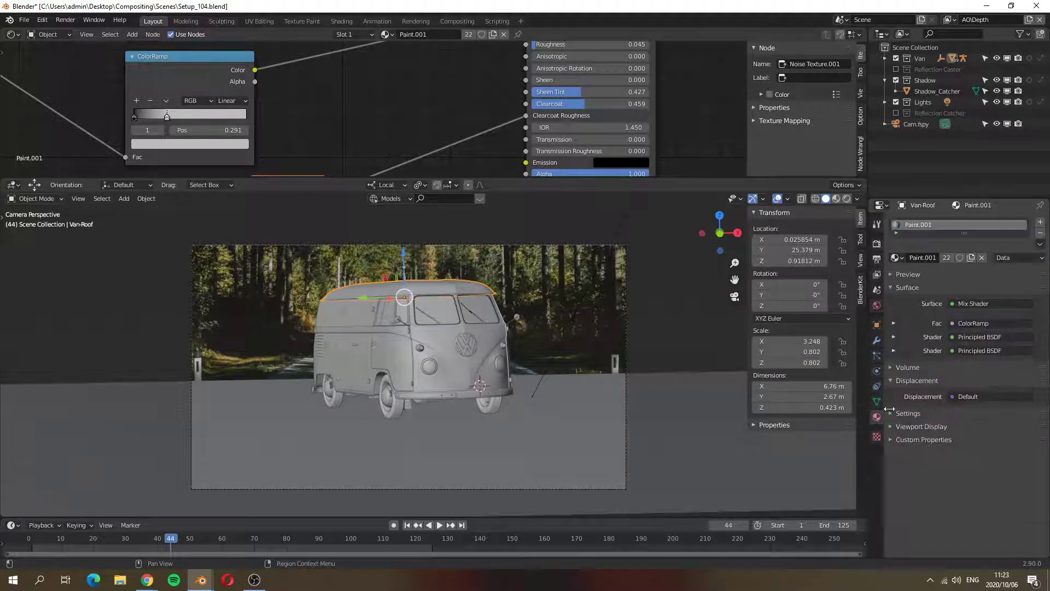
pyautogui.click(1040, 225)
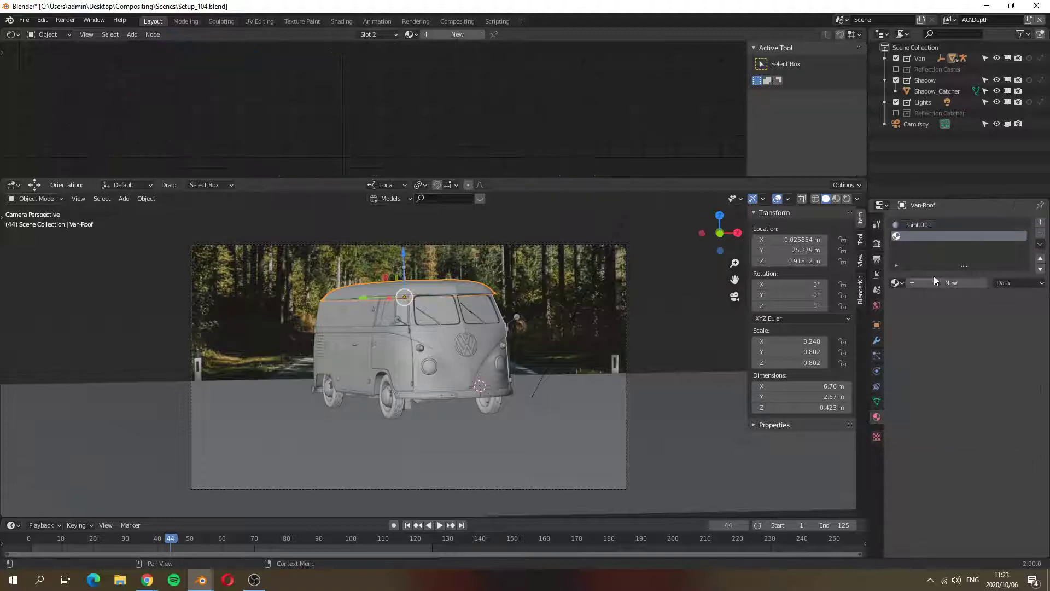
pyautogui.click(933, 267)
pyautogui.doubleClick(919, 235)
pyautogui.write('Default')
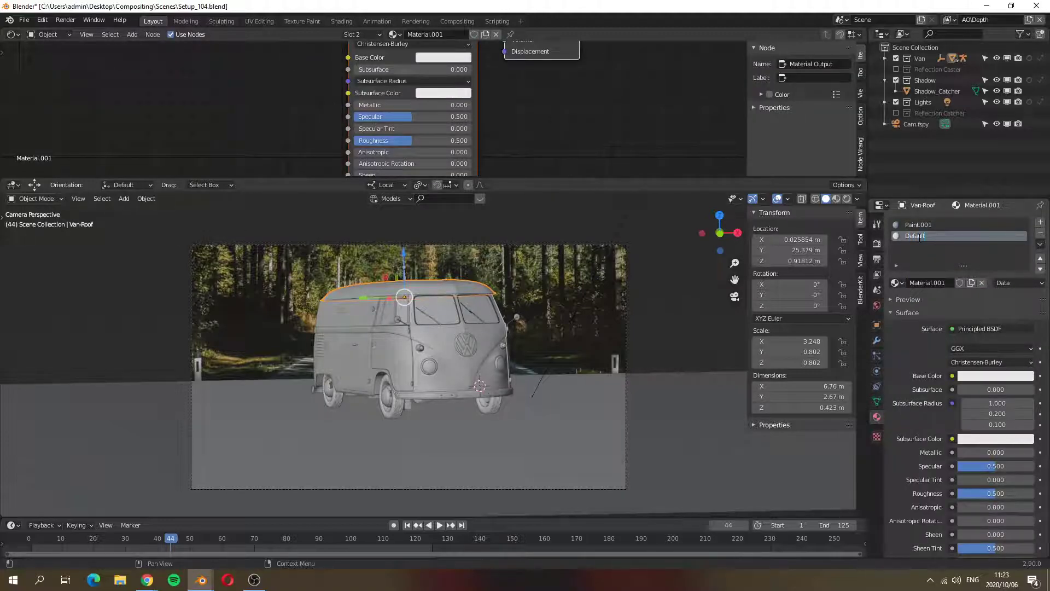
# Compare the roof's Paint.001 and Default material slots and check the Default slot's assignment options in Edit Mode
pyautogui.click(925, 224)
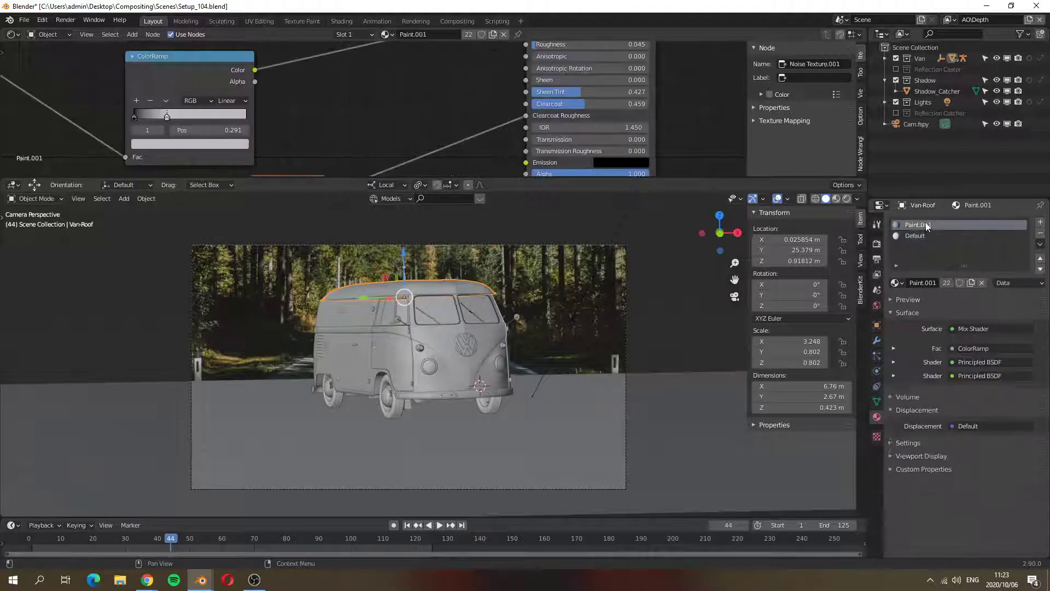
pyautogui.click(916, 236)
pyautogui.press('Tab')
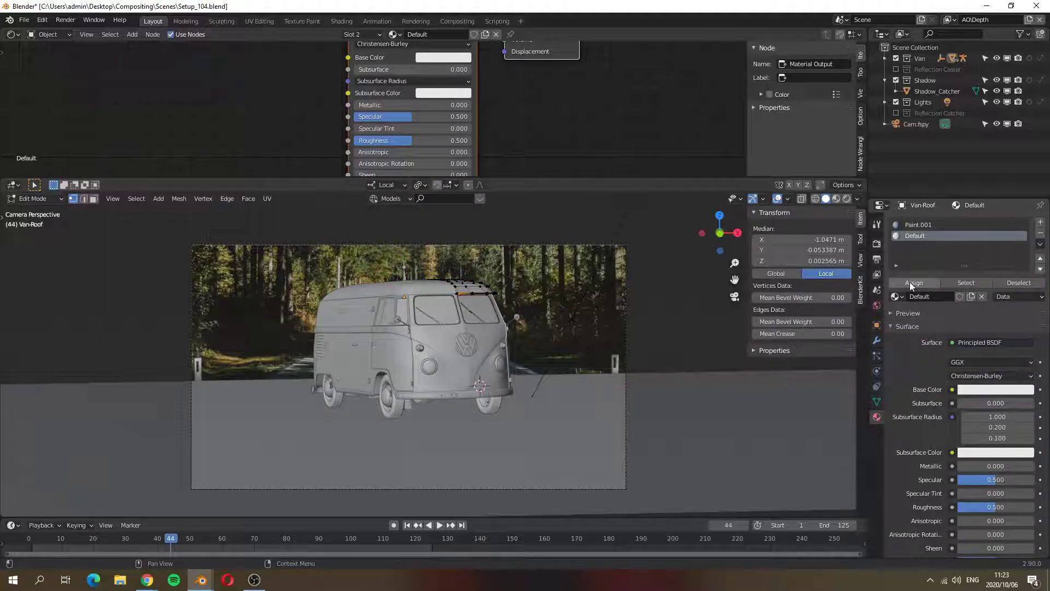
pyautogui.press('Tab')
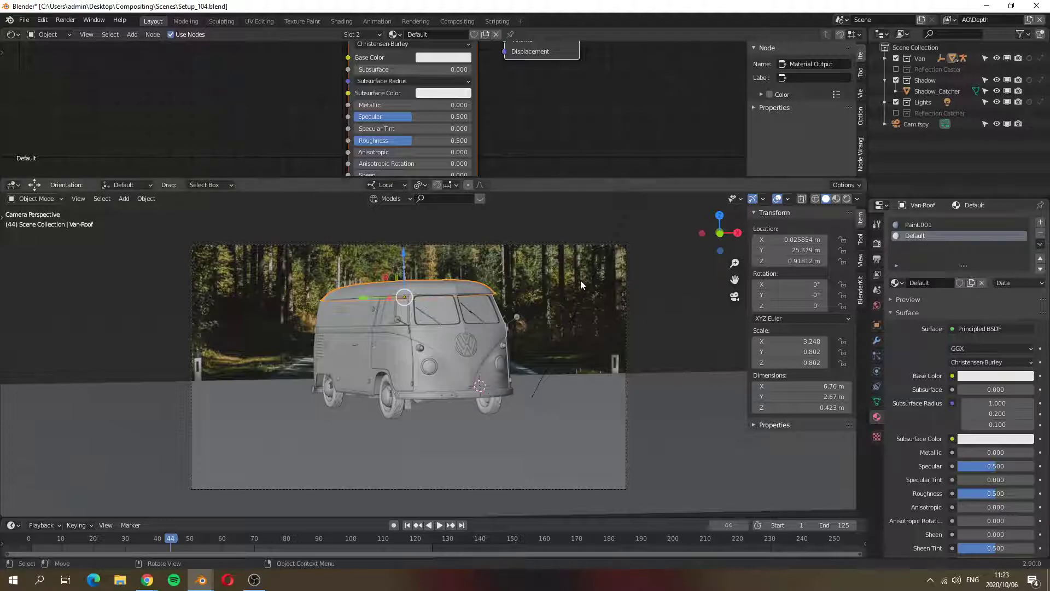
# Delete the Principled BSDF node from the Default material, leaving only the Material Output node
pyautogui.scroll(-5, 527, 104)
pyautogui.keyDown('ctrl'); pyautogui.moveTo(538, 127); pyautogui.dragTo(427, 93, button='middle'); pyautogui.keyUp('ctrl')
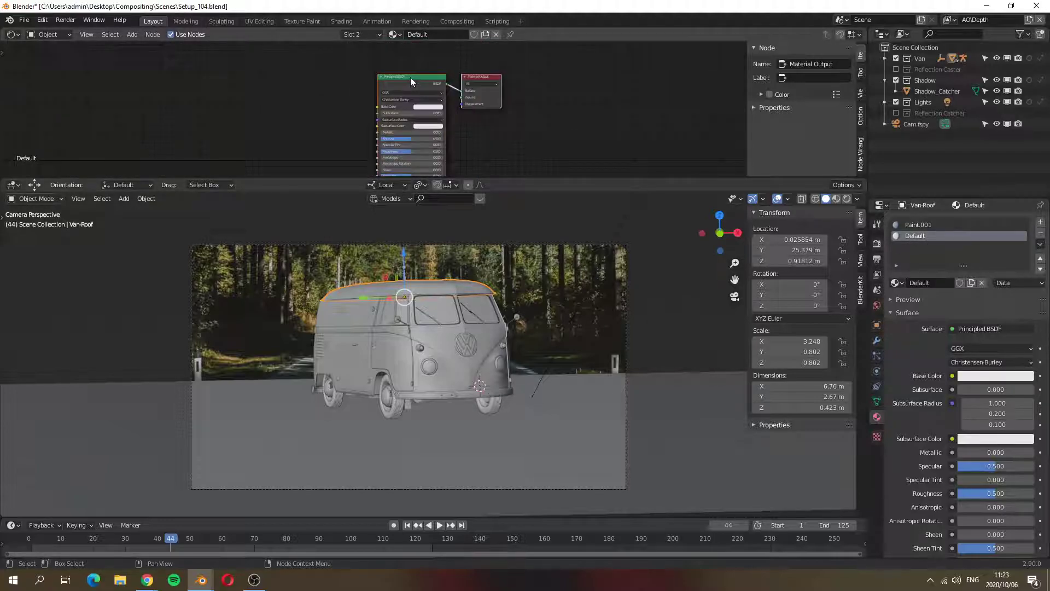
pyautogui.click(411, 77)
pyautogui.press('x')
pyautogui.moveTo(481, 82); pyautogui.dragTo(547, 91)
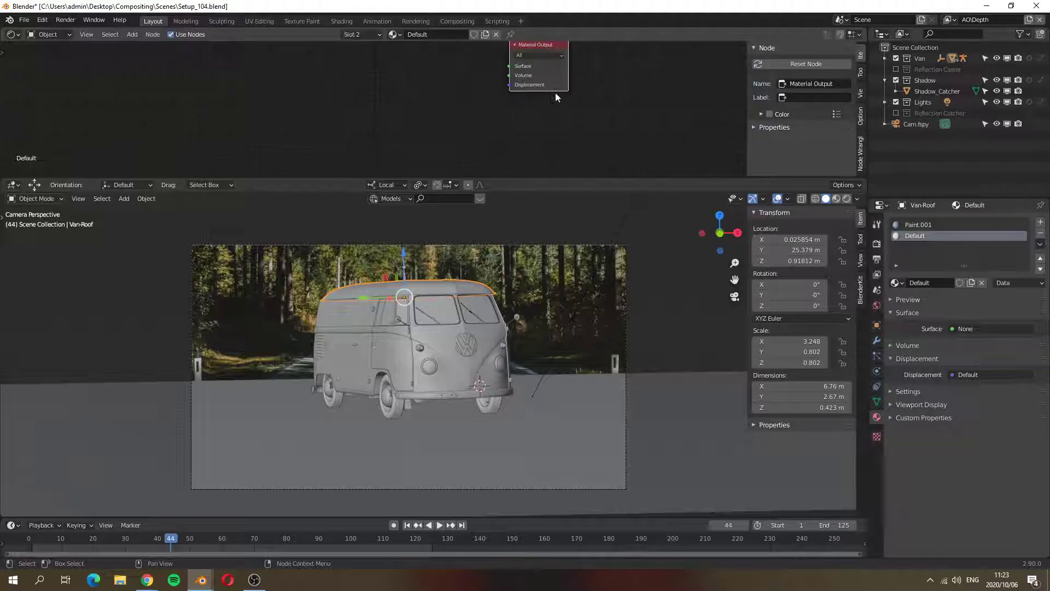
pyautogui.moveTo(547, 91); pyautogui.dragTo(481, 137, button='middle')
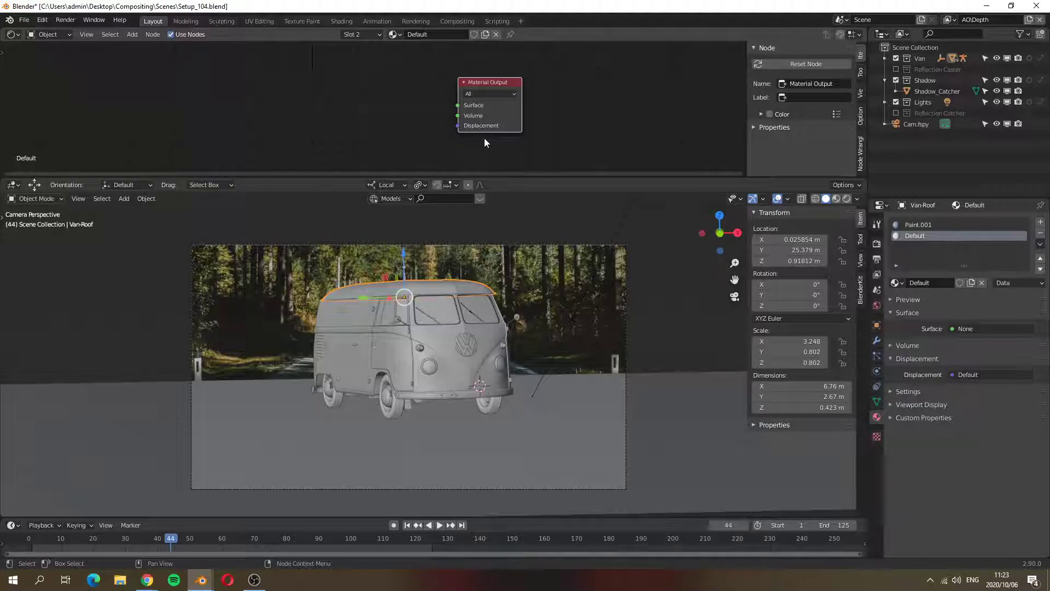
# Set the AO\Depth view layer's Material Override to the Default material
pyautogui.click(877, 274)
pyautogui.scroll(-1, 1020, 355)
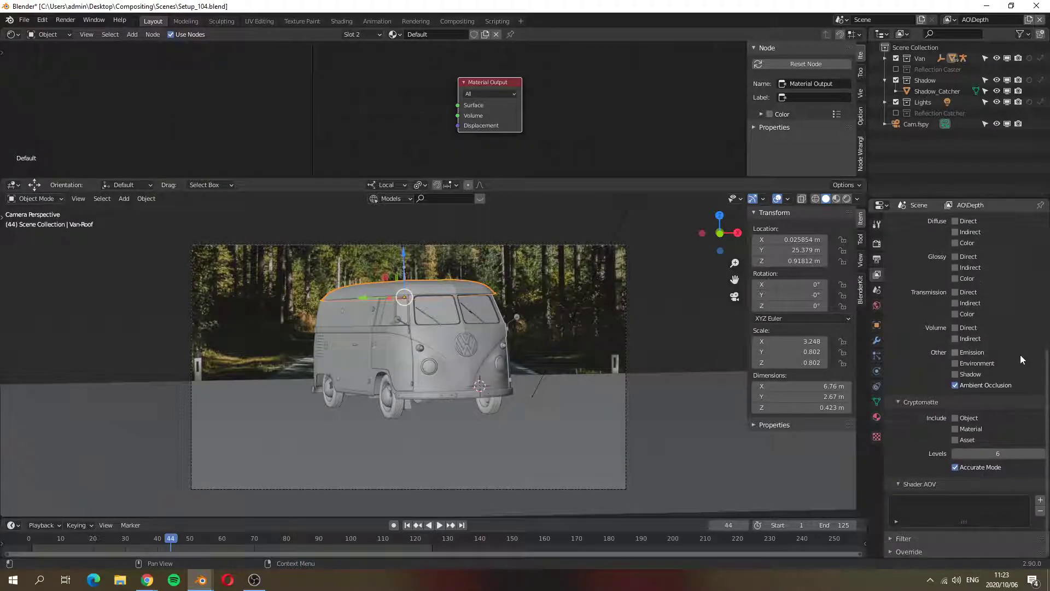
pyautogui.click(891, 552)
pyautogui.scroll(-1, 962, 508)
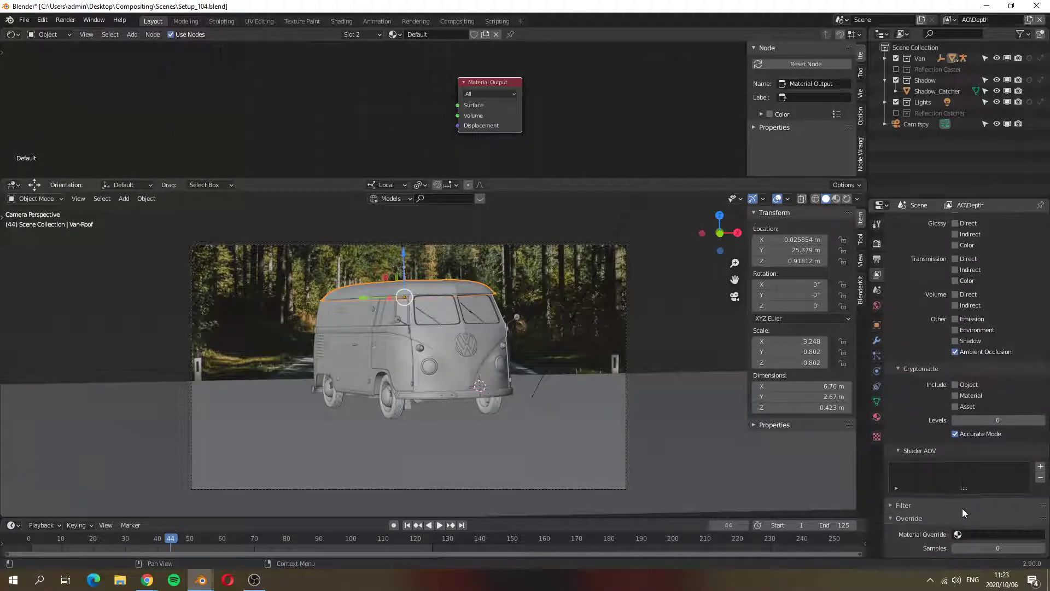
pyautogui.click(981, 533)
pyautogui.write('default')
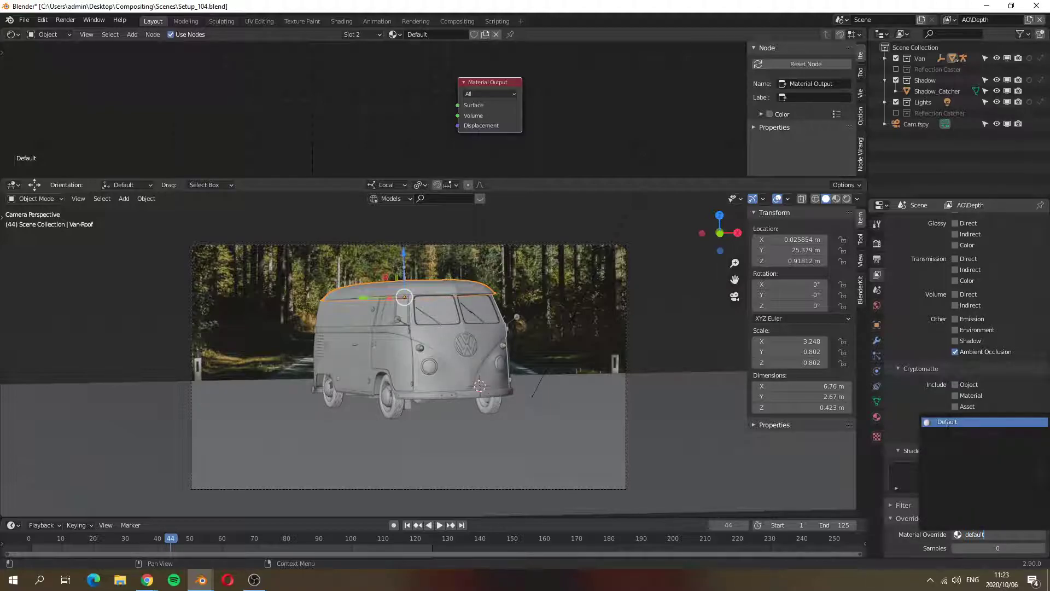
pyautogui.press('Return')
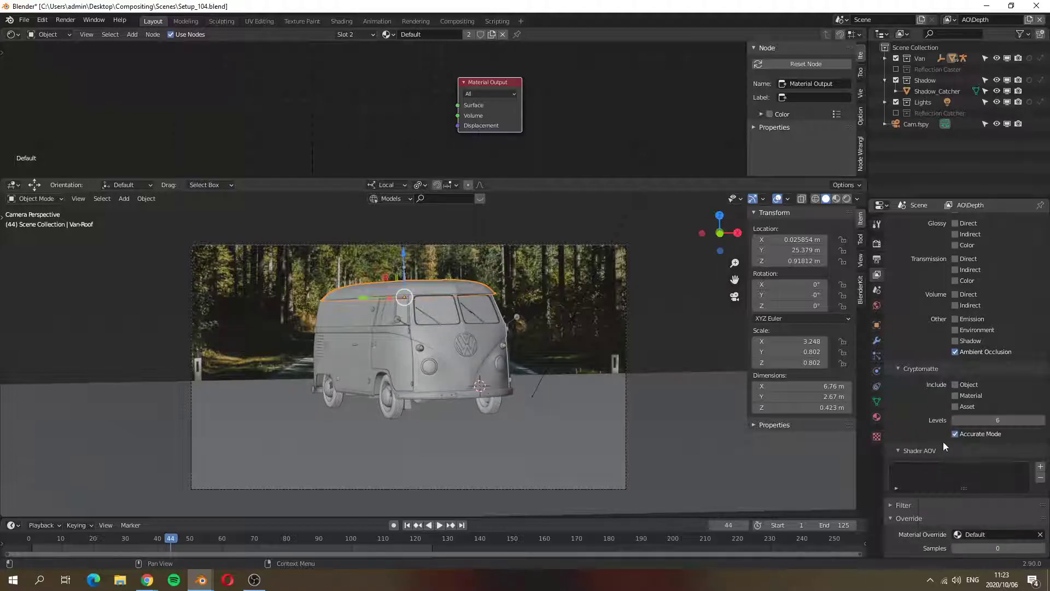
# Turn on Render Single Layer, test render only the AO\Depth layer, and view its AO and Depth passes
pyautogui.scroll(10, 1003, 280)
pyautogui.click(962, 247)
pyautogui.press('F12')
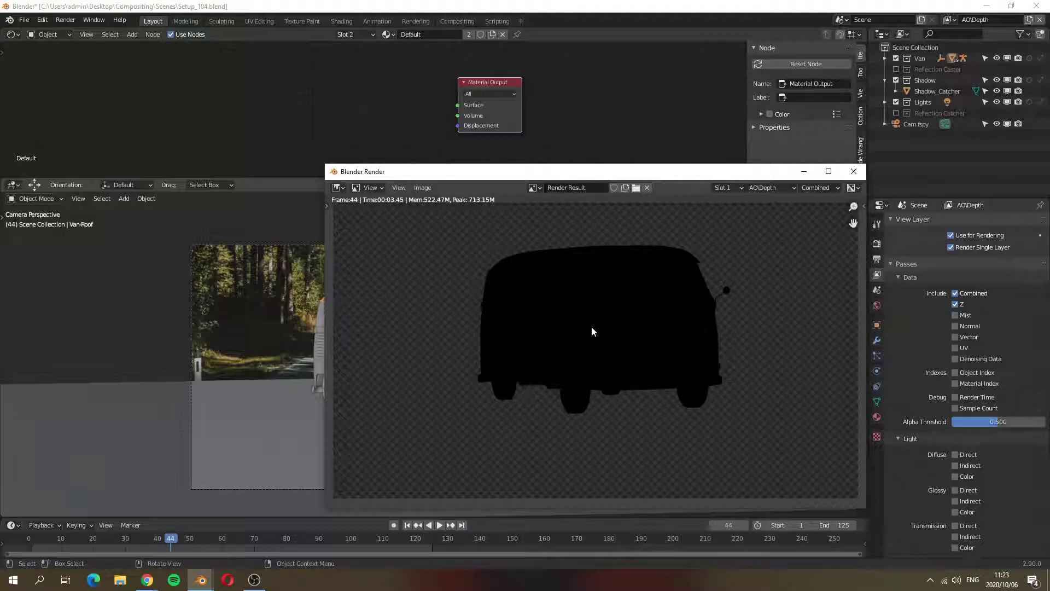
pyautogui.click(818, 188)
pyautogui.click(800, 236)
pyautogui.click(818, 187)
pyautogui.click(802, 227)
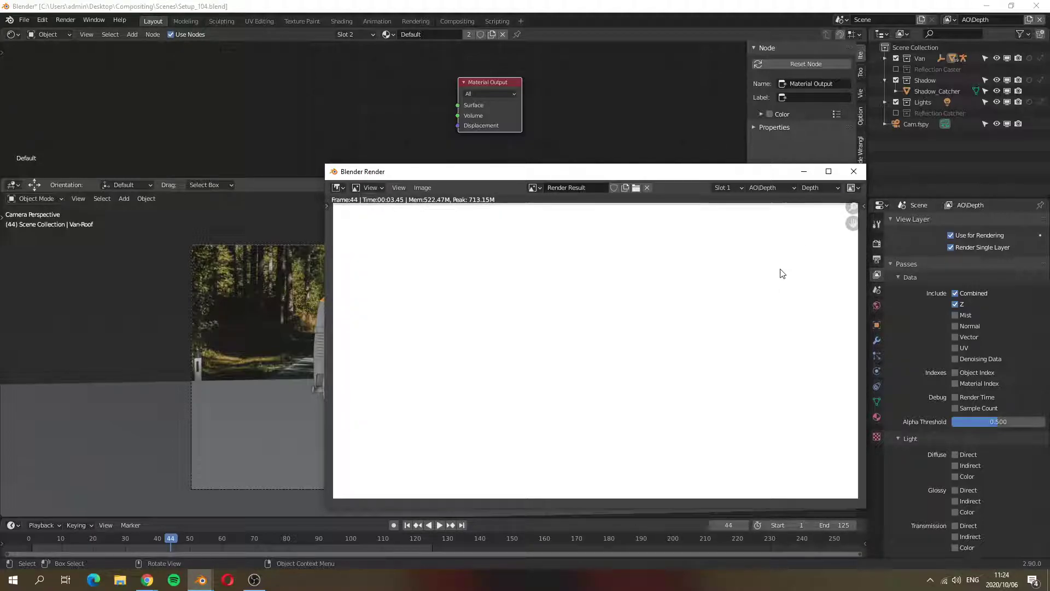
pyautogui.click(853, 172)
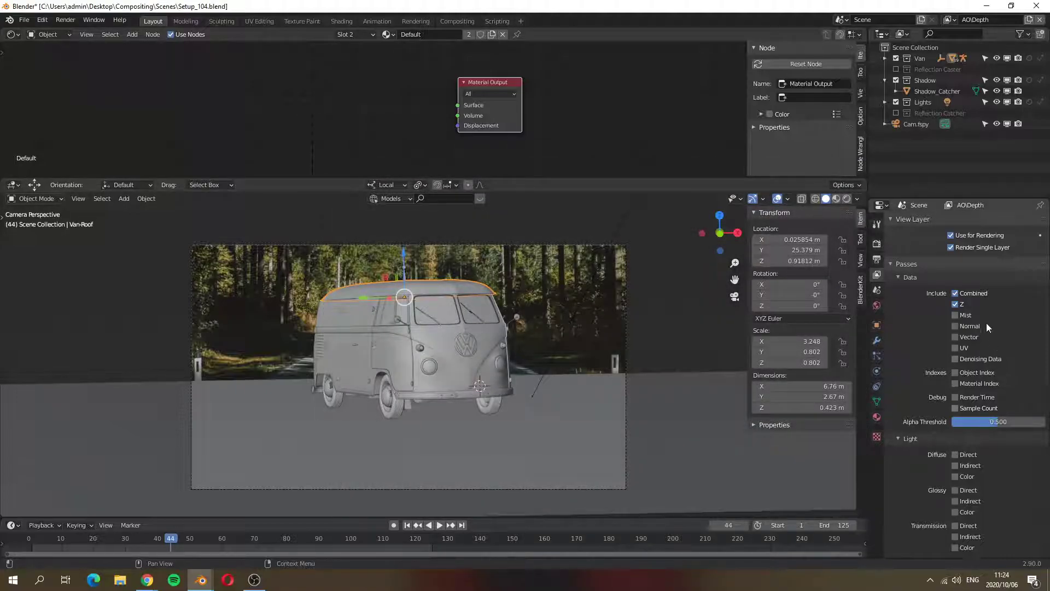
# Turn off Render Single Layer and review the AO\Depth layer's pass settings
pyautogui.click(951, 247)
pyautogui.scroll(-5, 967, 455)
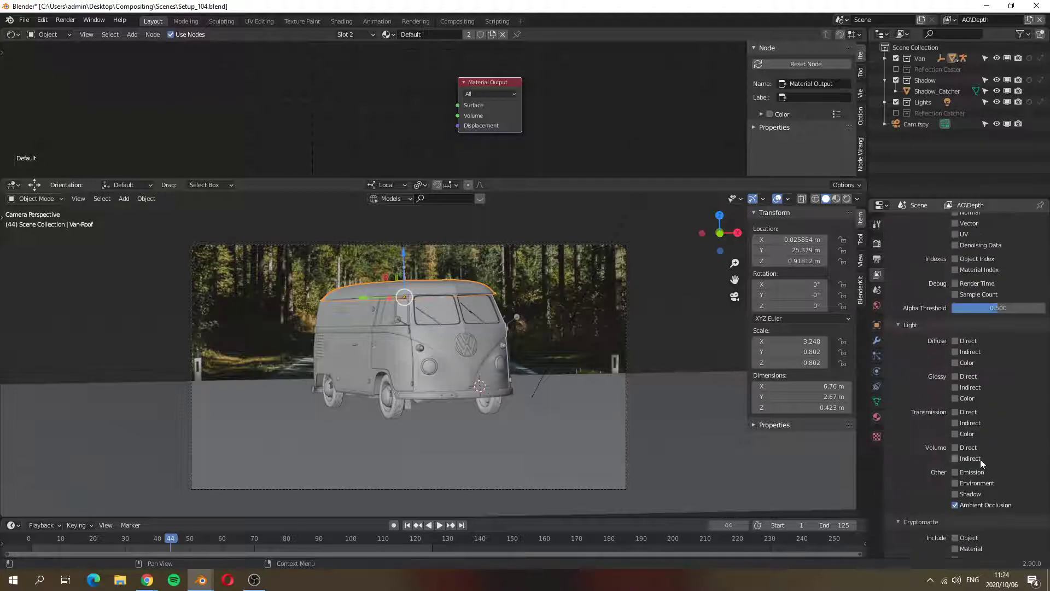
pyautogui.scroll(5, 980, 458)
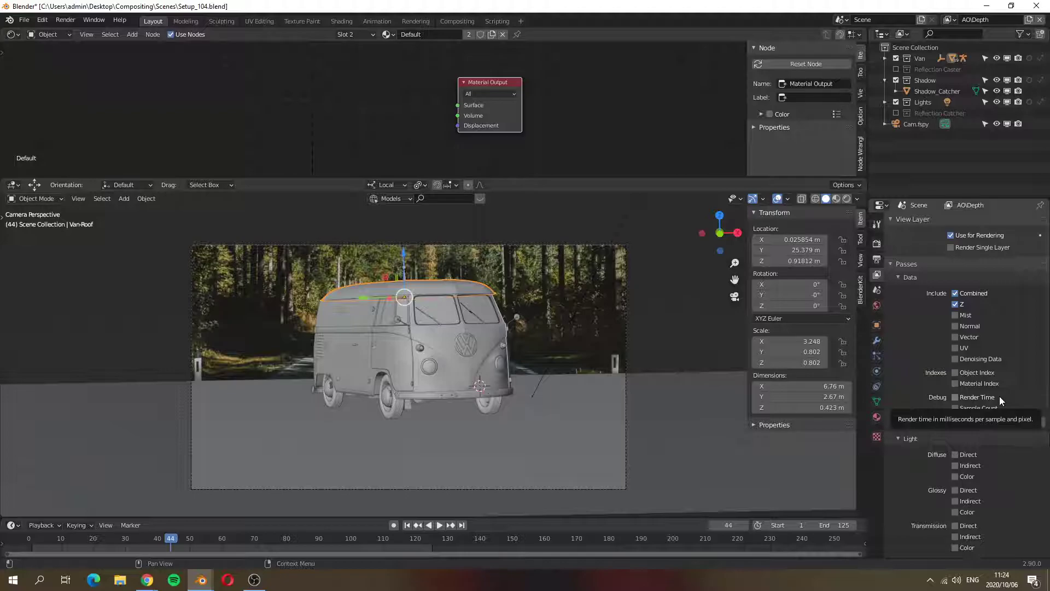
# Switch the preferences' Cycles render devices to None and back to CUDA, toggling the Intel Core i7-9750H CPU off and on
pyautogui.click(877, 243)
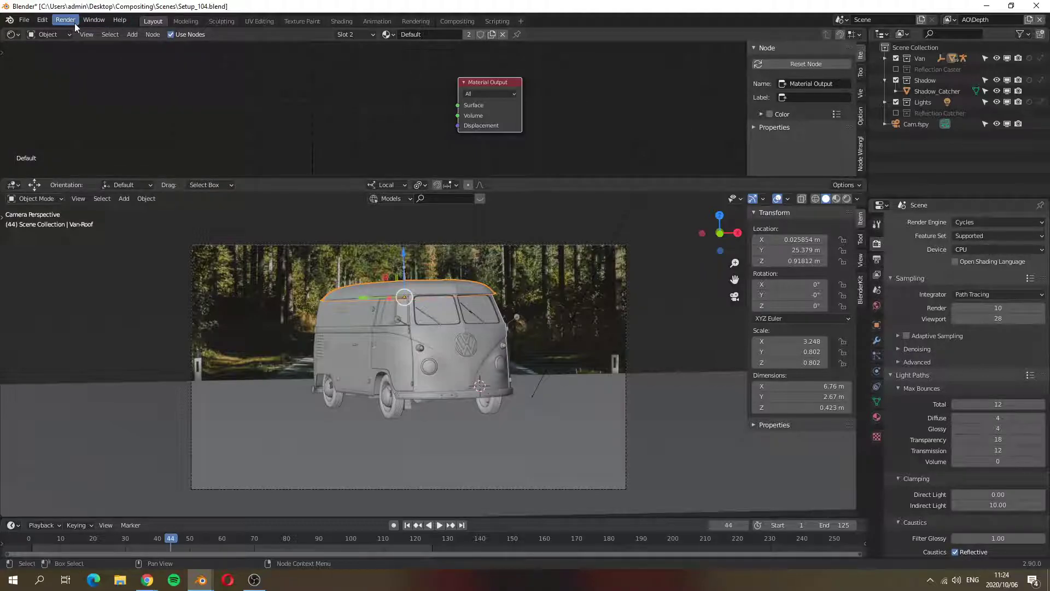
pyautogui.click(42, 20)
pyautogui.click(61, 184)
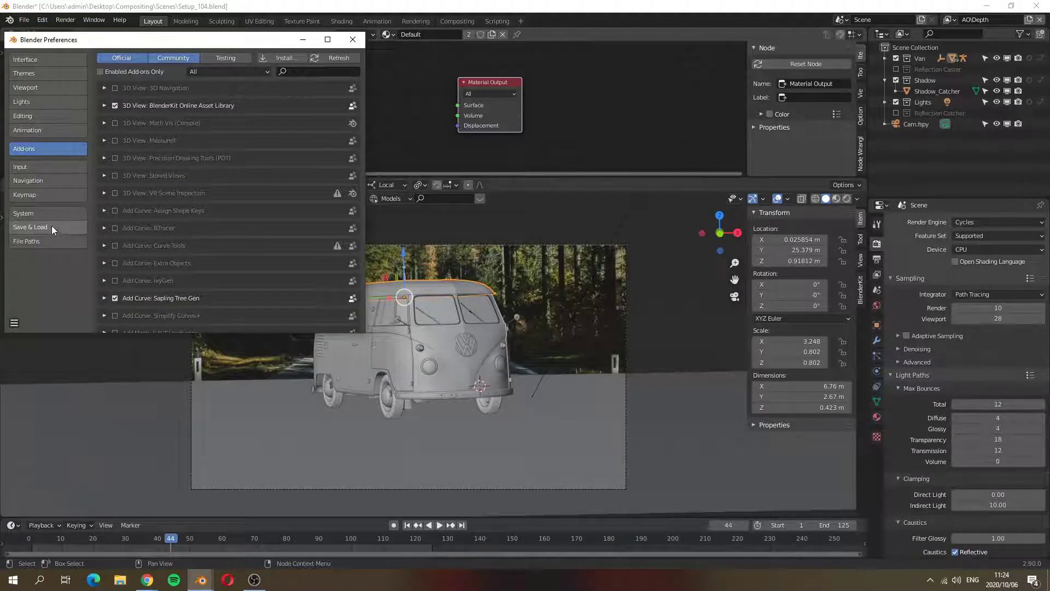
pyautogui.click(42, 212)
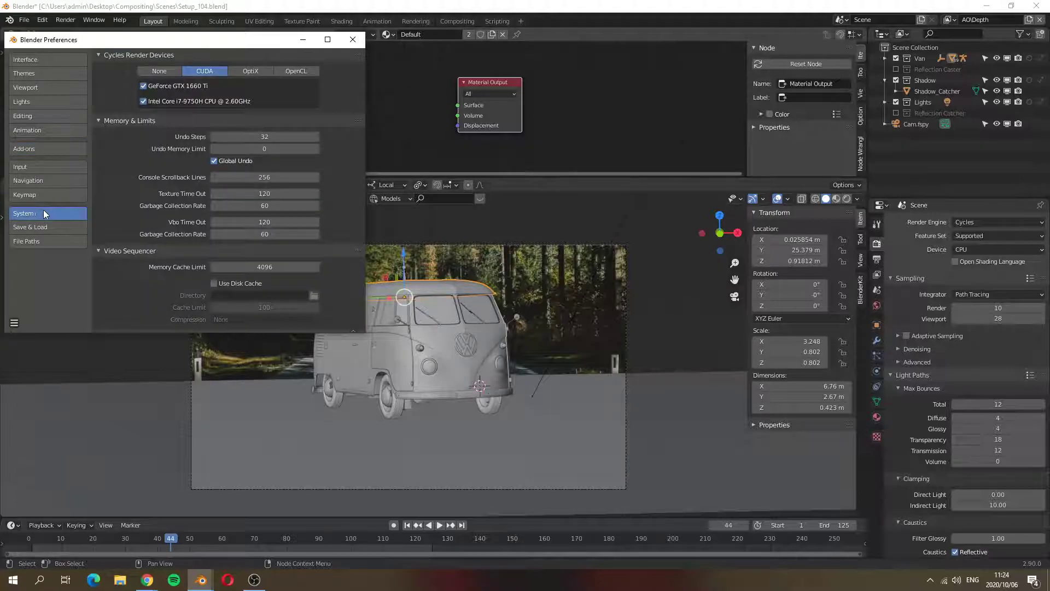
pyautogui.click(157, 71)
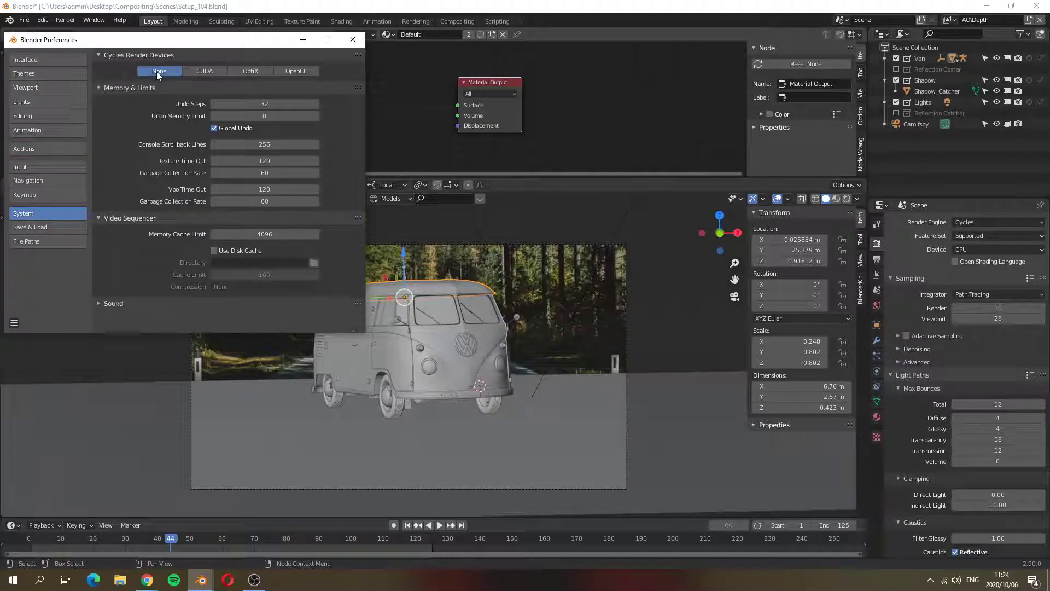
pyautogui.click(205, 72)
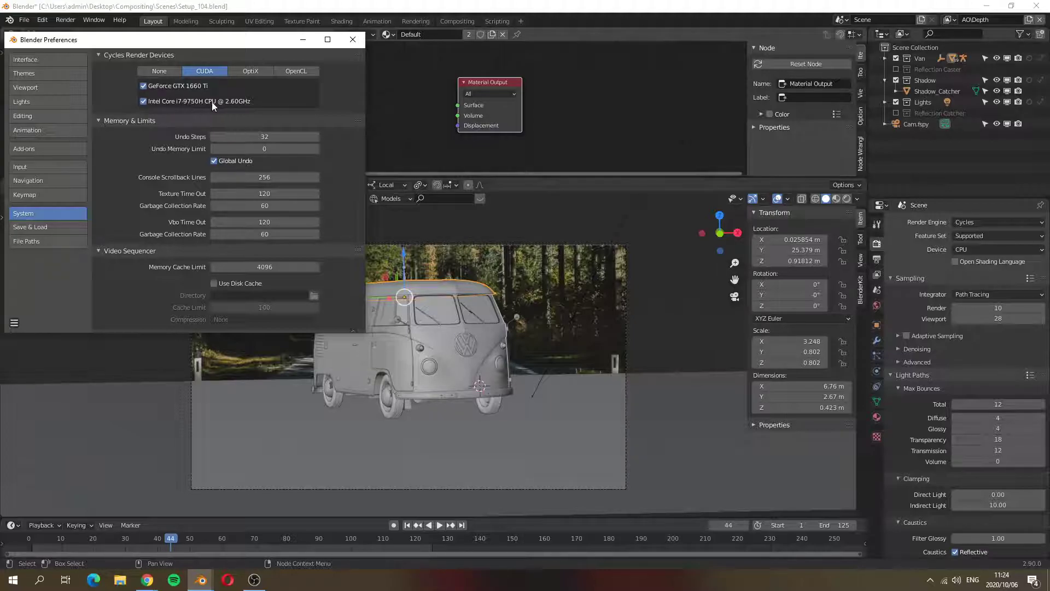
pyautogui.click(144, 101)
pyautogui.click(144, 101)
pyautogui.click(356, 45)
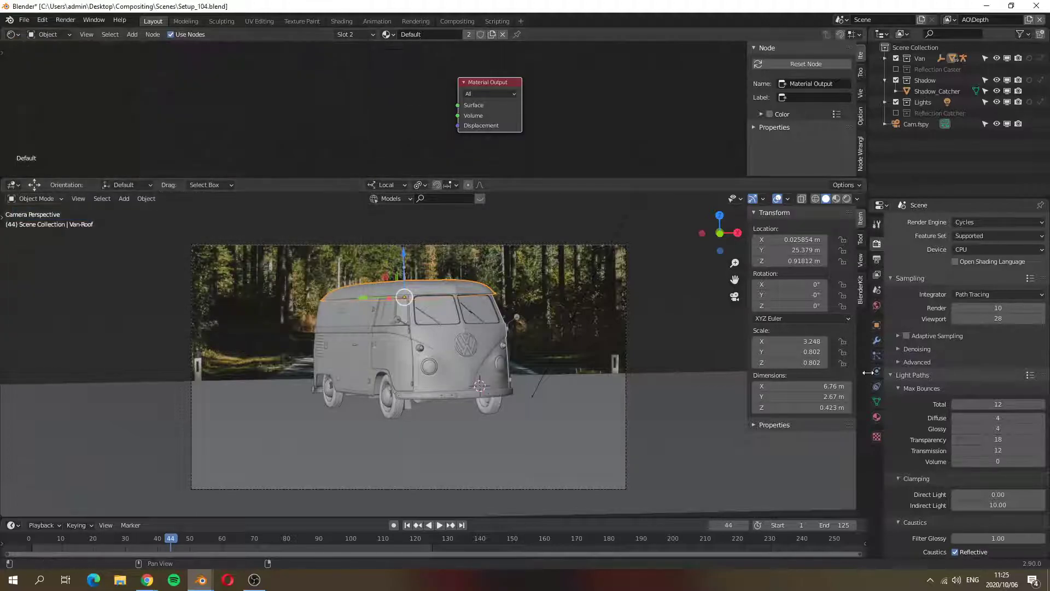
# Show the system memory usage in the status bar
pyautogui.rightClick(1005, 563)
pyautogui.click(934, 533)
# Set the render device to GPU Compute and apply the sampling preset with 512 render and 128 viewport samples
pyautogui.click(994, 249)
pyautogui.click(979, 274)
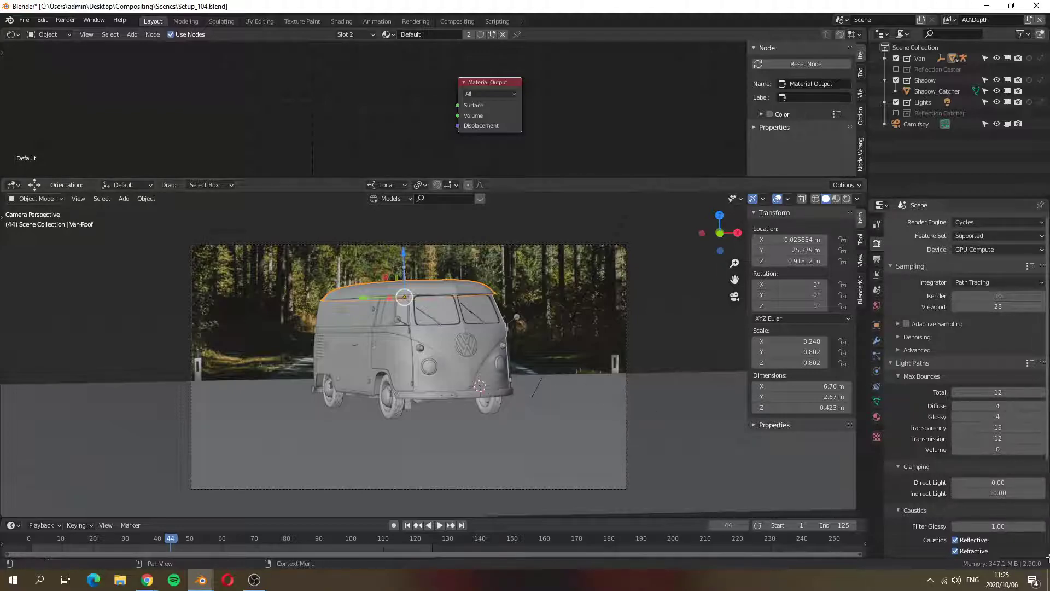
pyautogui.click(976, 250)
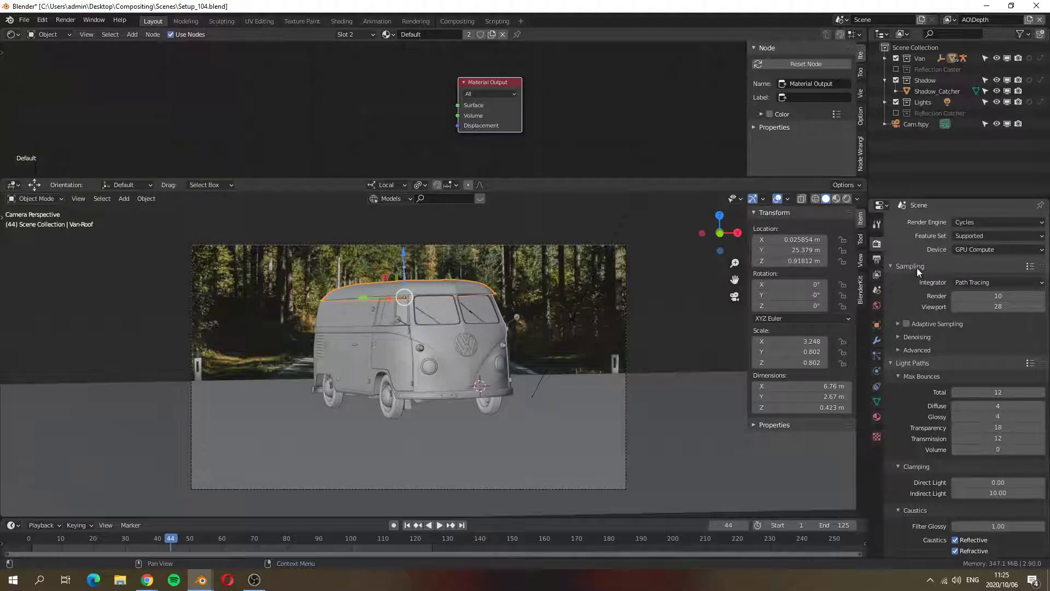
pyautogui.click(1031, 267)
pyautogui.click(994, 215)
# Try enabling render denoising and check which denoisers are available
pyautogui.click(900, 336)
pyautogui.click(956, 353)
pyautogui.click(983, 351)
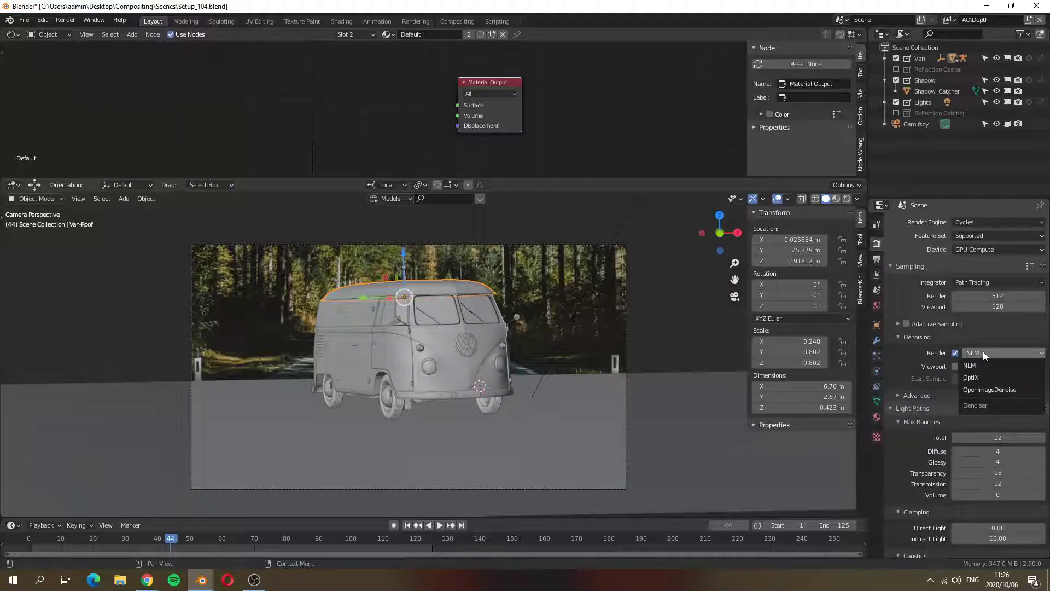
pyautogui.click(984, 352)
pyautogui.click(955, 353)
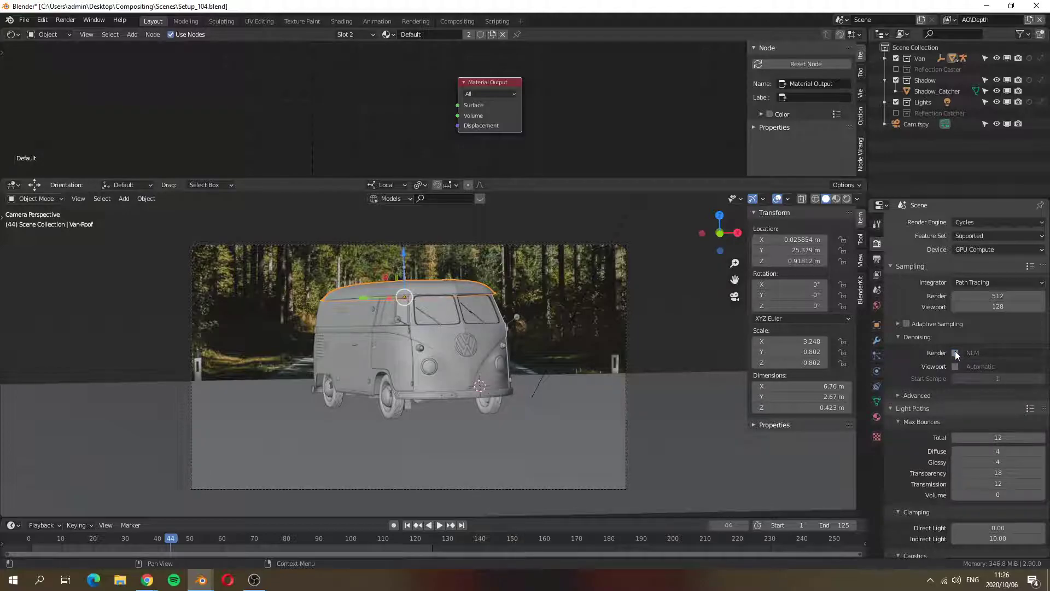
pyautogui.click(903, 338)
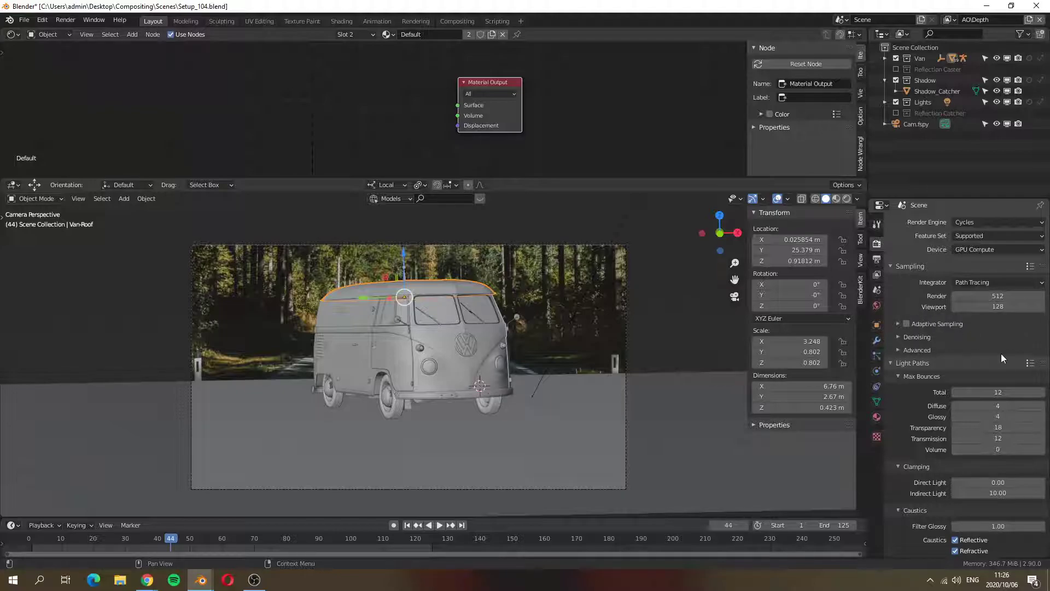
# Try the Limited Global Illumination light paths preset and apply Full Global Illumination instead
pyautogui.scroll(-2, 1002, 354)
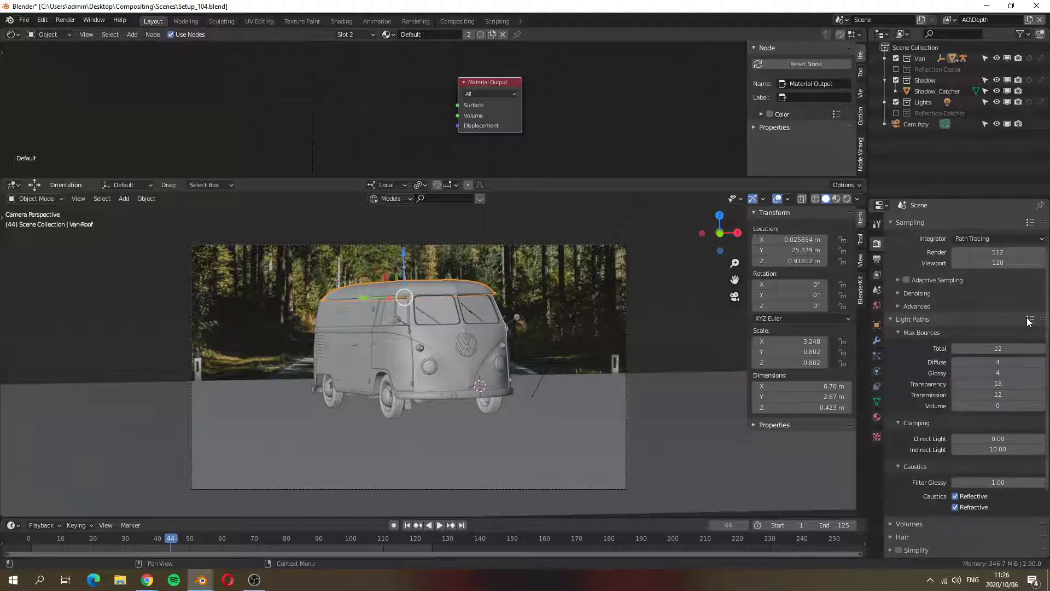
pyautogui.click(1030, 319)
pyautogui.click(978, 277)
pyautogui.click(1031, 319)
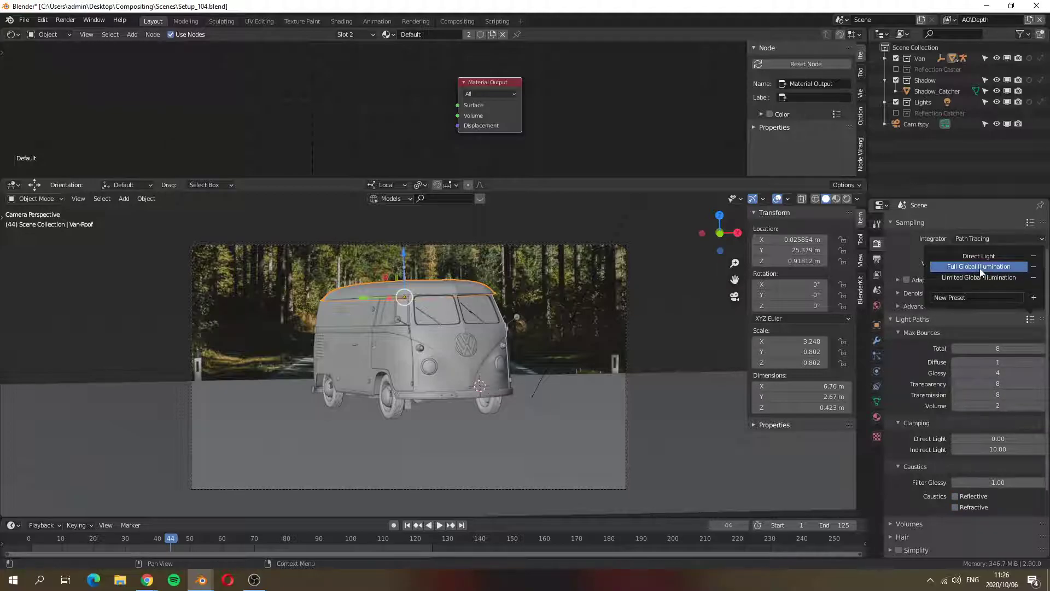
pyautogui.click(980, 267)
pyautogui.click(1030, 321)
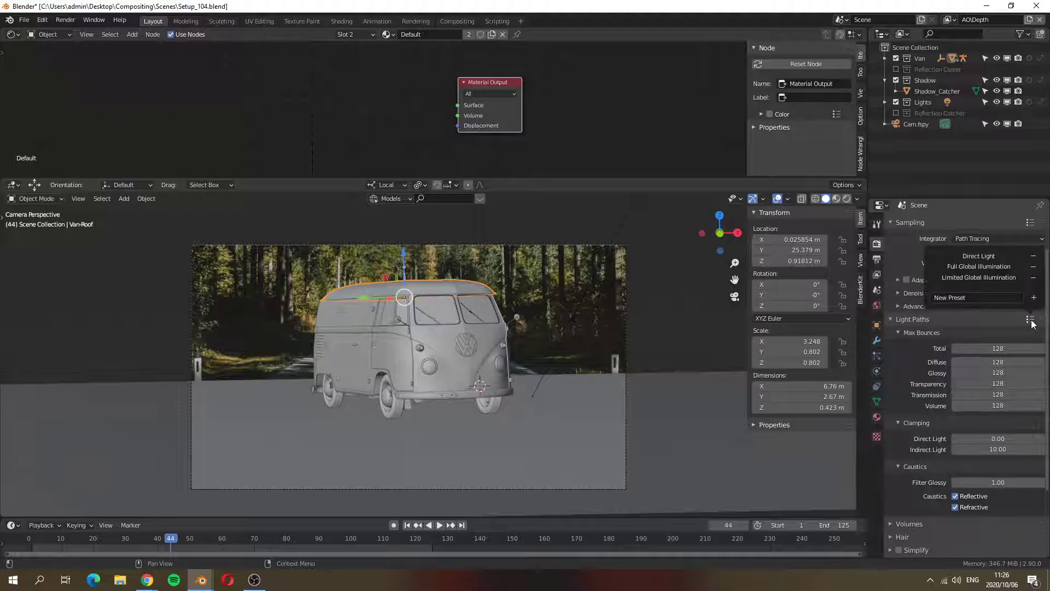
# Apply the Limited Global Illumination light path preset and set both the Transparency and Transmission bounces to 4
pyautogui.click(990, 278)
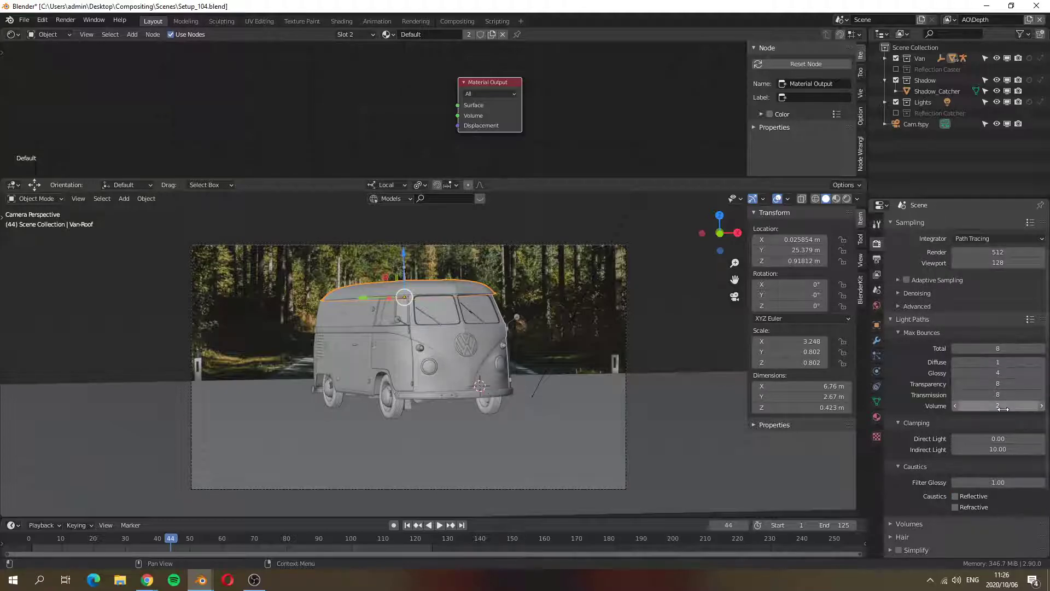
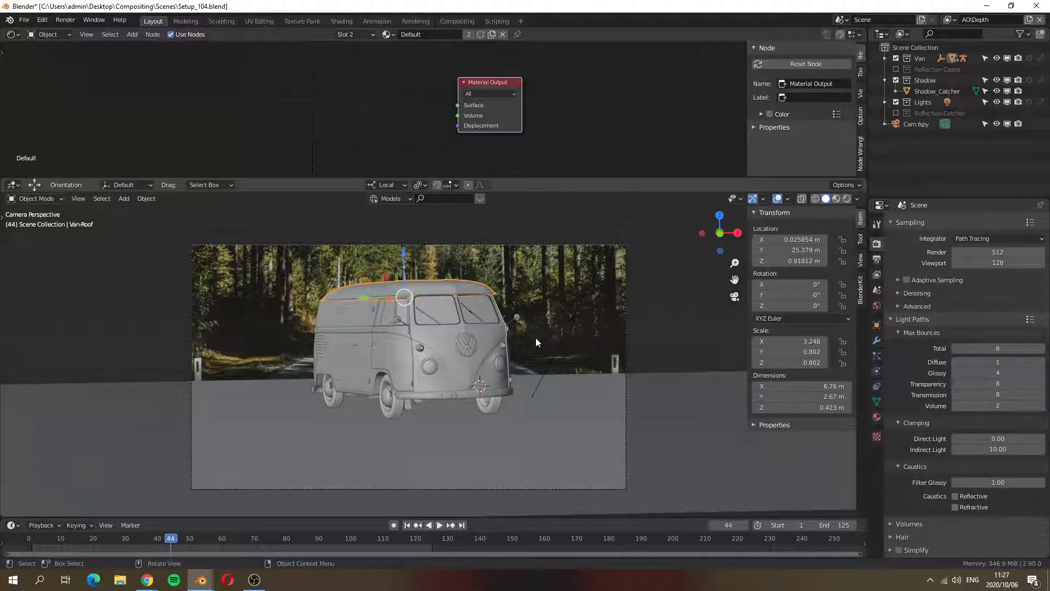
pyautogui.click(1001, 384)
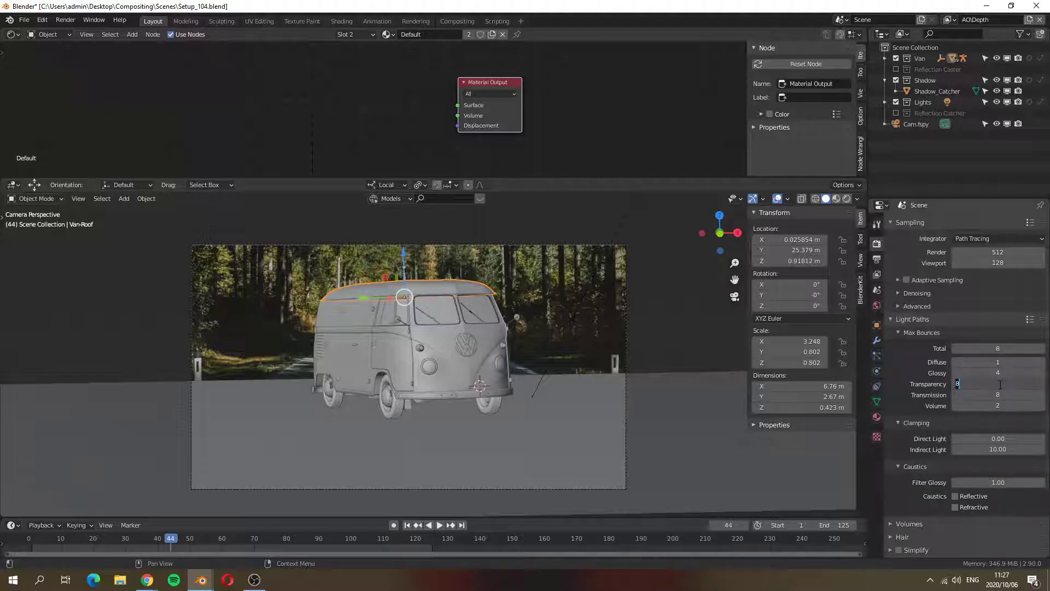
pyautogui.write('4')
pyautogui.press('Return')
pyautogui.click(1008, 395)
pyautogui.write('4')
pyautogui.press('Return')
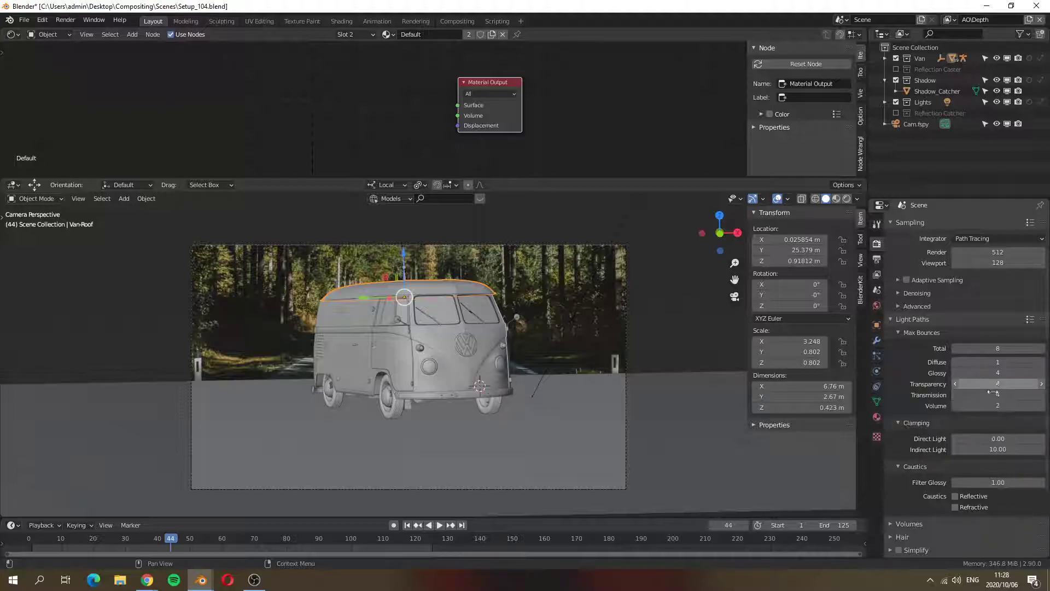
# Render frame 44 with the reduced bounces and move the render window off the light path settings
pyautogui.scroll(-1, 1005, 390)
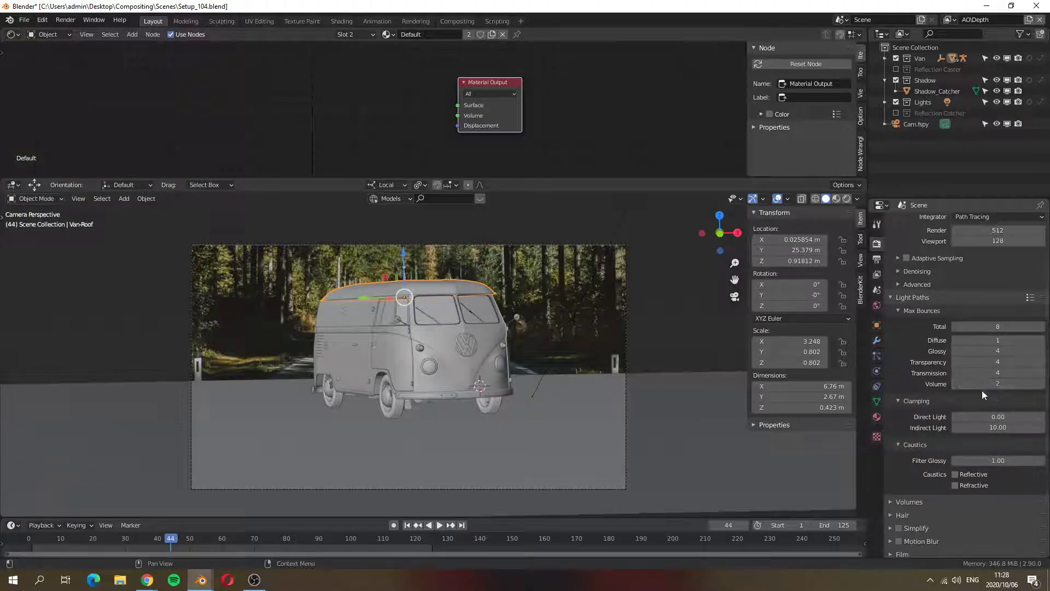
pyautogui.scroll(2, 963, 386)
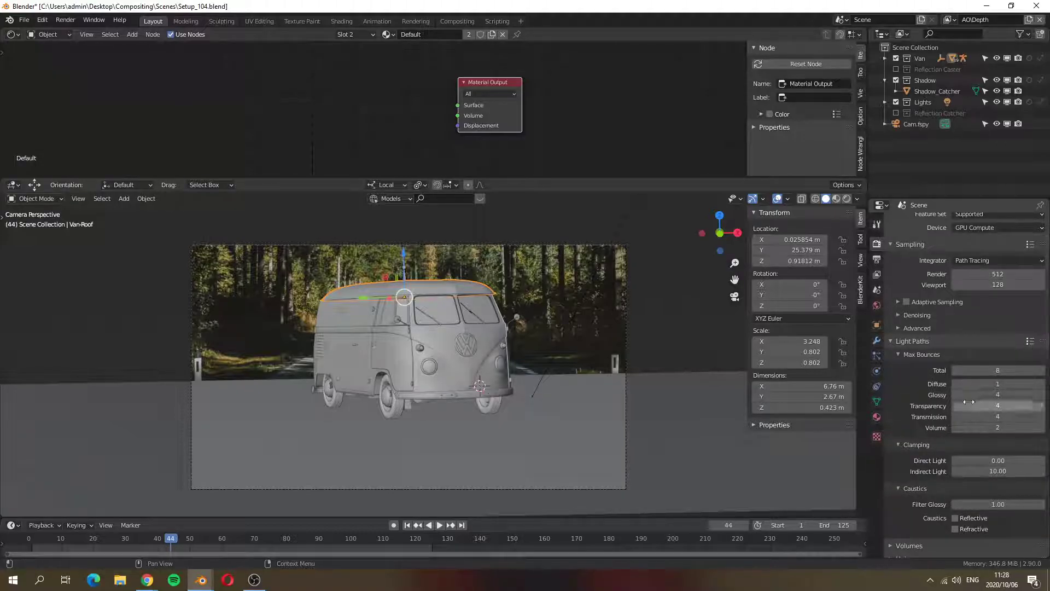
pyautogui.scroll(-5, 968, 401)
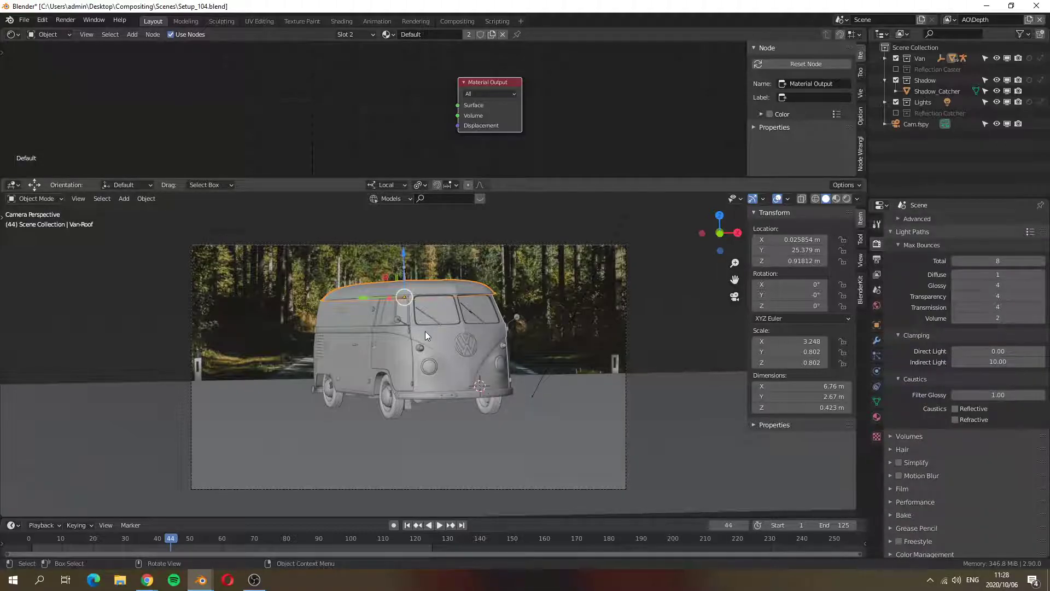
pyautogui.press('F12')
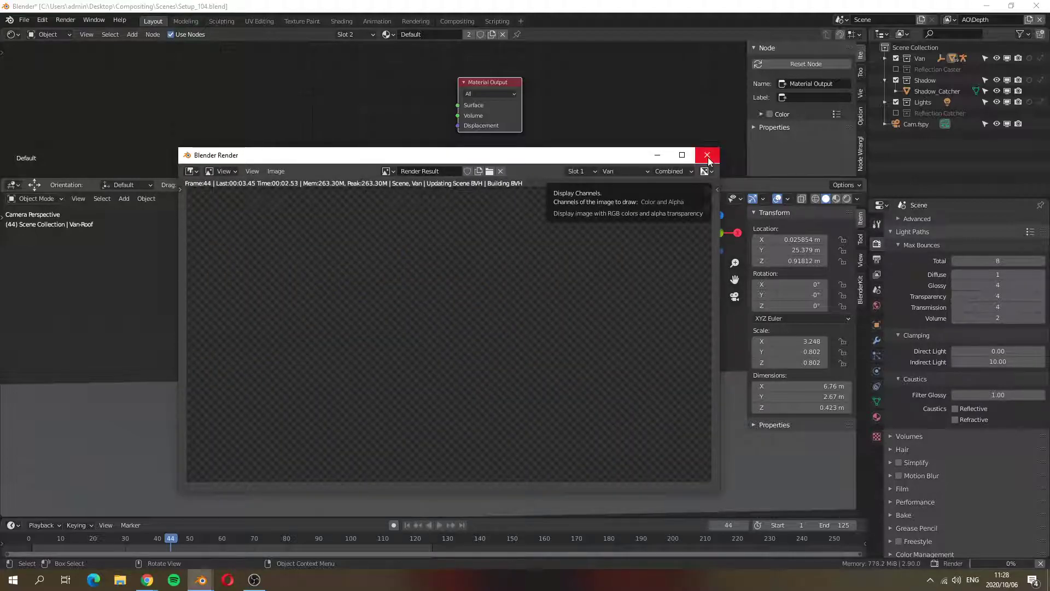
pyautogui.click(707, 156)
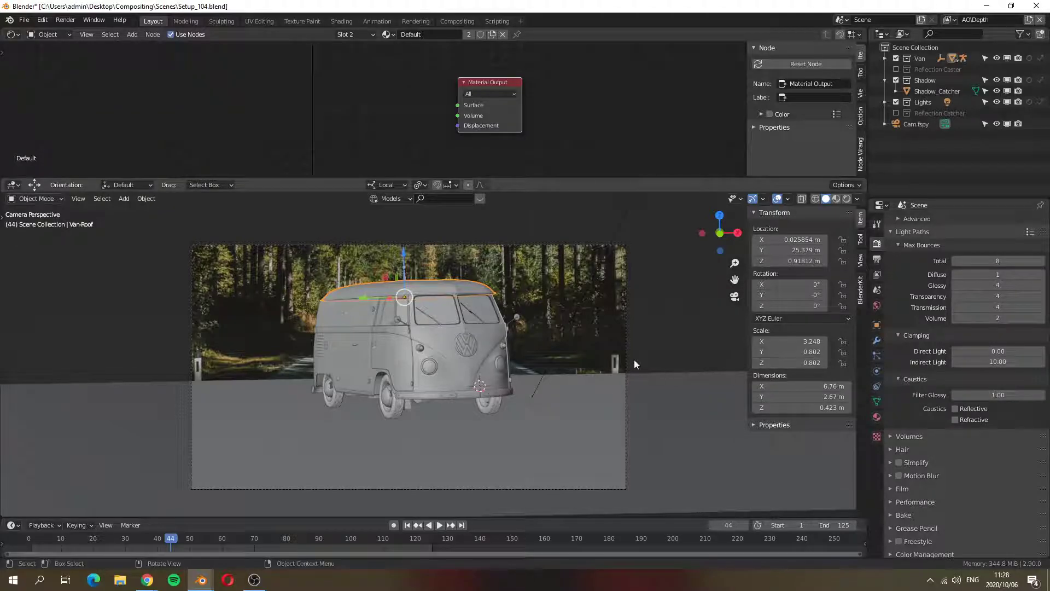
pyautogui.press('F12')
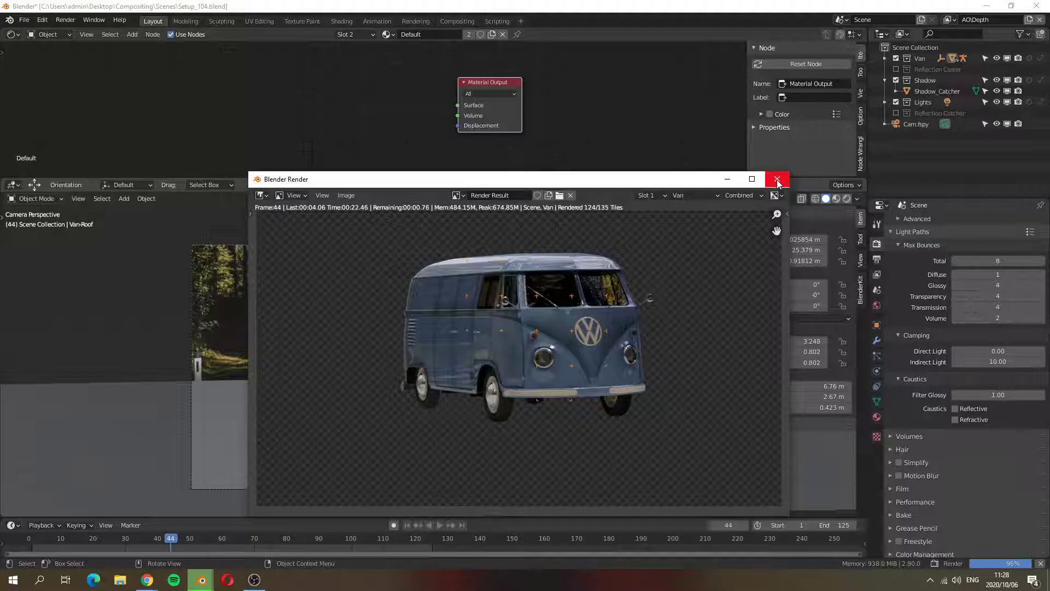
pyautogui.moveTo(562, 178); pyautogui.dragTo(416, 87)
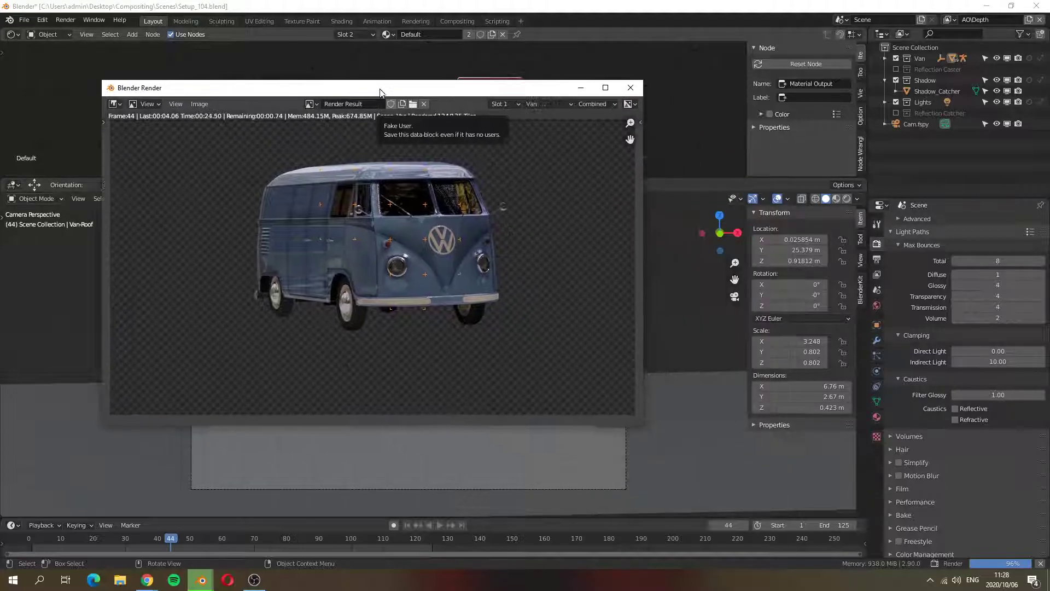
# Examine the rendered van's headlights, wheels, roof and body side for bright highlights and bounced light
pyautogui.moveTo(394, 241); pyautogui.dragTo(463, 241)
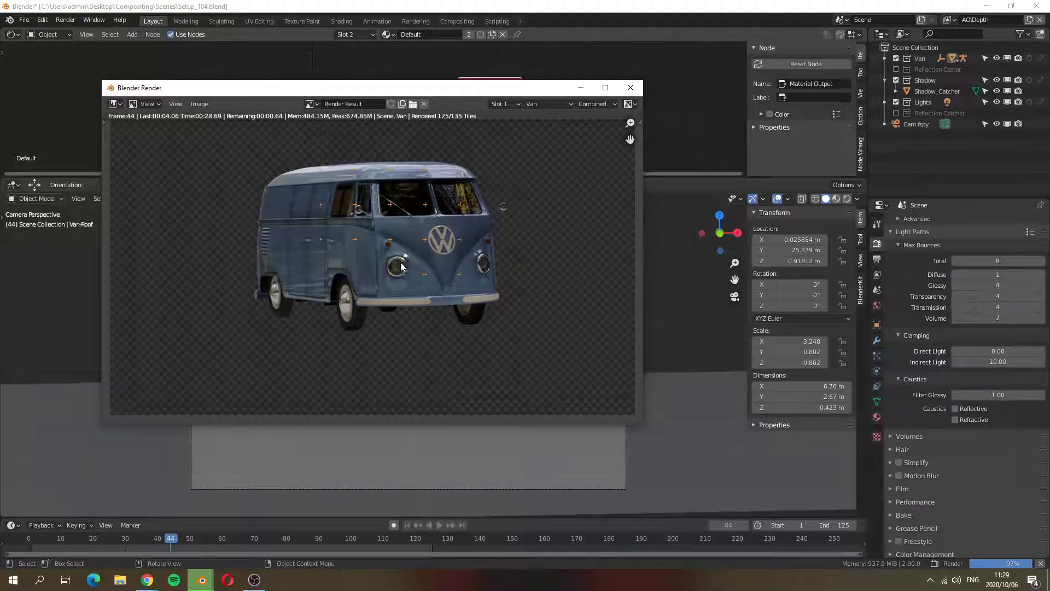
pyautogui.click(346, 315)
pyautogui.moveTo(407, 261); pyautogui.dragTo(407, 260)
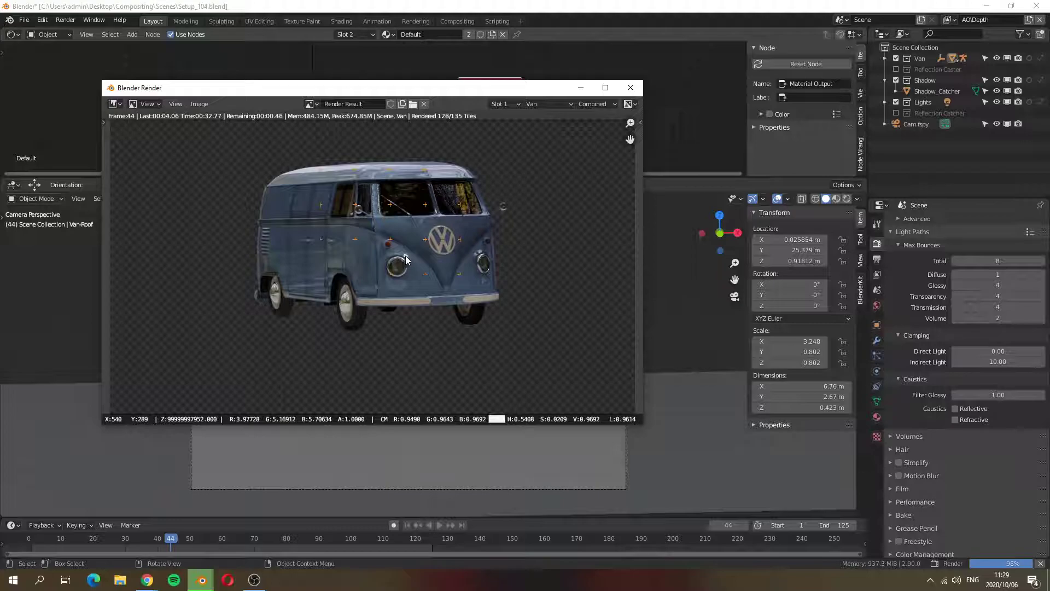
pyautogui.moveTo(406, 260); pyautogui.dragTo(407, 260)
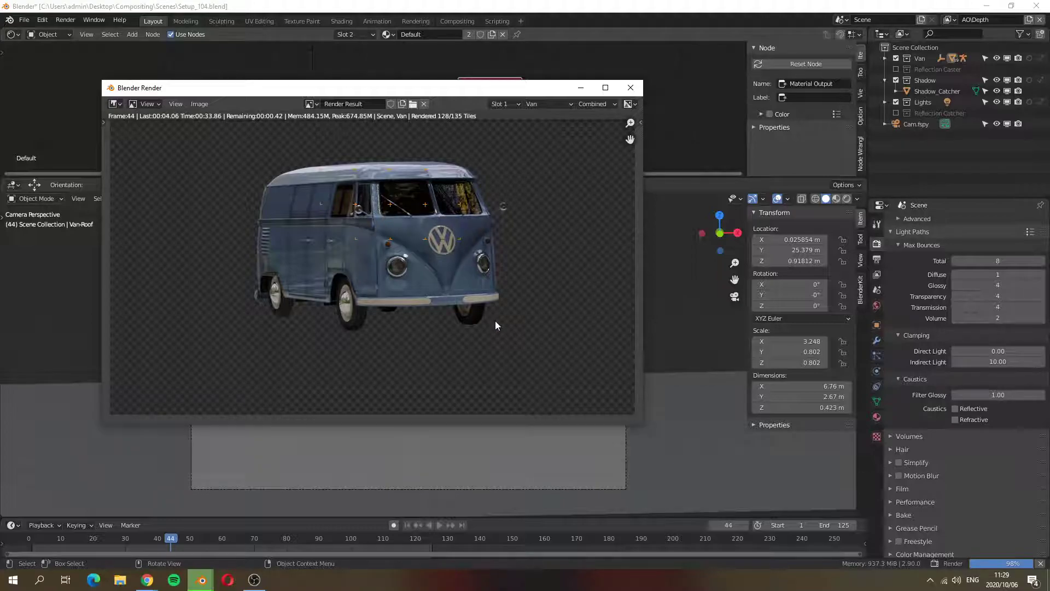
pyautogui.click(481, 251)
pyautogui.click(449, 170)
pyautogui.click(308, 170)
pyautogui.moveTo(309, 171); pyautogui.dragTo(316, 168)
pyautogui.moveTo(419, 303); pyautogui.dragTo(274, 297)
pyautogui.click(261, 241)
pyautogui.moveTo(261, 241); pyautogui.dragTo(262, 242)
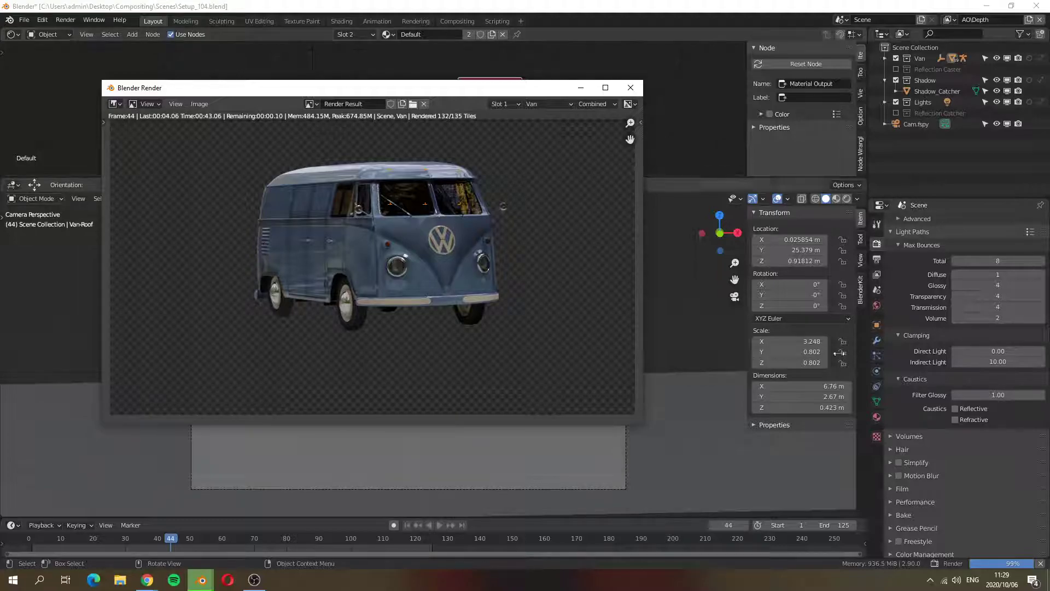
# Set the Indirect Light clamping to 2
pyautogui.click(997, 362)
pyautogui.click(997, 362)
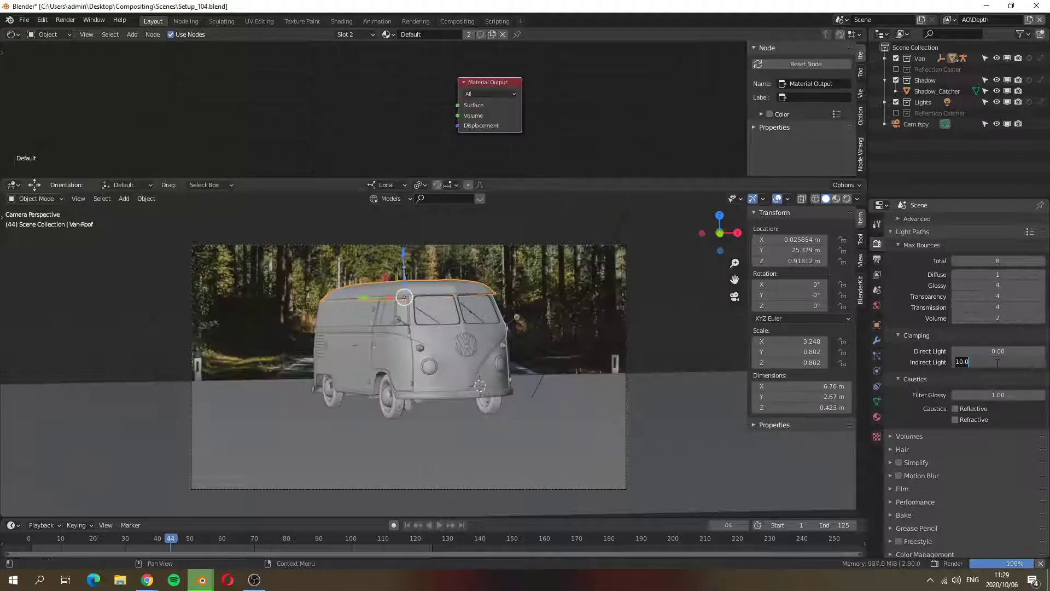
pyautogui.write('2')
pyautogui.press('Return')
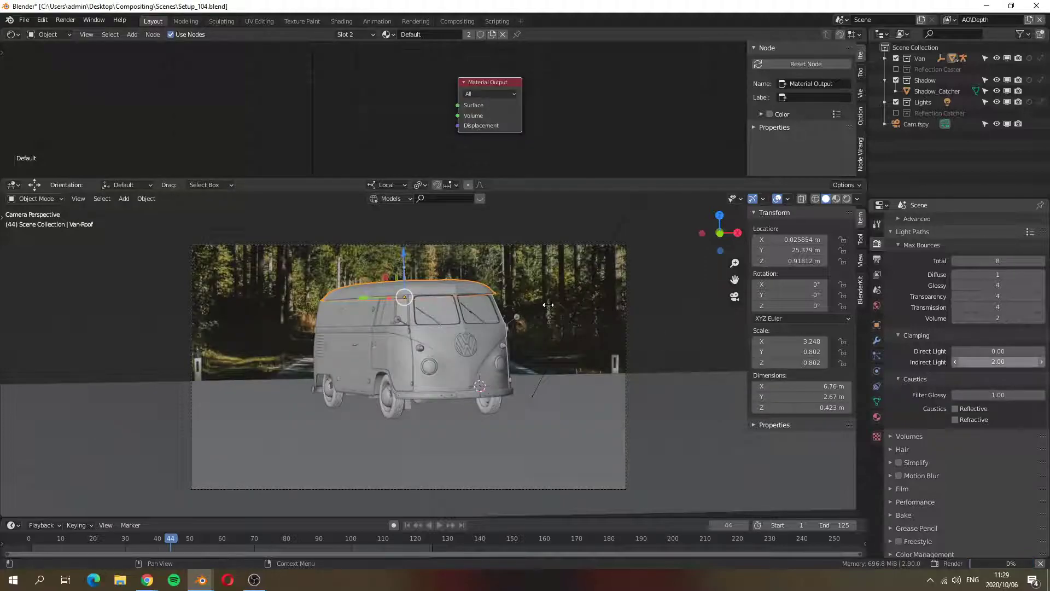
# Bring the running render back into view and choose its Van layer for display
pyautogui.moveTo(201, 580)
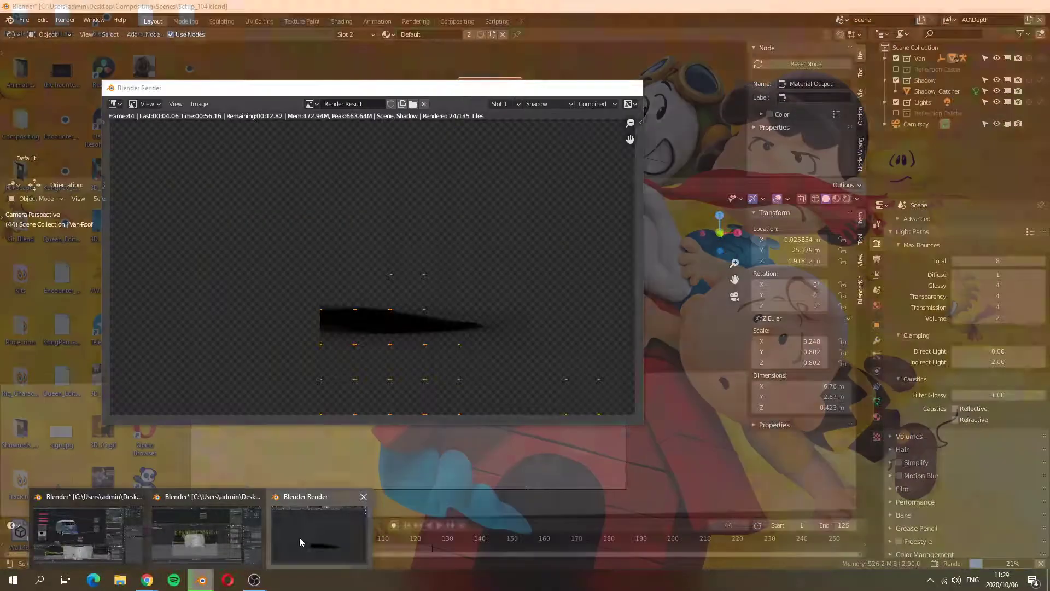
pyautogui.click(300, 538)
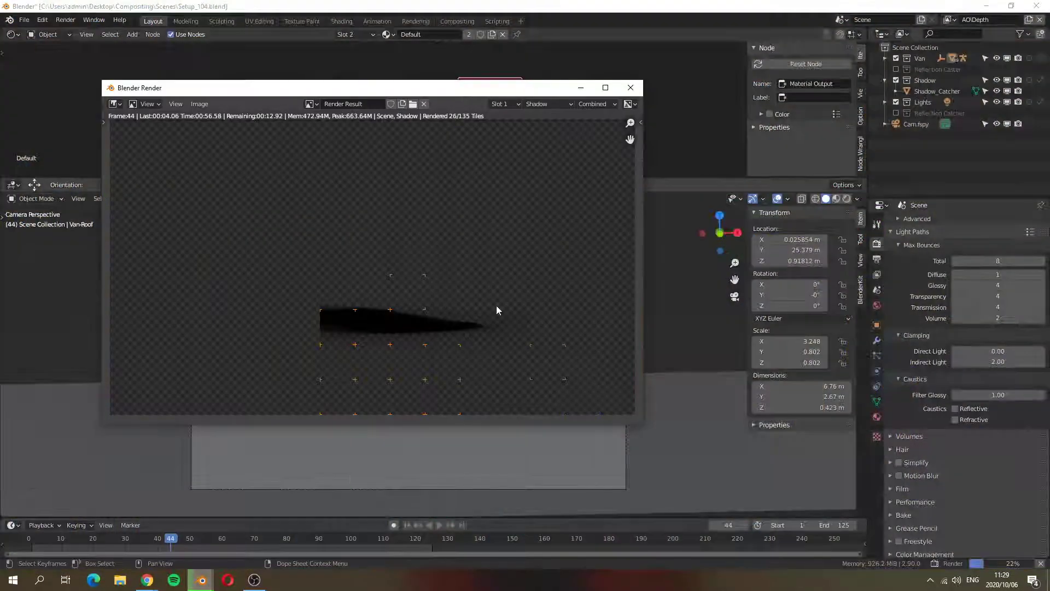
pyautogui.click(568, 104)
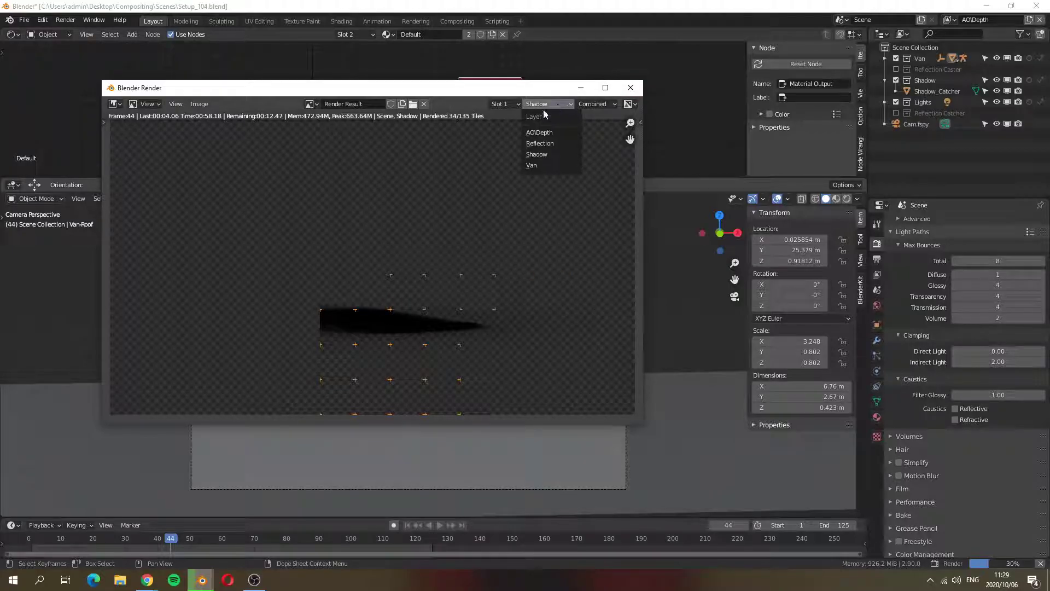
pyautogui.click(542, 165)
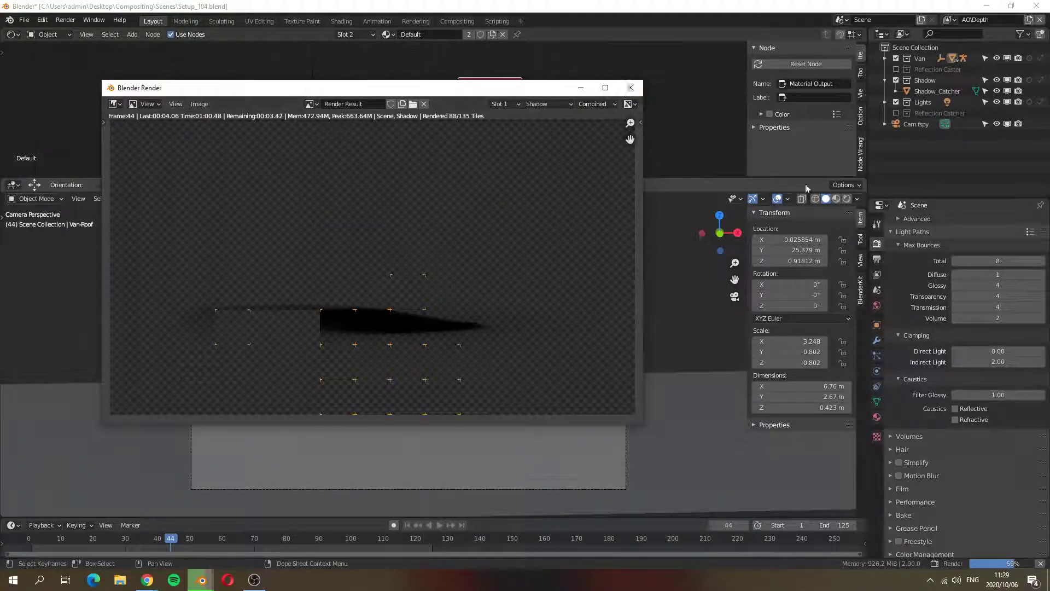
pyautogui.click(737, 155)
# Limit rendering to the single active view layer, start a render of AO\Depth and cancel it
pyautogui.click(877, 274)
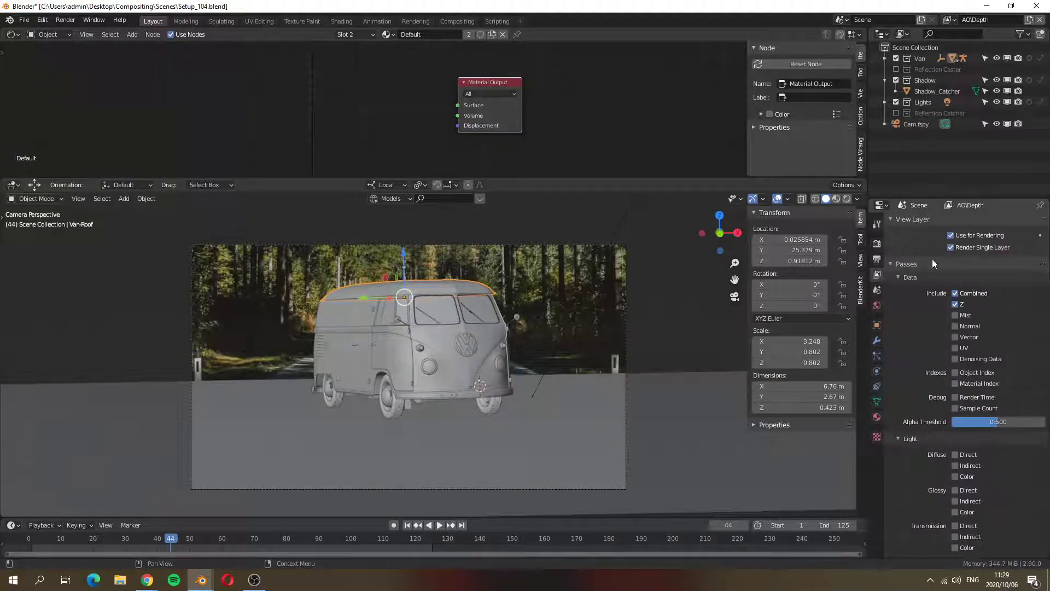
pyautogui.press('F12')
pyautogui.moveTo(567, 189); pyautogui.dragTo(459, 146)
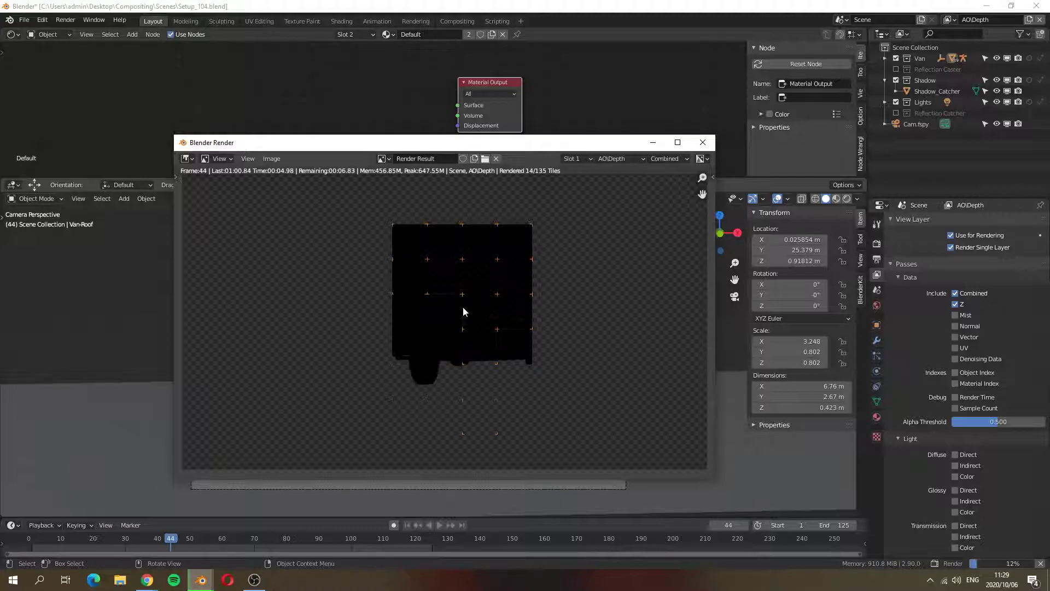
pyautogui.press('Escape')
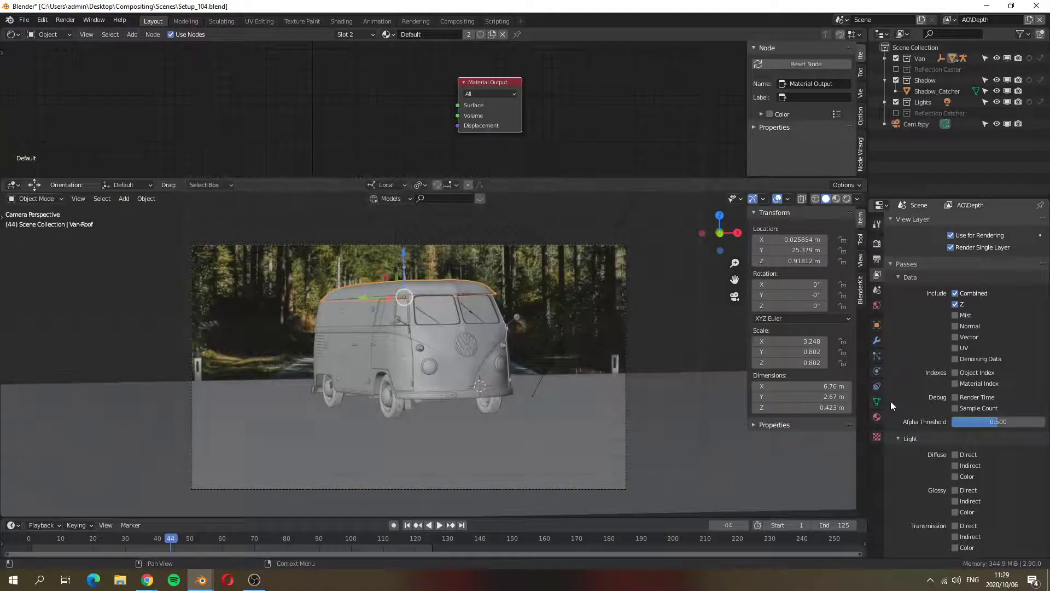
# Switch to the Van view layer, render it to check the clamped highlights and close the render
pyautogui.click(877, 259)
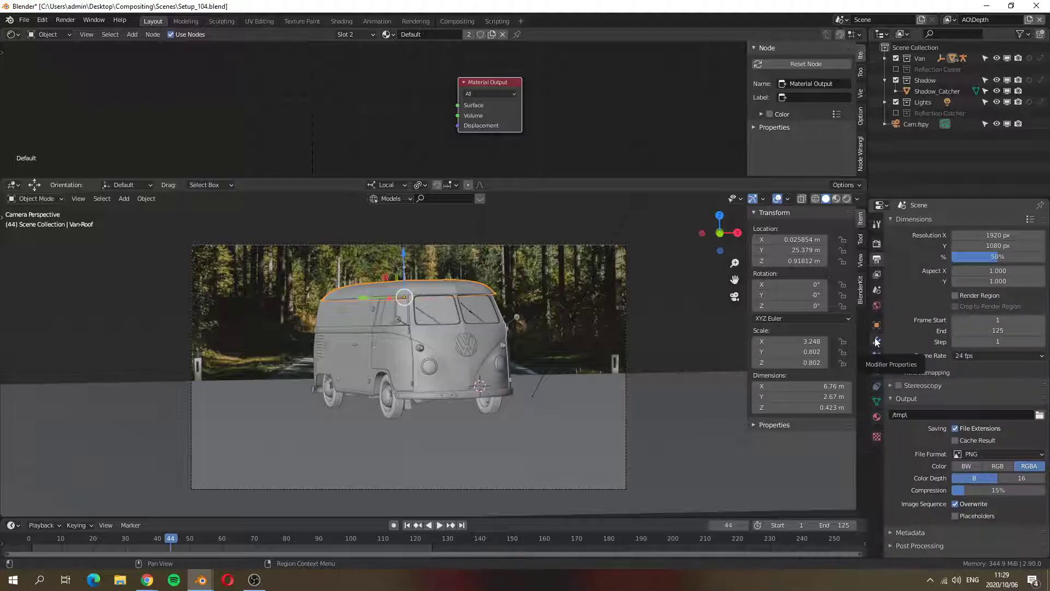
pyautogui.click(877, 274)
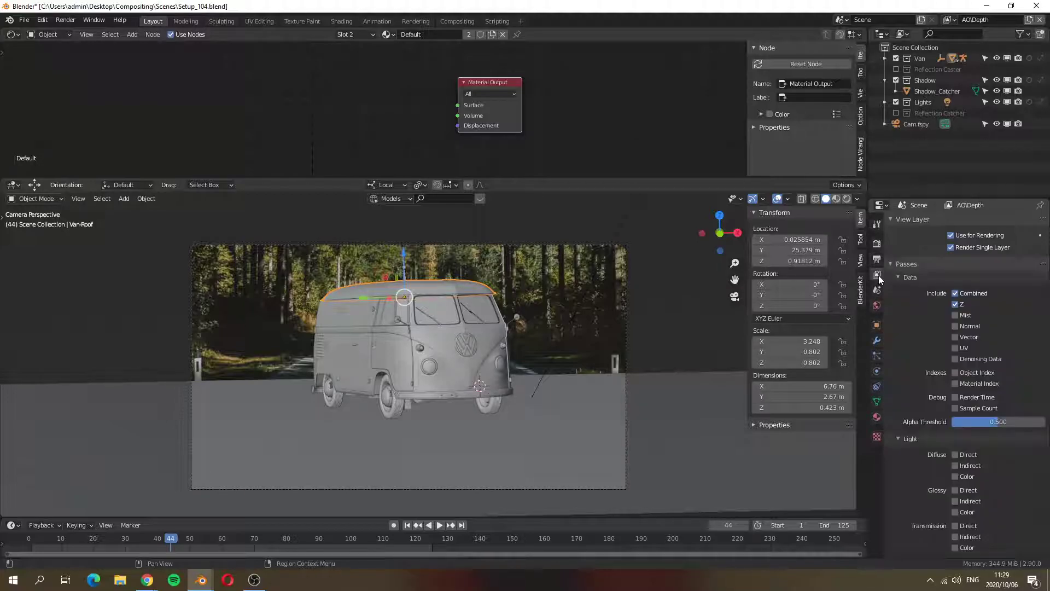
pyautogui.click(954, 19)
pyautogui.click(848, 66)
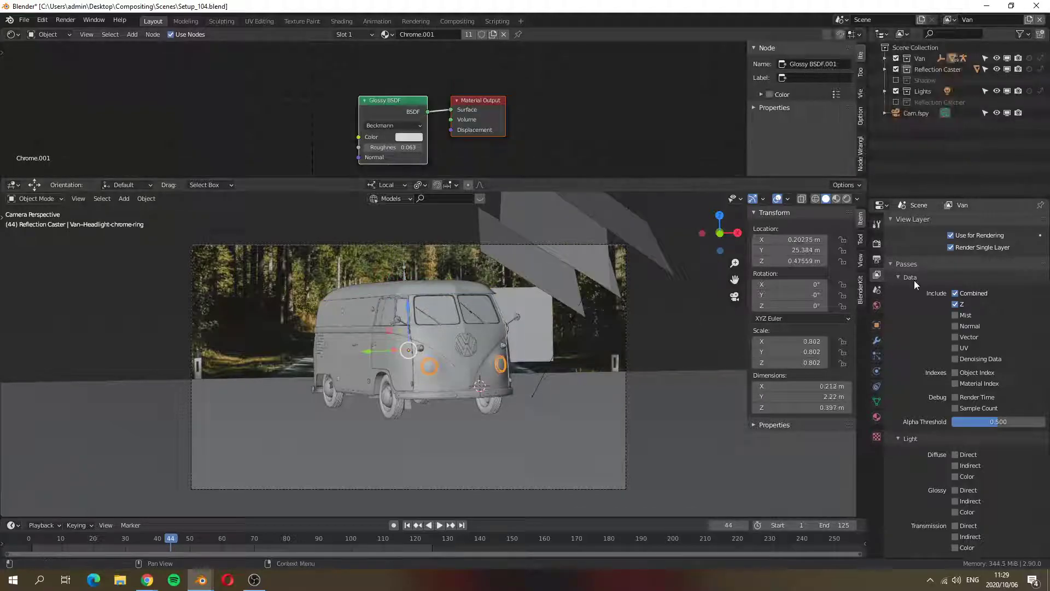
pyautogui.press('F12')
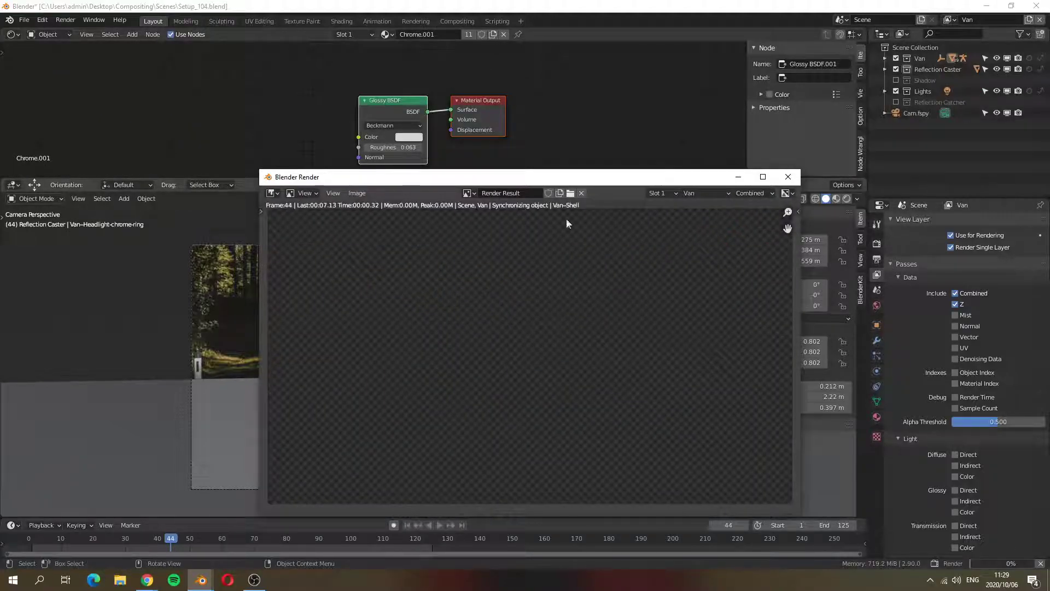
pyautogui.moveTo(556, 177); pyautogui.dragTo(493, 145)
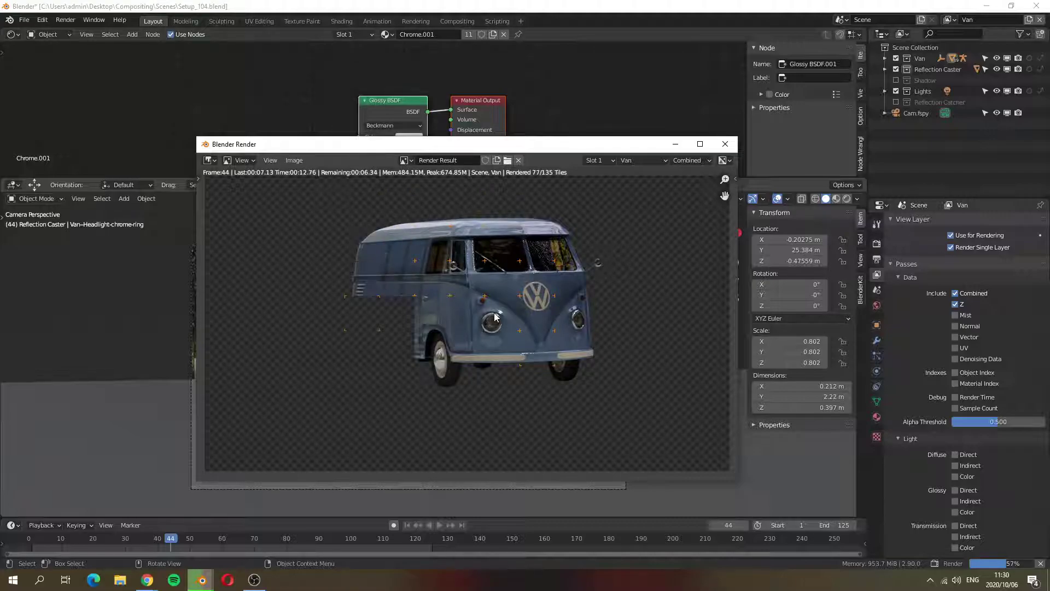
pyautogui.click(726, 144)
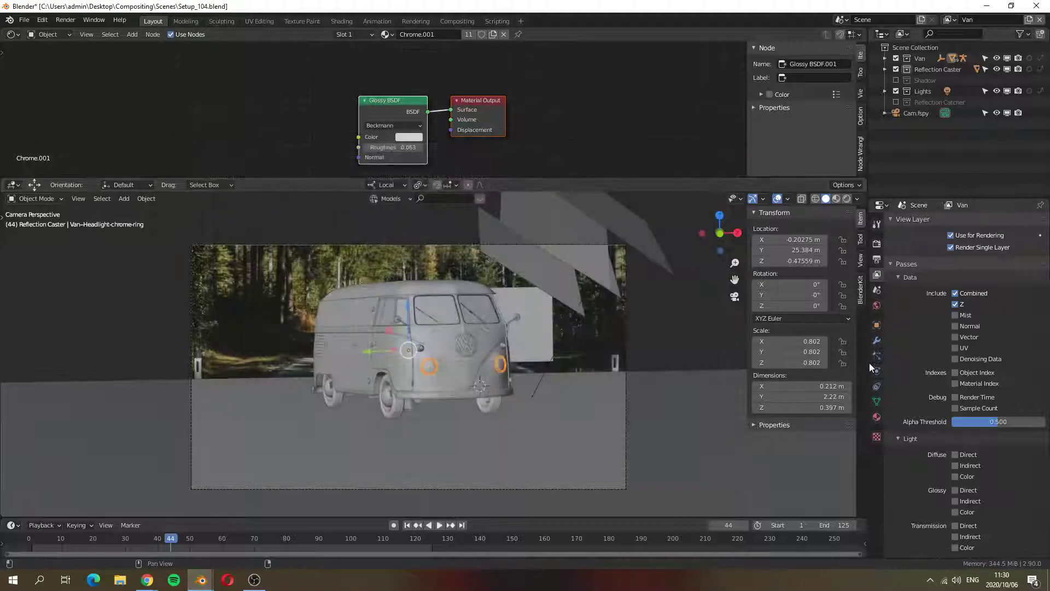
# Set the Indirect Light clamping to 10 and the Direct Light clamping to 0 in the render settings
pyautogui.click(878, 248)
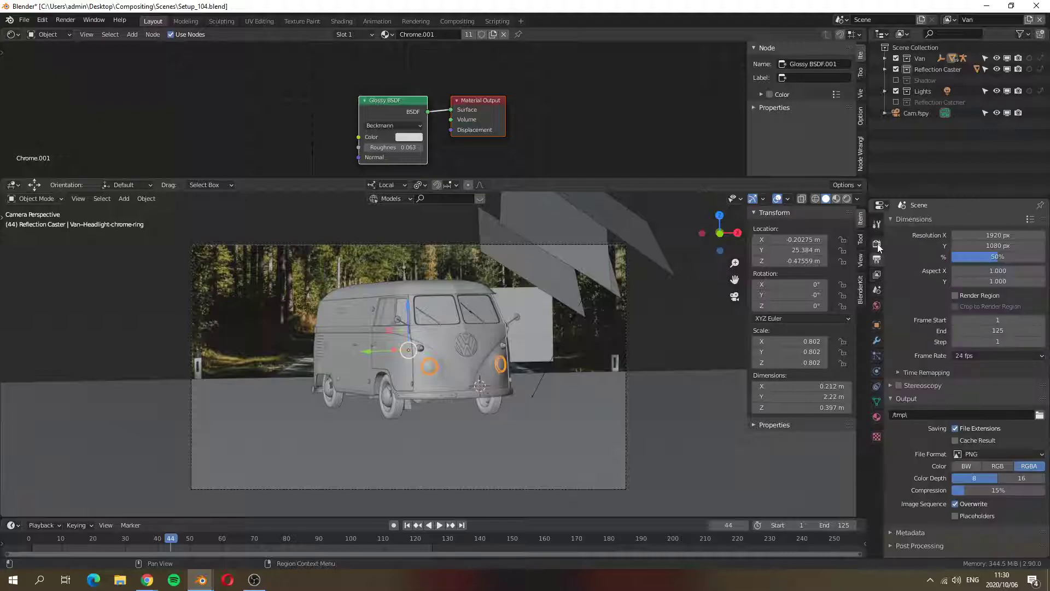
pyautogui.click(877, 241)
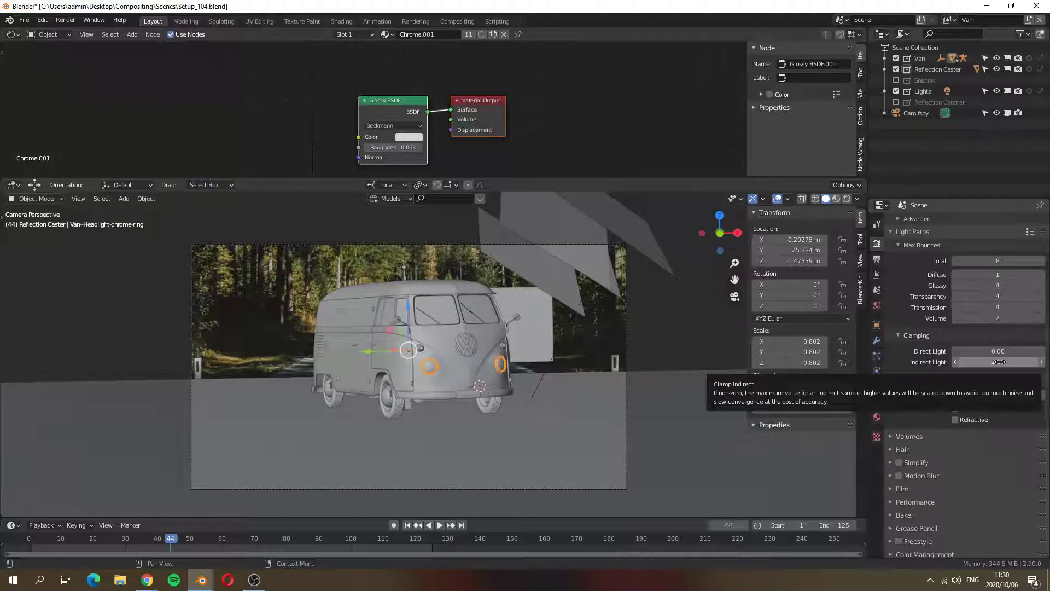
pyautogui.click(999, 362)
pyautogui.write('10')
pyautogui.press('Return')
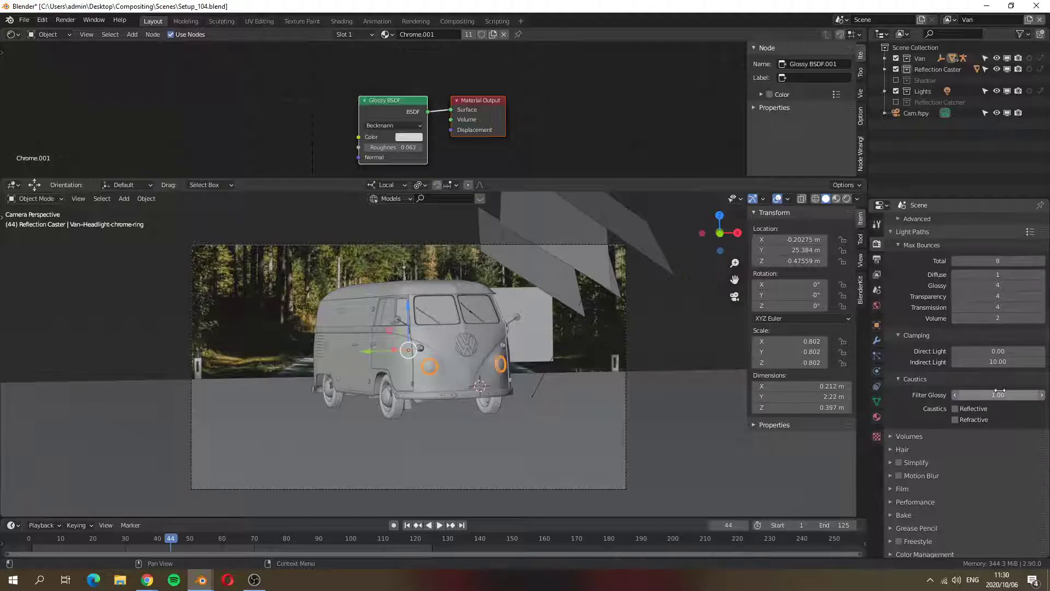
pyautogui.click(998, 352)
pyautogui.write('.1')
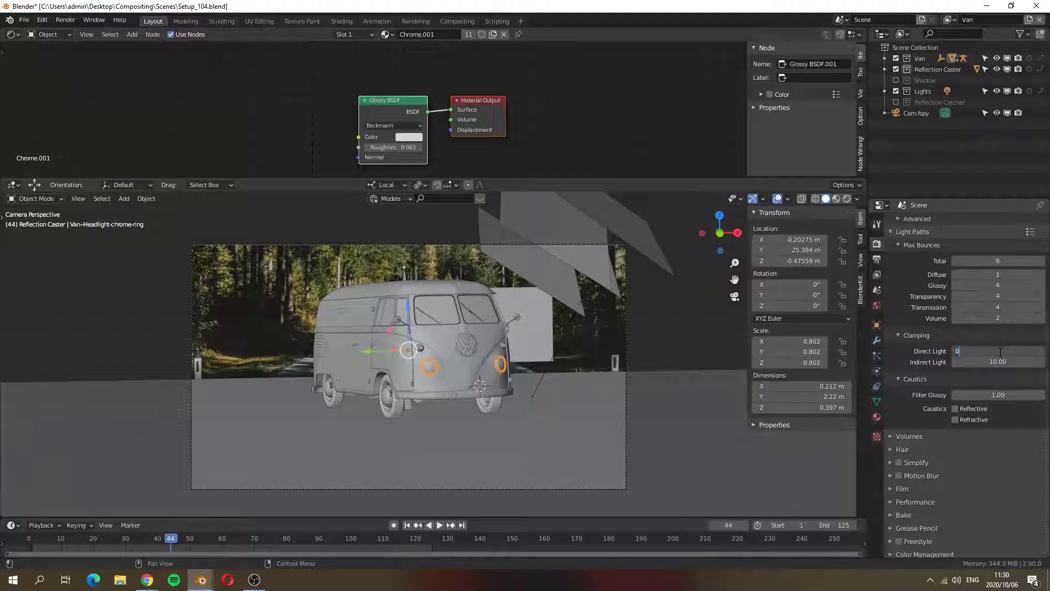
pyautogui.press('Return')
pyautogui.scroll(-1, 999, 399)
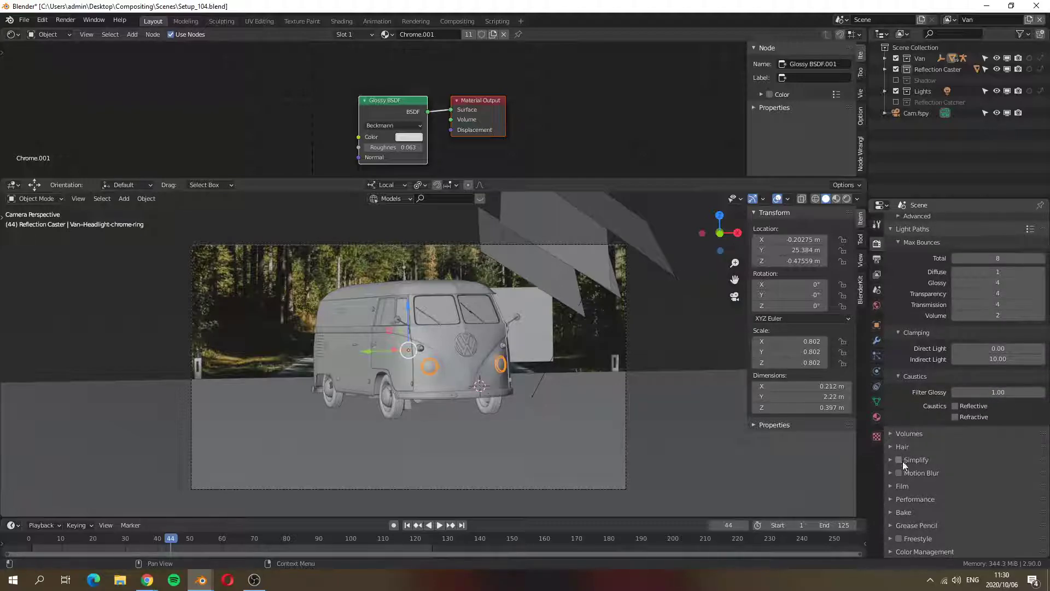
# Expand the Film and Performance render settings and review the transparency, tile and acceleration structure options
pyautogui.click(893, 487)
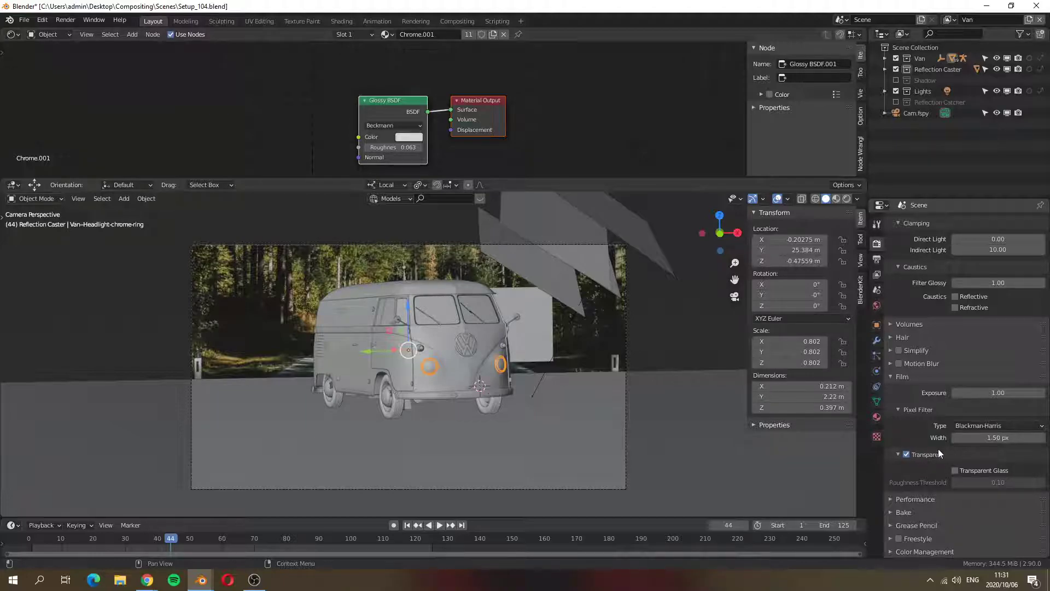
pyautogui.click(891, 500)
pyautogui.scroll(-5, 953, 470)
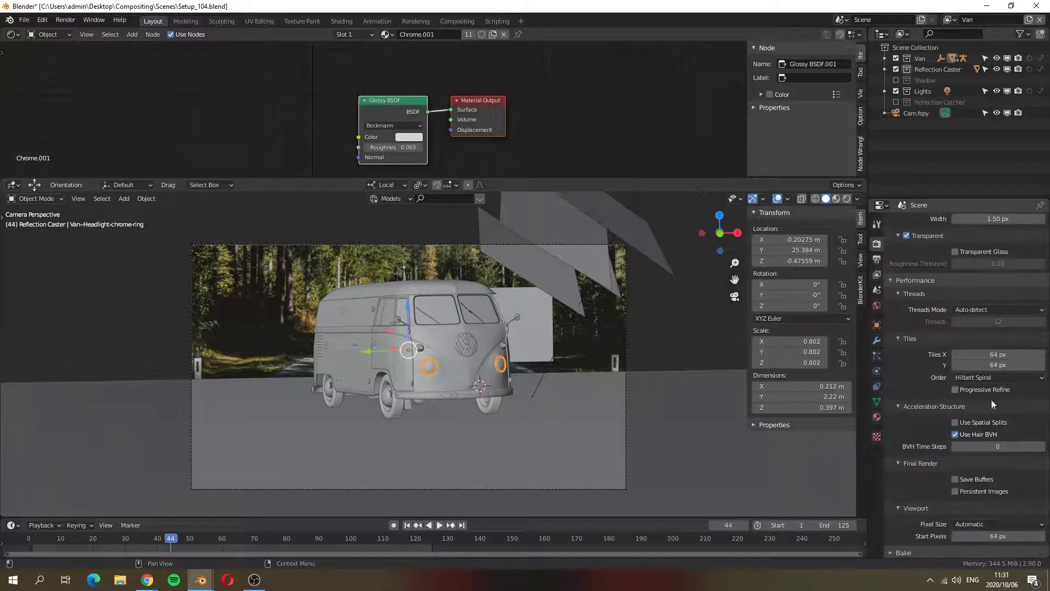
pyautogui.scroll(7, 1004, 381)
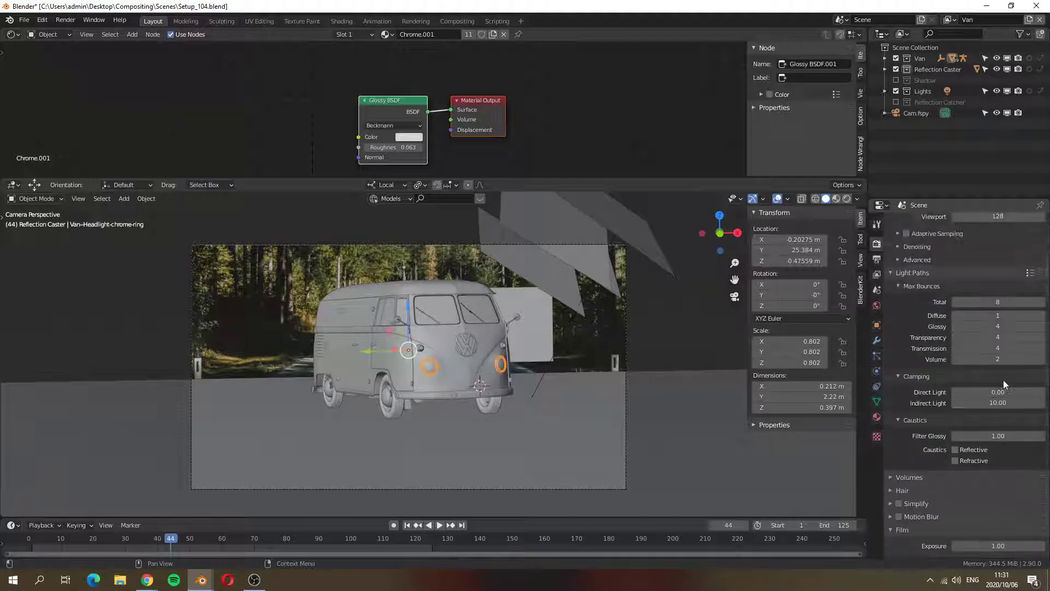
pyautogui.scroll(9, 1003, 380)
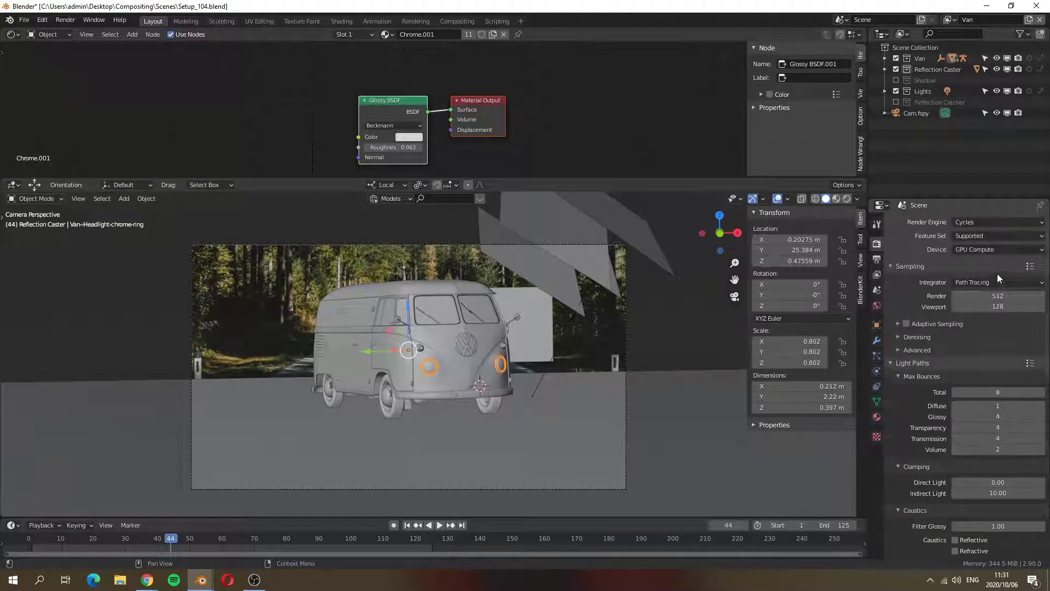
pyautogui.scroll(-15, 1013, 383)
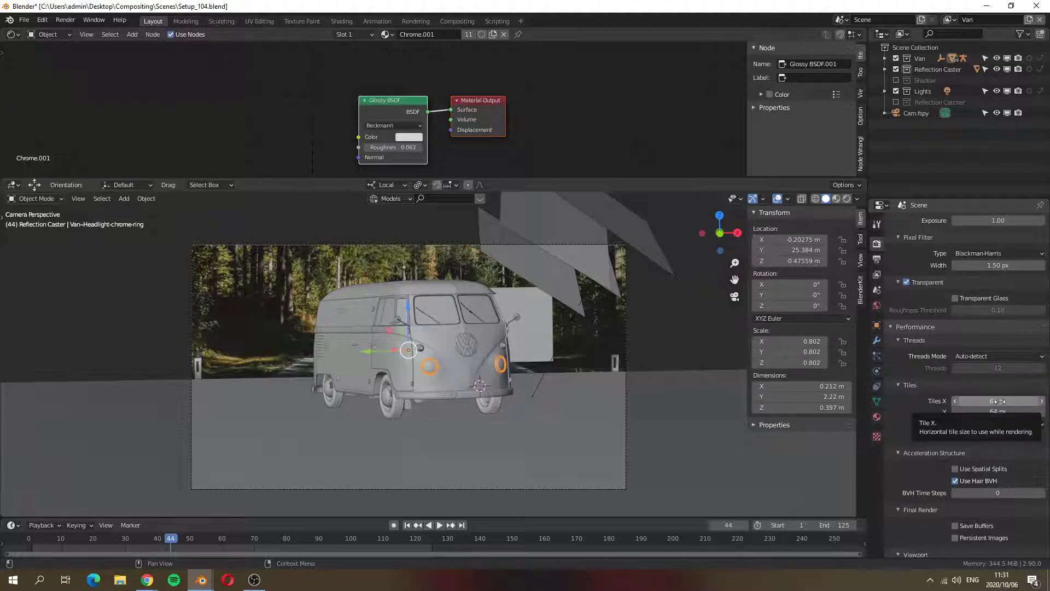
pyautogui.scroll(-2, 998, 383)
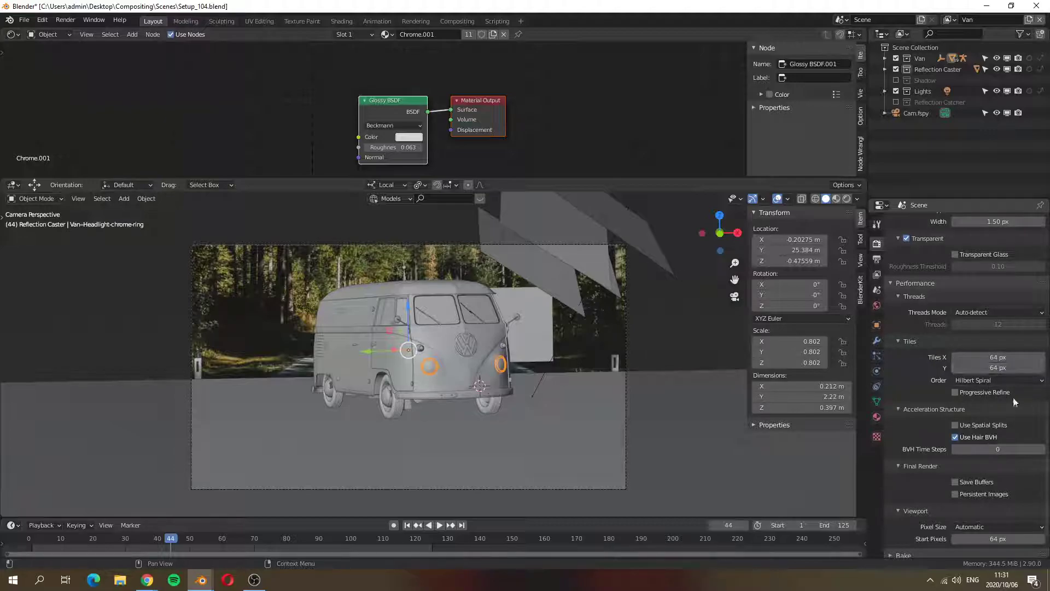
pyautogui.scroll(-2, 1012, 402)
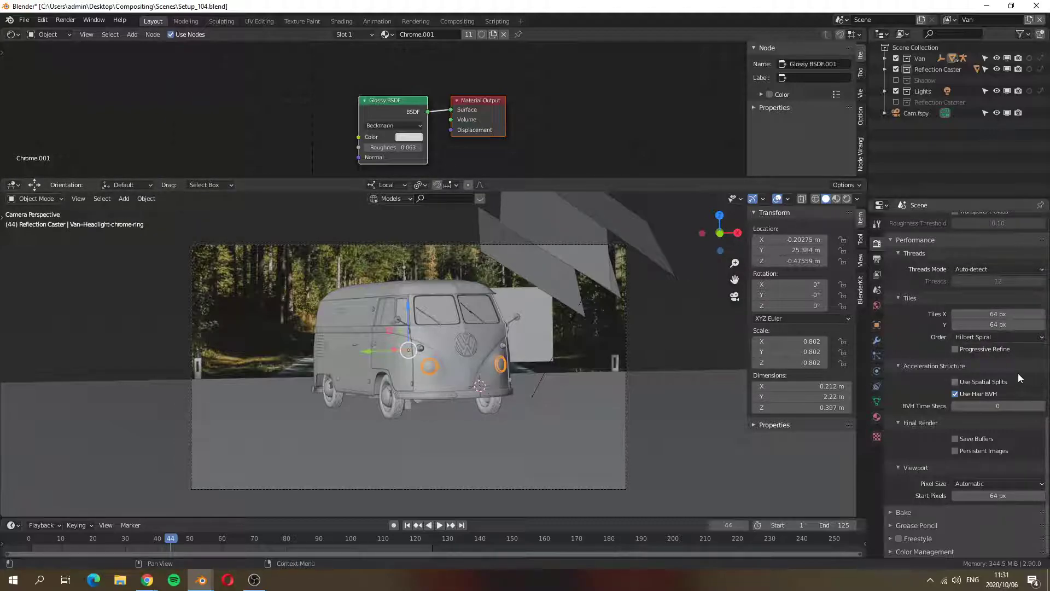
pyautogui.click(570, 403)
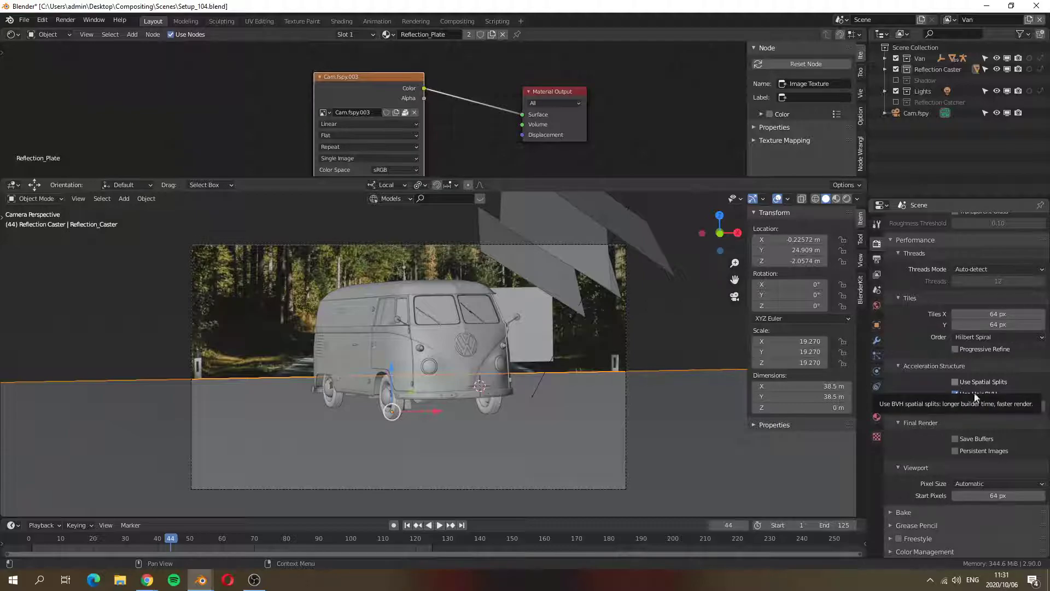
pyautogui.scroll(8, 1004, 465)
pyautogui.scroll(12, 1004, 462)
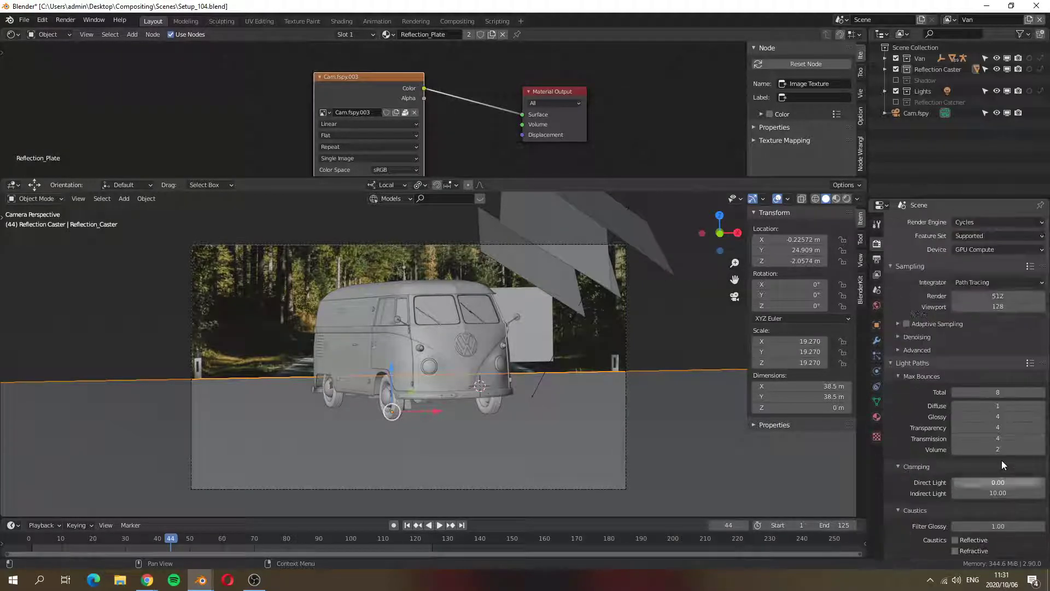
# View the available presets for Sampling and Light Paths in the render settings
pyautogui.click(1030, 269)
pyautogui.click(1026, 265)
pyautogui.click(1031, 363)
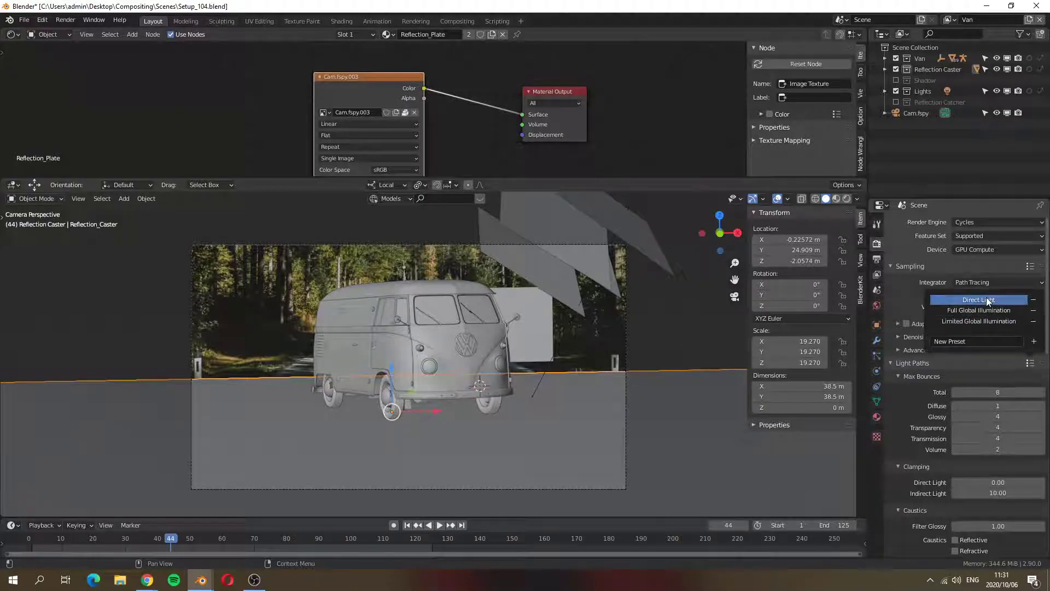
pyautogui.click(1030, 266)
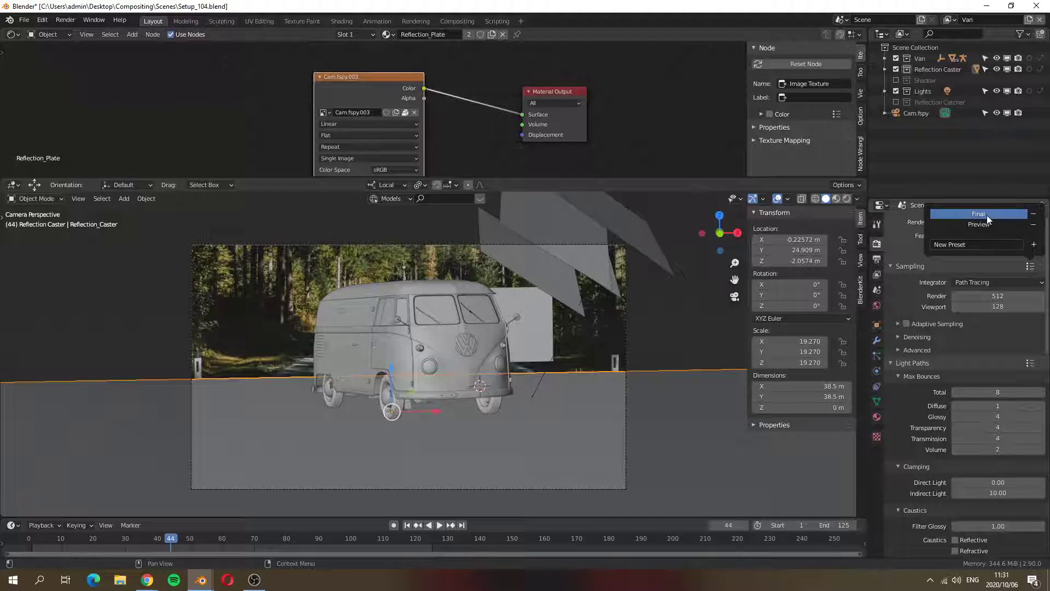
pyautogui.click(1030, 363)
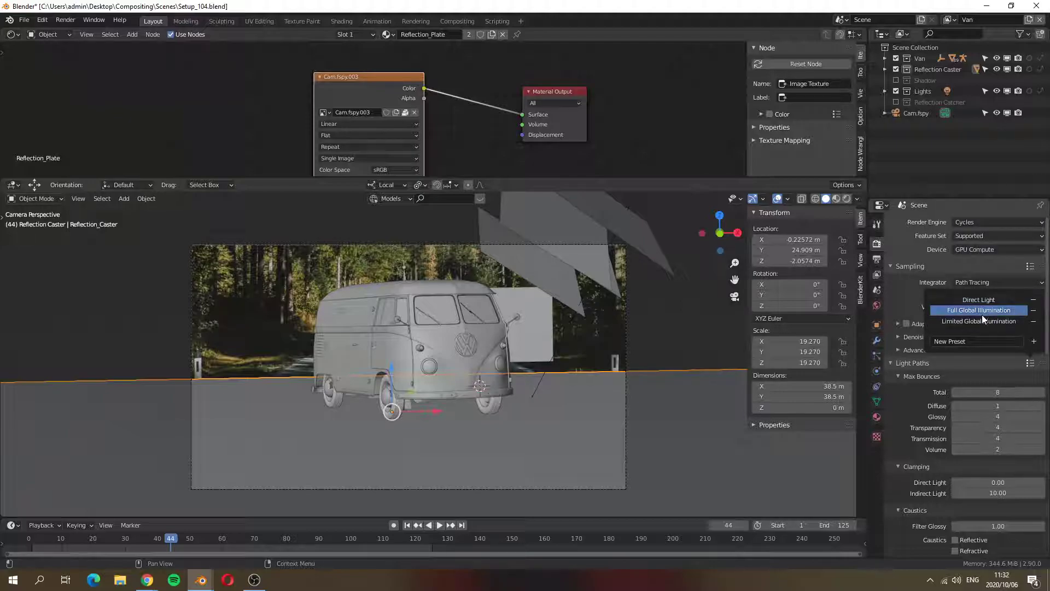
# Set the output resolution percentage to 100% and start browsing for an output folder
pyautogui.click(877, 258)
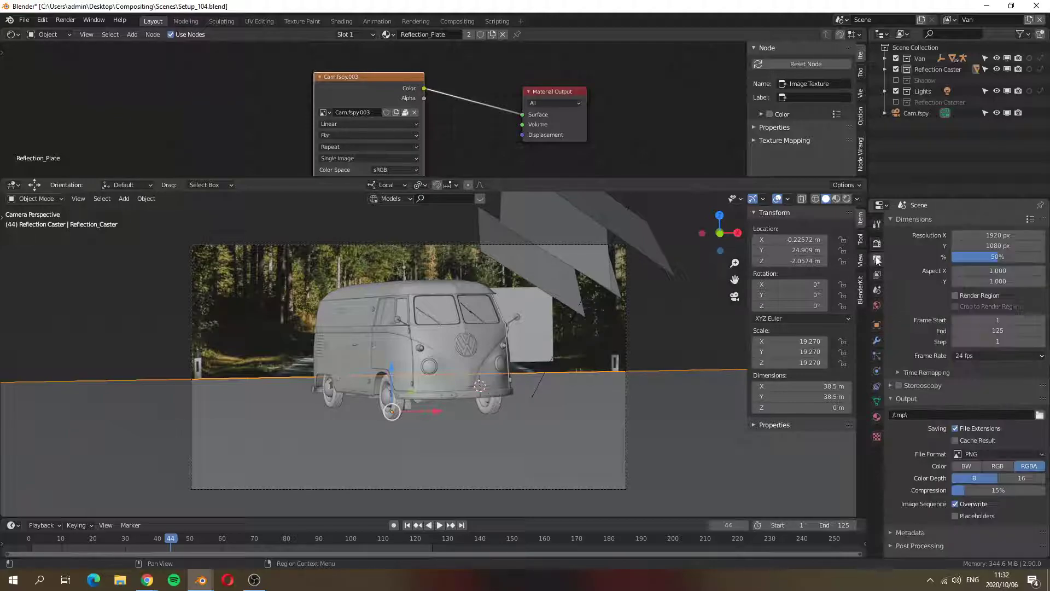
pyautogui.moveTo(1029, 256); pyautogui.dragTo(1046, 257)
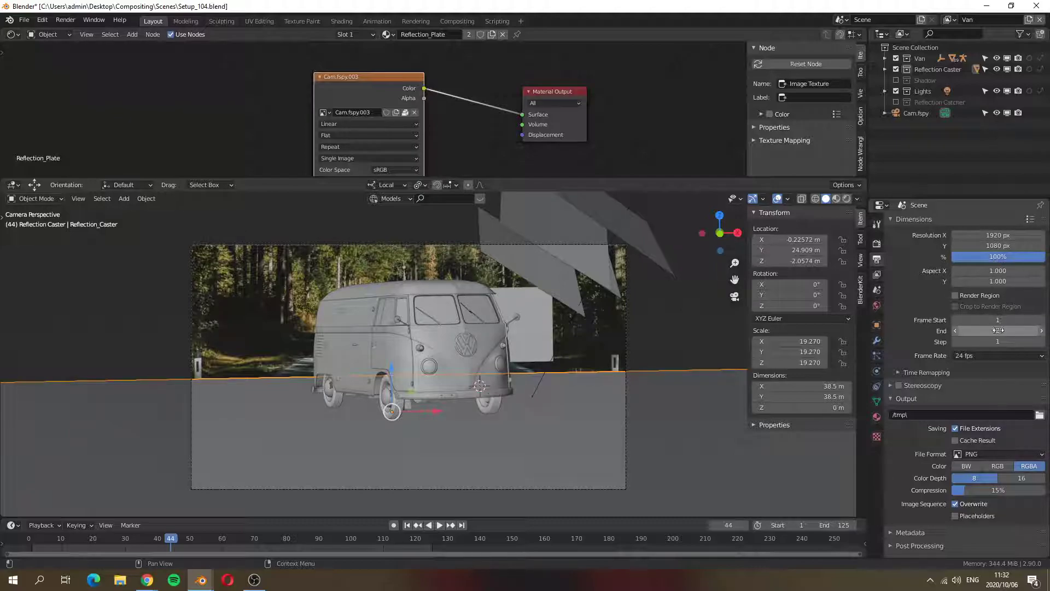
pyautogui.click(1039, 415)
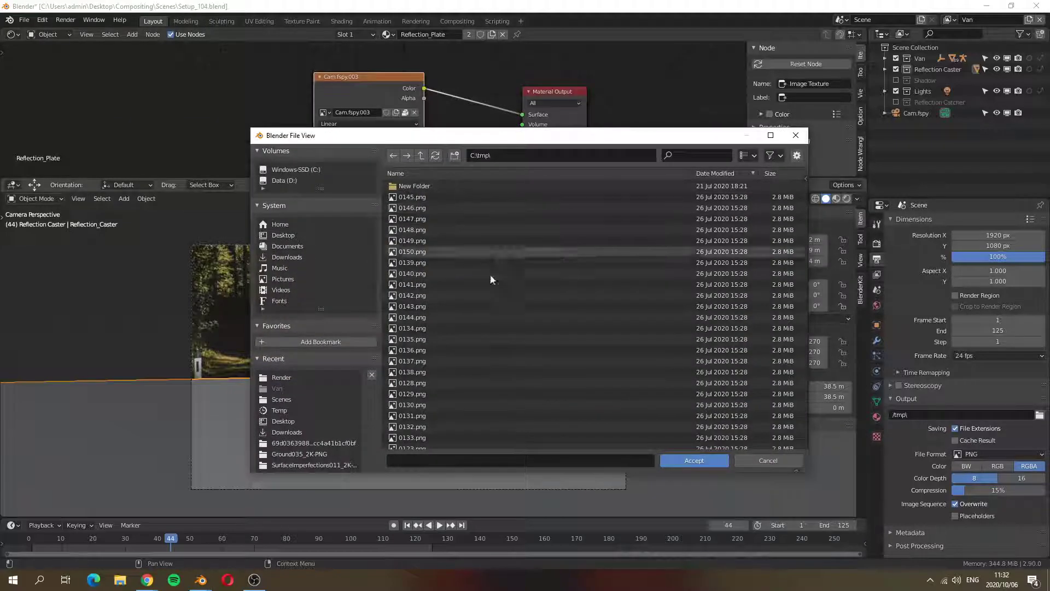
# Switch to File Explorer, delete the contents of the Desktop\Compositing\Render folder and minimise the window
pyautogui.click(119, 581)
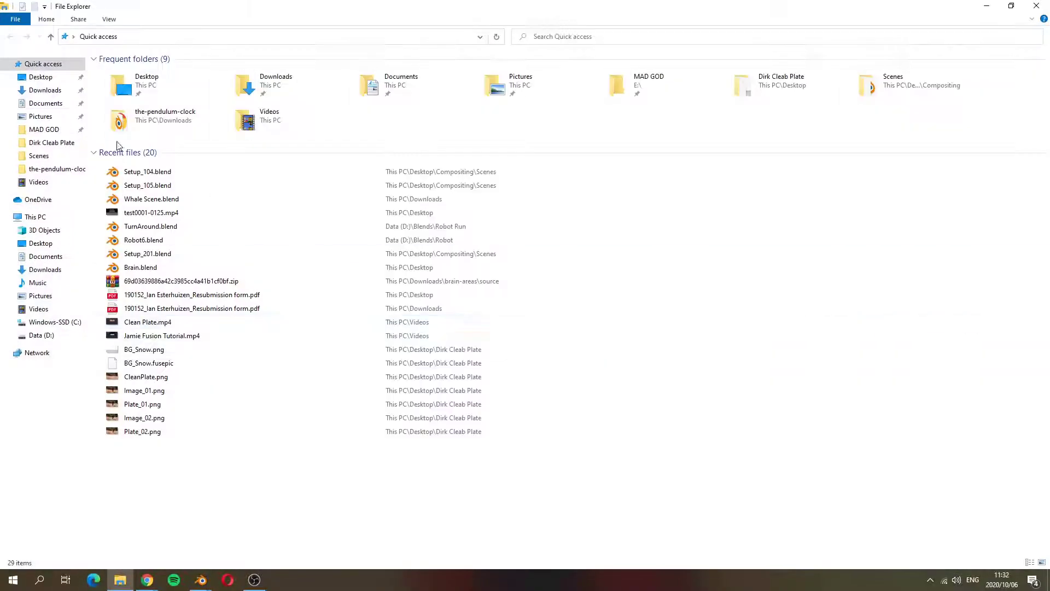
pyautogui.click(45, 90)
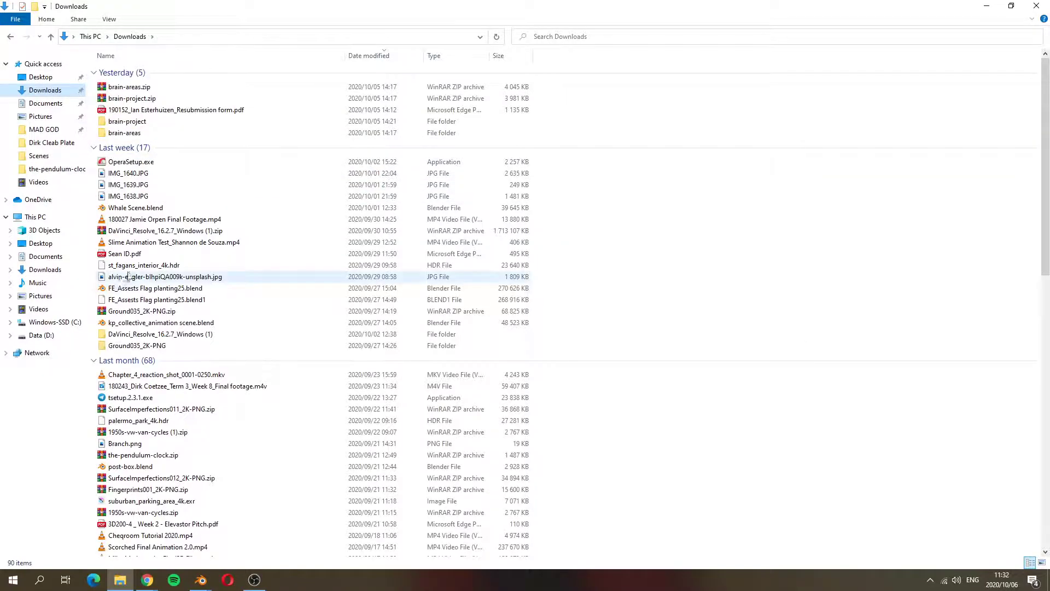
pyautogui.click(41, 77)
pyautogui.doubleClick(129, 463)
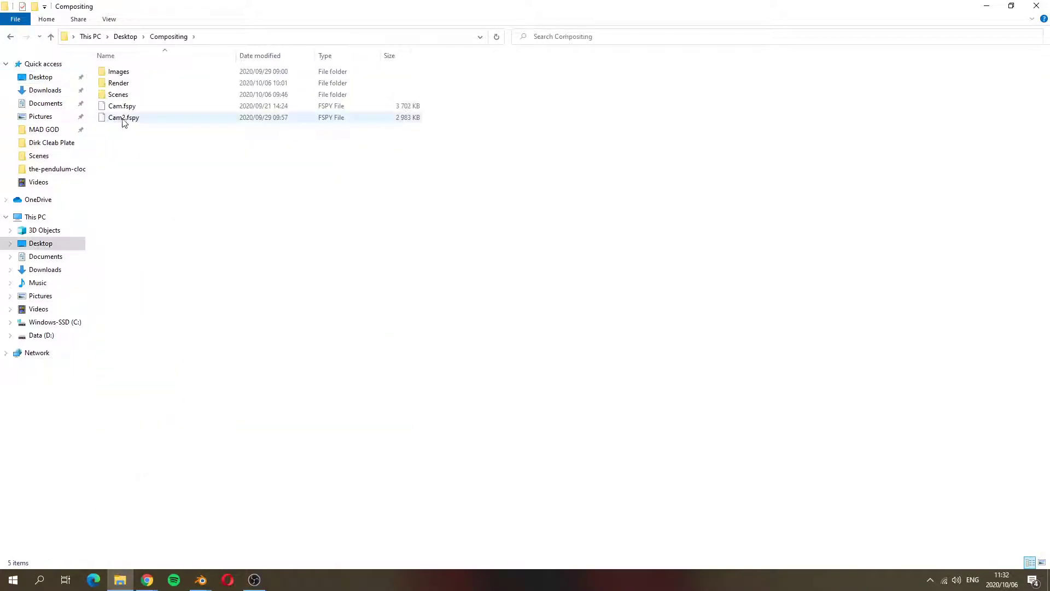
pyautogui.click(124, 85)
pyautogui.doubleClick(124, 85)
pyautogui.moveTo(202, 184); pyautogui.dragTo(98, 55)
pyautogui.press('Delete')
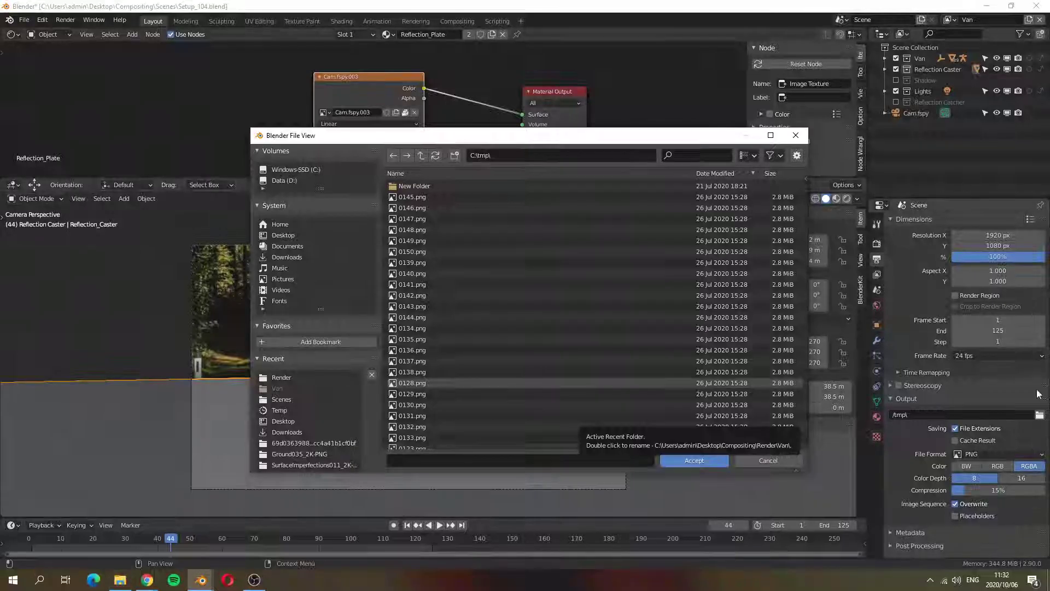
pyautogui.click(987, 5)
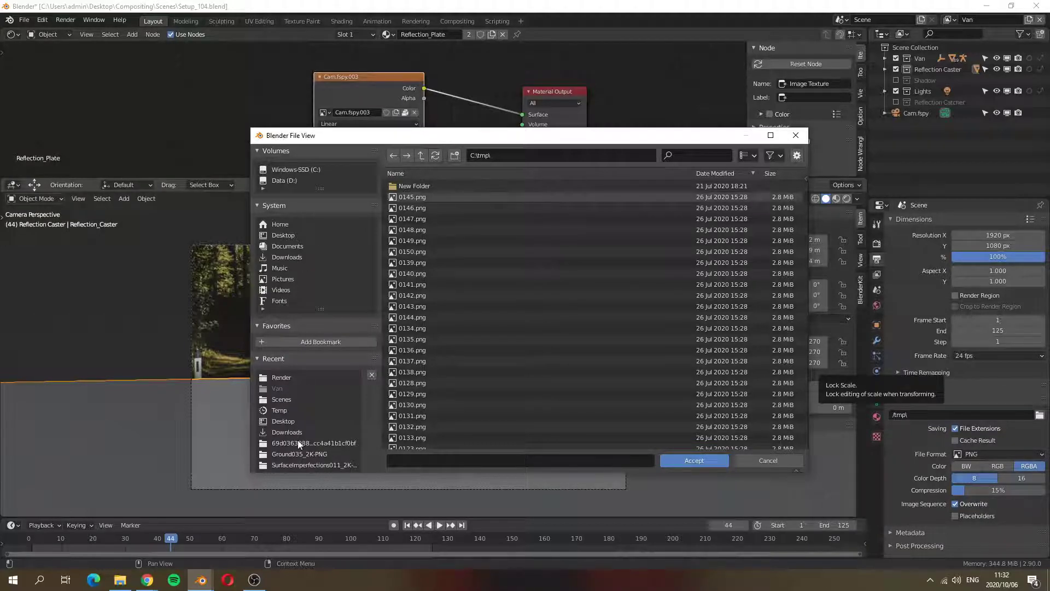
# Choose the Render folder inside Desktop\Compositing as the render output path
pyautogui.click(285, 180)
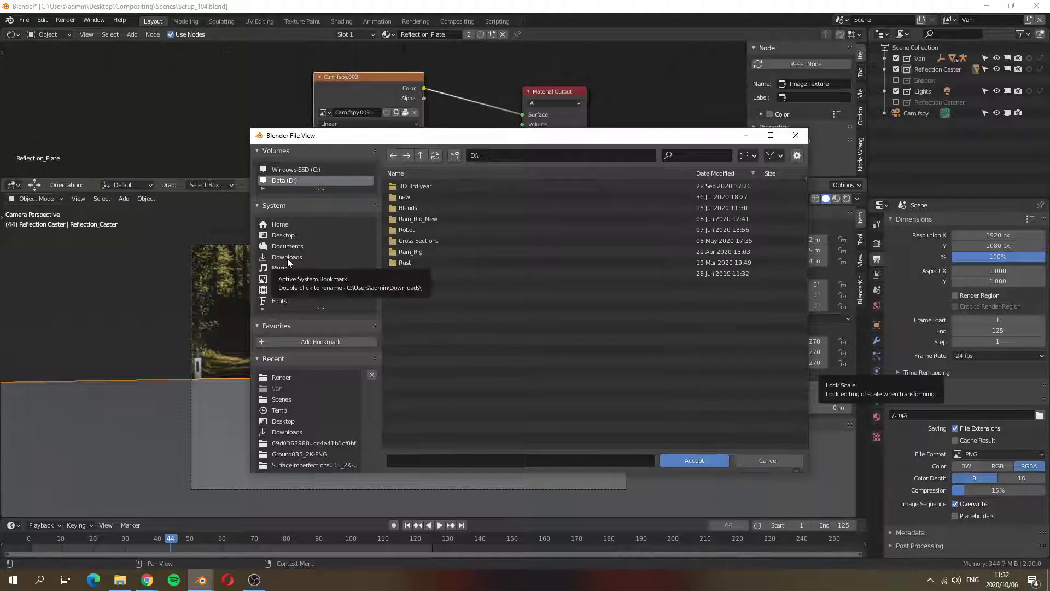
pyautogui.scroll(-2, 296, 389)
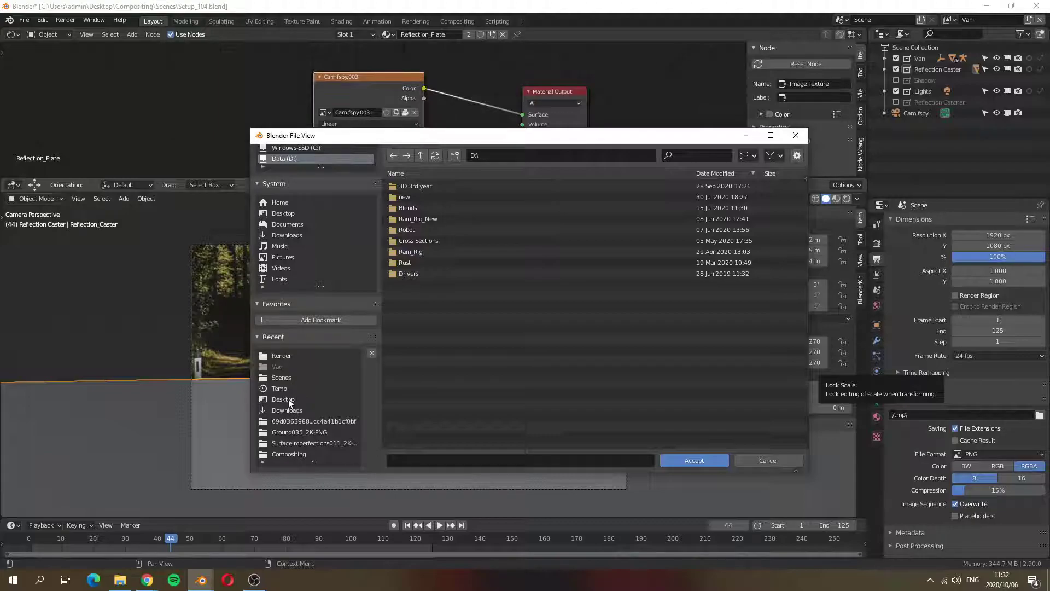
pyautogui.click(286, 400)
pyautogui.doubleClick(414, 186)
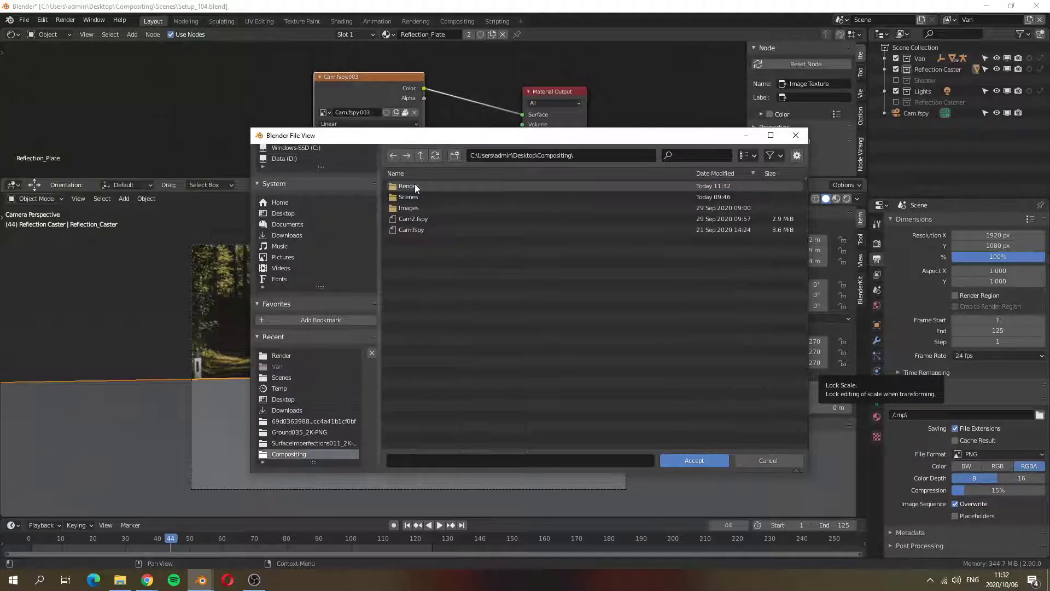
pyautogui.doubleClick(411, 187)
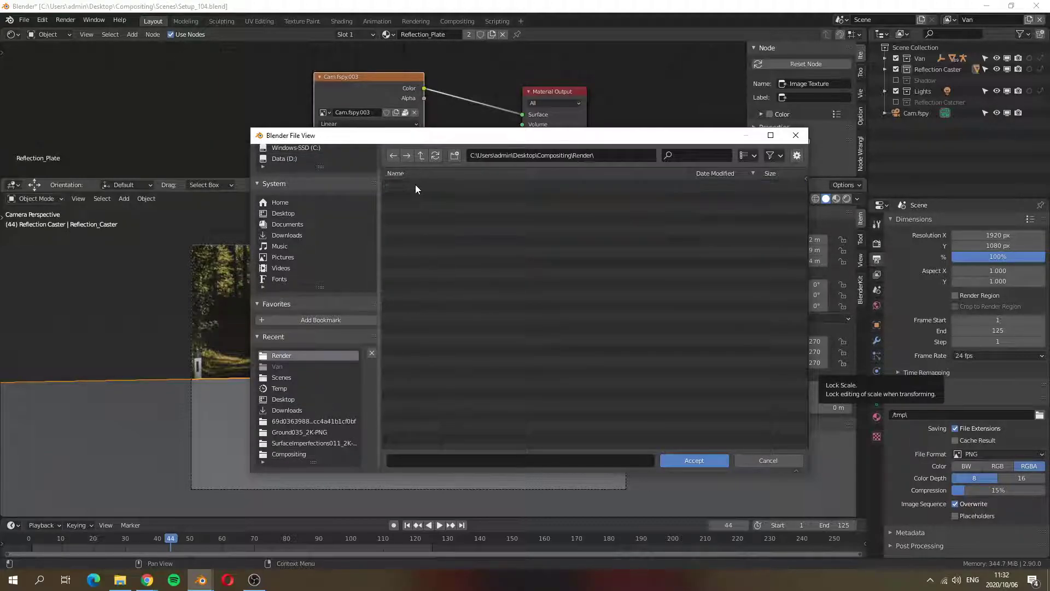
pyautogui.click(692, 462)
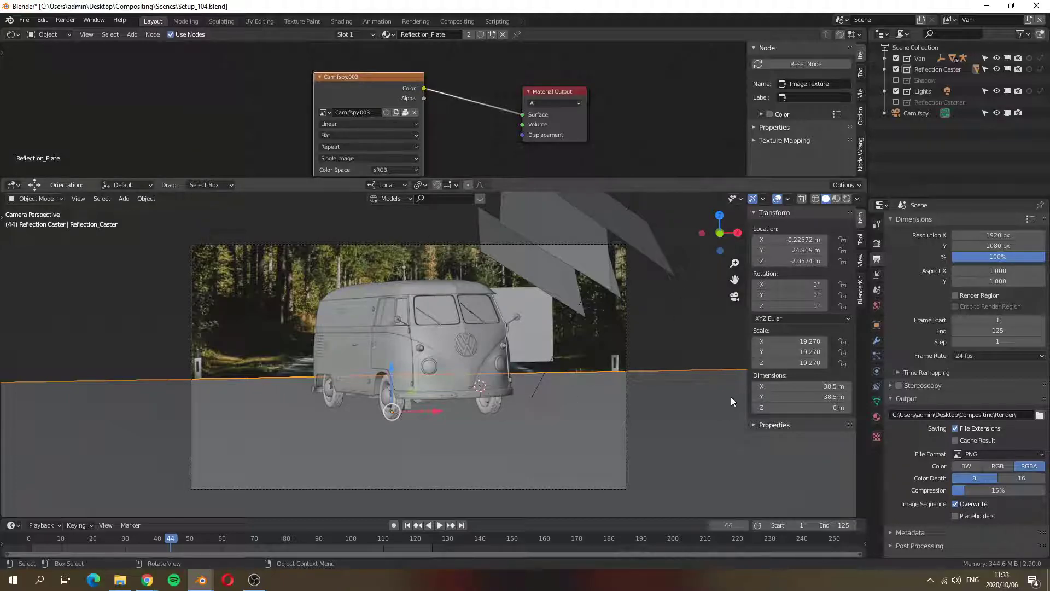
pyautogui.click(955, 505)
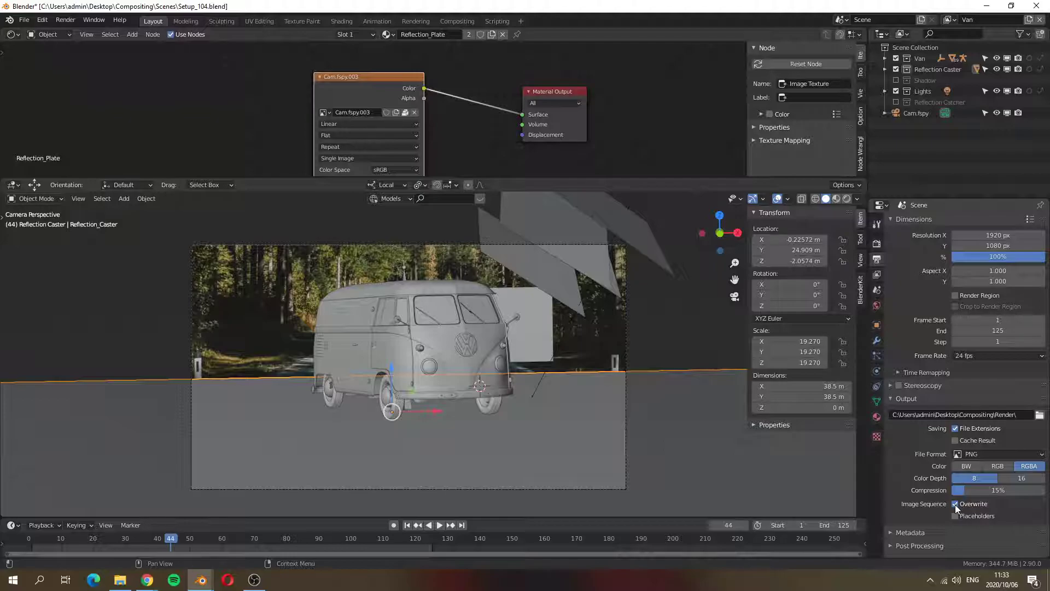
pyautogui.click(955, 504)
pyautogui.click(877, 243)
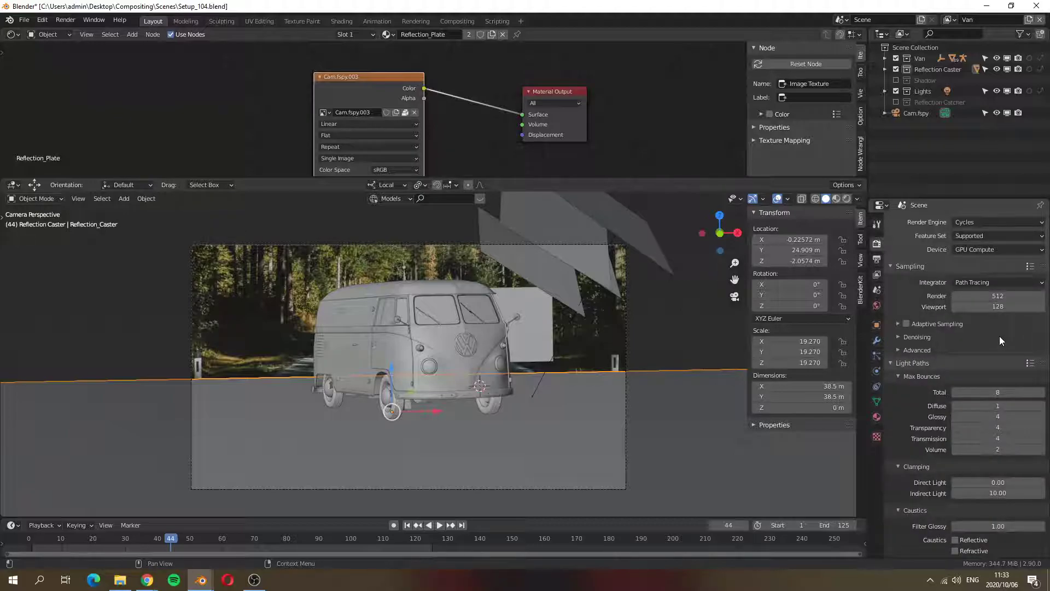
pyautogui.click(877, 225)
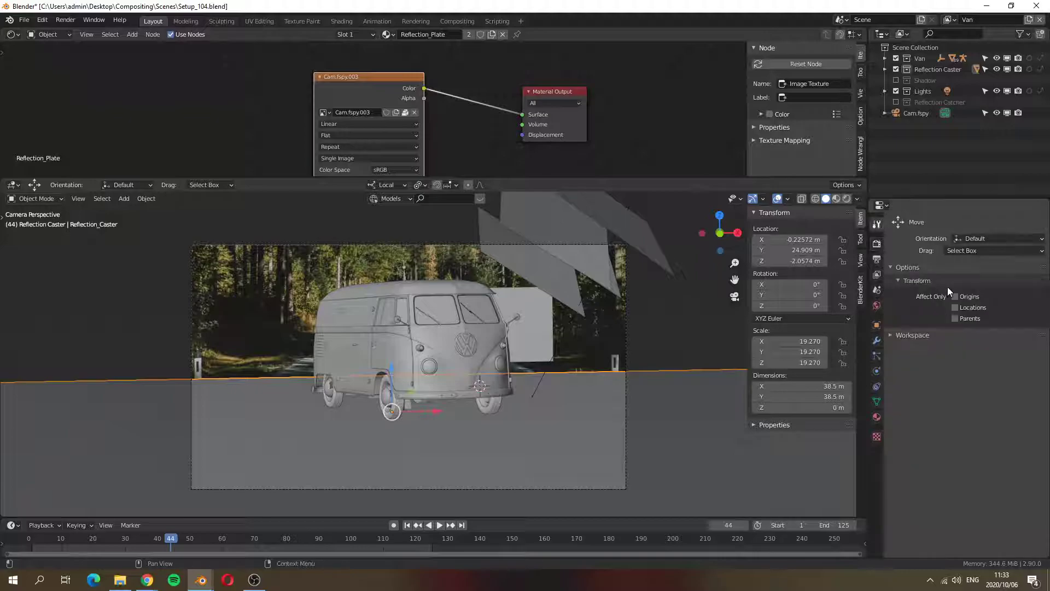
pyautogui.click(878, 261)
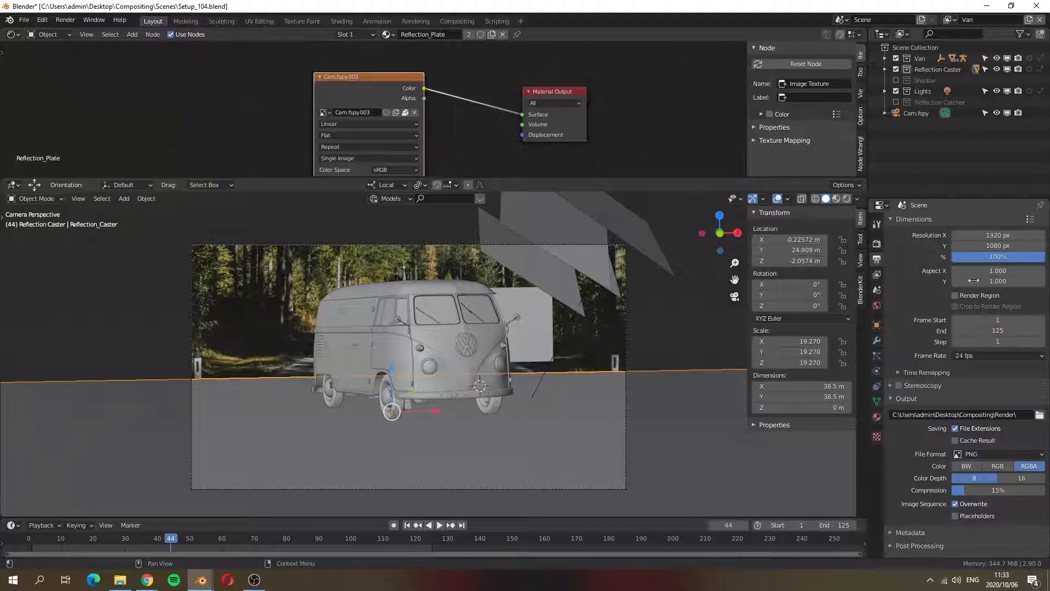
# Set the render sample count to 32 in the Cycles sampling settings
pyautogui.click(878, 245)
pyautogui.click(1000, 296)
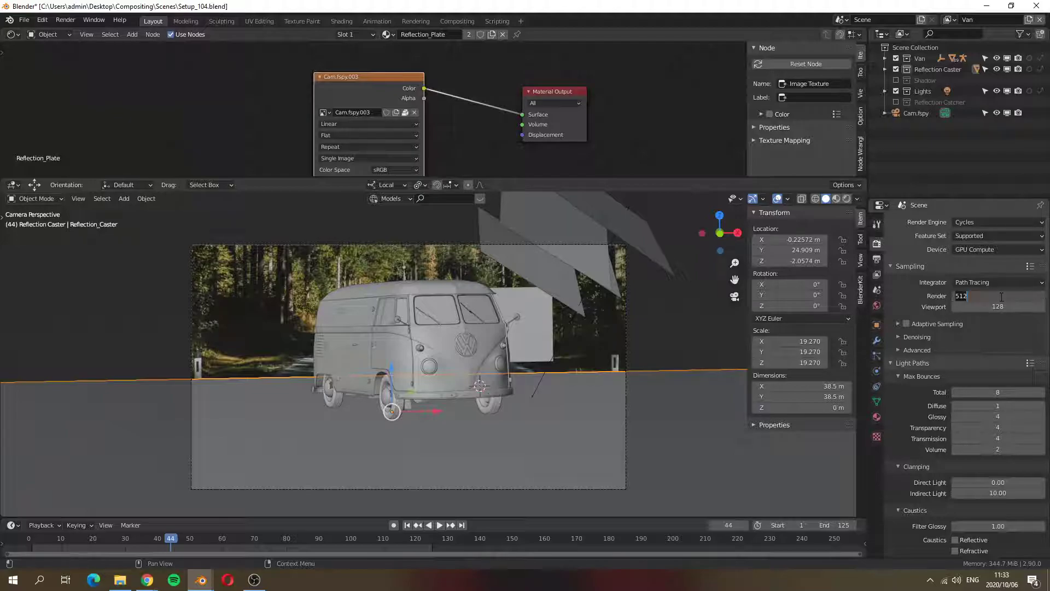
pyautogui.write('32')
pyautogui.press('Return')
# Move the Reflection_Plate image texture node farther from the Material Output and reduce the shader editor's height
pyautogui.moveTo(615, 178); pyautogui.dragTo(615, 234)
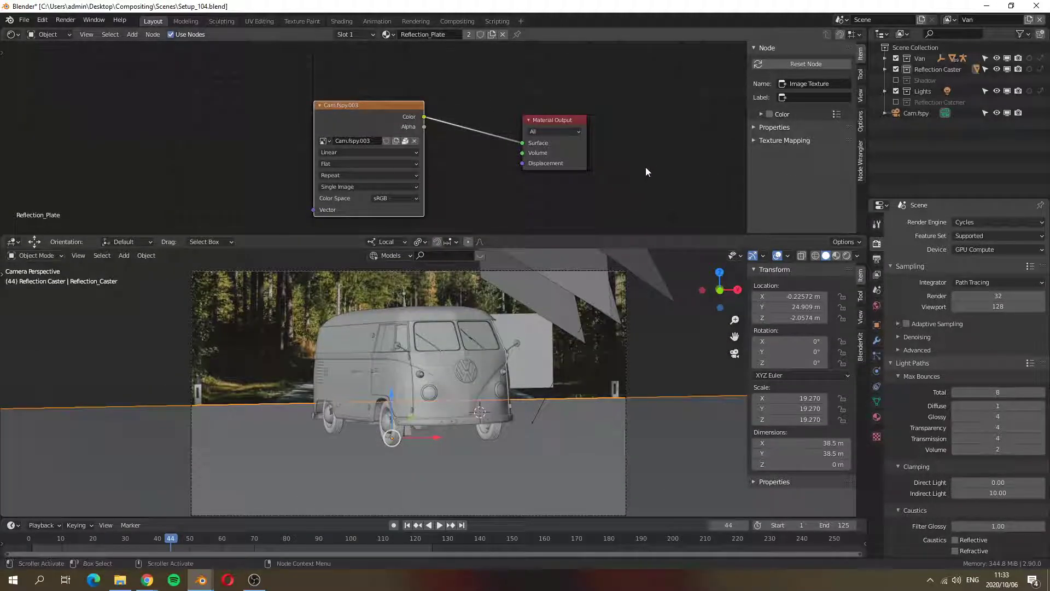
pyautogui.moveTo(357, 107); pyautogui.dragTo(264, 82)
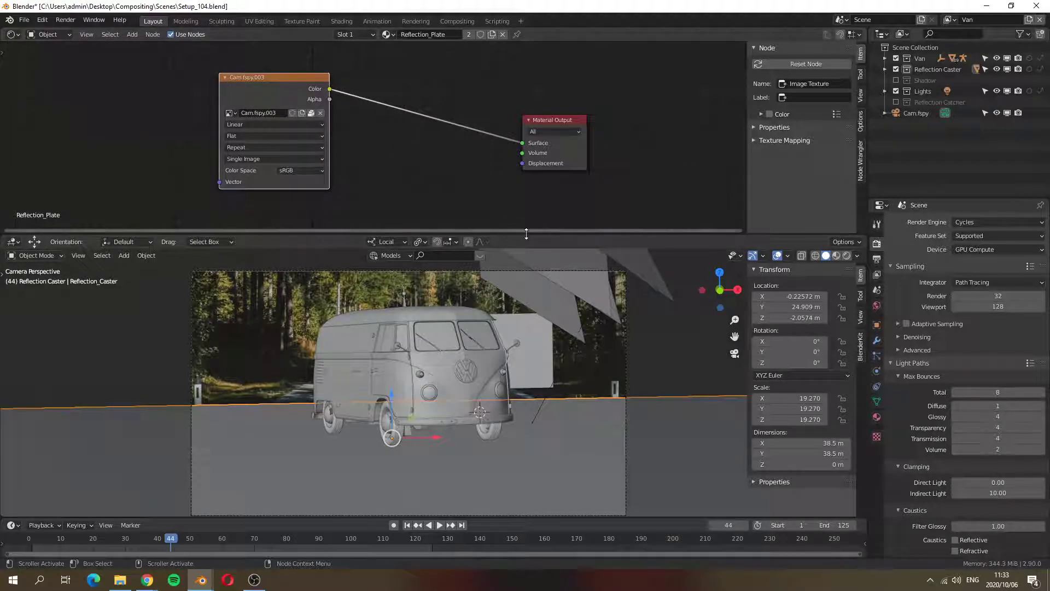
pyautogui.moveTo(520, 234); pyautogui.dragTo(520, 155)
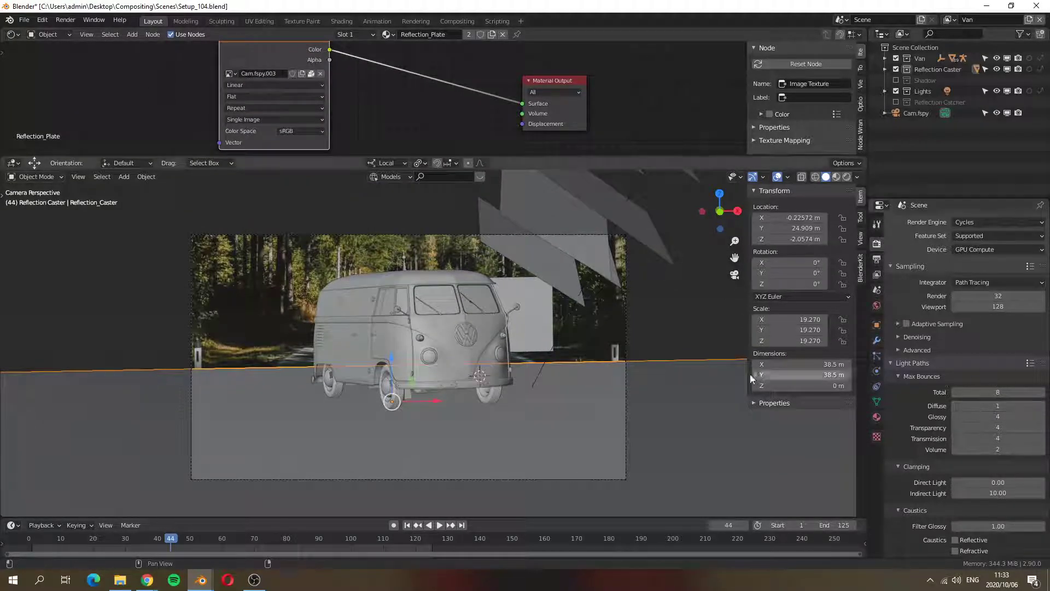
# Start a test render of the Van view layer, close the render window and open the World settings
pyautogui.press('F12')
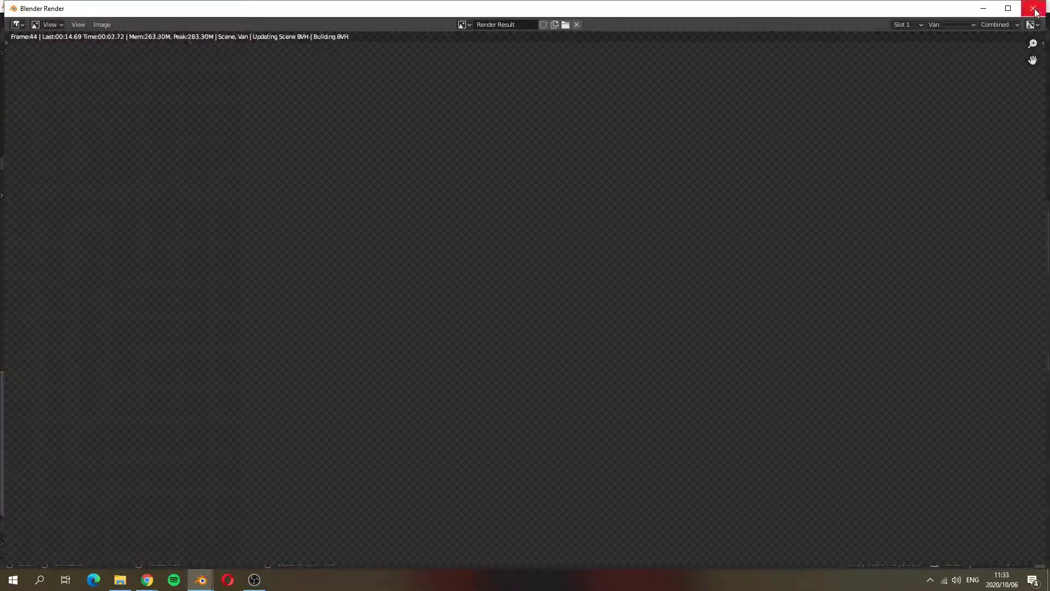
pyautogui.click(1034, 8)
pyautogui.click(876, 304)
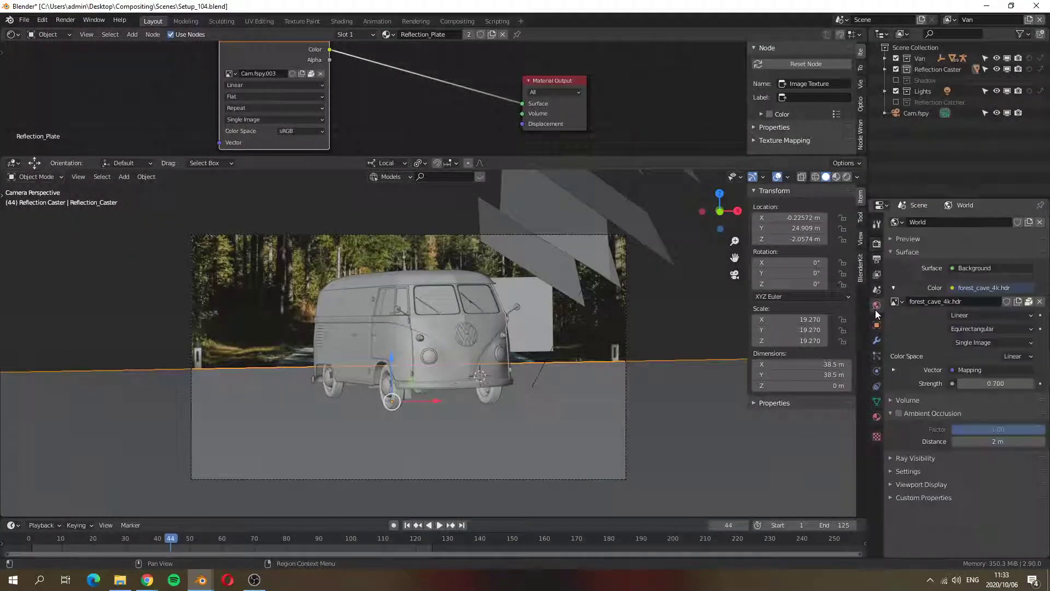
# Enable motion blur in the Cycles render settings and set its shutter to 0.25
pyautogui.click(877, 259)
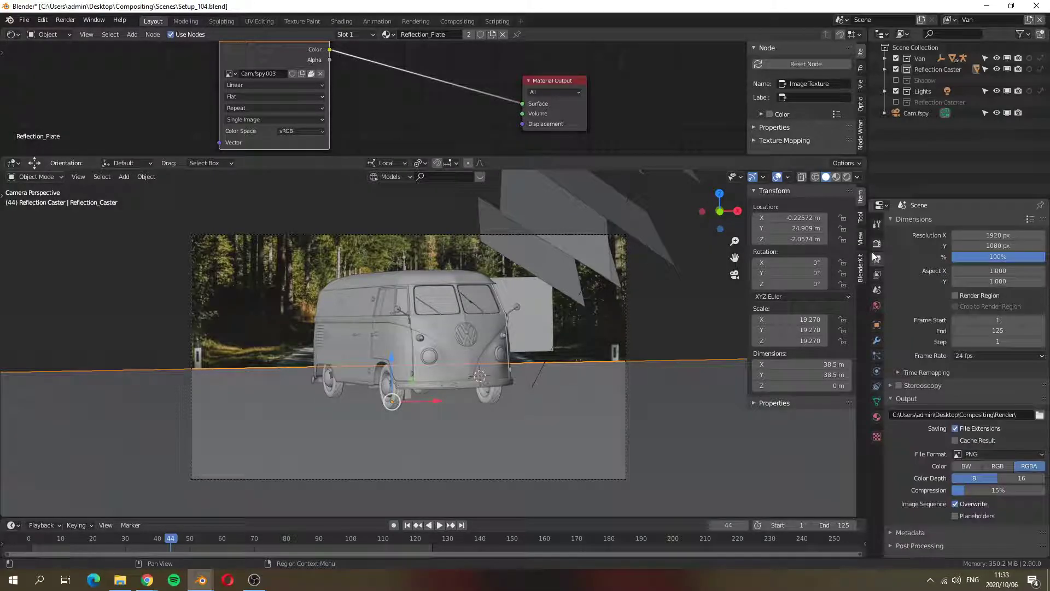
pyautogui.click(876, 244)
pyautogui.scroll(-10, 924, 379)
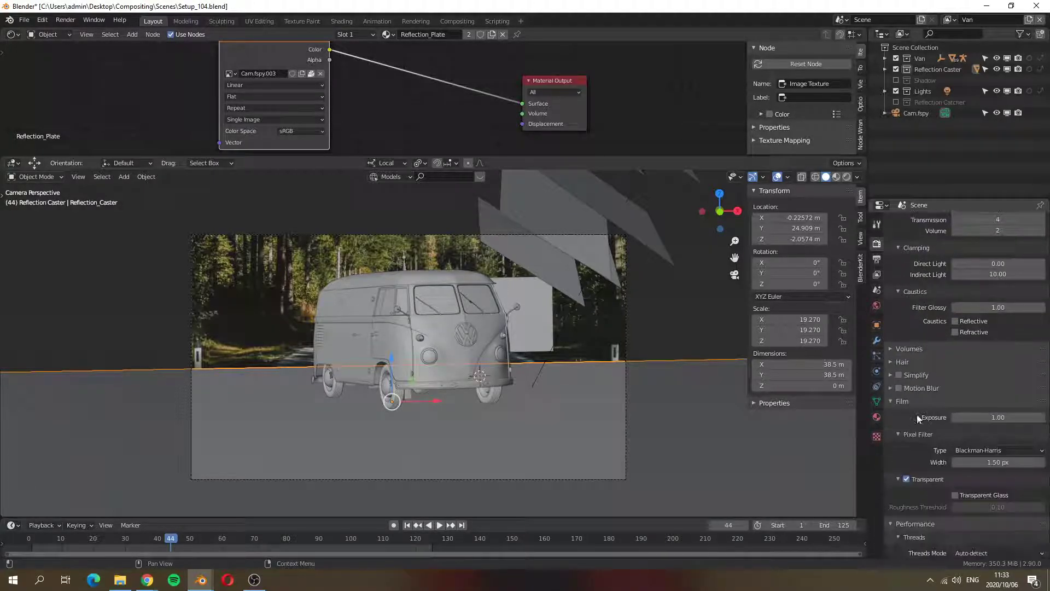
pyautogui.click(898, 387)
pyautogui.click(890, 388)
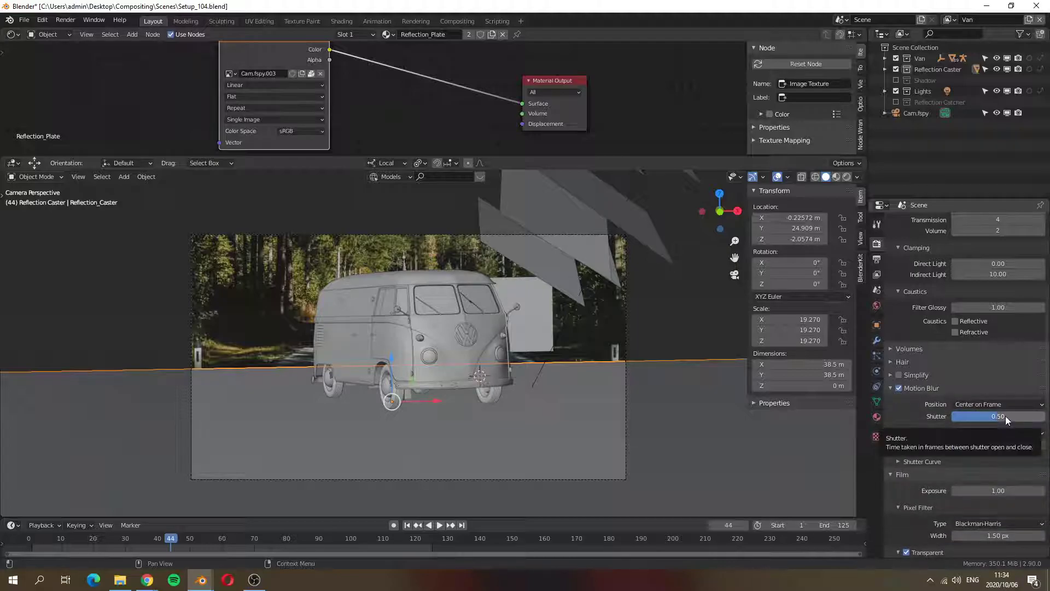
pyautogui.moveTo(1001, 416); pyautogui.dragTo(1046, 420)
pyautogui.click(1005, 418)
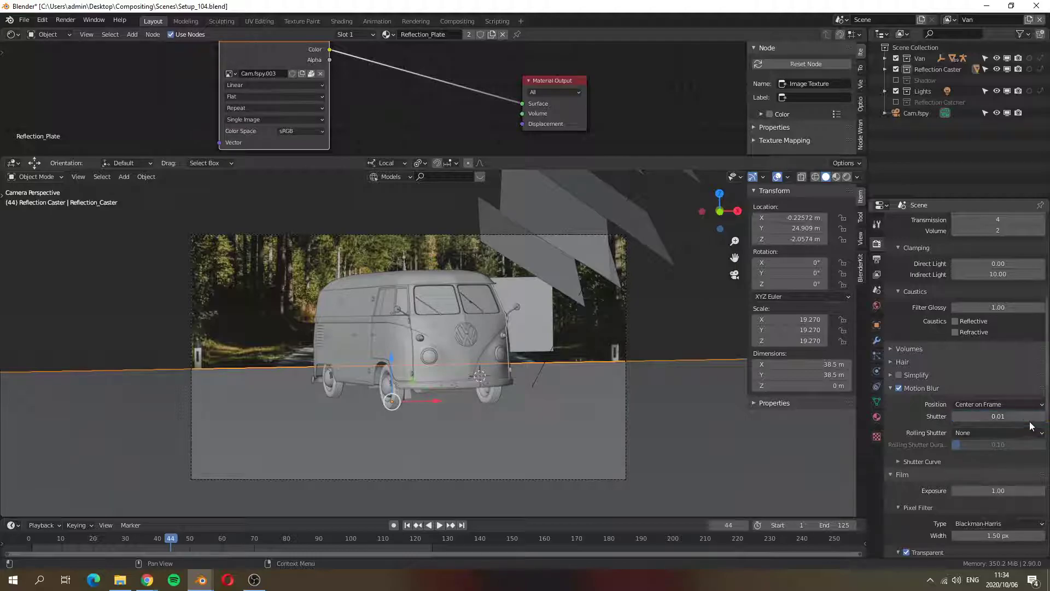
pyautogui.write('0')
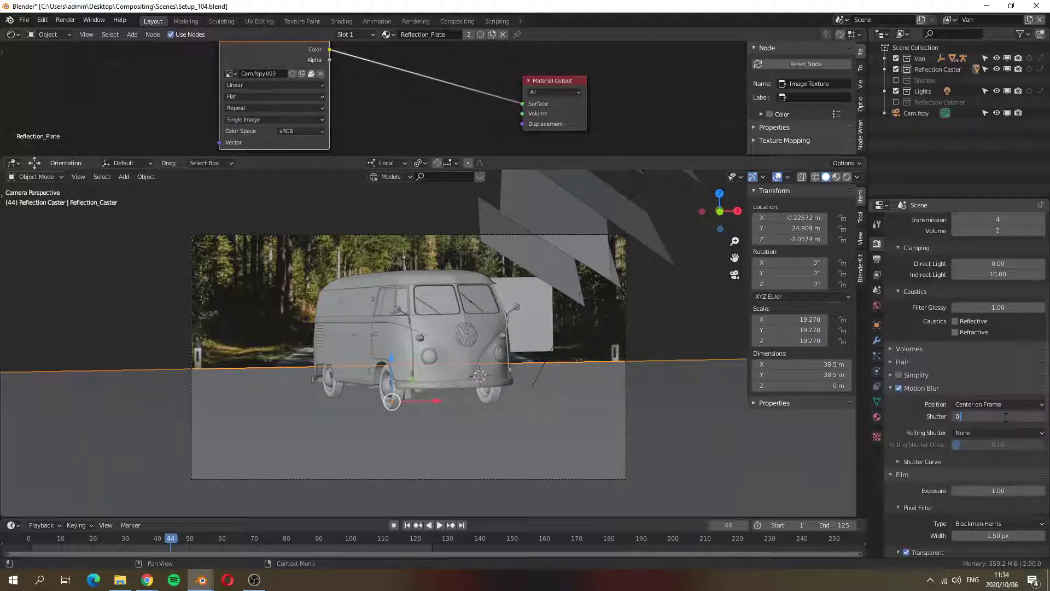
pyautogui.write('.25')
pyautogui.press('Return')
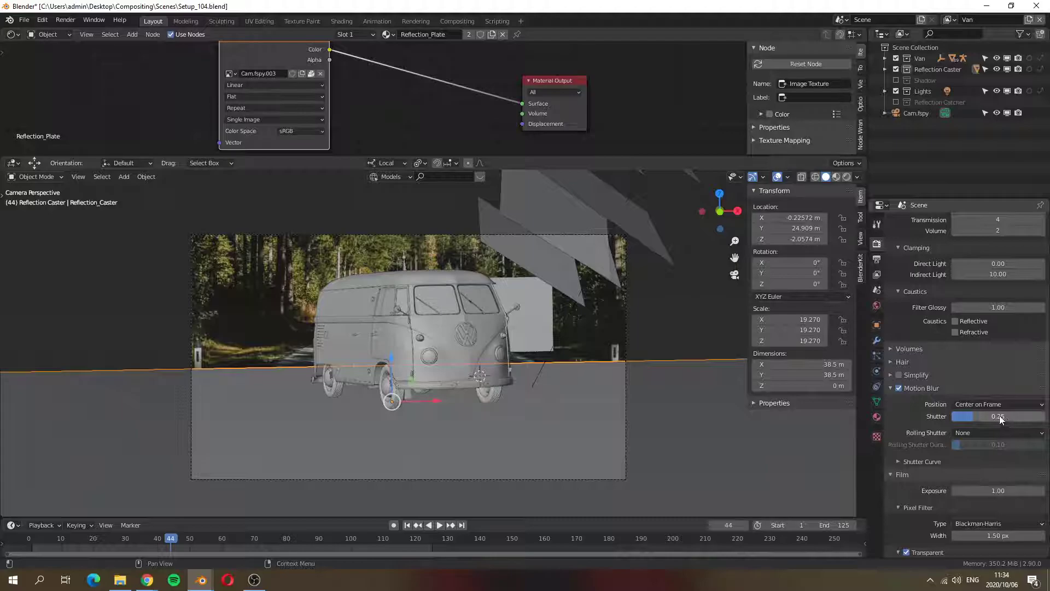
# Advance the animation to frame 45, test-render the Van view layer with motion blur and close the render window
pyautogui.press('space')
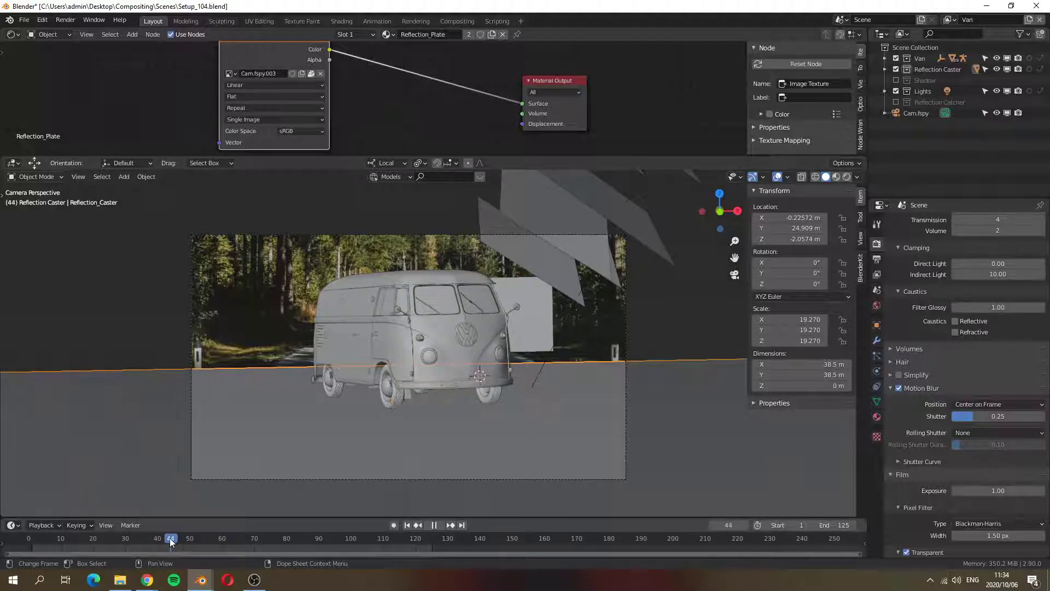
pyautogui.press('space')
pyautogui.press('F12')
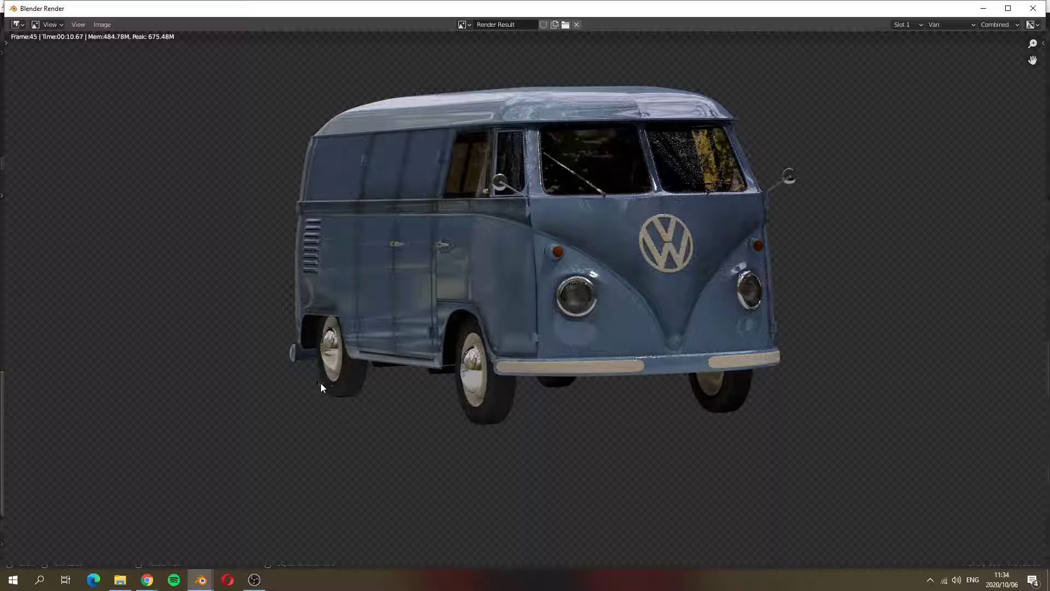
pyautogui.click(1033, 8)
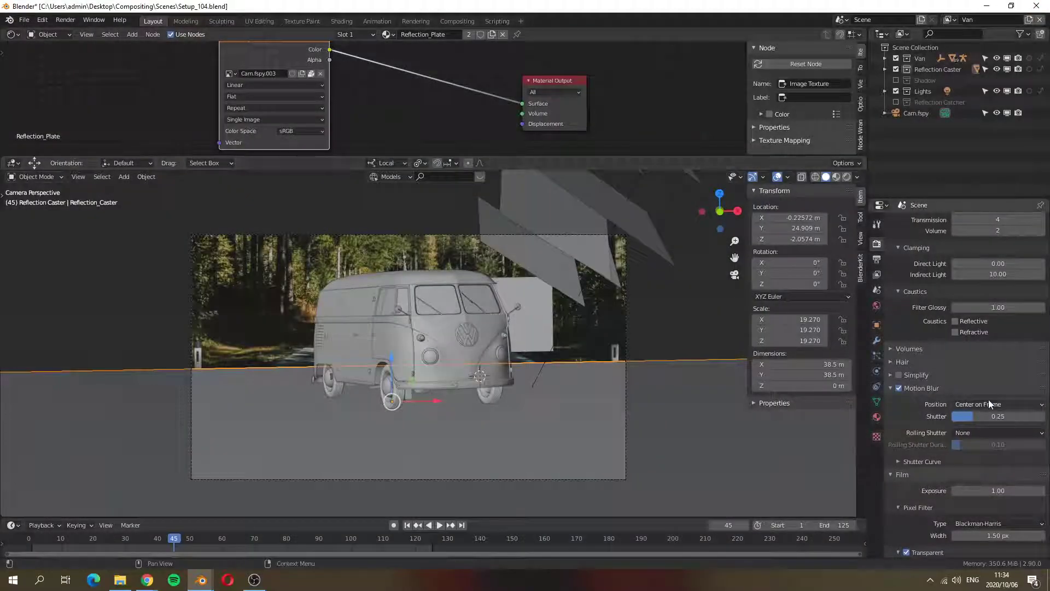
# Turn off Render Single Layer in the view layer settings so that all layers render
pyautogui.scroll(8, 969, 380)
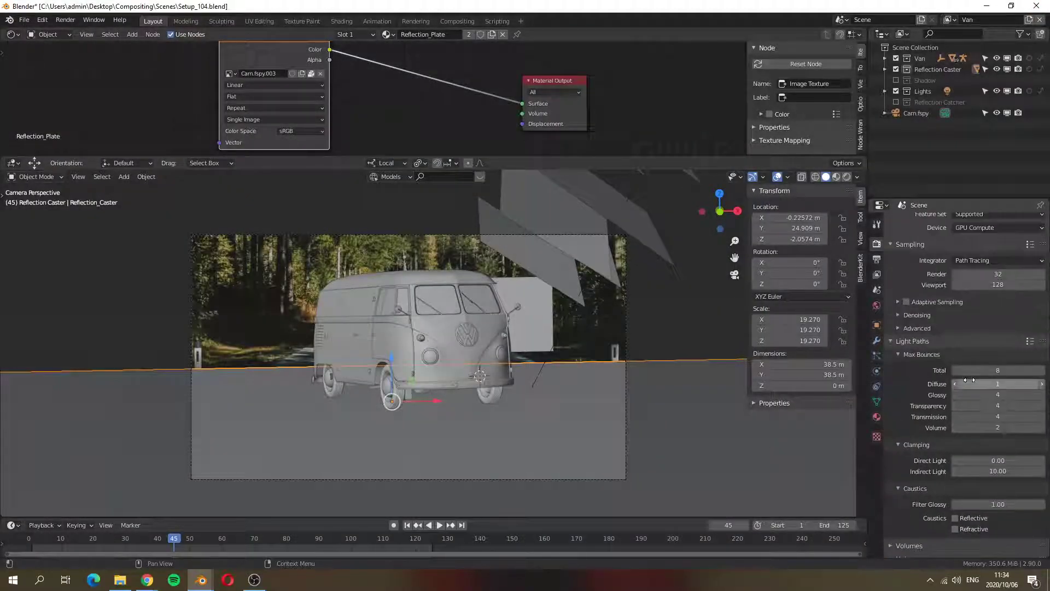
pyautogui.scroll(2, 970, 379)
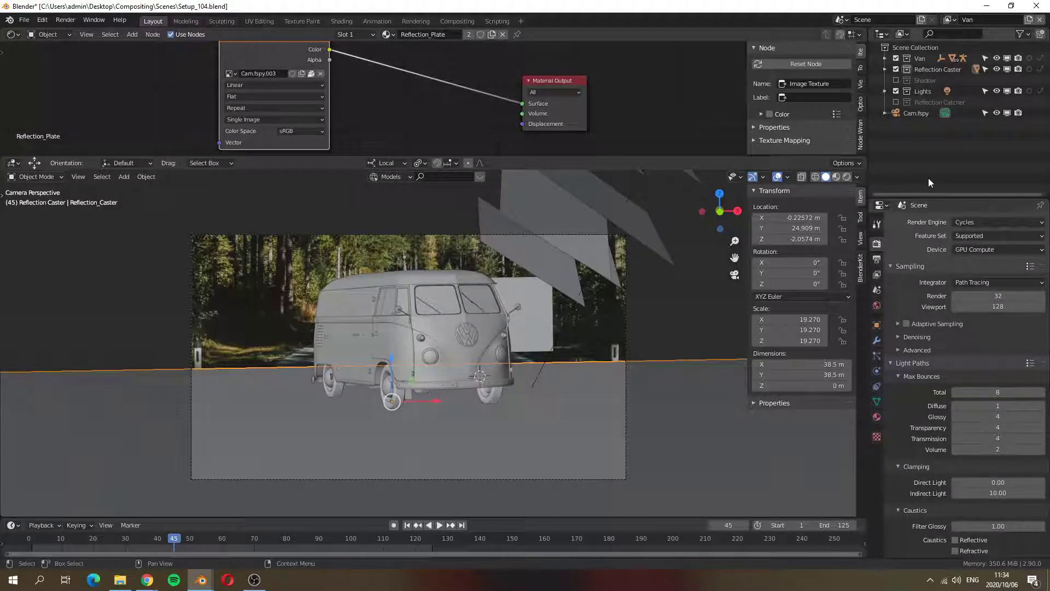
pyautogui.click(877, 259)
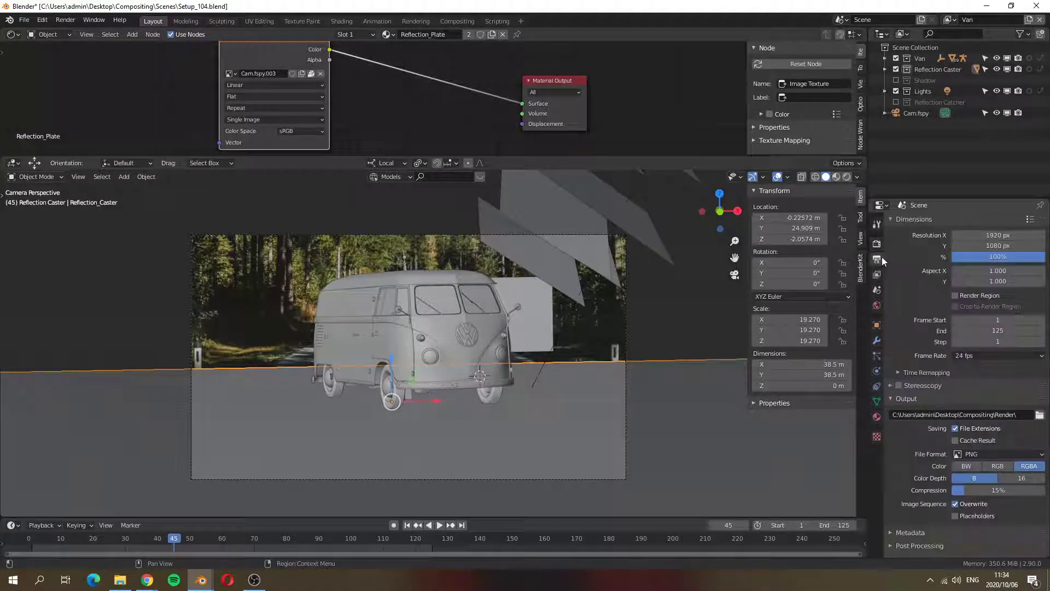
pyautogui.click(877, 274)
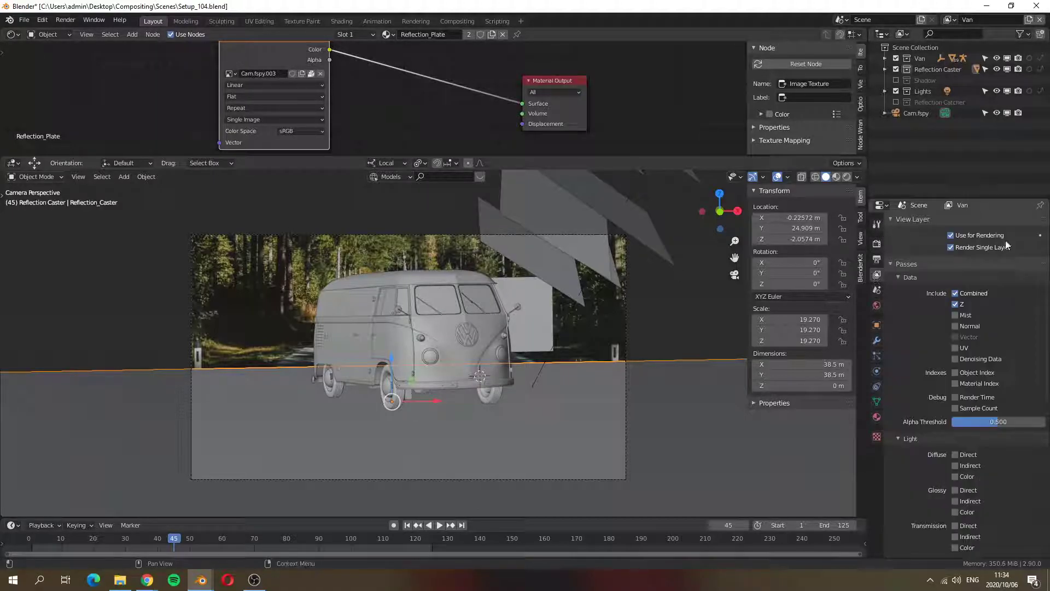
# Check that the AO\Depth, Reflection and Shadow view layers are used for rendering and return to the Van layer
pyautogui.click(949, 19)
pyautogui.click(930, 37)
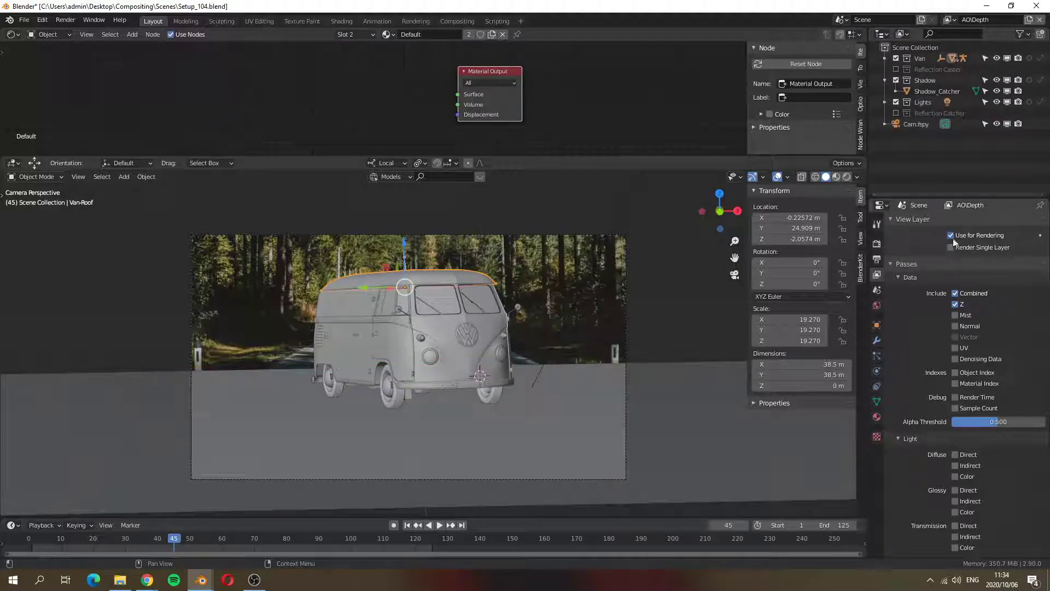
pyautogui.click(950, 19)
pyautogui.click(900, 47)
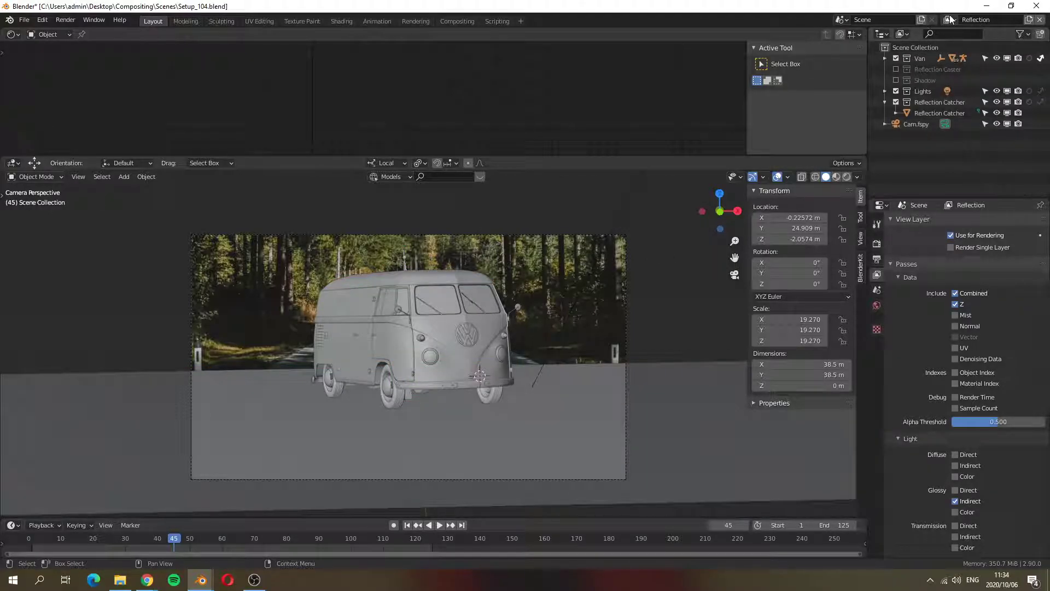
pyautogui.click(950, 20)
pyautogui.click(925, 57)
pyautogui.click(950, 20)
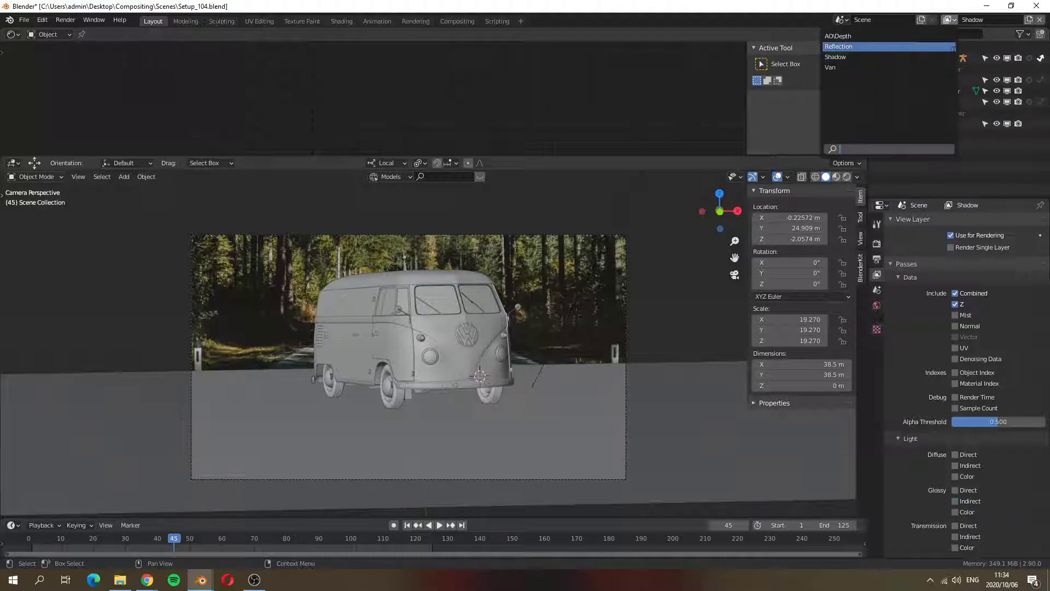
pyautogui.click(875, 67)
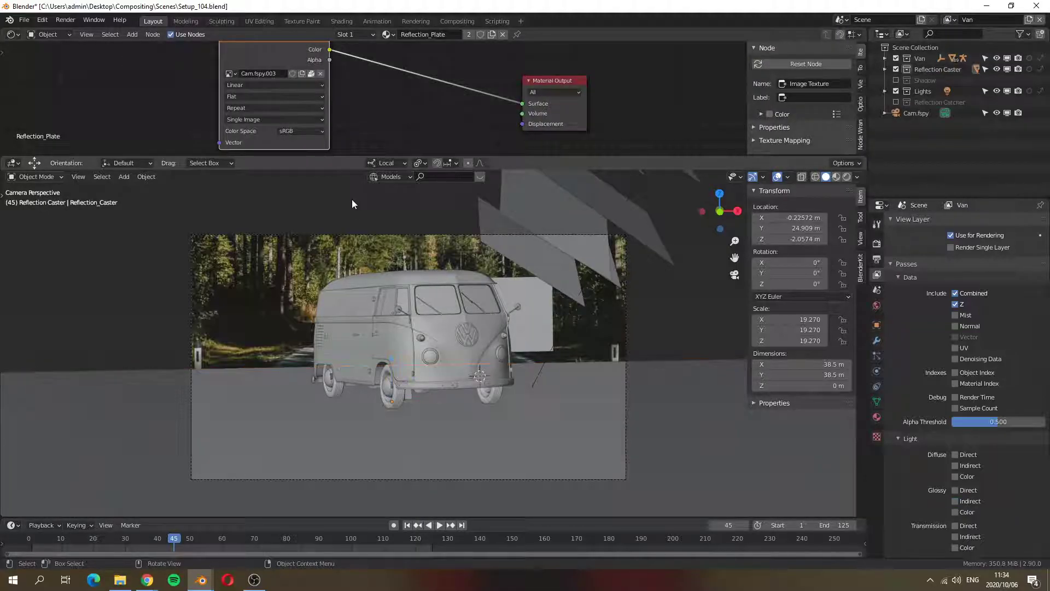
# Render frame 45 with all view layers, view the whole image and close the render window
pyautogui.press('F12')
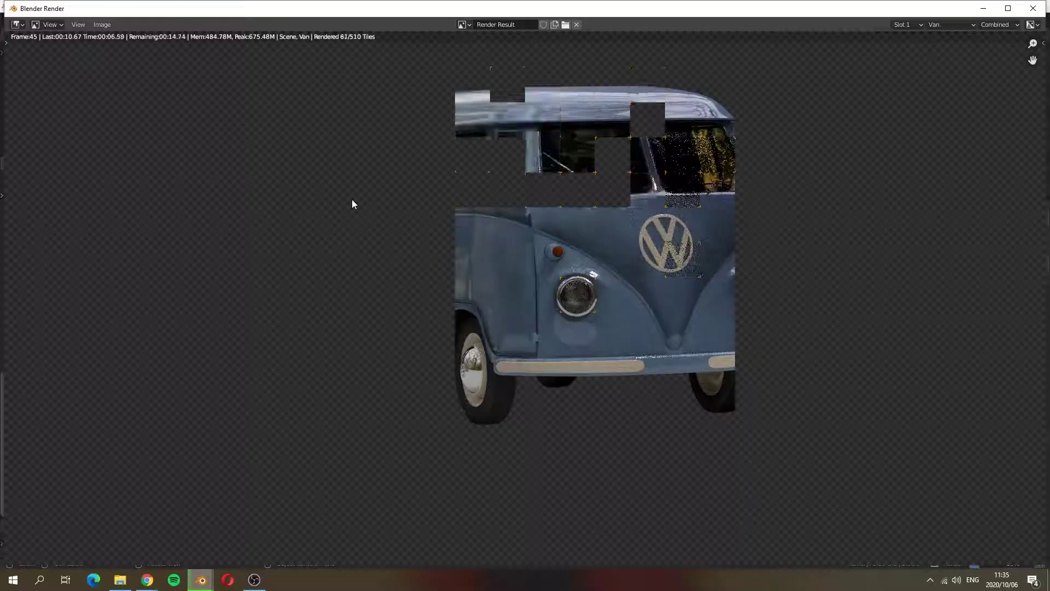
pyautogui.scroll(-2, 570, 196)
pyautogui.scroll(-1, 571, 196)
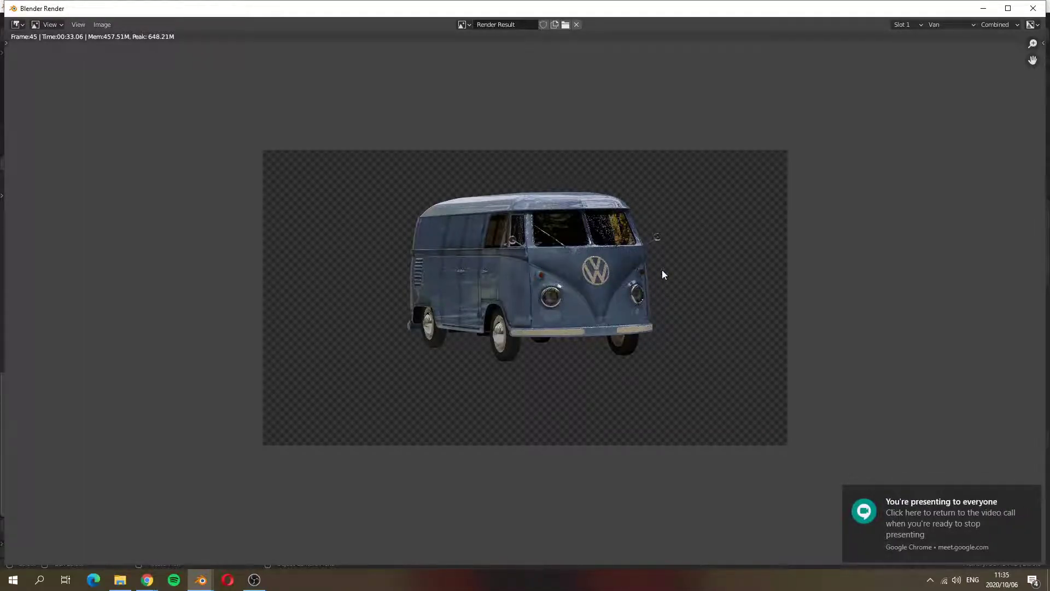
pyautogui.click(1033, 9)
# Enlarge the shader editor area and switch it to the Compositor
pyautogui.moveTo(501, 156); pyautogui.dragTo(495, 304)
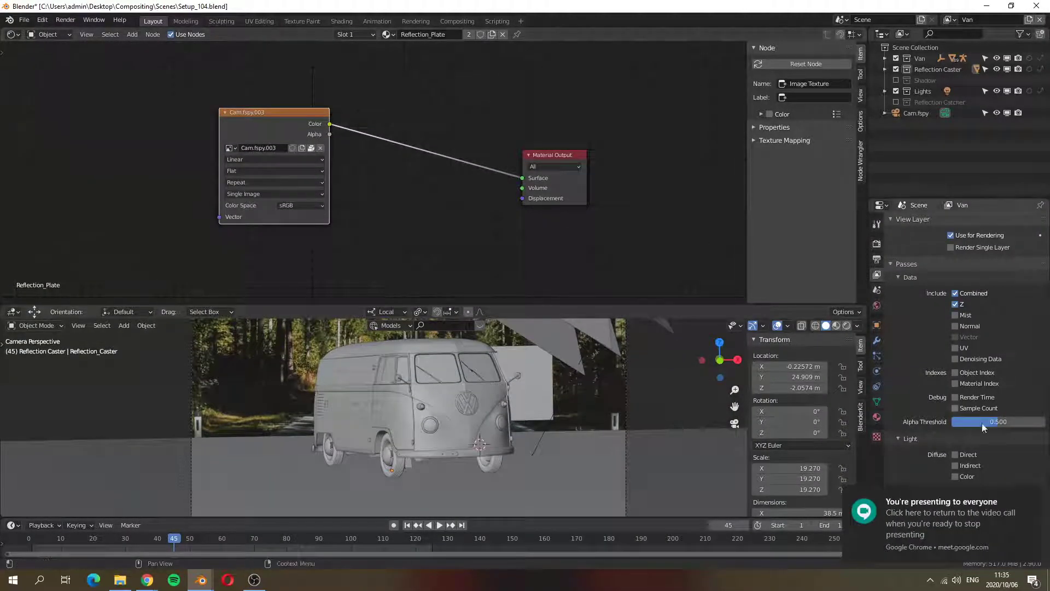
pyautogui.click(13, 34)
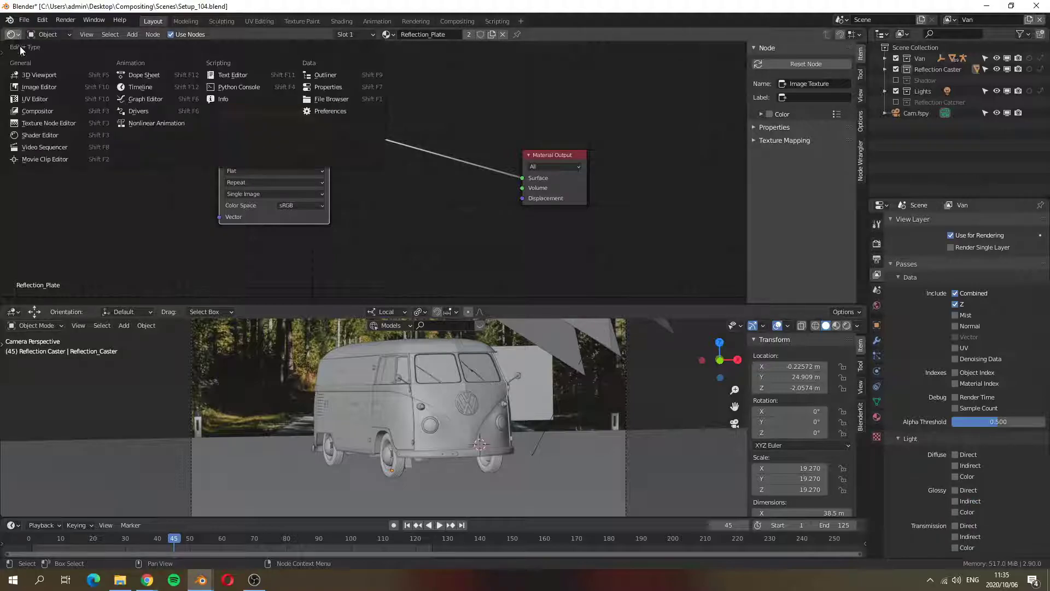
pyautogui.click(52, 111)
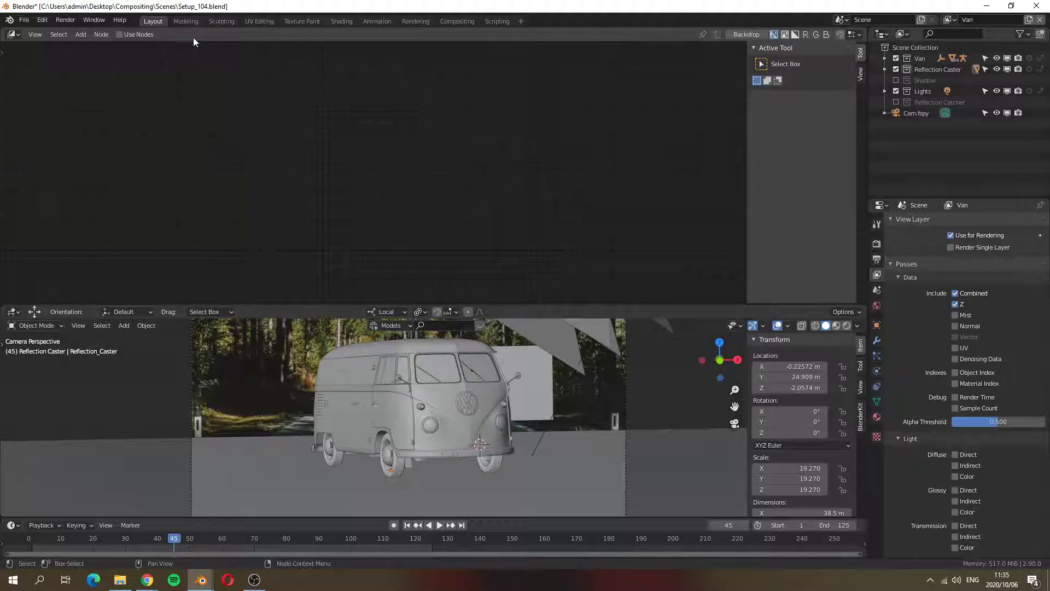
# Enable compositing nodes and spread the Render Layers and Composite nodes far apart
pyautogui.click(119, 34)
pyautogui.scroll(6, 524, 139)
pyautogui.moveTo(351, 90); pyautogui.dragTo(166, 73)
pyautogui.moveTo(207, 298); pyautogui.dragTo(217, 260, button='middle')
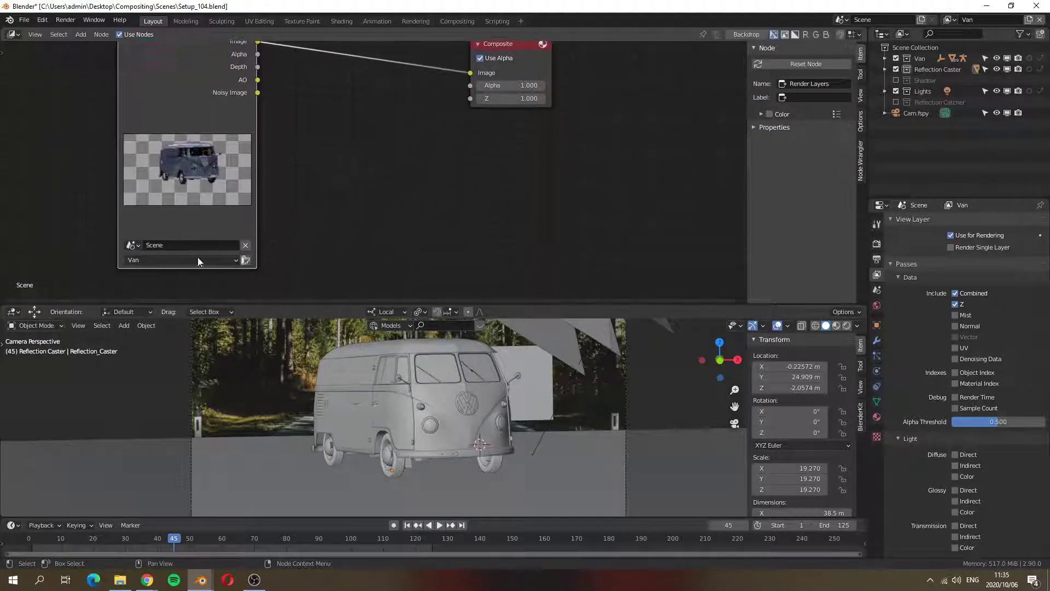
pyautogui.moveTo(300, 174); pyautogui.dragTo(293, 201, button='middle')
pyautogui.moveTo(472, 94); pyautogui.dragTo(412, 114, button='middle')
pyautogui.moveTo(428, 93); pyautogui.dragTo(602, 62)
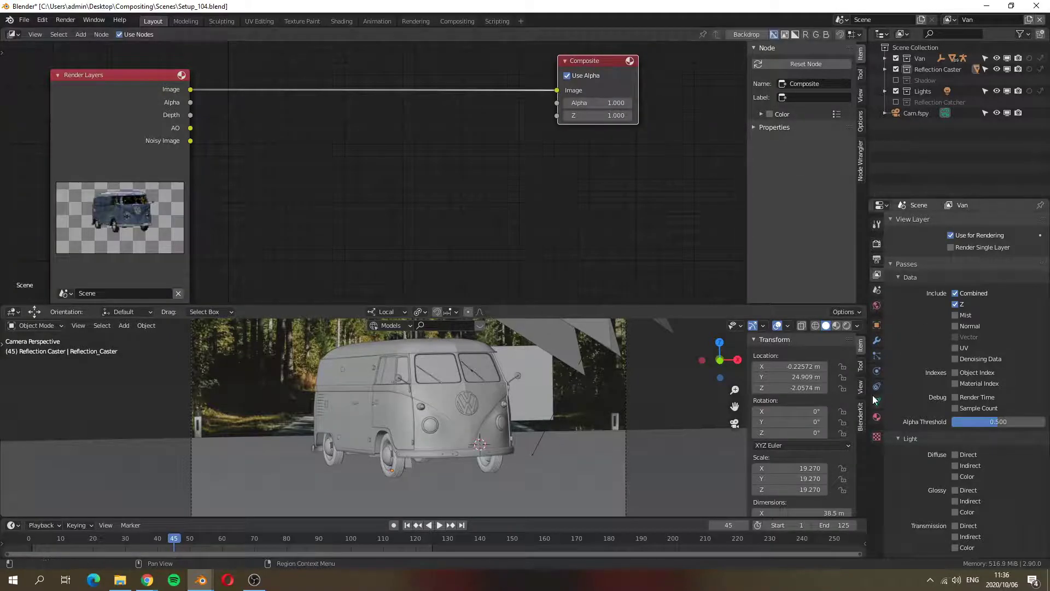
# Expand the Post Processing output settings and check whether Compositing is enabled in the pipeline
pyautogui.click(877, 243)
pyautogui.scroll(-5, 939, 469)
pyautogui.scroll(-15, 939, 468)
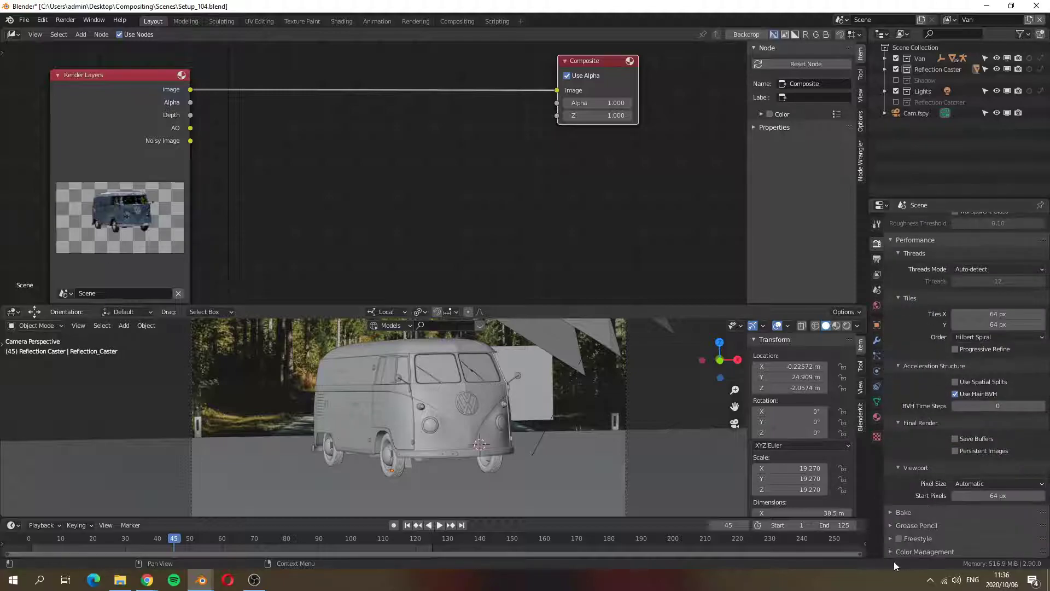
pyautogui.click(877, 258)
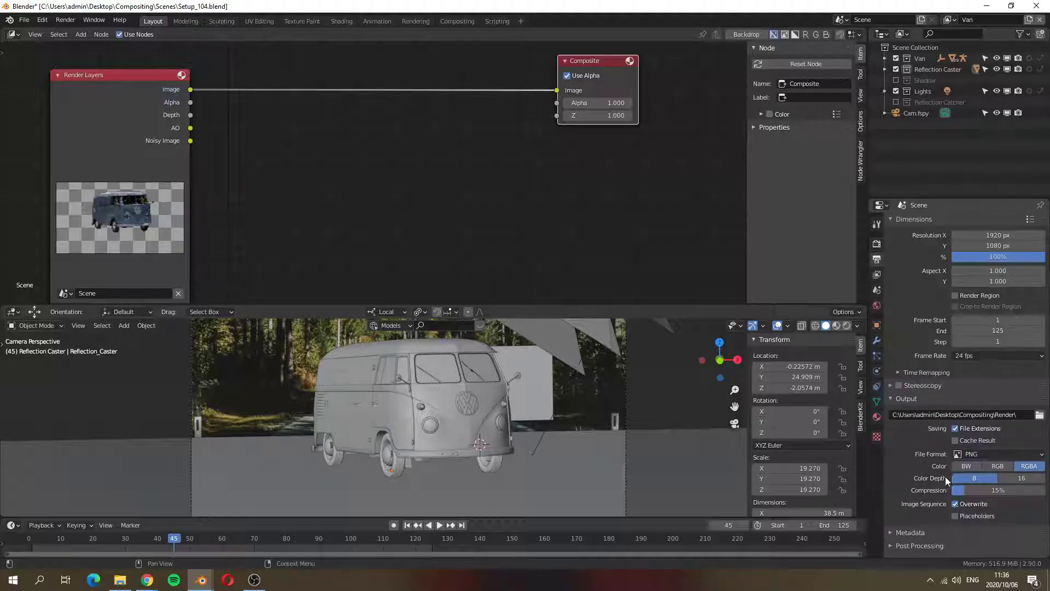
pyautogui.click(897, 544)
pyautogui.scroll(-2, 934, 533)
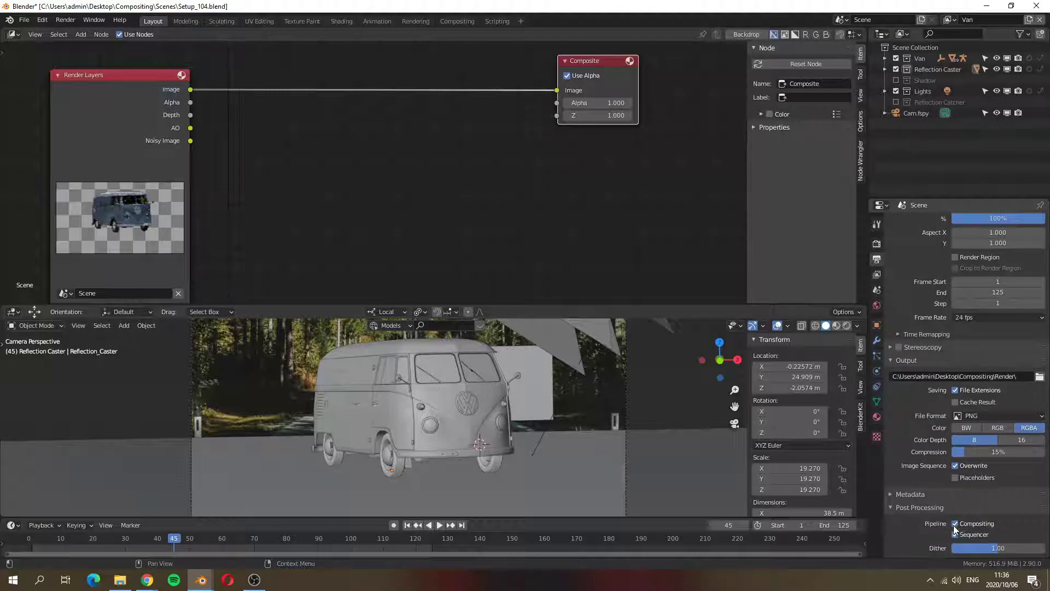
# Delete the Composite node from the compositing node tree, leaving only the Render Layers node
pyautogui.moveTo(598, 60); pyautogui.dragTo(604, 62)
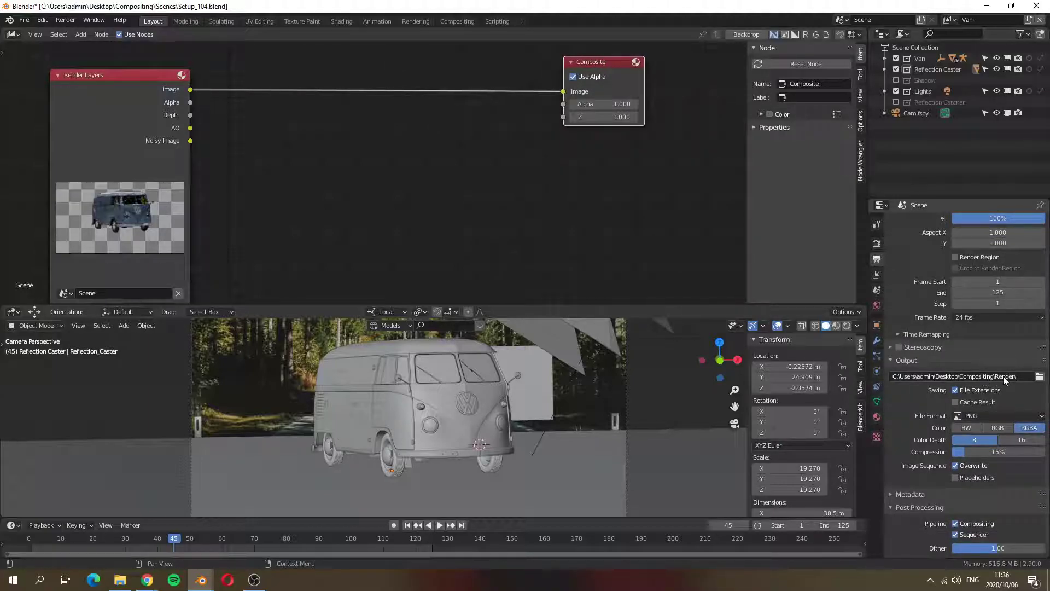
pyautogui.moveTo(605, 181); pyautogui.dragTo(602, 185, button='middle')
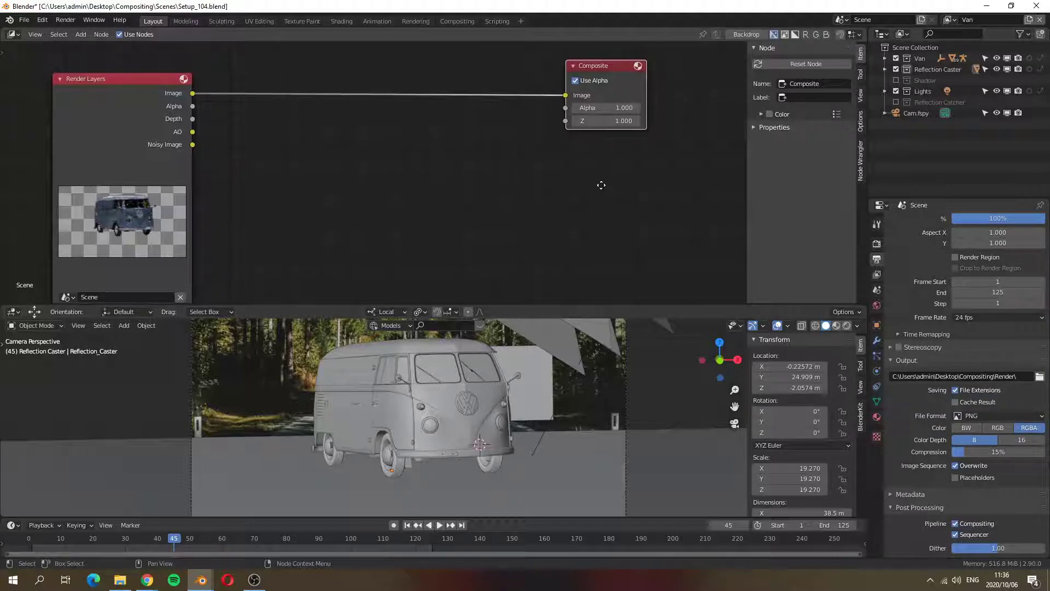
pyautogui.scroll(-2, 476, 180)
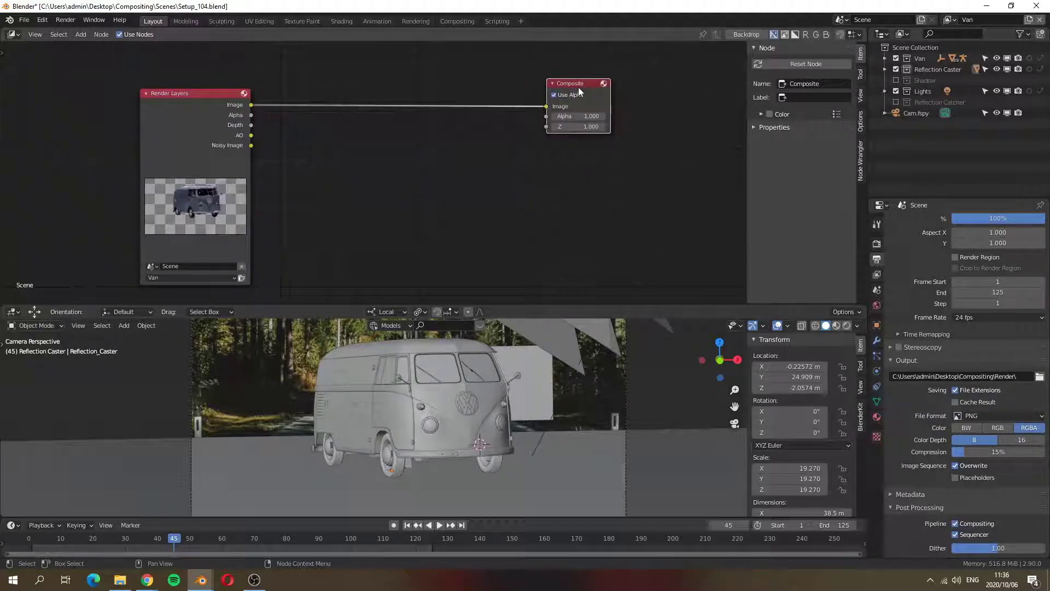
pyautogui.press('Delete')
pyautogui.keyDown('ctrl'); pyautogui.hscroll(-3, 527, 159); pyautogui.keyUp('ctrl')
pyautogui.moveTo(526, 163); pyautogui.dragTo(458, 145, button='middle')
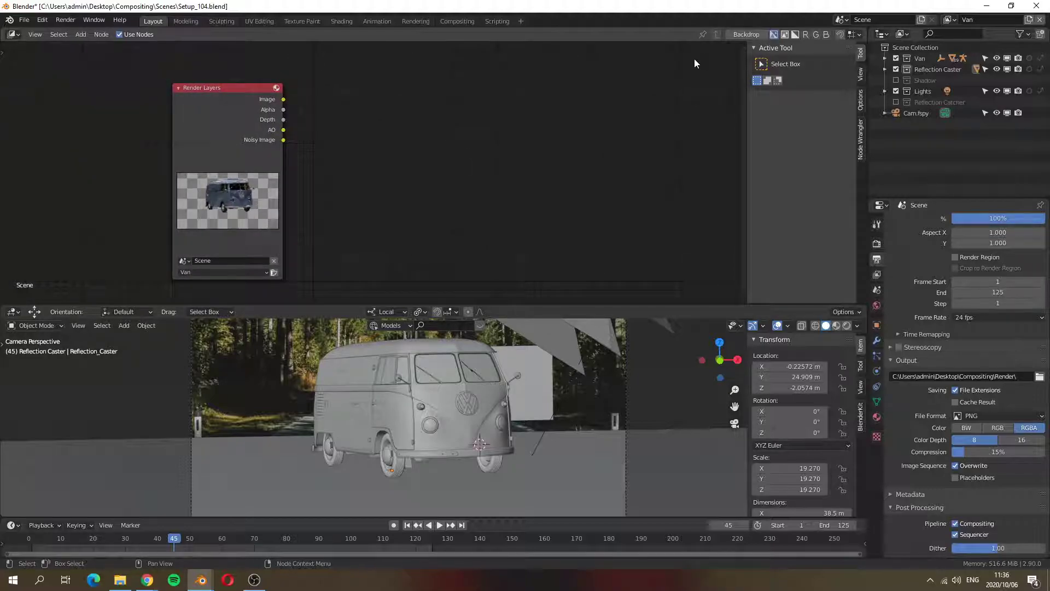
pyautogui.moveTo(533, 129); pyautogui.dragTo(520, 132, button='middle')
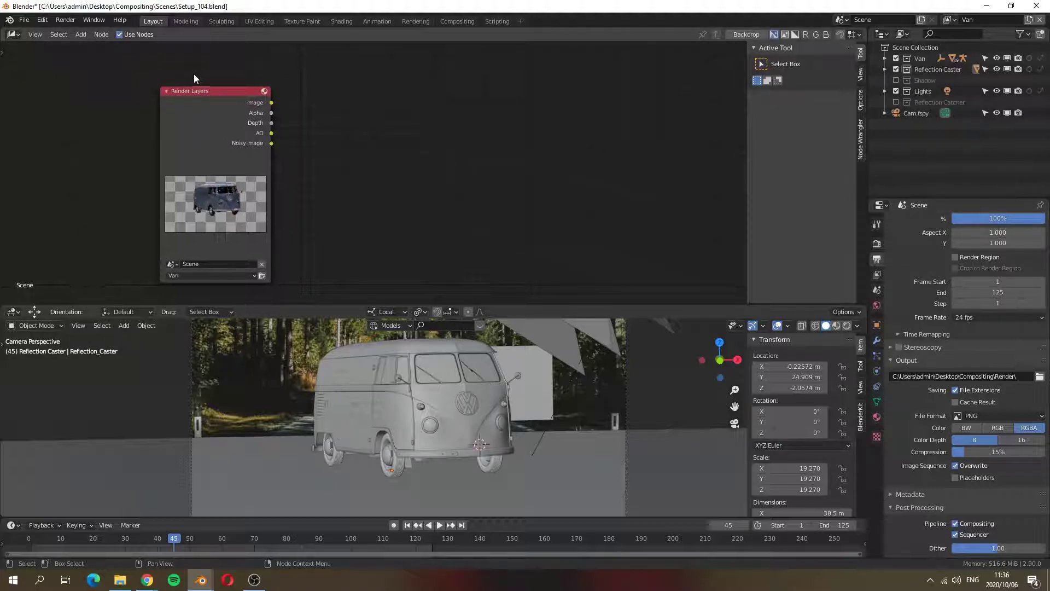
# Add a File Output node and place it well apart from the Render Layers node
pyautogui.moveTo(195, 90); pyautogui.dragTo(185, 73)
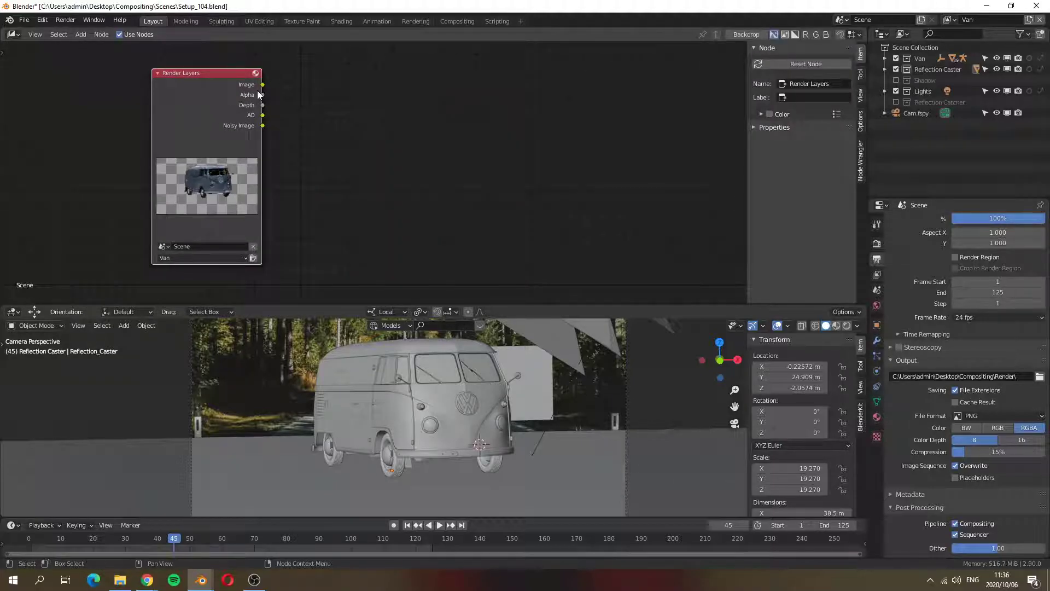
pyautogui.hotkey('shift', 'space')
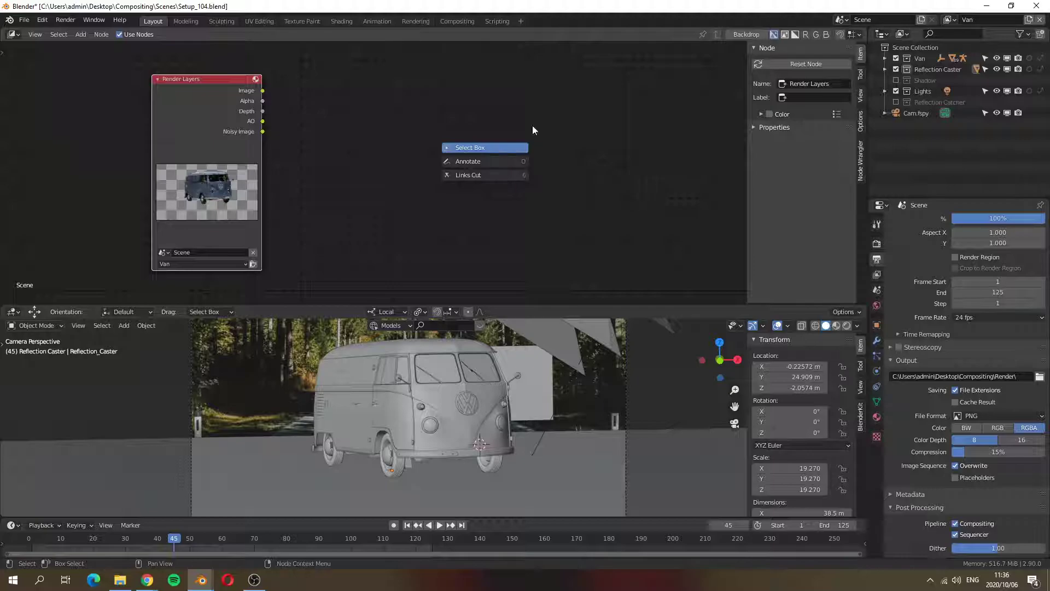
pyautogui.click(537, 136)
pyautogui.hotkey('shift', 'a')
pyautogui.click(537, 136)
pyautogui.write('out')
pyautogui.click(563, 155)
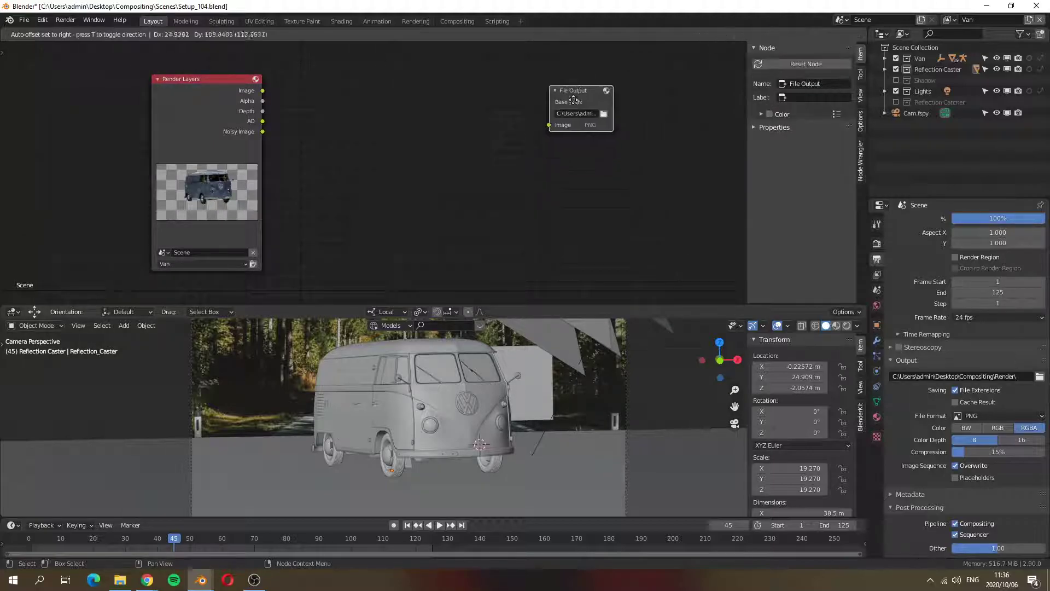
pyautogui.moveTo(611, 93); pyautogui.dragTo(601, 104, button='middle')
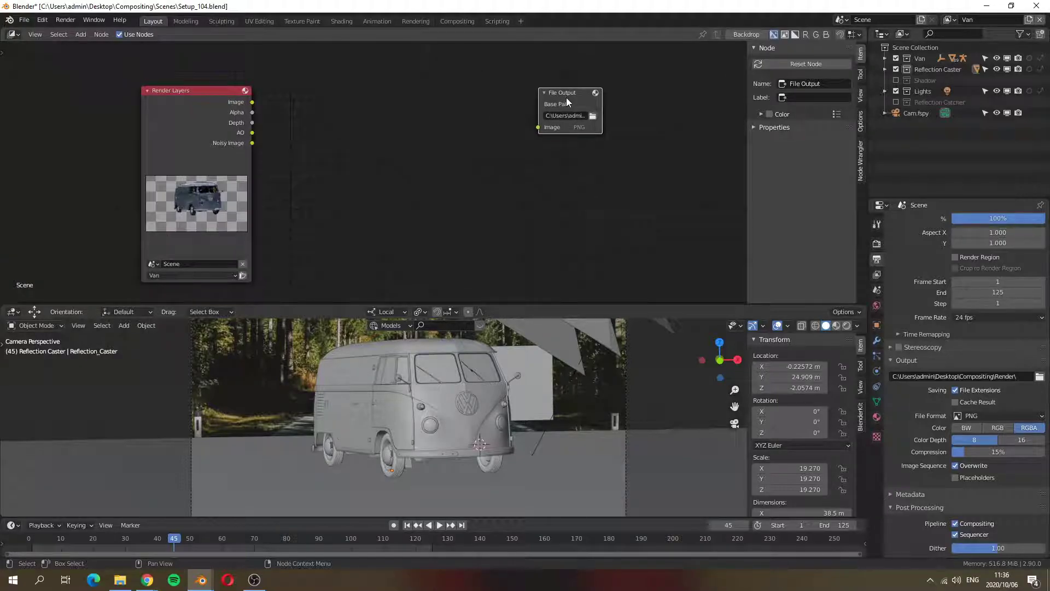
# Rename the File Output node's first input to Van and add a second input named Shadow
pyautogui.click(754, 127)
pyautogui.scroll(-2, 793, 278)
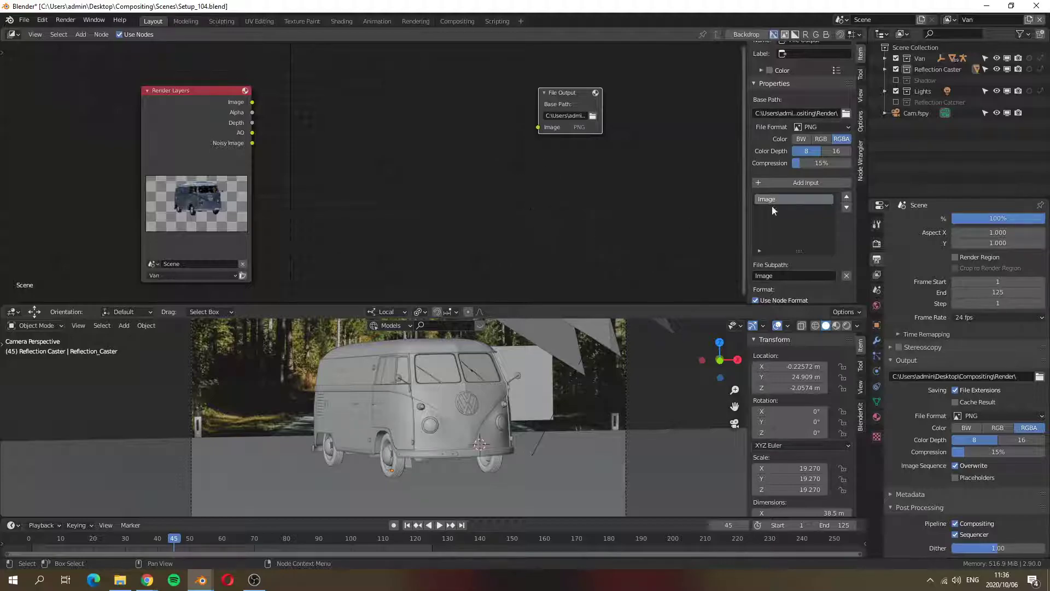
pyautogui.write('Van')
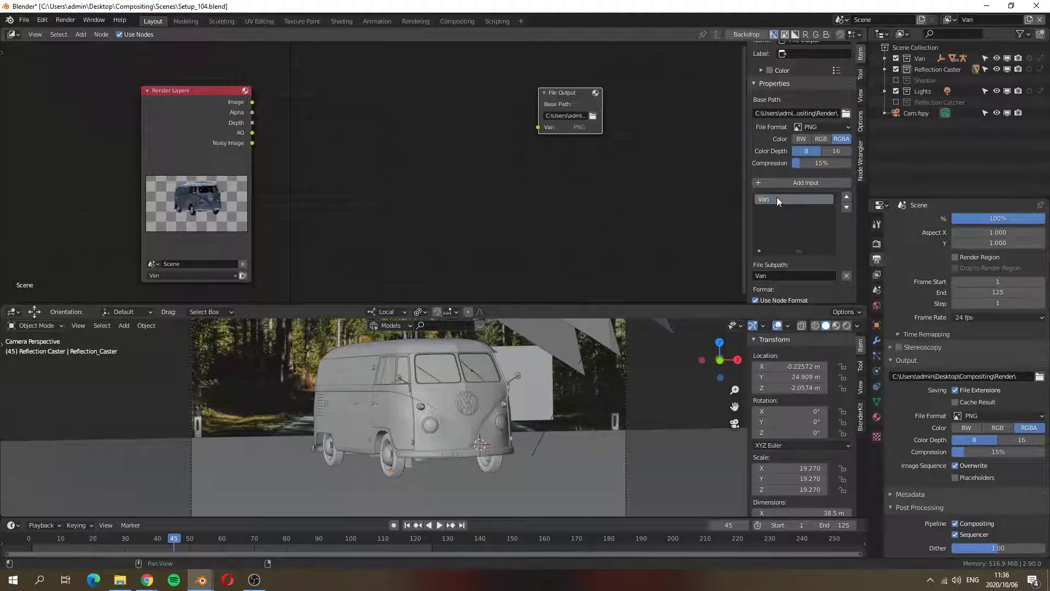
pyautogui.click(813, 182)
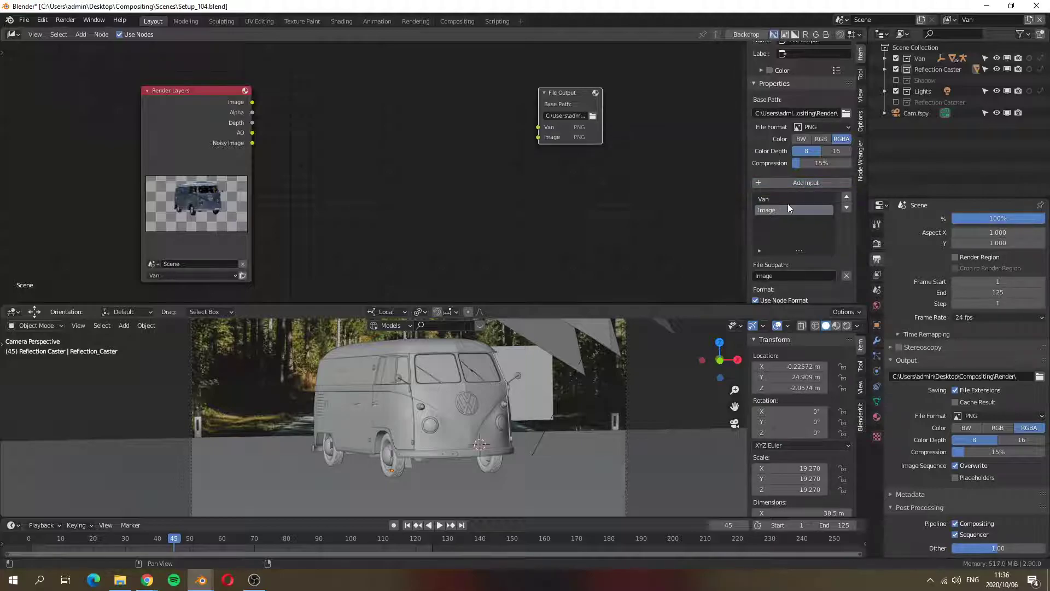
pyautogui.doubleClick(770, 212)
pyautogui.write('Shadow')
pyautogui.press('Return')
# Add three more inputs to the File Output node, named Reflection, AO and Depth
pyautogui.click(786, 183)
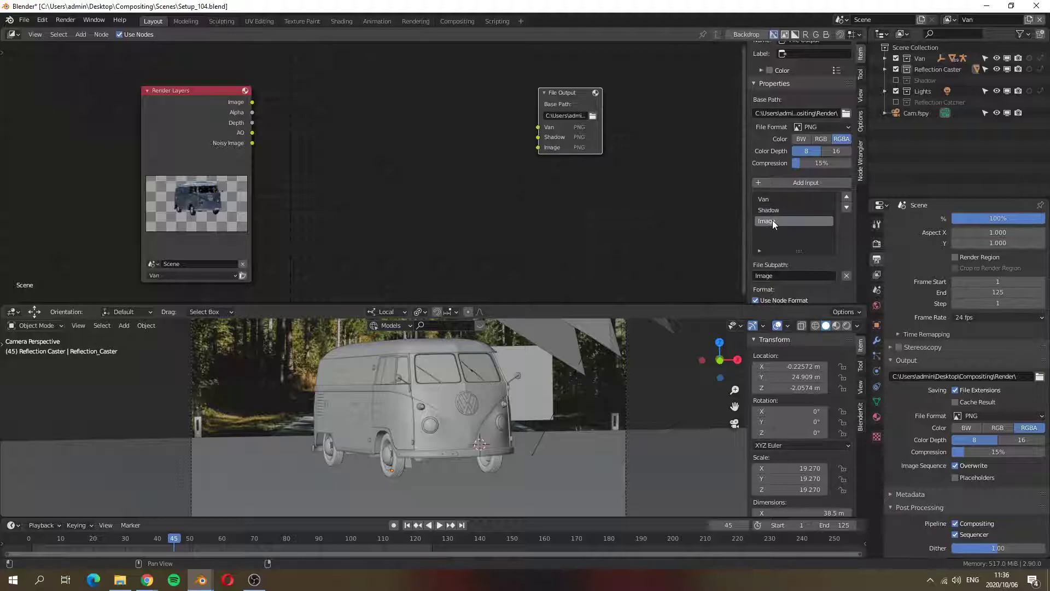
pyautogui.write('Reflection')
pyautogui.press('Return')
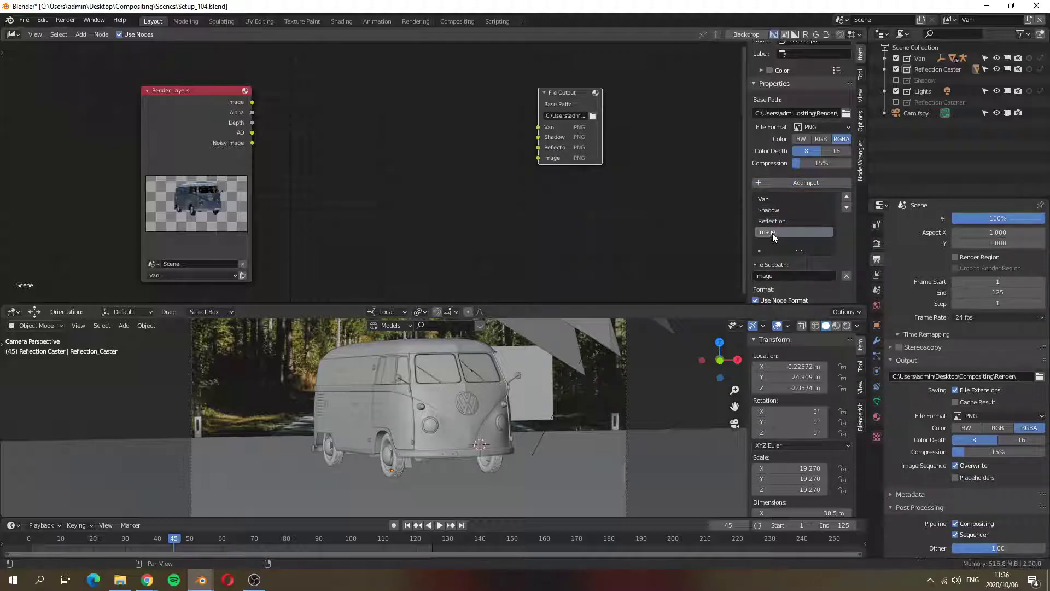
pyautogui.write('AO')
pyautogui.press('Return')
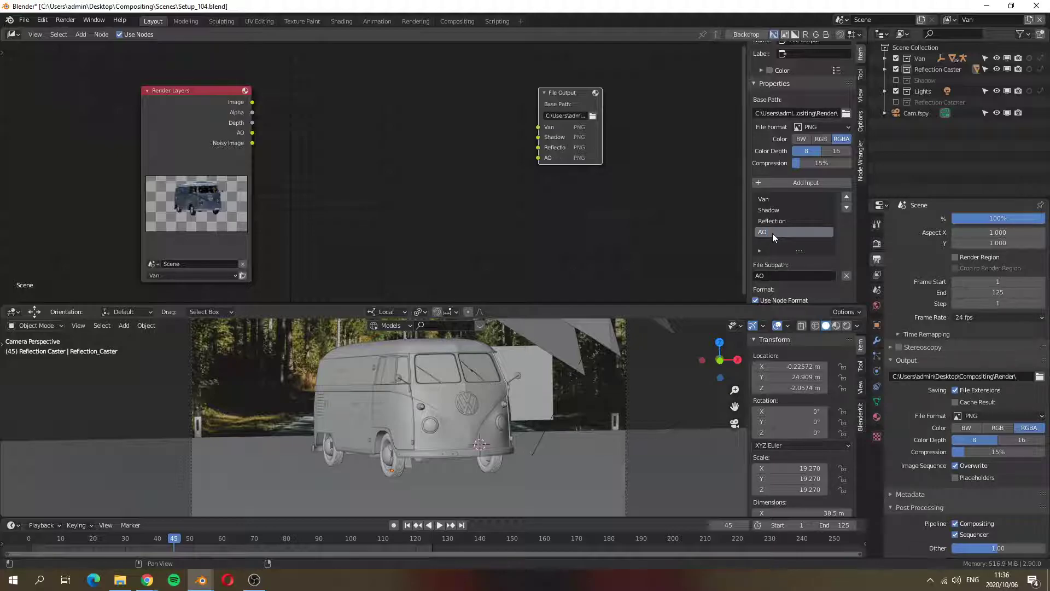
pyautogui.click(799, 183)
pyautogui.write('De')
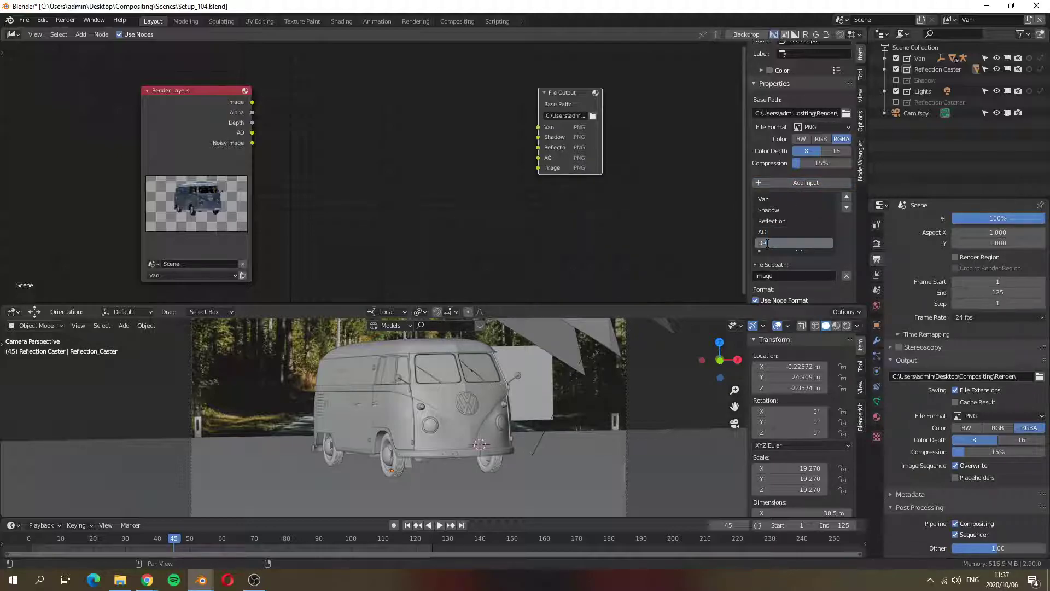
pyautogui.write('pth')
pyautogui.press('Return')
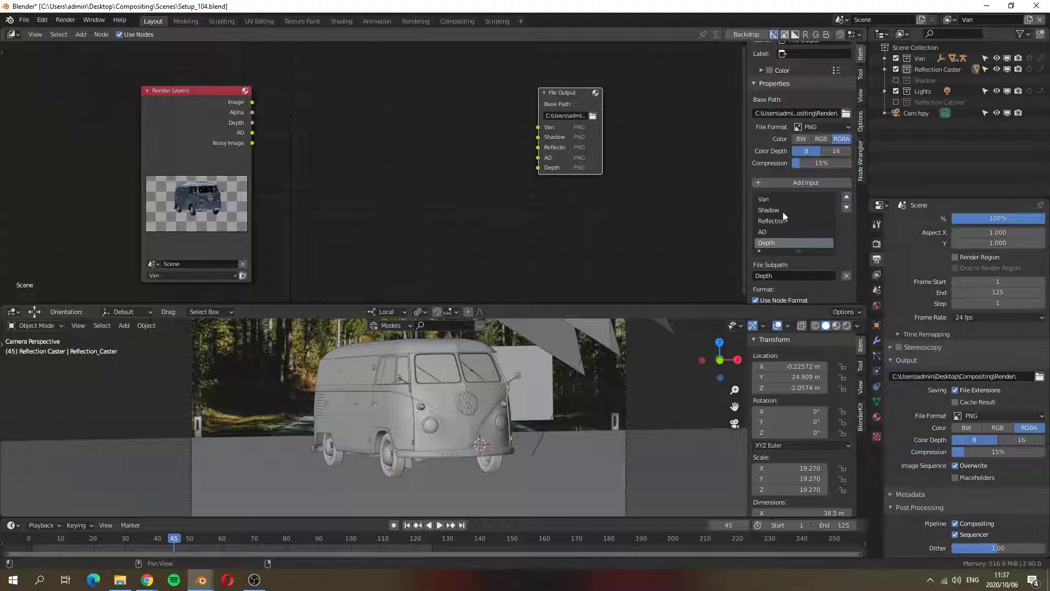
pyautogui.moveTo(457, 198); pyautogui.dragTo(482, 212, button='middle')
pyautogui.click(388, 138)
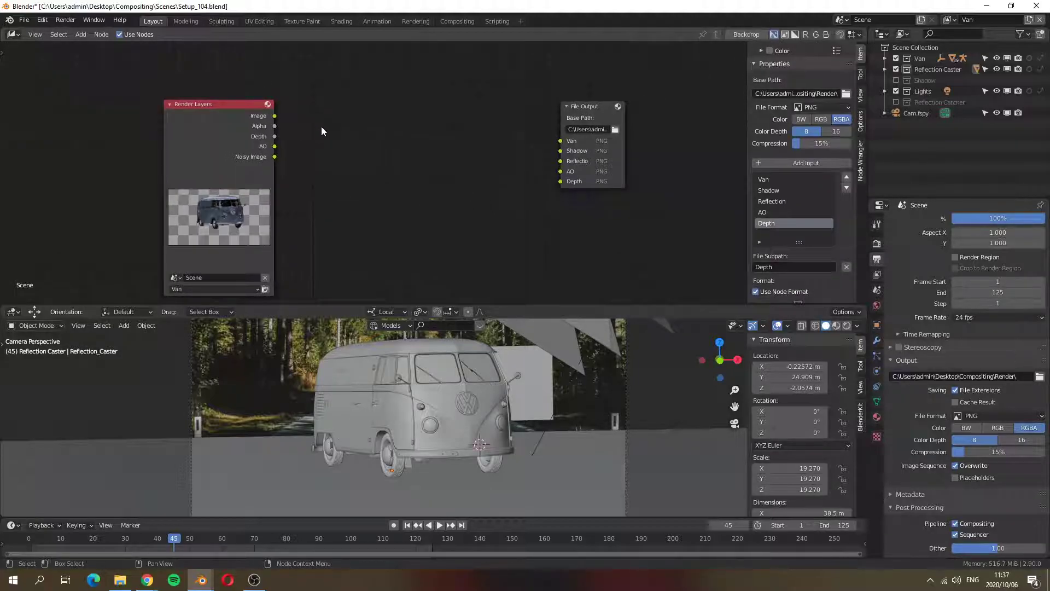
pyautogui.hotkey('shift', 'a')
pyautogui.click(385, 132)
pyautogui.write('vie')
# Preview the Render Layers Image output through a new Viewer node placed beside it, with the compositor backdrop enabled
pyautogui.click(193, 104)
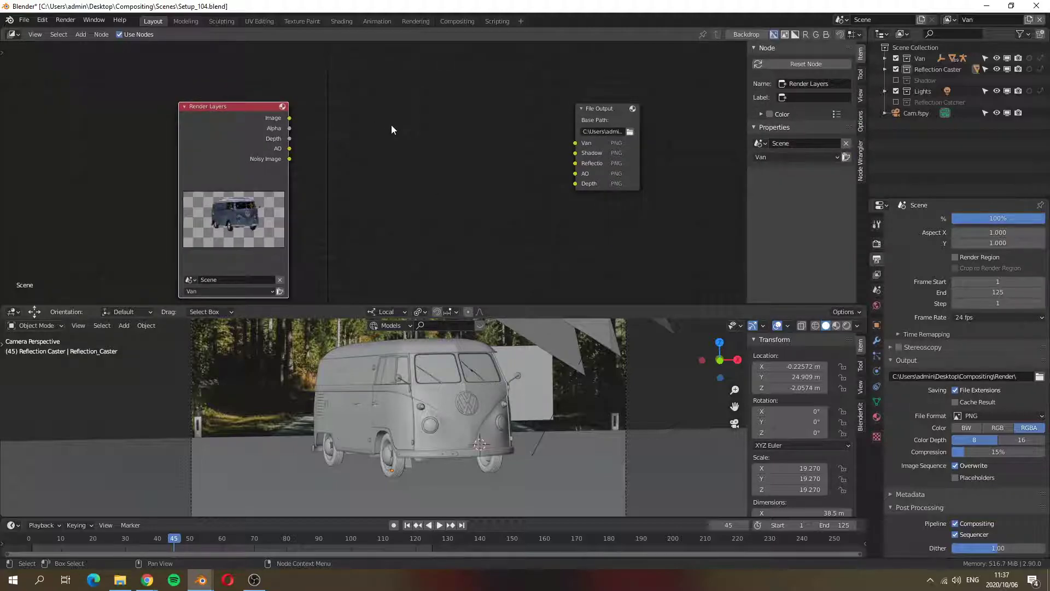
pyautogui.moveTo(374, 116); pyautogui.dragTo(389, 108, button='middle')
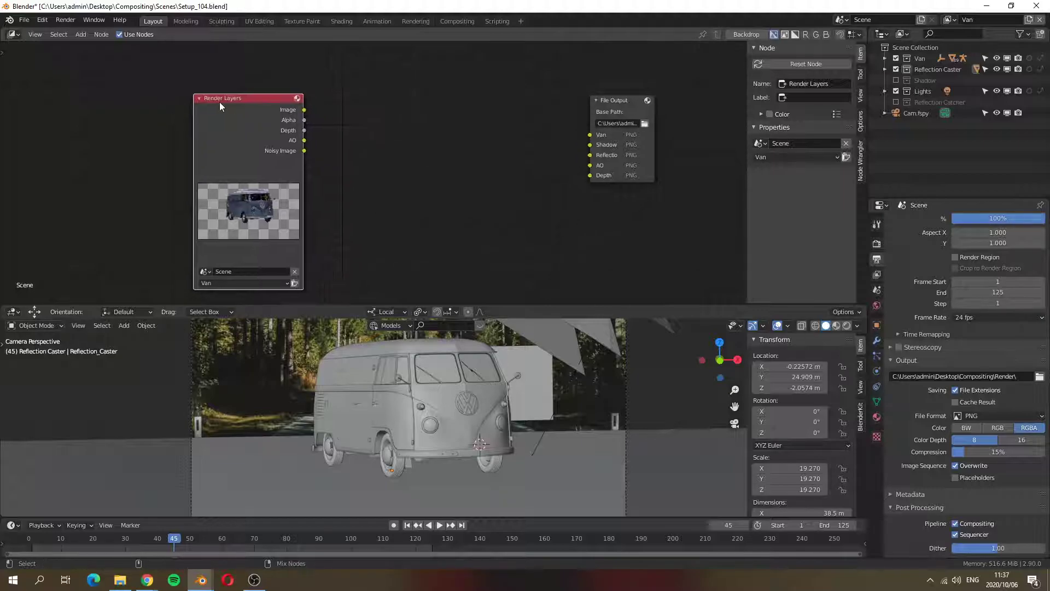
pyautogui.keyDown('ctrl'); pyautogui.keyDown('shift'); pyautogui.click(233, 102); pyautogui.keyUp('shift'); pyautogui.keyUp('ctrl')
pyautogui.moveTo(329, 117); pyautogui.dragTo(455, 91)
pyautogui.moveTo(361, 74); pyautogui.dragTo(300, 94, button='middle')
pyautogui.click(311, 93)
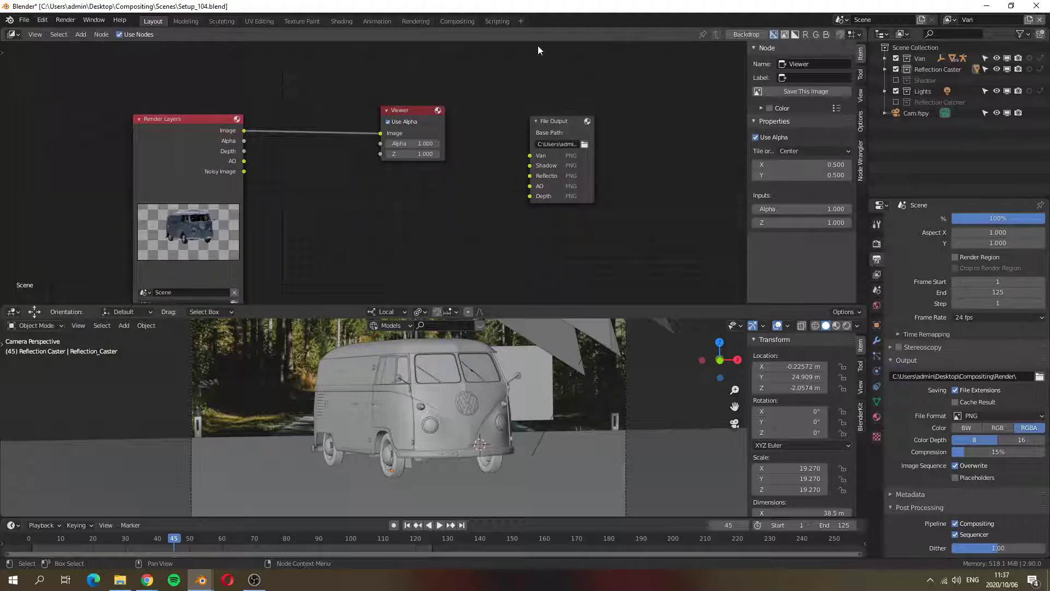
pyautogui.click(751, 35)
# Move the Render Layers node aside and zoom the backdrop out so more of the van preview shows
pyautogui.moveTo(156, 137); pyautogui.dragTo(95, 114)
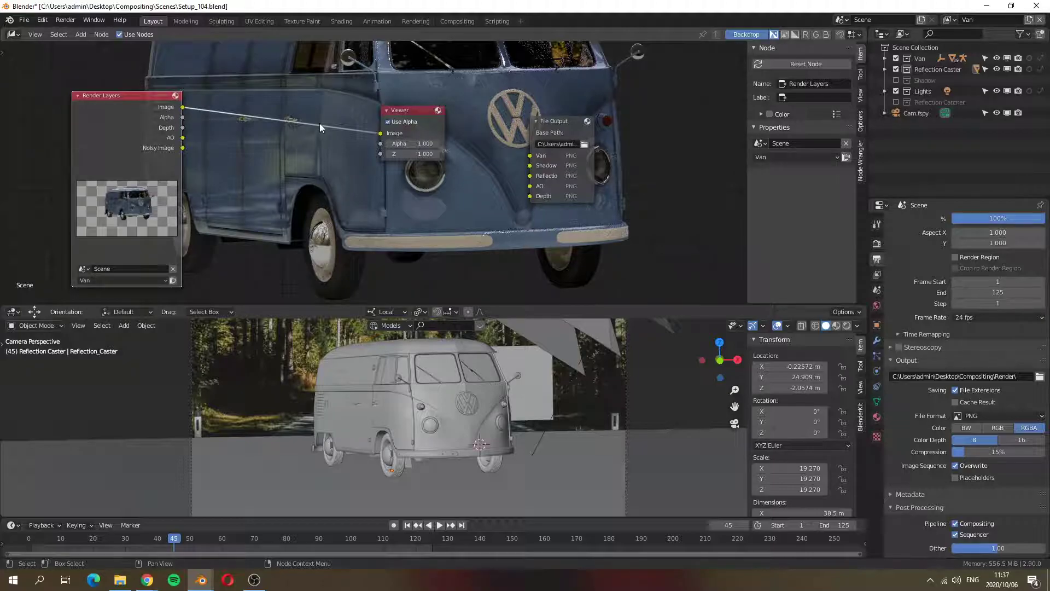
pyautogui.click(453, 194)
pyautogui.press('v')
pyautogui.press('v')
pyautogui.press('v')
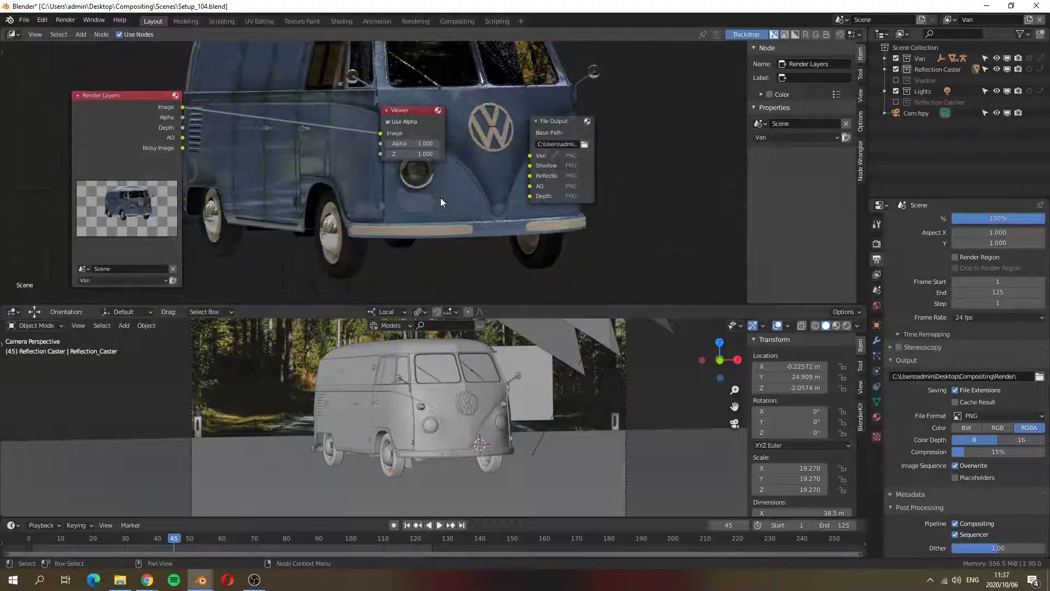
pyautogui.hotkey('alt', 'v')
pyautogui.hotkey('alt', 'v')
pyautogui.hotkey('alt', 'v')
pyautogui.hotkey('alt', 'v')
pyautogui.hotkey('alt', 'v')
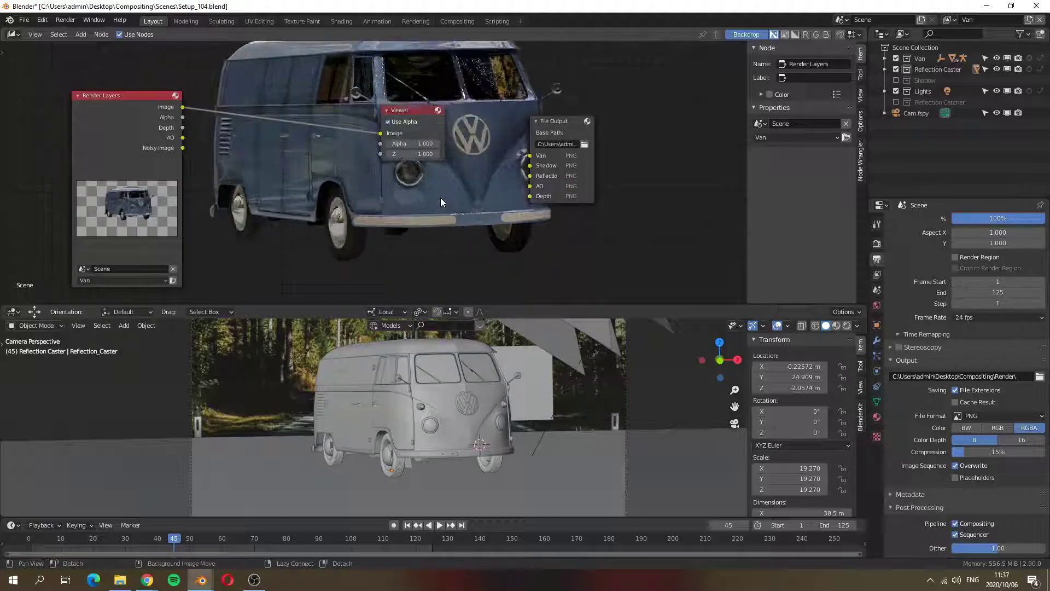
# Reposition the backdrop image and enlarge the compositor area so the whole van preview fits
pyautogui.keyDown('alt'); pyautogui.moveTo(257, 180); pyautogui.dragTo(313, 164, button='right'); pyautogui.keyUp('alt')
pyautogui.keyDown('alt'); pyautogui.moveTo(391, 144); pyautogui.dragTo(342, 193, button='middle'); pyautogui.keyUp('alt')
pyautogui.keyDown('alt'); pyautogui.scroll(-2, 359, 225); pyautogui.keyUp('alt')
pyautogui.press('v')
pyautogui.press('v')
pyautogui.press('v')
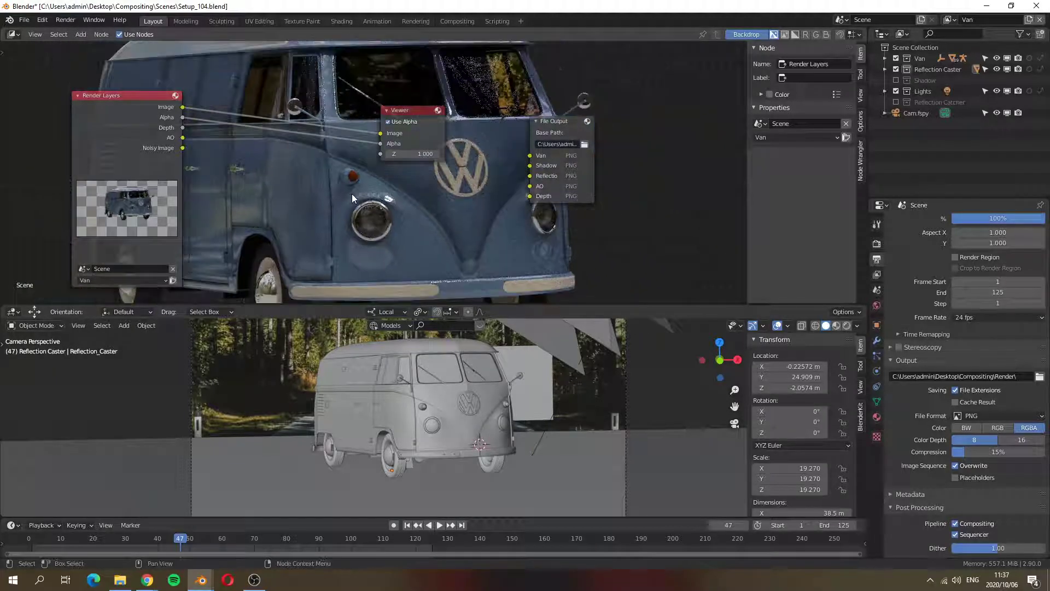
pyautogui.moveTo(500, 304); pyautogui.dragTo(514, 396)
pyautogui.moveTo(349, 262); pyautogui.dragTo(340, 228, button='middle')
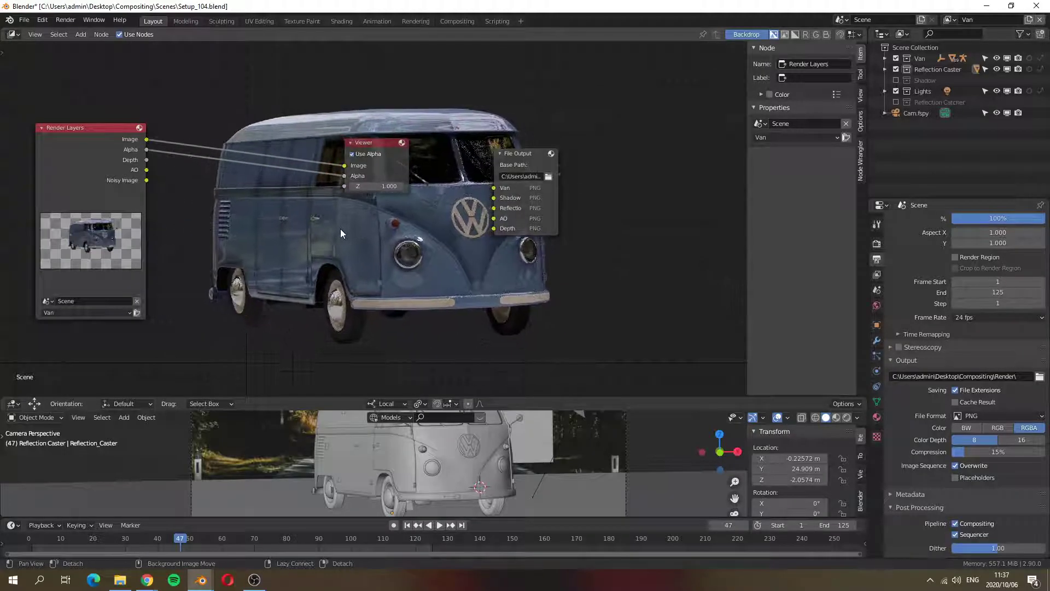
# Move the Viewer and File Output nodes clear of the van preview and disconnect the Viewer's Alpha input
pyautogui.moveTo(373, 139); pyautogui.dragTo(382, 71)
pyautogui.moveTo(518, 153); pyautogui.dragTo(635, 73)
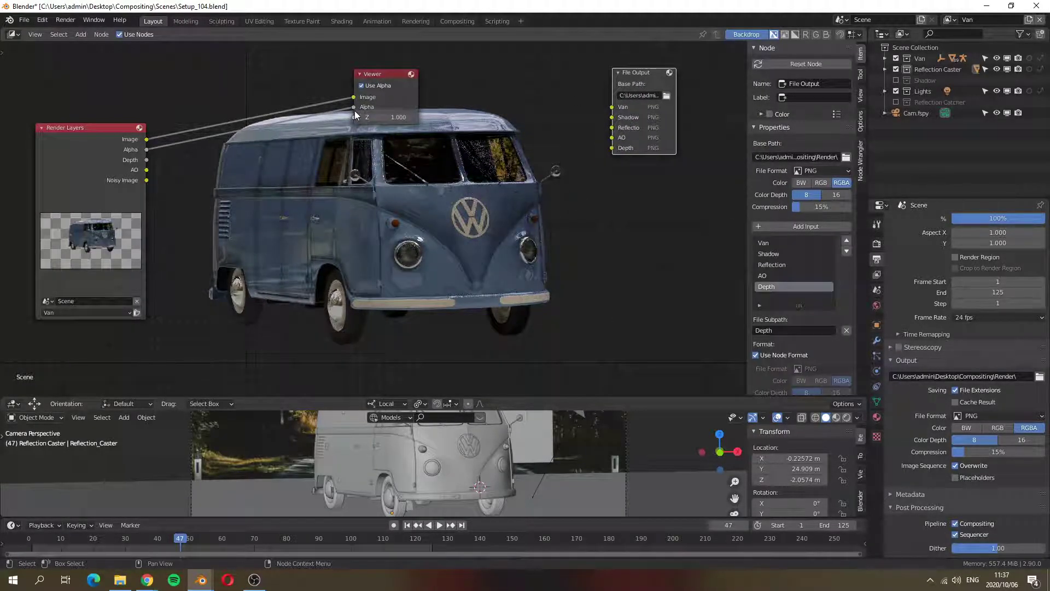
pyautogui.moveTo(342, 108); pyautogui.dragTo(307, 146)
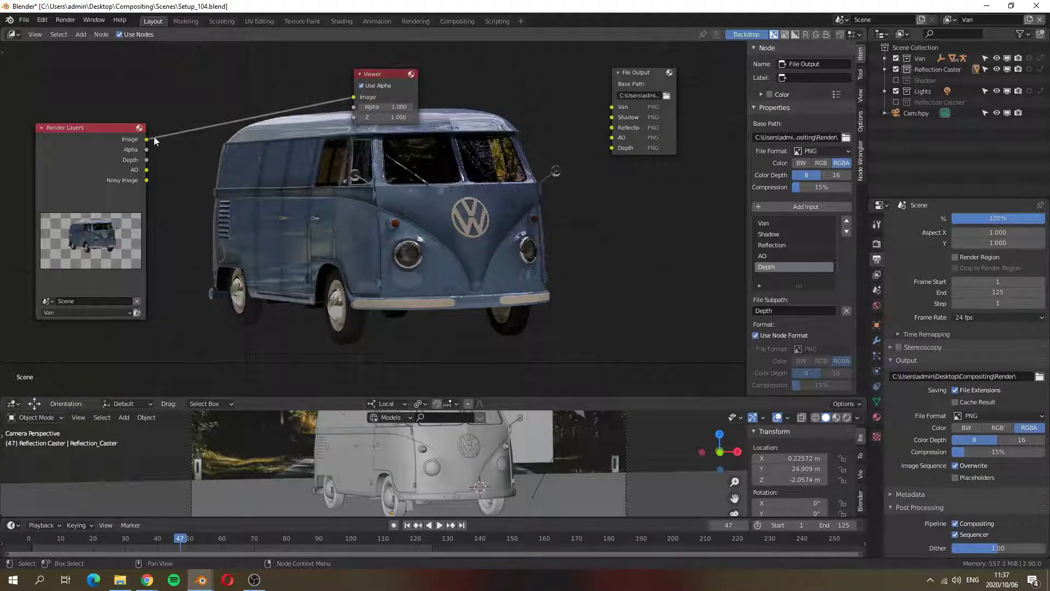
# Cycle the Viewer through the Render Layers node's outputs to examine each pass in the backdrop
pyautogui.keyDown('ctrl'); pyautogui.keyDown('shift'); pyautogui.click(95, 130); pyautogui.keyUp('shift'); pyautogui.keyUp('ctrl')
pyautogui.keyDown('ctrl'); pyautogui.keyDown('shift'); pyautogui.click(95, 129); pyautogui.keyUp('shift'); pyautogui.keyUp('ctrl')
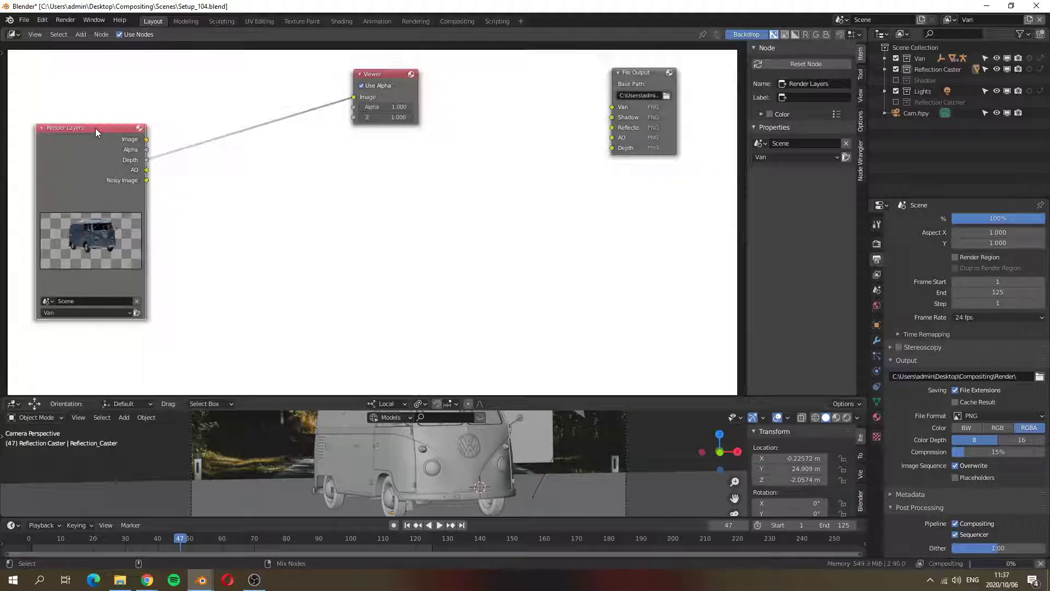
pyautogui.keyDown('ctrl'); pyautogui.keyDown('shift'); pyautogui.click(95, 129); pyautogui.keyUp('shift'); pyautogui.keyUp('ctrl')
pyautogui.keyDown('ctrl'); pyautogui.keyDown('shift'); pyautogui.click(96, 130); pyautogui.keyUp('shift'); pyautogui.keyUp('ctrl')
pyautogui.keyDown('ctrl'); pyautogui.keyDown('shift'); pyautogui.click(95, 129); pyautogui.keyUp('shift'); pyautogui.keyUp('ctrl')
pyautogui.keyDown('ctrl'); pyautogui.keyDown('shift'); pyautogui.click(96, 129); pyautogui.keyUp('shift'); pyautogui.keyUp('ctrl')
pyautogui.keyDown('ctrl'); pyautogui.keyDown('shift'); pyautogui.click(95, 129); pyautogui.keyUp('shift'); pyautogui.keyUp('ctrl')
pyautogui.keyDown('ctrl'); pyautogui.keyDown('shift'); pyautogui.click(95, 129); pyautogui.keyUp('shift'); pyautogui.keyUp('ctrl')
pyautogui.keyDown('ctrl'); pyautogui.keyDown('shift'); pyautogui.click(95, 128); pyautogui.keyUp('shift'); pyautogui.keyUp('ctrl')
pyautogui.keyDown('ctrl'); pyautogui.keyDown('shift'); pyautogui.click(96, 129); pyautogui.keyUp('shift'); pyautogui.keyUp('ctrl')
# Connect the Render Layers Image output to the File Output's Van input and move the Viewer off the link
pyautogui.moveTo(386, 74); pyautogui.dragTo(612, 107)
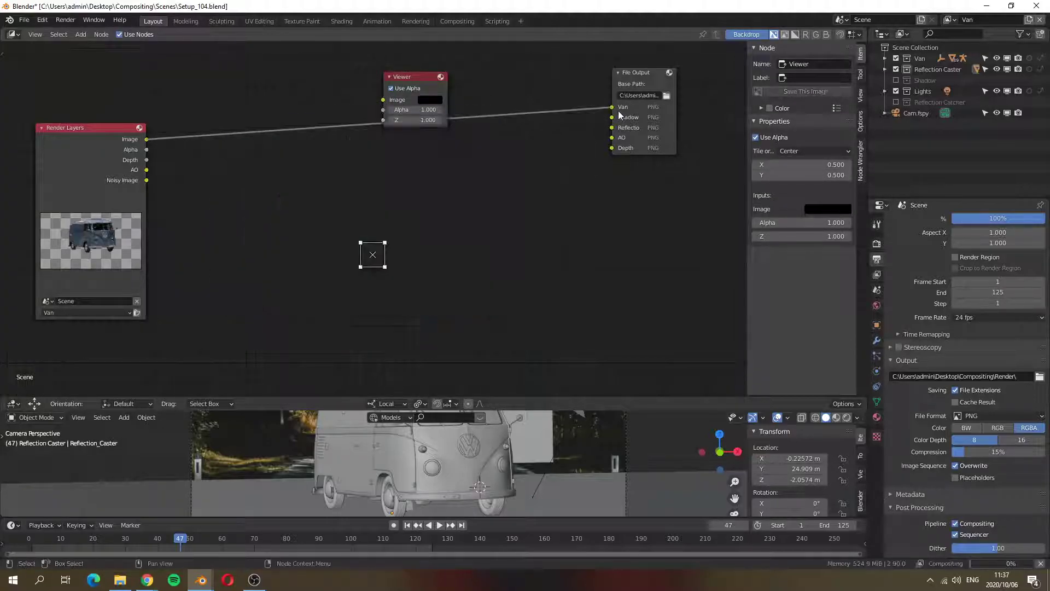
pyautogui.moveTo(426, 91); pyautogui.dragTo(494, 175)
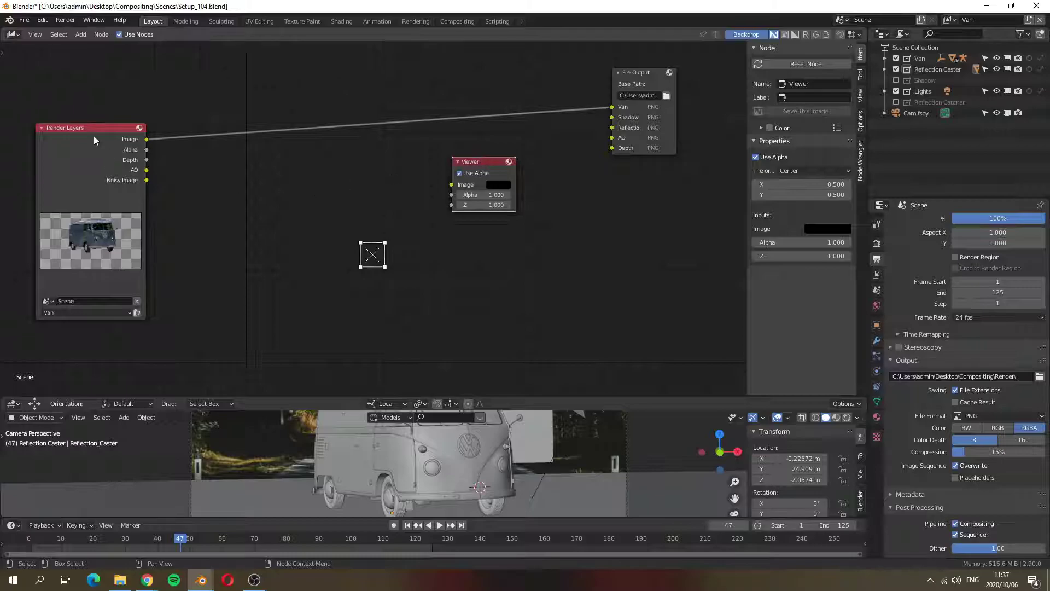
# Move the Render Layers node higher in the node tree and duplicate it, placing the copy below
pyautogui.click(51, 130)
pyautogui.moveTo(51, 131); pyautogui.dragTo(95, 81)
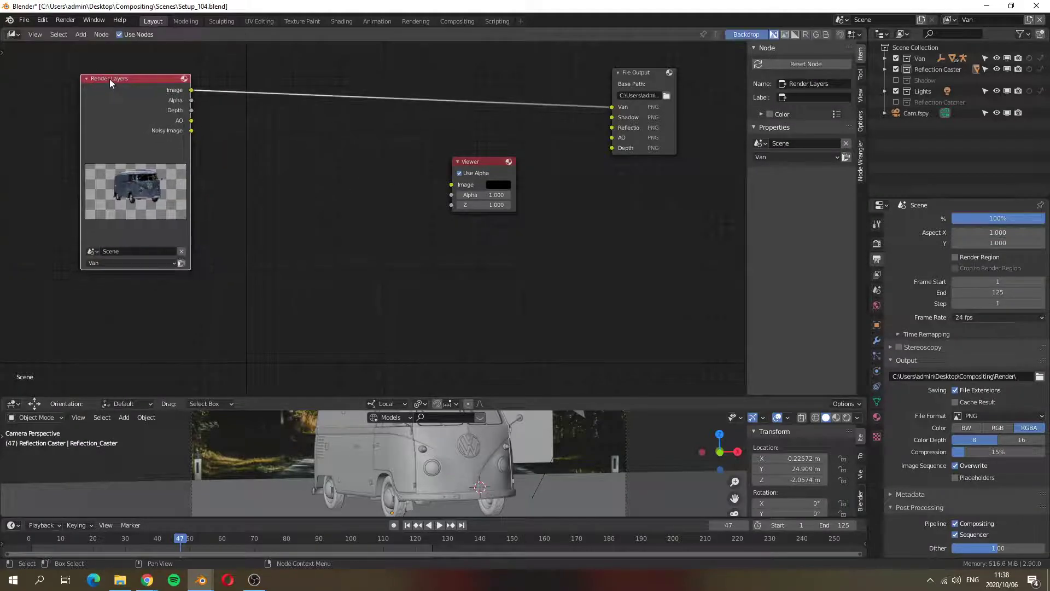
pyautogui.hotkey('shift', 'd')
pyautogui.click(279, 192)
pyautogui.hotkey('shift', 'a')
pyautogui.click(335, 142)
pyautogui.write('vie')
pyautogui.press('BackSpace')
pyautogui.press('BackSpace')
pyautogui.press('BackSpace')
pyautogui.write('r')
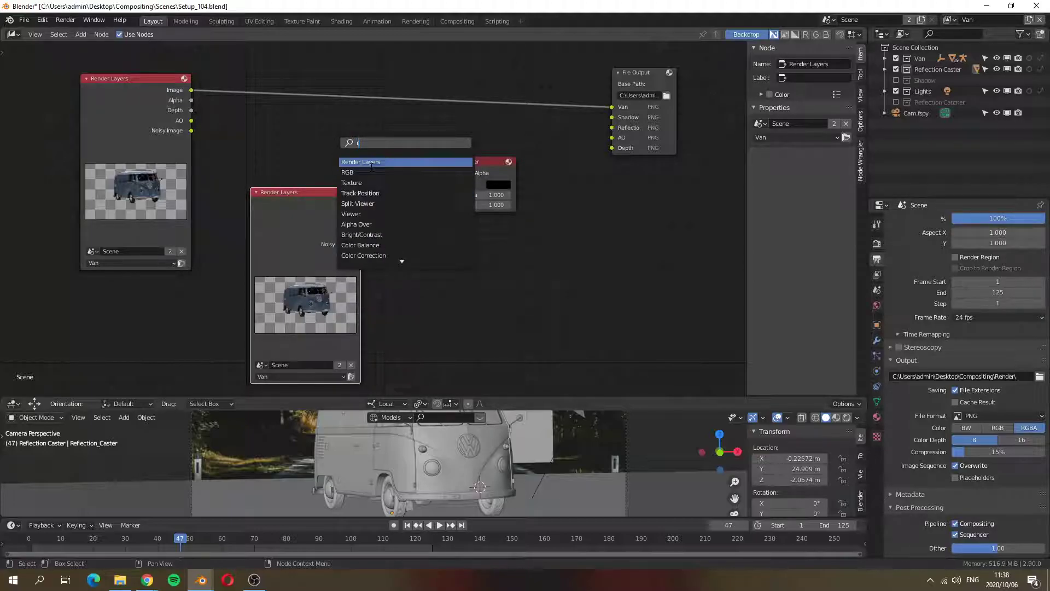
pyautogui.write('end')
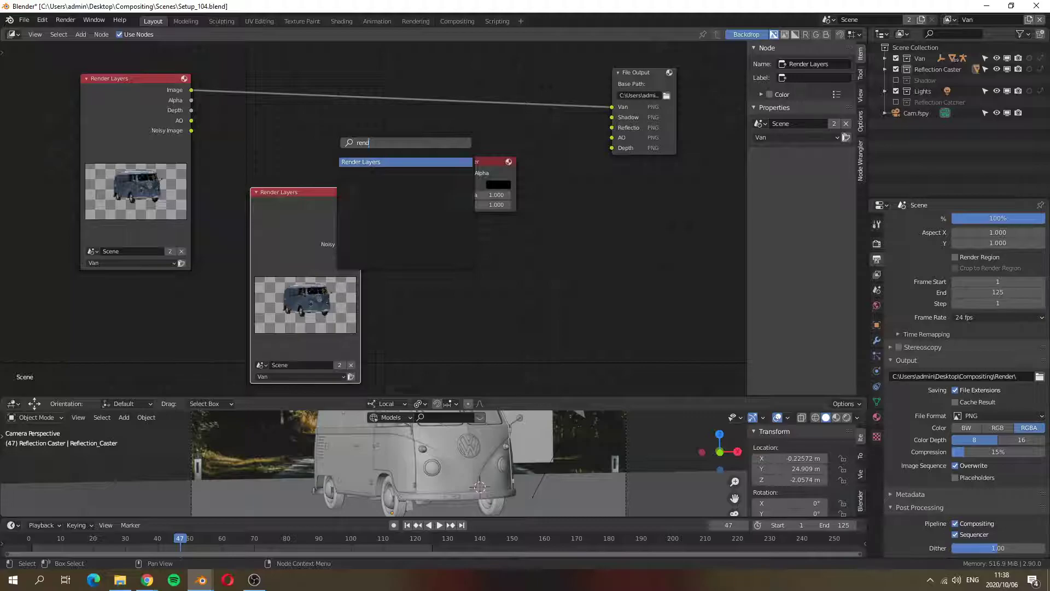
pyautogui.press('Escape')
# Collapse the Van Render Layers node, place the duplicate beneath it and set the duplicate to the Shadow view layer
pyautogui.click(87, 78)
pyautogui.moveTo(122, 80); pyautogui.dragTo(124, 71)
pyautogui.moveTo(267, 191); pyautogui.dragTo(141, 140)
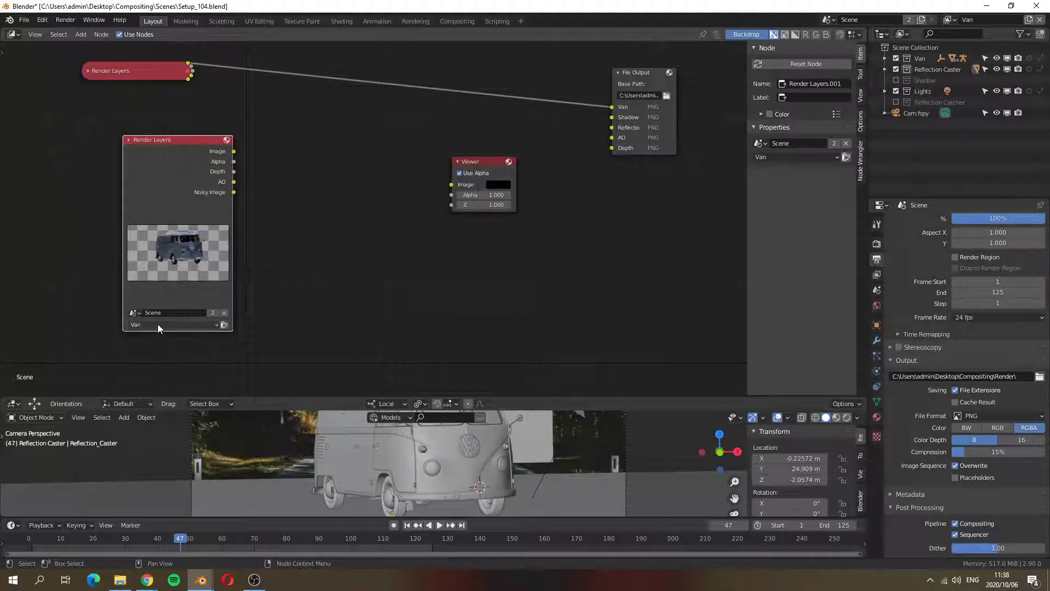
pyautogui.click(158, 324)
pyautogui.click(159, 346)
# Connect the Shadow layer's Image output to the Viewer and to the File Output's Shadow input
pyautogui.moveTo(255, 168); pyautogui.dragTo(235, 182, button='middle')
pyautogui.moveTo(213, 166); pyautogui.dragTo(432, 198)
pyautogui.moveTo(333, 297); pyautogui.dragTo(328, 282, button='middle')
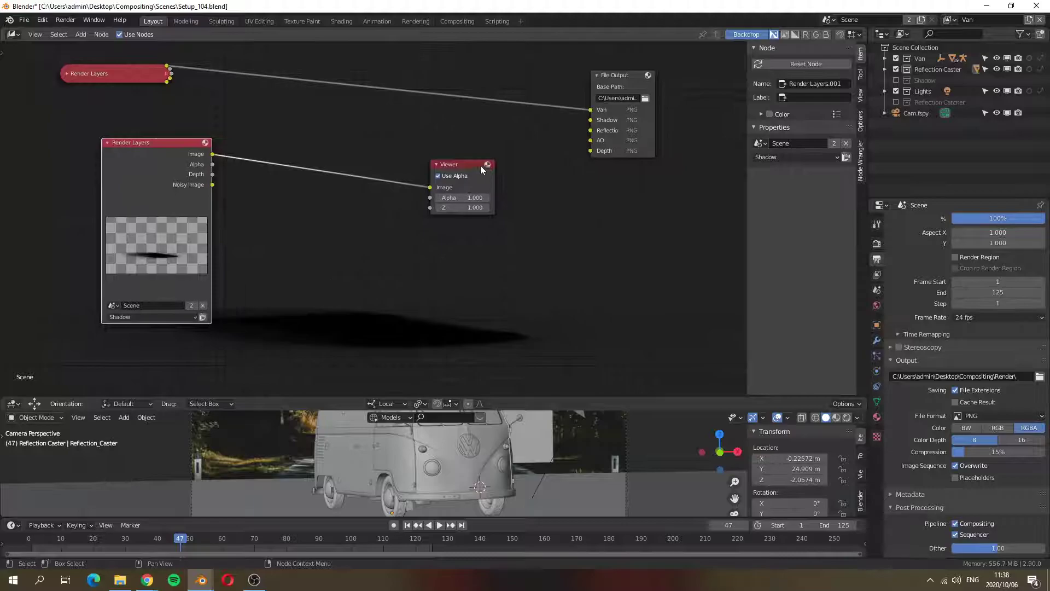
pyautogui.moveTo(481, 166); pyautogui.dragTo(444, 135)
pyautogui.moveTo(212, 153); pyautogui.dragTo(591, 120)
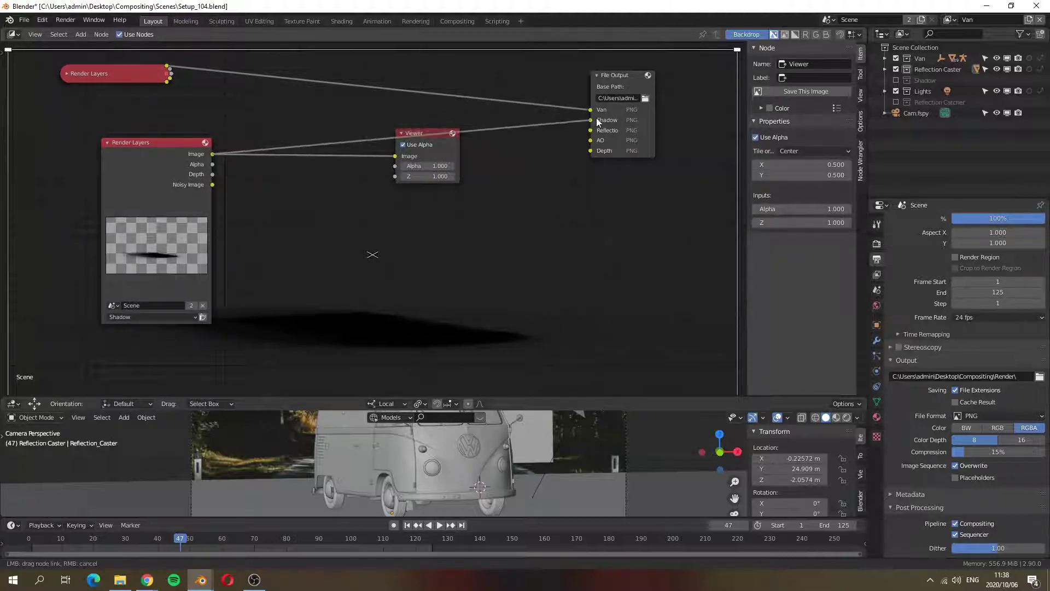
pyautogui.moveTo(431, 135); pyautogui.dragTo(480, 155)
# Duplicate the Shadow Render Layers node, collapse the original under the Van node and place the expanded copy below it
pyautogui.moveTo(126, 142); pyautogui.dragTo(290, 253)
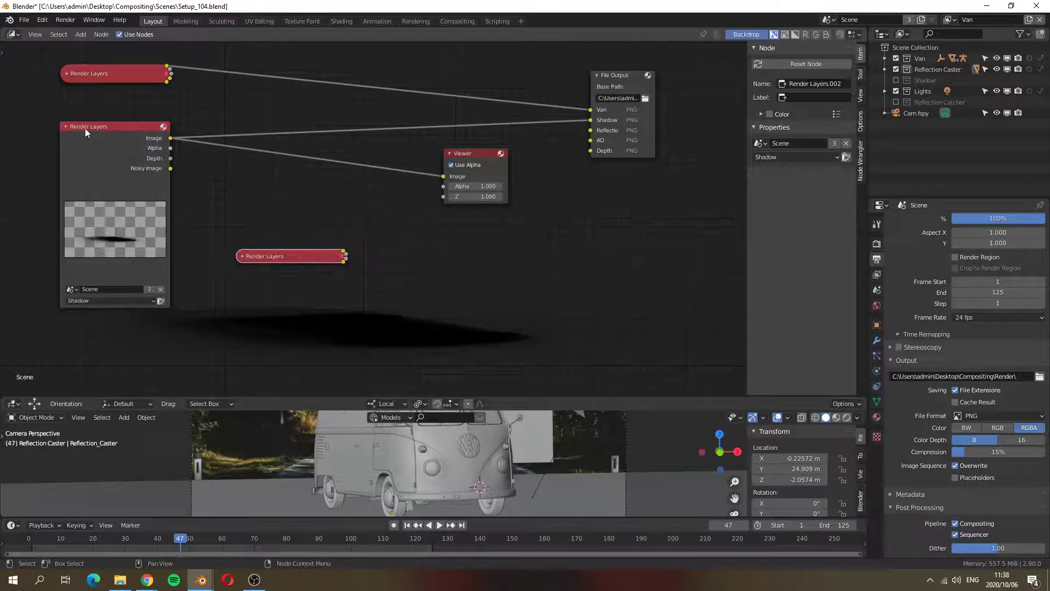
pyautogui.click(66, 126)
pyautogui.moveTo(104, 130); pyautogui.dragTo(109, 100)
pyautogui.click(240, 256)
pyautogui.moveTo(285, 260); pyautogui.dragTo(136, 156)
# Set the new Render Layers node to the Reflection view layer and preview its Image output in the Viewer
pyautogui.click(129, 326)
pyautogui.click(131, 356)
pyautogui.moveTo(198, 162); pyautogui.dragTo(444, 180)
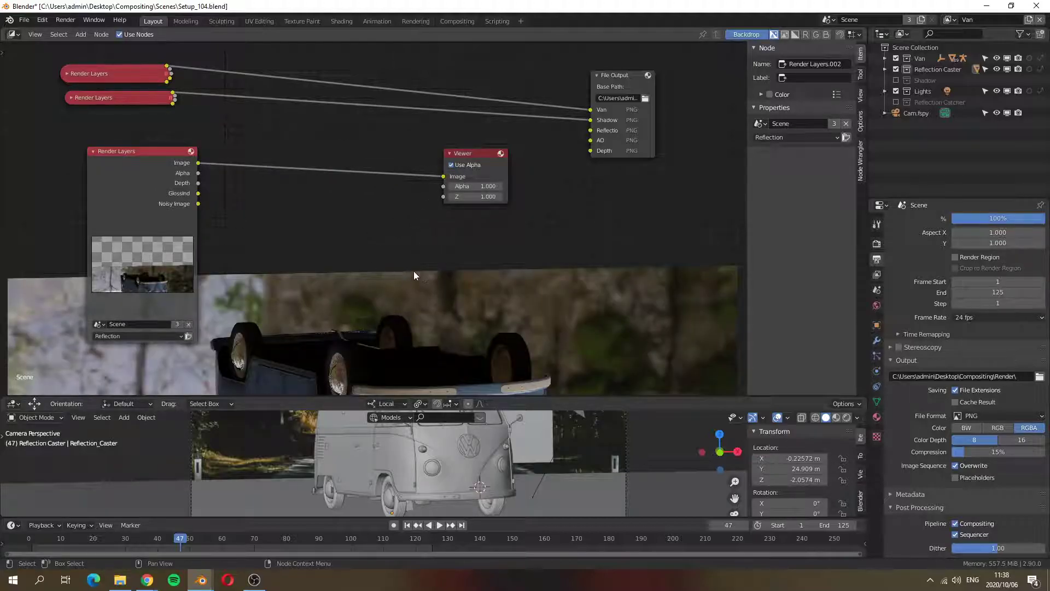
pyautogui.scroll(-2, 393, 275)
pyautogui.press('v')
pyautogui.press('v')
pyautogui.press('v')
pyautogui.press('v')
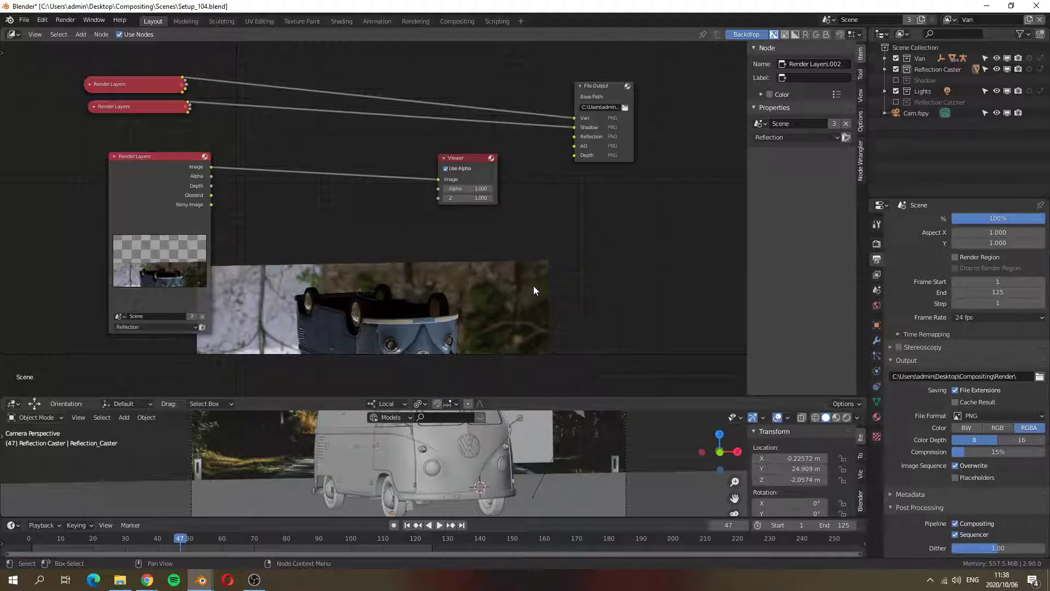
# Make room between the Reflection Render Layers node and the Viewer, and preview the layer's GlossInd output
pyautogui.moveTo(490, 174); pyautogui.dragTo(504, 171)
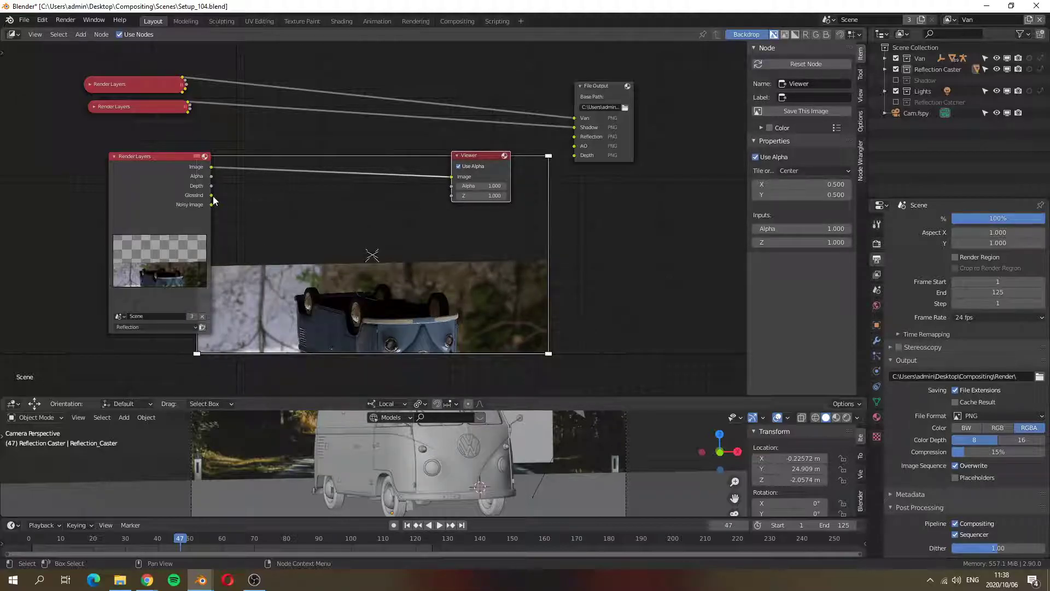
pyautogui.moveTo(165, 171); pyautogui.dragTo(136, 162)
pyautogui.moveTo(179, 188); pyautogui.dragTo(454, 176)
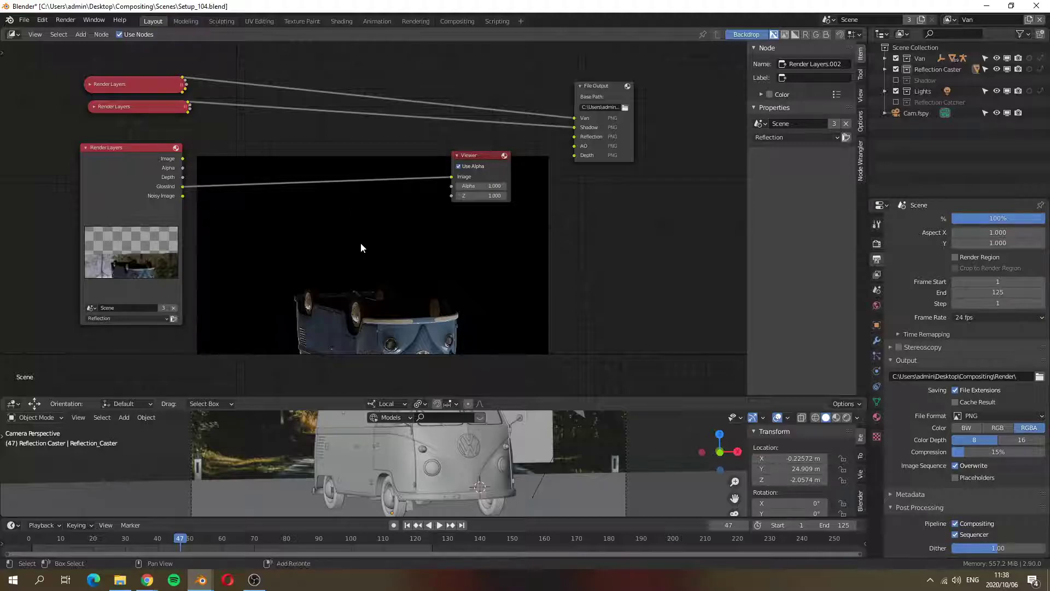
# Insert a Set Alpha node between the GlossInd output and the Viewer, and feed its Alpha input from the Reflection layer's Alpha output
pyautogui.hotkey('shift', 'a')
pyautogui.write('set')
pyautogui.click(380, 258)
pyautogui.click(333, 182)
pyautogui.moveTo(181, 168); pyautogui.dragTo(306, 191)
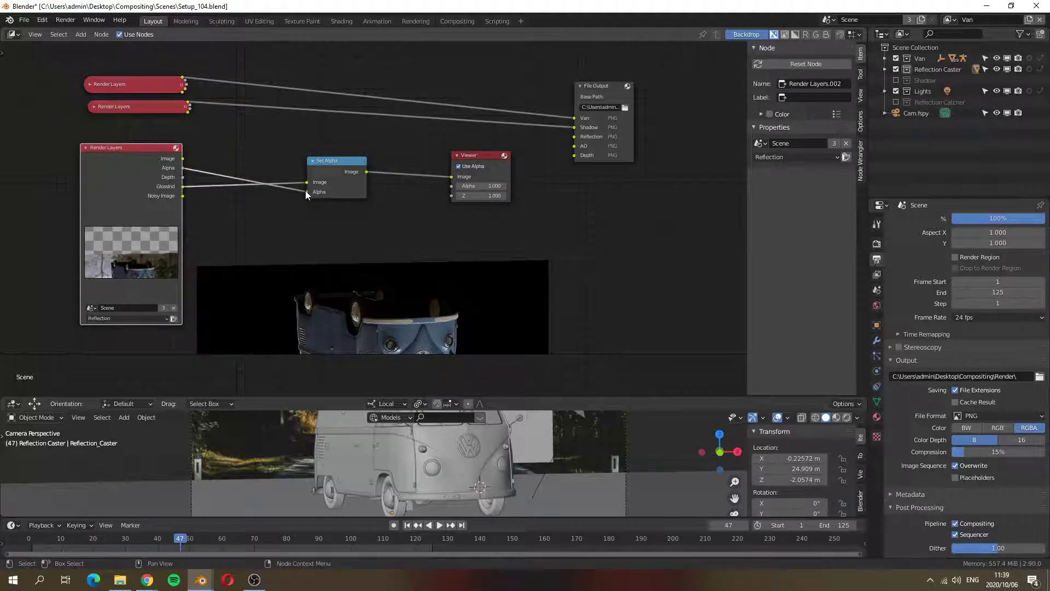
pyautogui.moveTo(305, 192)
pyautogui.mouseDown()
pyautogui.moveTo(204, 165)
pyautogui.moveTo(307, 192)
pyautogui.mouseUp()
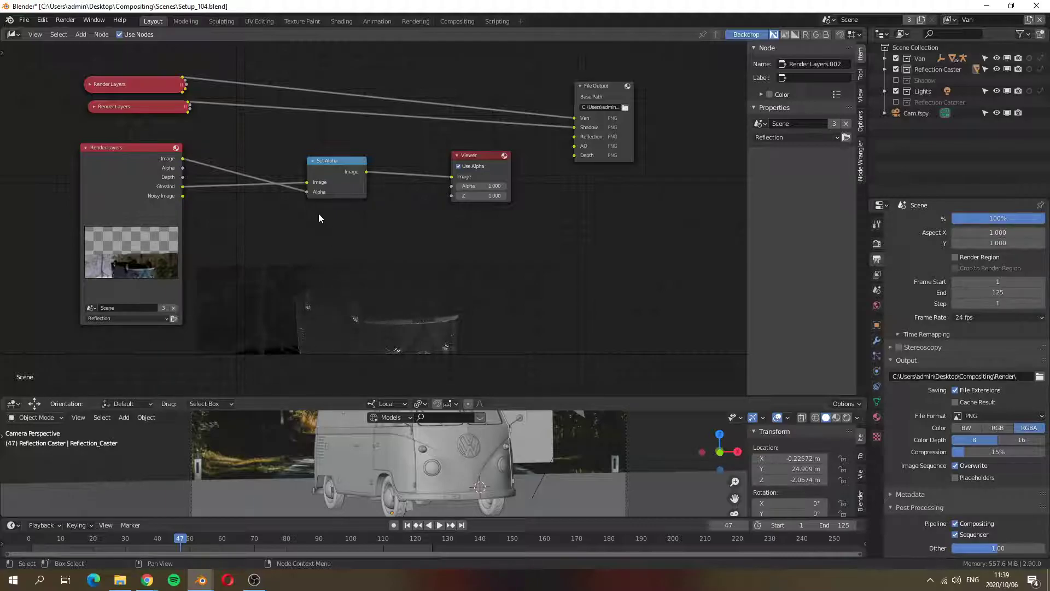
pyautogui.moveTo(307, 191)
pyautogui.mouseDown()
pyautogui.moveTo(251, 160)
pyautogui.moveTo(188, 181)
pyautogui.moveTo(307, 192)
pyautogui.mouseUp()
pyautogui.click(175, 182)
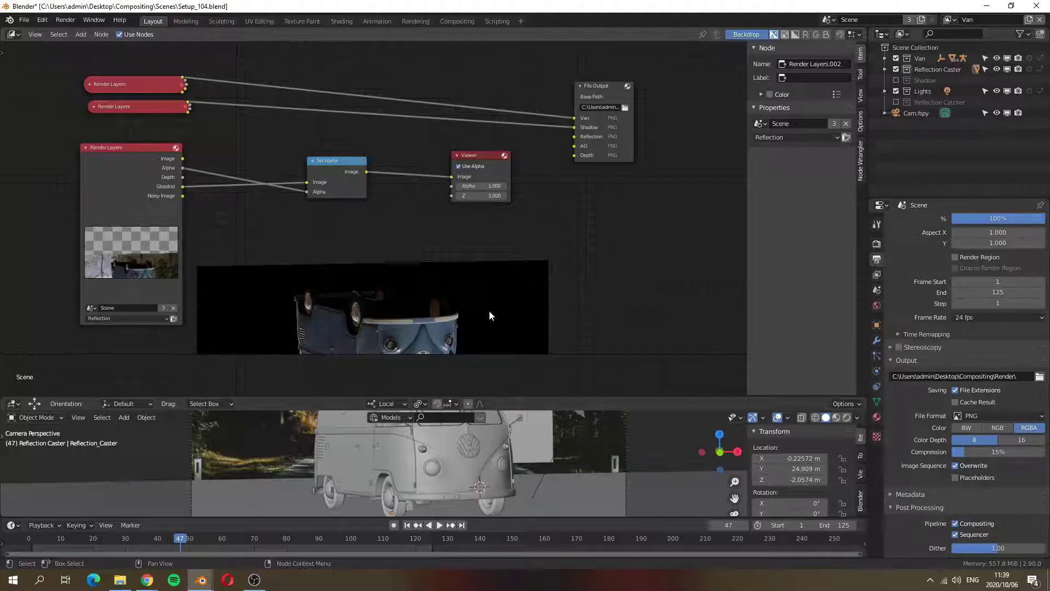
# Connect the Set Alpha image to the File Output's Reflection input and move the Viewer below the File Output node
pyautogui.moveTo(340, 163); pyautogui.dragTo(280, 142)
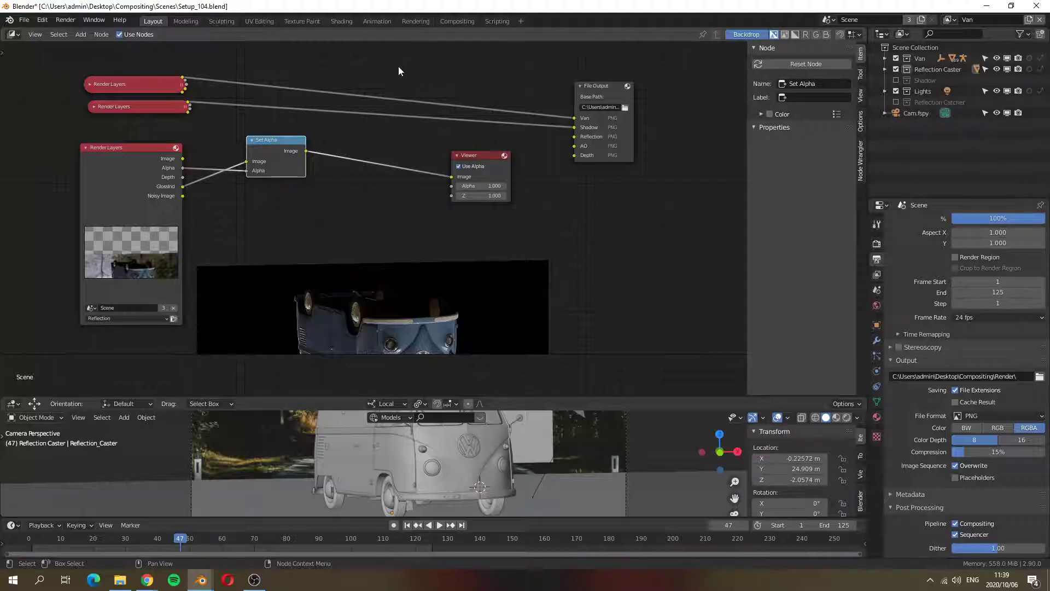
pyautogui.moveTo(463, 158)
pyautogui.mouseDown()
pyautogui.moveTo(452, 142)
pyautogui.moveTo(464, 139)
pyautogui.mouseUp()
pyautogui.moveTo(310, 151); pyautogui.dragTo(573, 145)
pyautogui.moveTo(465, 140); pyautogui.dragTo(609, 187)
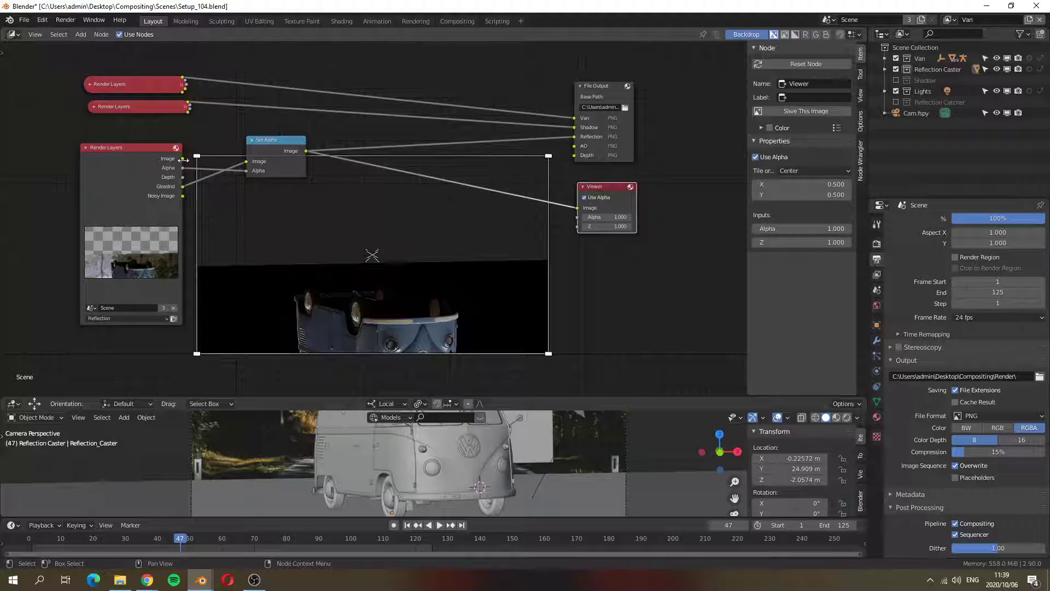
# Duplicate the Reflection Render Layers node and place one collapsed copy under the collapsed Shadow node
pyautogui.click(109, 149)
pyautogui.hotkey('shift', 'd')
pyautogui.click(98, 148)
pyautogui.press('h')
pyautogui.moveTo(106, 148); pyautogui.dragTo(113, 130)
# Move the expanded Render Layers node below the collapsed ones and set it to the AO\Depth view layer
pyautogui.moveTo(122, 152); pyautogui.dragTo(139, 164)
pyautogui.click(125, 329)
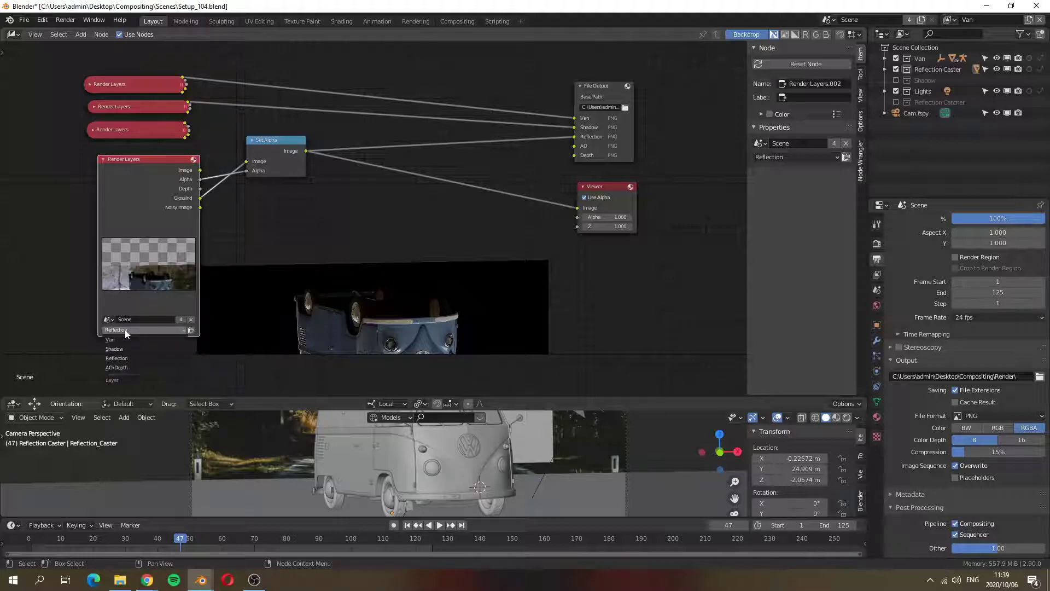
pyautogui.click(126, 366)
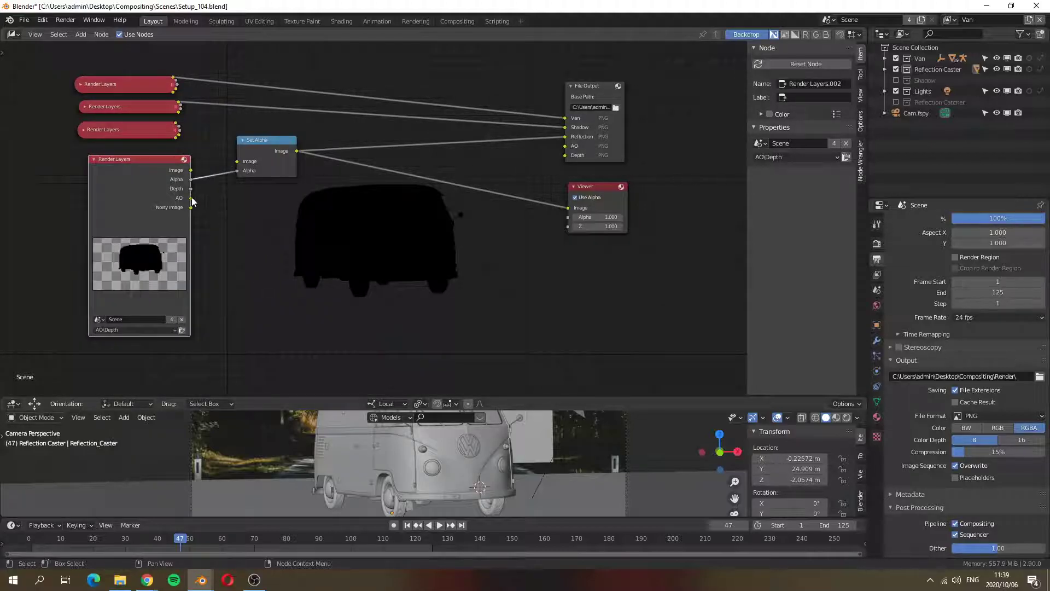
# Preview the AO\Depth layer's AO pass in the Viewer and connect it to the File Output's AO input
pyautogui.moveTo(284, 145); pyautogui.dragTo(347, 144)
pyautogui.keyDown('ctrl'); pyautogui.keyDown('shift'); pyautogui.click(101, 166); pyautogui.keyUp('shift'); pyautogui.keyUp('ctrl')
pyautogui.keyDown('ctrl'); pyautogui.keyDown('shift'); pyautogui.click(128, 165); pyautogui.keyUp('shift'); pyautogui.keyUp('ctrl')
pyautogui.keyDown('ctrl'); pyautogui.keyDown('shift'); pyautogui.click(129, 165); pyautogui.keyUp('shift'); pyautogui.keyUp('ctrl')
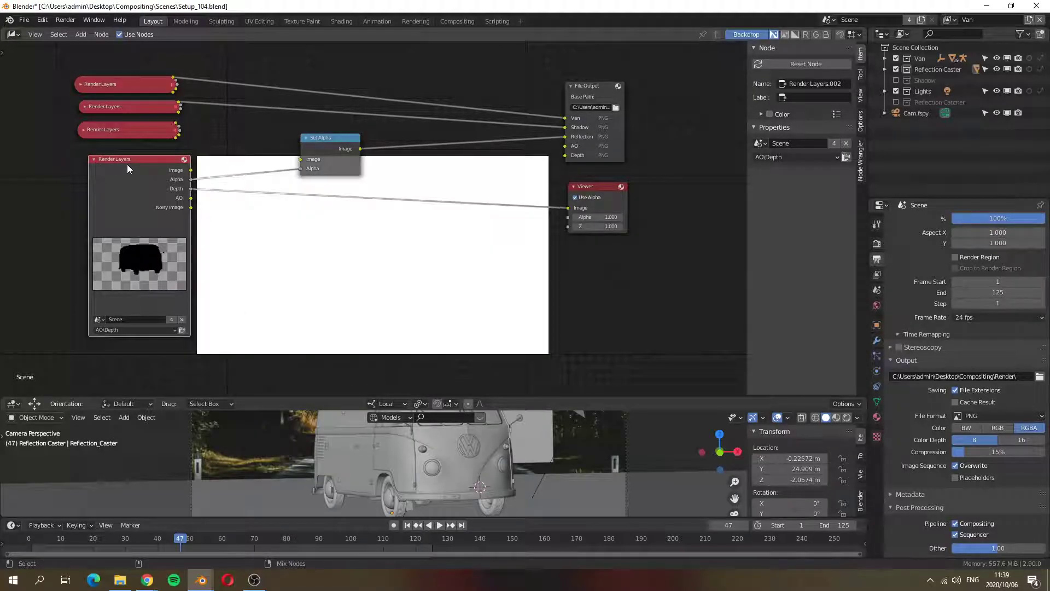
pyautogui.keyDown('ctrl'); pyautogui.keyDown('shift'); pyautogui.click(127, 165); pyautogui.keyUp('shift'); pyautogui.keyUp('ctrl')
pyautogui.moveTo(595, 189); pyautogui.dragTo(609, 184)
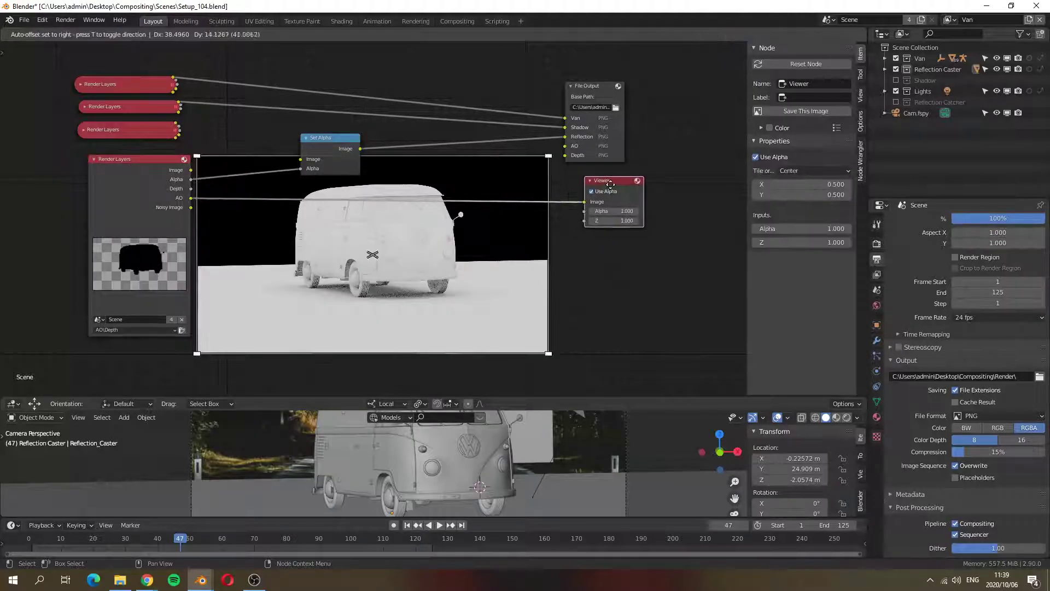
pyautogui.moveTo(191, 198); pyautogui.dragTo(575, 151)
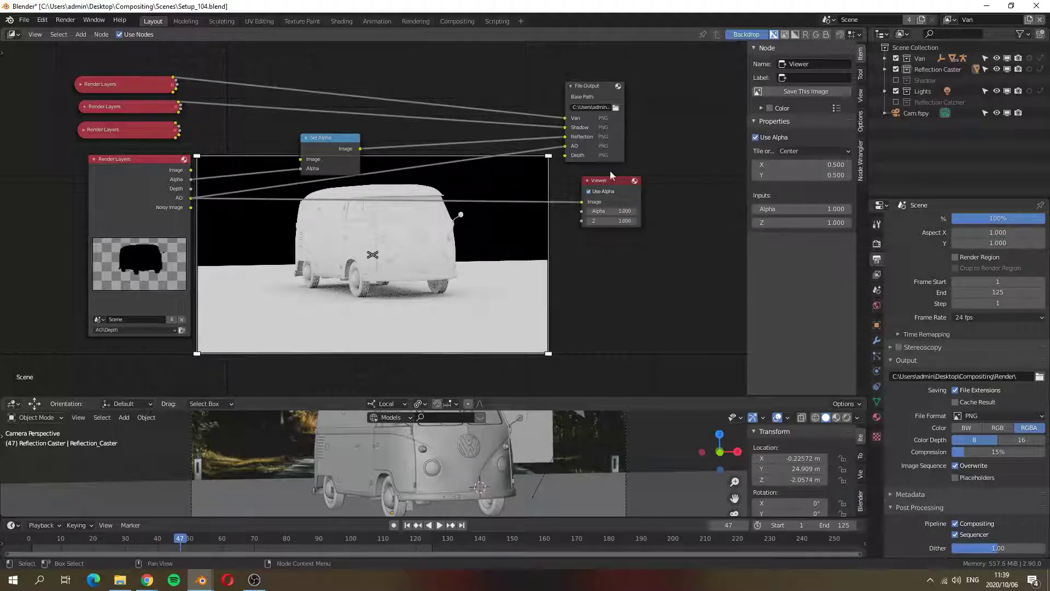
# Preview the AO\Depth layer's Depth output in the Viewer and spread the nodes apart
pyautogui.click(136, 162)
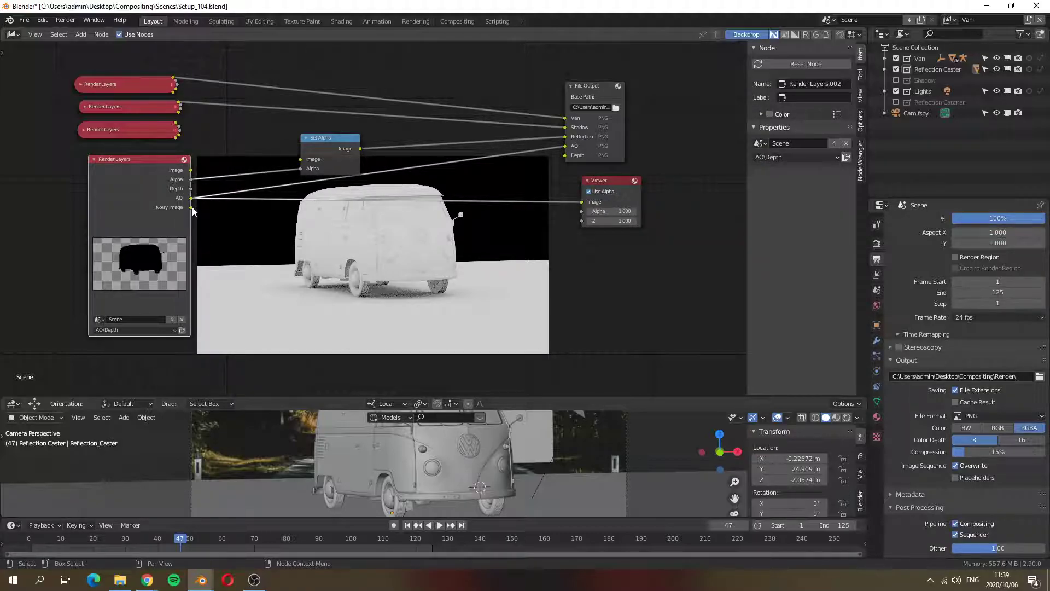
pyautogui.moveTo(191, 188); pyautogui.dragTo(536, 219)
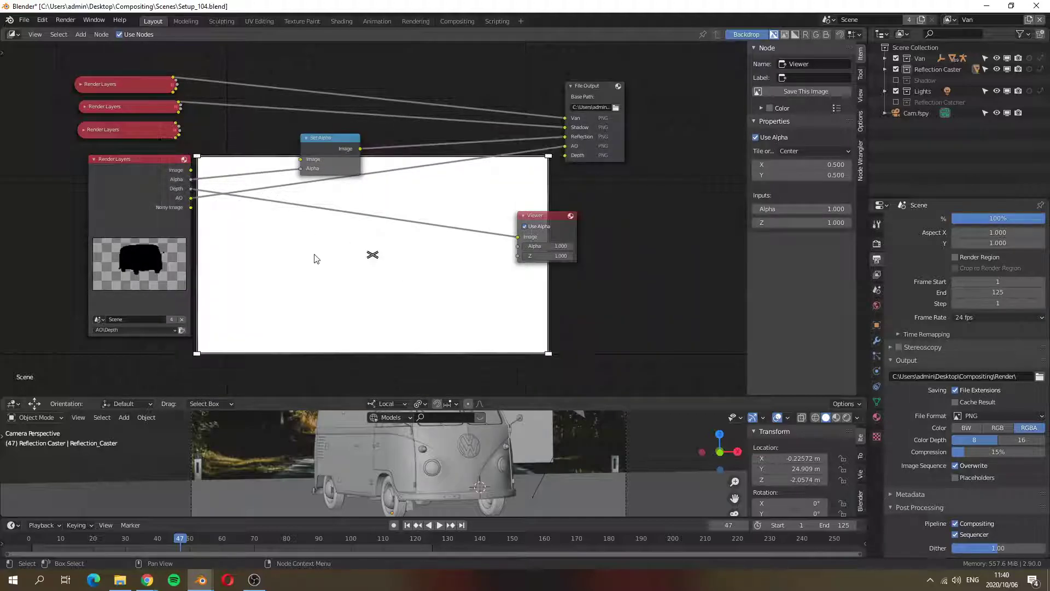
pyautogui.moveTo(125, 165); pyautogui.dragTo(102, 166)
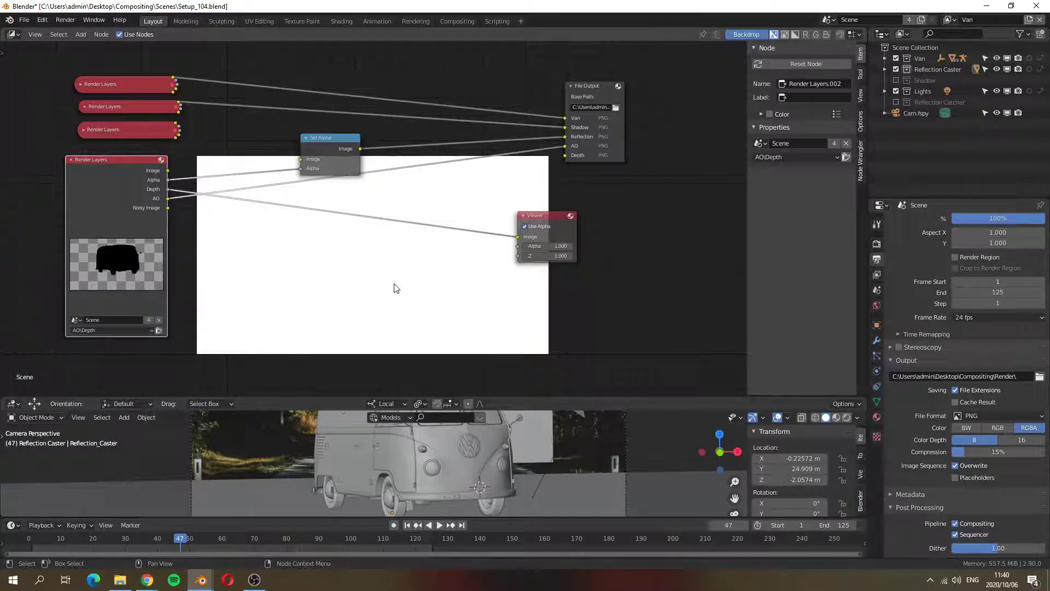
# Insert a Normalize node on the link between the Depth output and the Viewer
pyautogui.hotkey('shift', 'a')
pyautogui.click(357, 284)
pyautogui.write('r')
pyautogui.press('BackSpace')
pyautogui.write('norma')
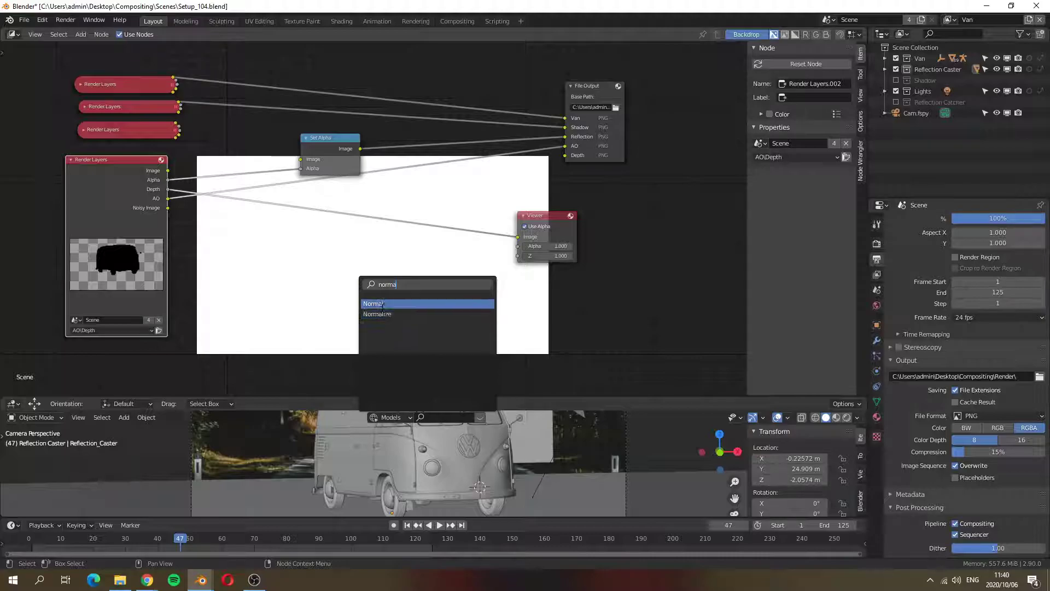
pyautogui.click(378, 314)
pyautogui.click(367, 306)
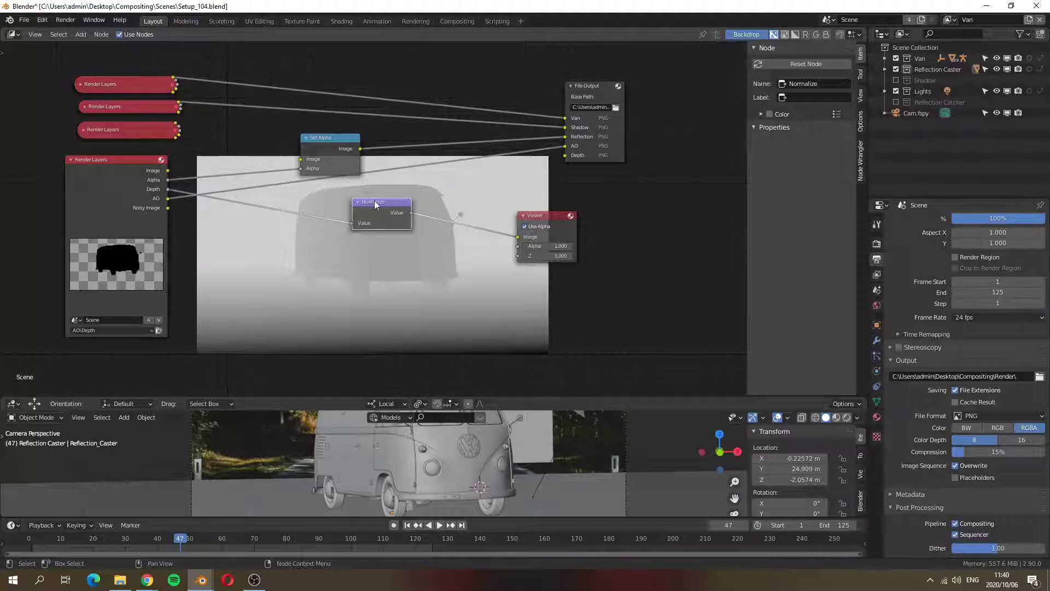
# Try a ColorRamp node between Normalize and the Viewer with its black stop at 0.386, and delete the node
pyautogui.moveTo(378, 205); pyautogui.dragTo(343, 203)
pyautogui.moveTo(539, 215); pyautogui.dragTo(579, 207)
pyautogui.hotkey('shift', 'space')
pyautogui.hotkey('shift', 'a')
pyautogui.click(447, 232)
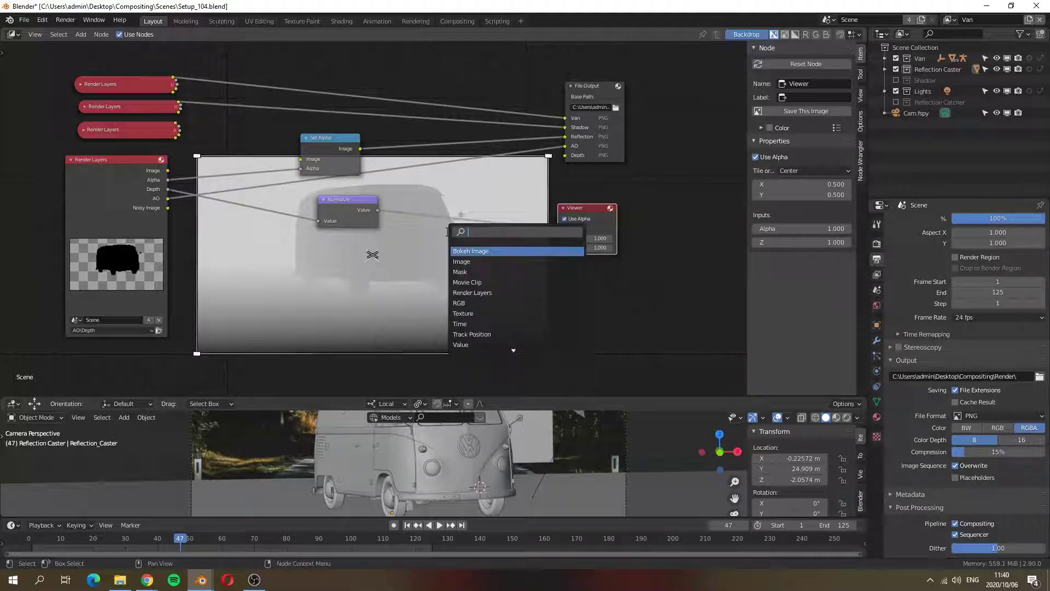
pyautogui.write('ramp')
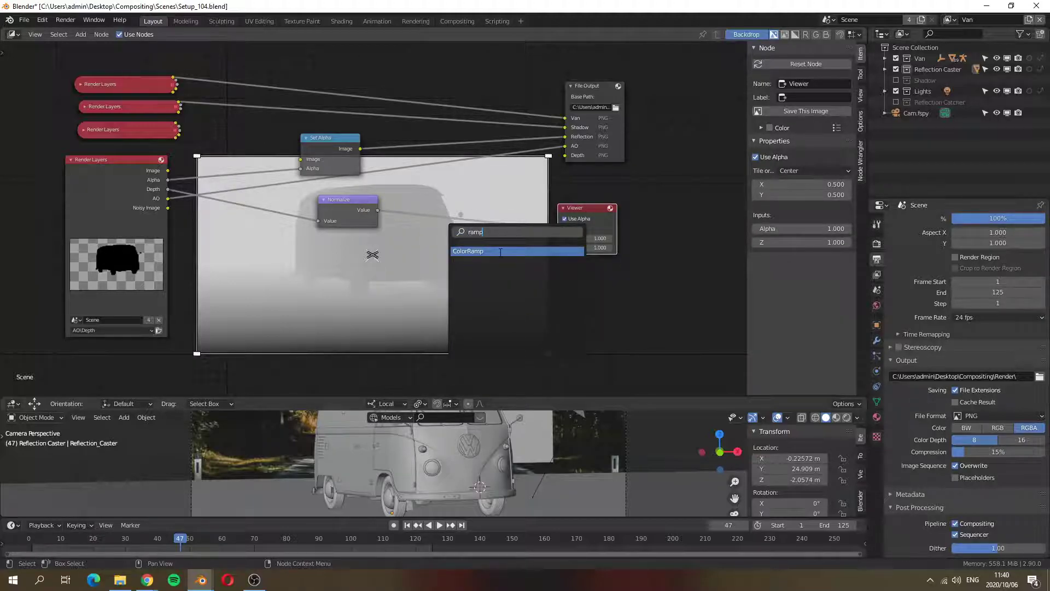
pyautogui.press('Return')
pyautogui.moveTo(426, 229); pyautogui.dragTo(458, 230)
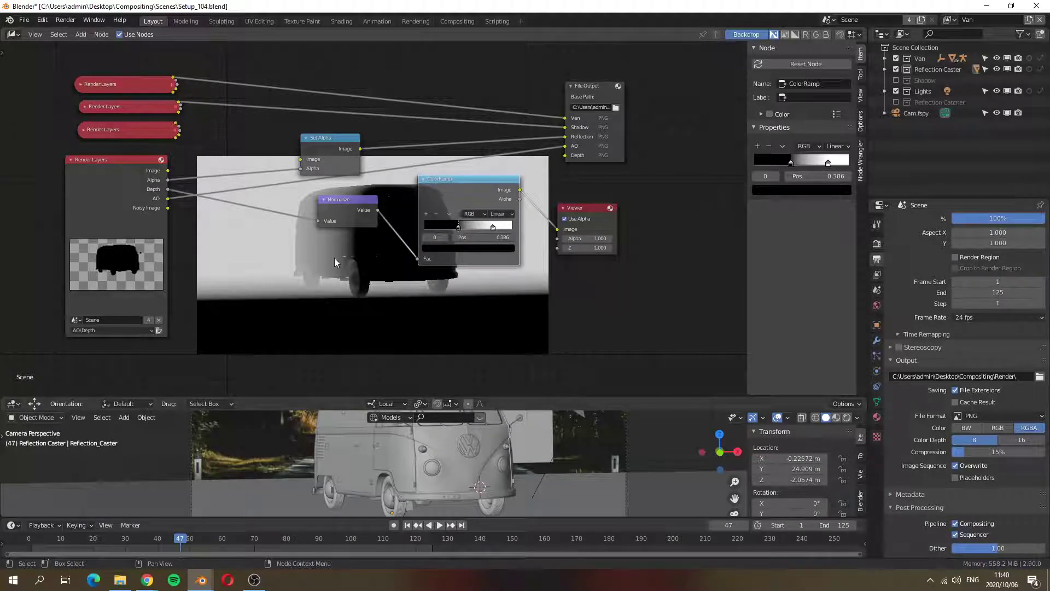
pyautogui.press('x')
# Connect the Normalize value to the File Output's Depth input and to the Viewer
pyautogui.moveTo(380, 212); pyautogui.dragTo(564, 156)
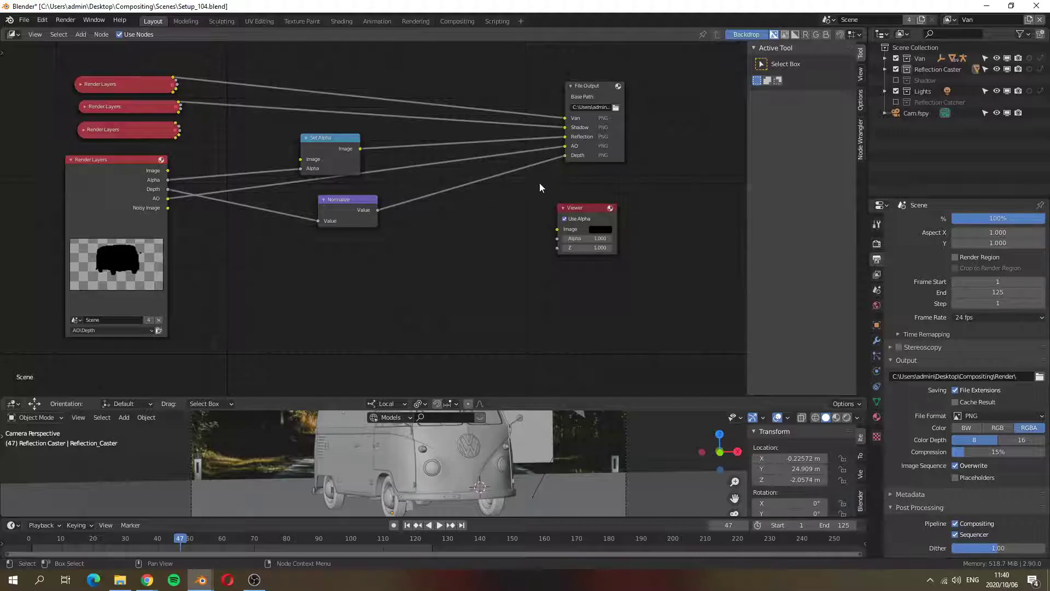
pyautogui.moveTo(376, 212); pyautogui.dragTo(555, 230)
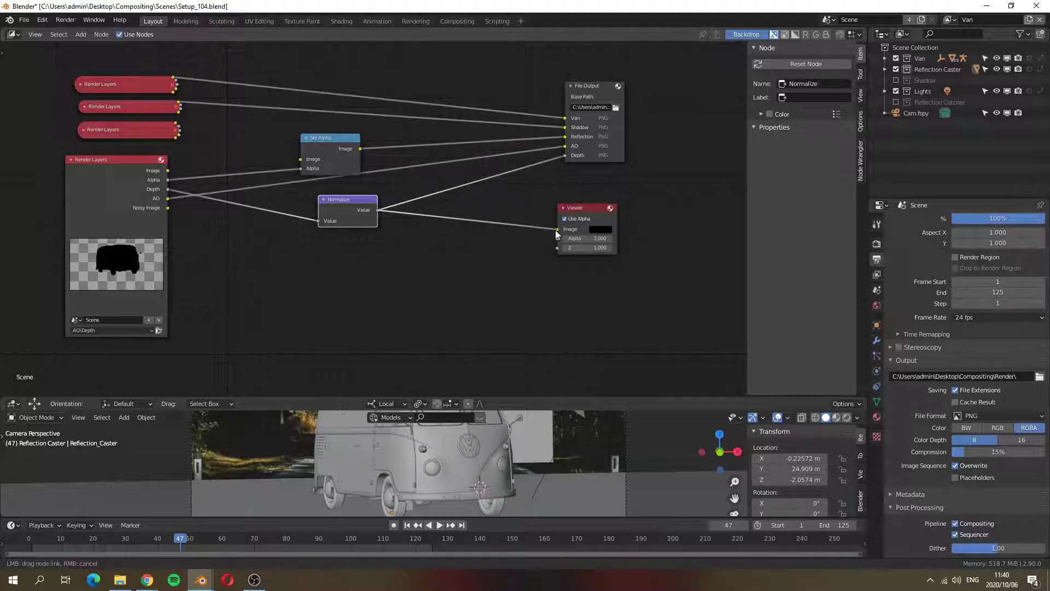
pyautogui.moveTo(555, 234); pyautogui.dragTo(583, 199)
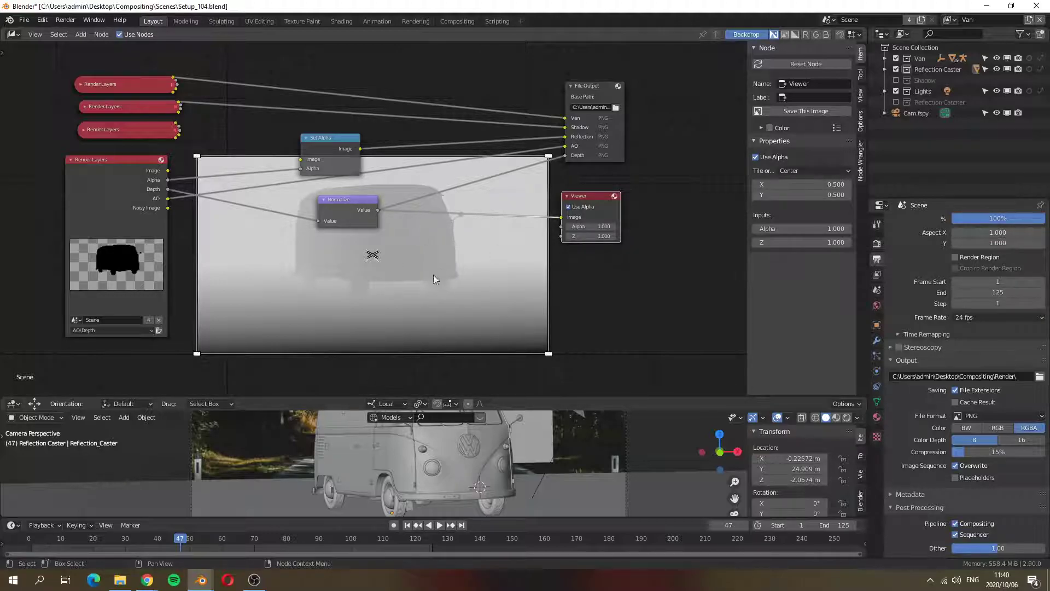
# Try a ColorRamp node between Normalize and both the Viewer and Depth input, with its white stop at 0.705, and delete the node
pyautogui.hotkey('shift', 'a')
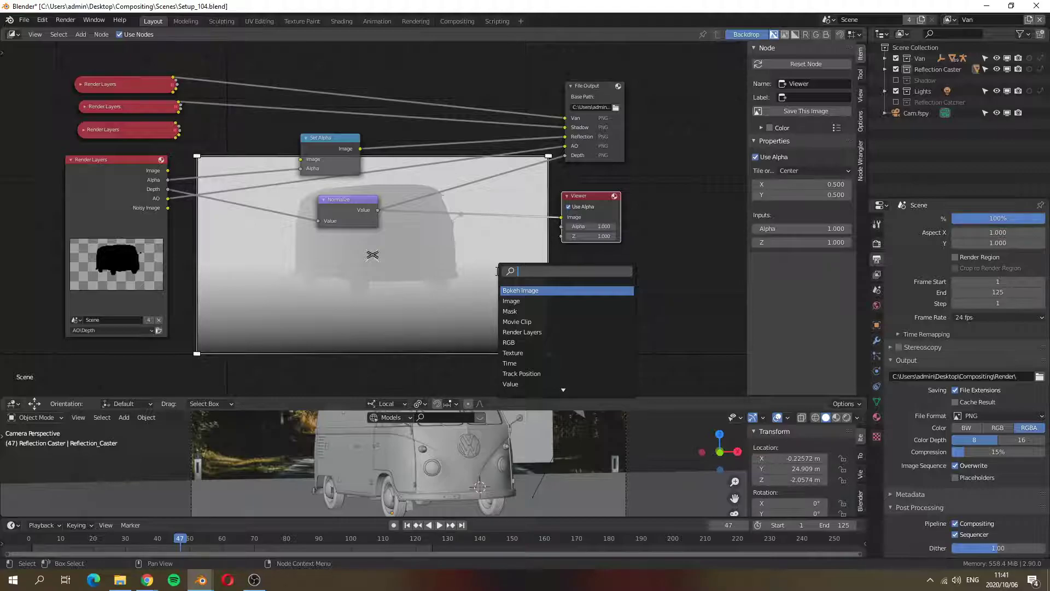
pyautogui.write('ramp')
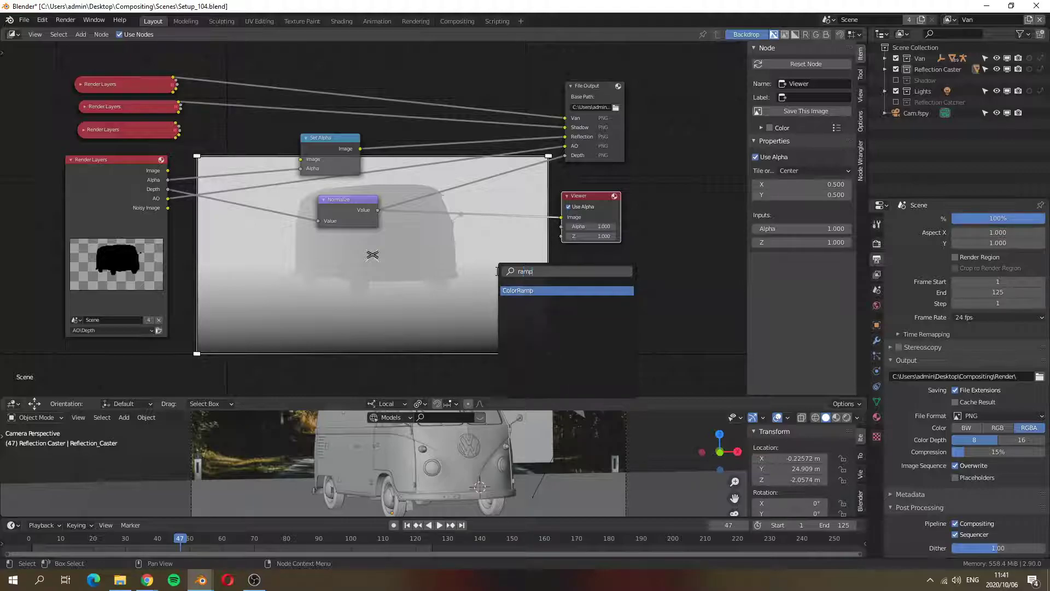
pyautogui.press('Return')
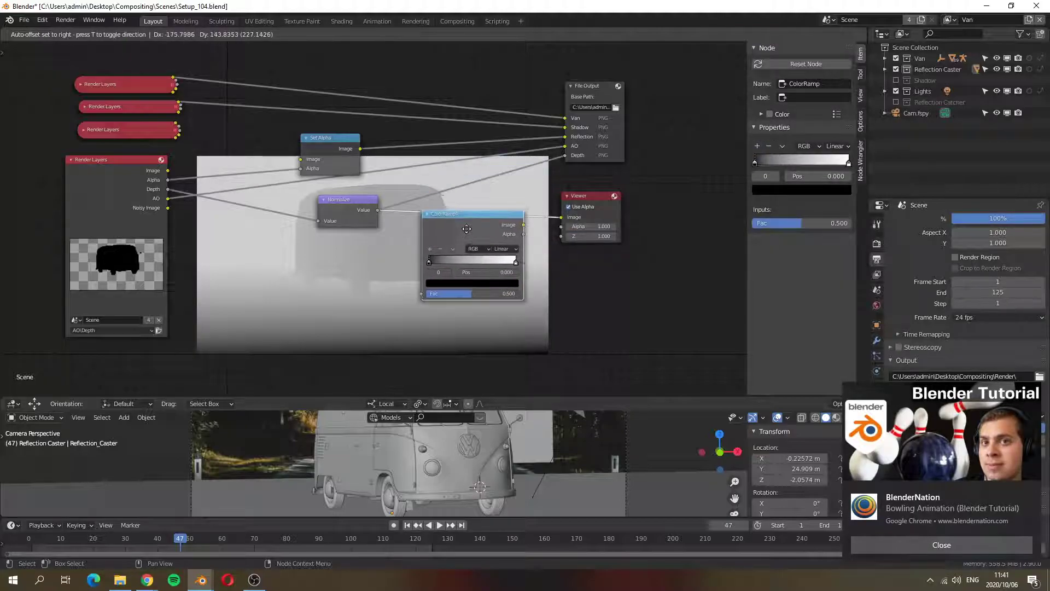
pyautogui.click(473, 211)
pyautogui.moveTo(477, 208); pyautogui.dragTo(480, 267)
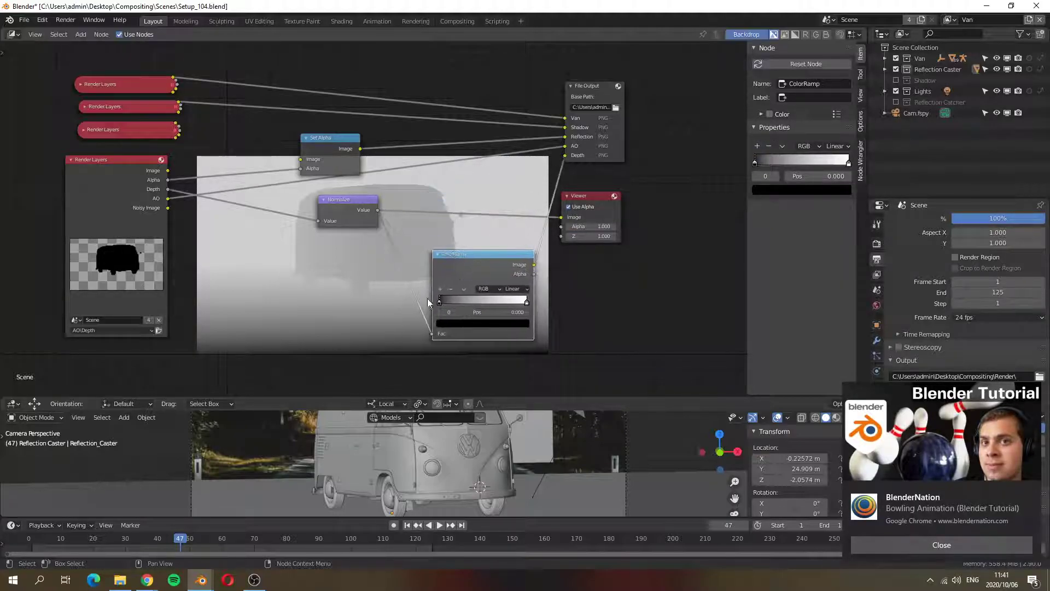
pyautogui.moveTo(431, 332); pyautogui.dragTo(410, 314)
pyautogui.moveTo(483, 261); pyautogui.dragTo(470, 187)
pyautogui.moveTo(378, 210); pyautogui.dragTo(425, 261)
pyautogui.moveTo(522, 193); pyautogui.dragTo(561, 217)
pyautogui.moveTo(425, 231); pyautogui.dragTo(491, 225)
pyautogui.click(515, 225)
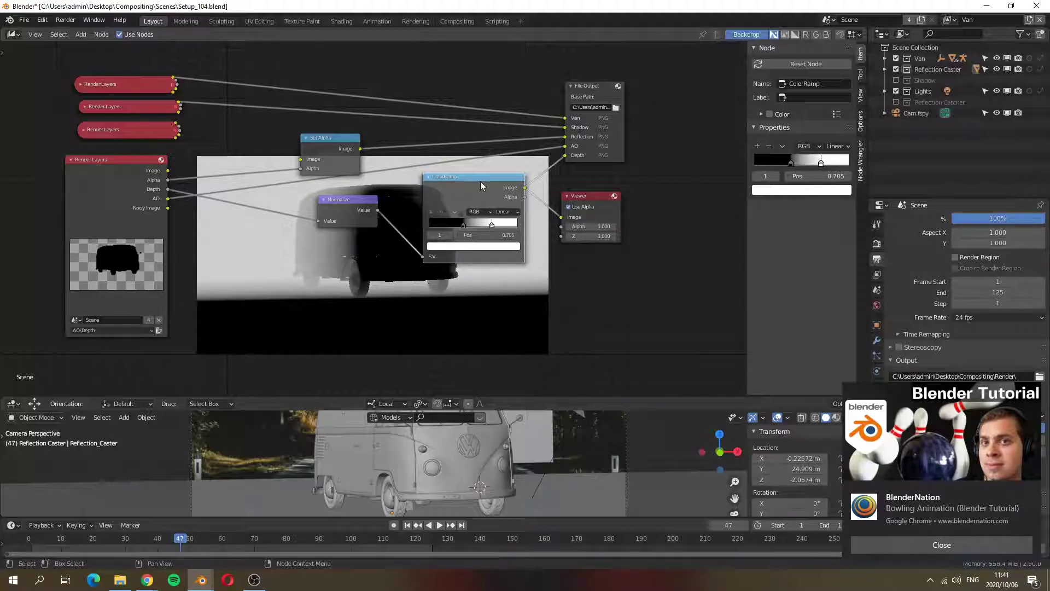
pyautogui.press('x')
# Reconnect the Normalize value to the File Output's Depth input and delete the Viewer node
pyautogui.click(361, 203)
pyautogui.moveTo(378, 210); pyautogui.dragTo(566, 155)
pyautogui.moveTo(592, 197); pyautogui.dragTo(579, 202)
pyautogui.click(942, 545)
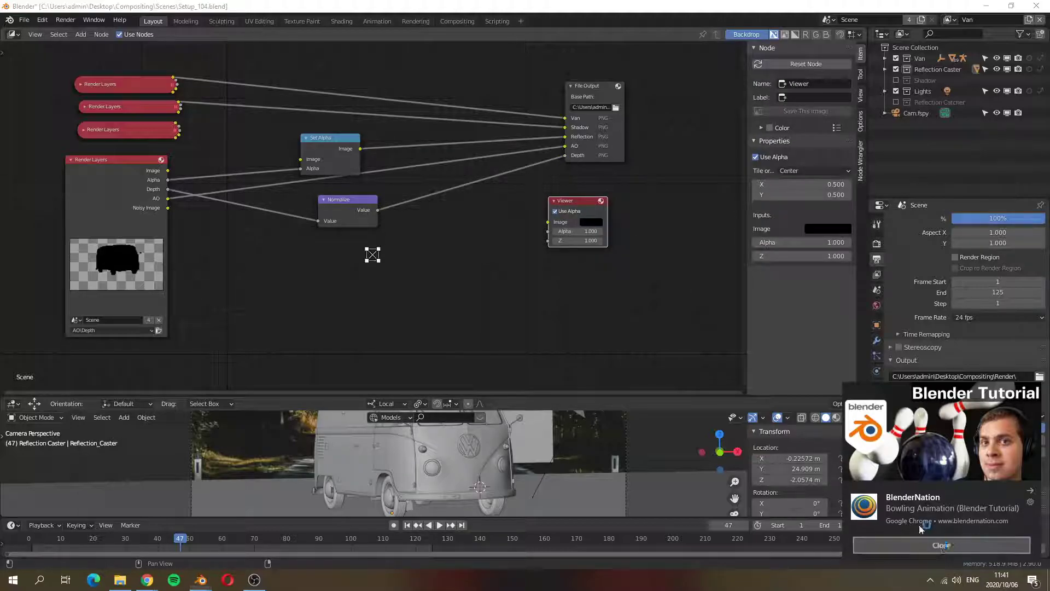
pyautogui.press('x')
# Widen the File Output node's properties and set the Van input's file subpath to \\Van\Van
pyautogui.moveTo(639, 162); pyautogui.dragTo(551, 171, button='middle')
pyautogui.moveTo(503, 99); pyautogui.dragTo(580, 98)
pyautogui.moveTo(616, 192); pyautogui.dragTo(539, 181, button='middle')
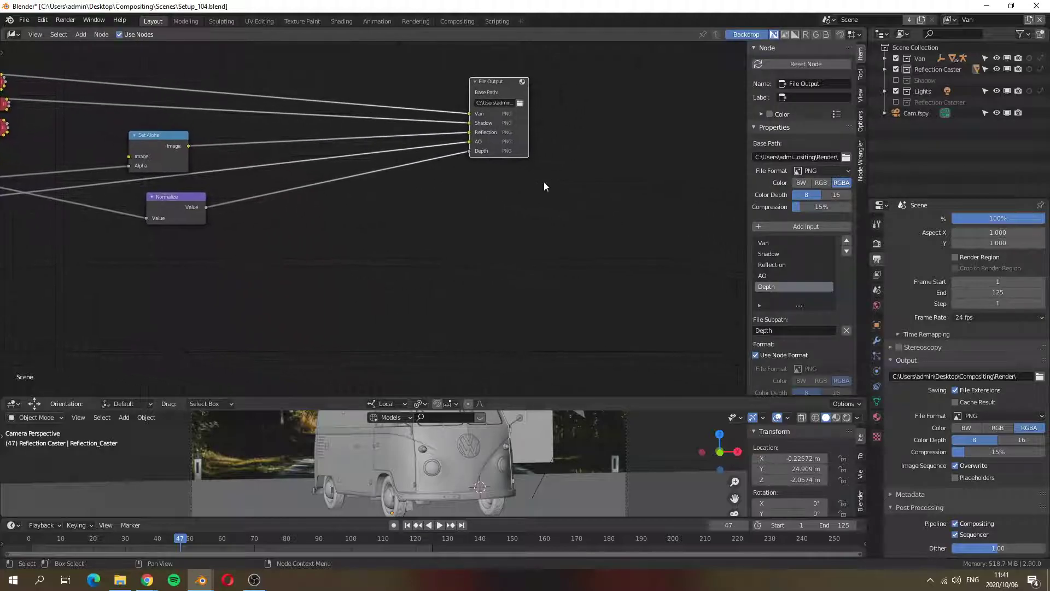
pyautogui.click(768, 244)
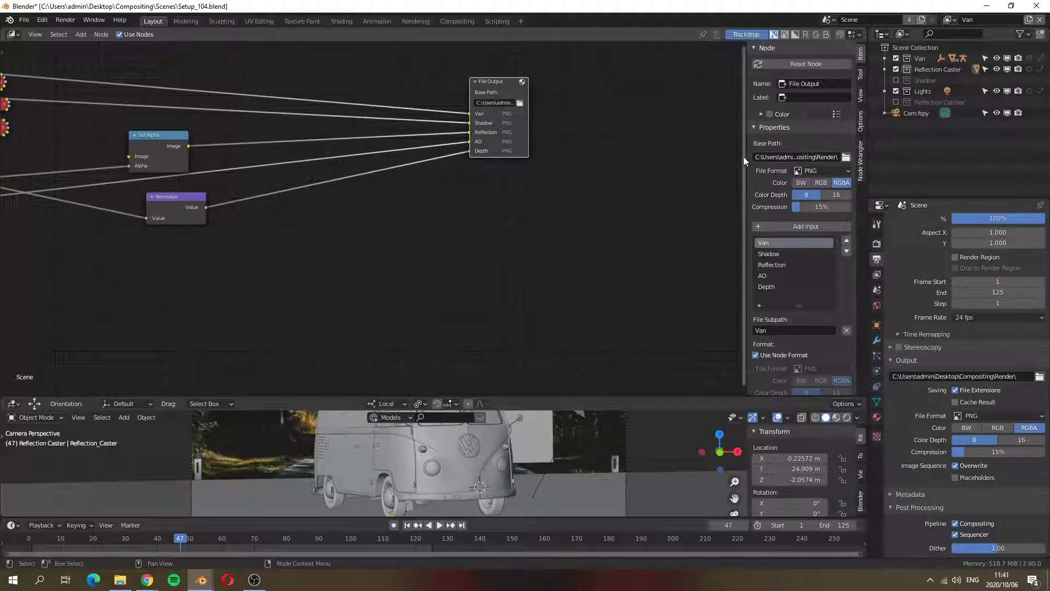
pyautogui.moveTo(744, 156); pyautogui.dragTo(652, 157)
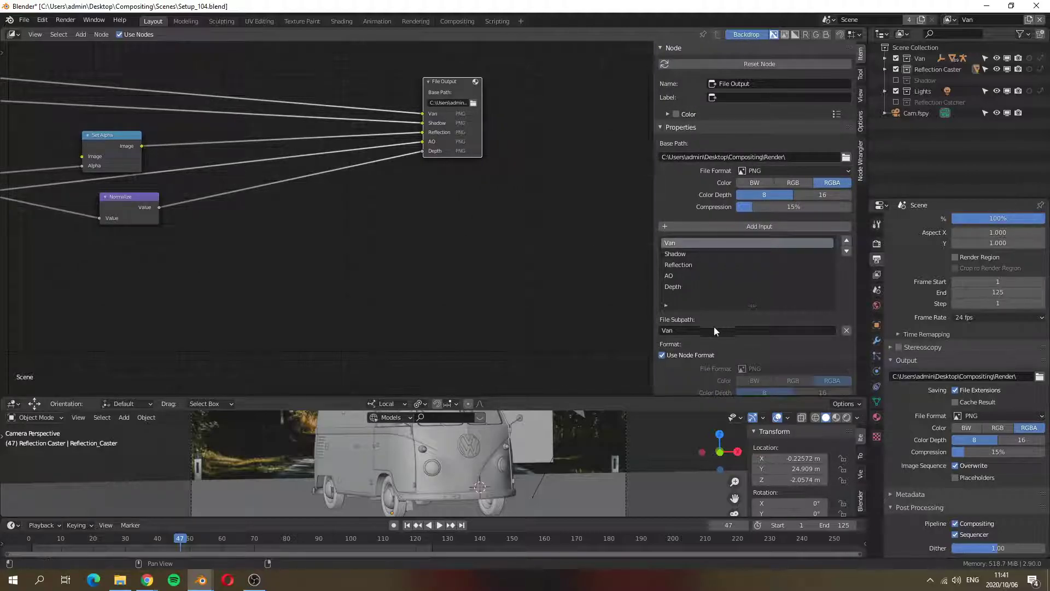
pyautogui.click(684, 330)
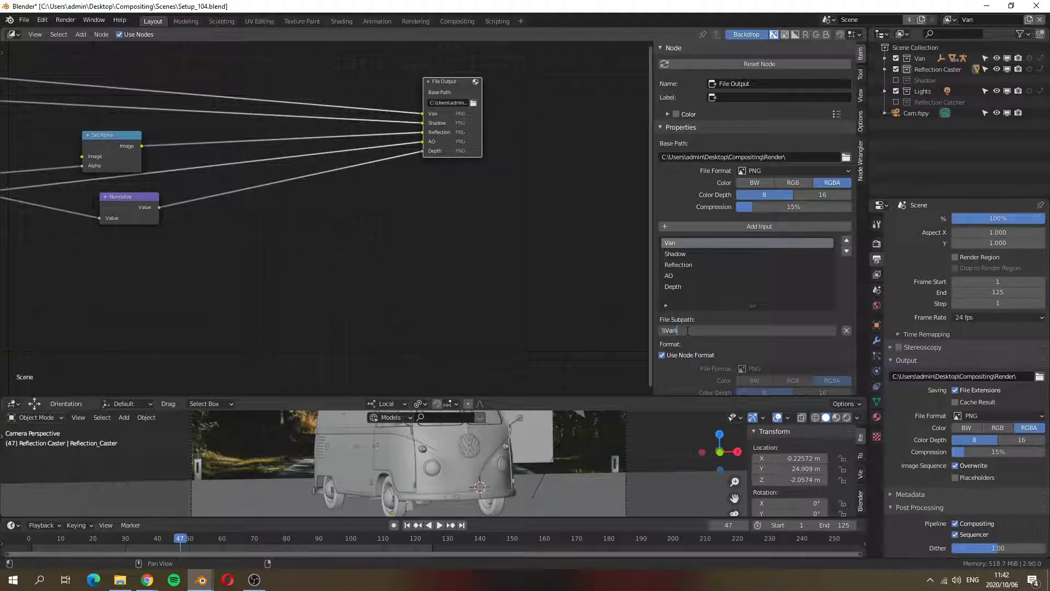
pyautogui.write('Van')
pyautogui.press('Return')
# Set the file subpath of the File Output node's Shadow input to \\Shadow\Shadow
pyautogui.click(681, 254)
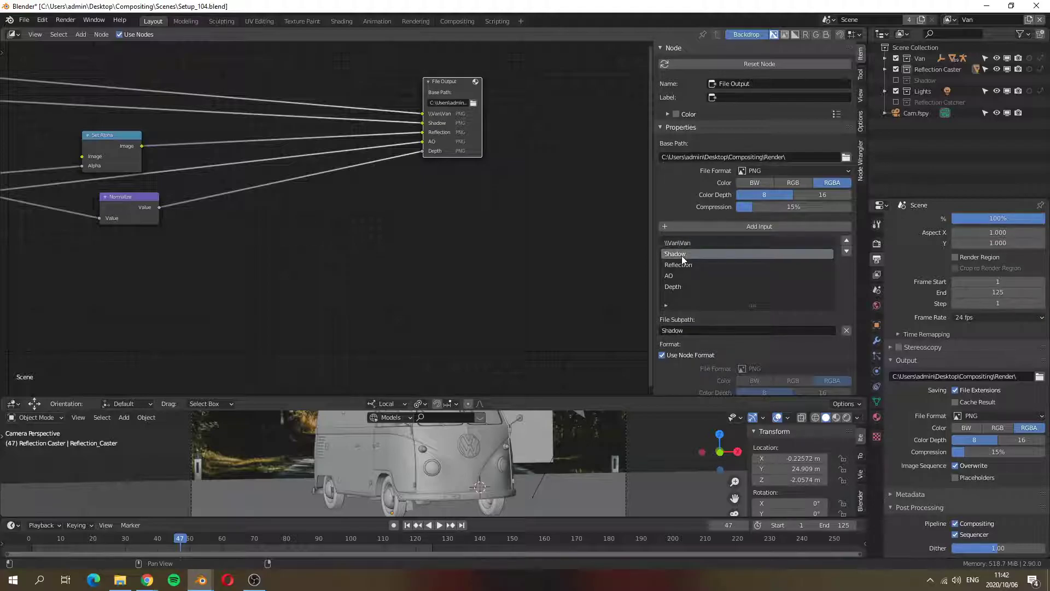
pyautogui.click(662, 330)
pyautogui.click(662, 330)
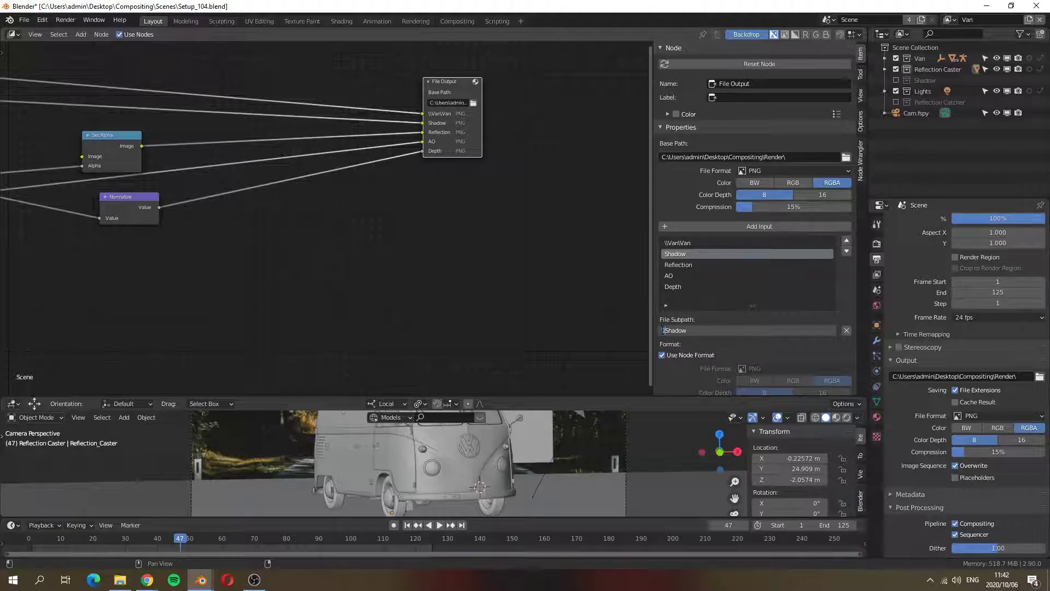
pyautogui.press('Right')
pyautogui.press('Right')
pyautogui.press('Right')
pyautogui.press('Right')
pyautogui.press('Right')
pyautogui.write('\\S')
pyautogui.press('Return')
# Set the file subpath of the File Output node's Reflection input to \\Reflection\Reflection
pyautogui.click(680, 265)
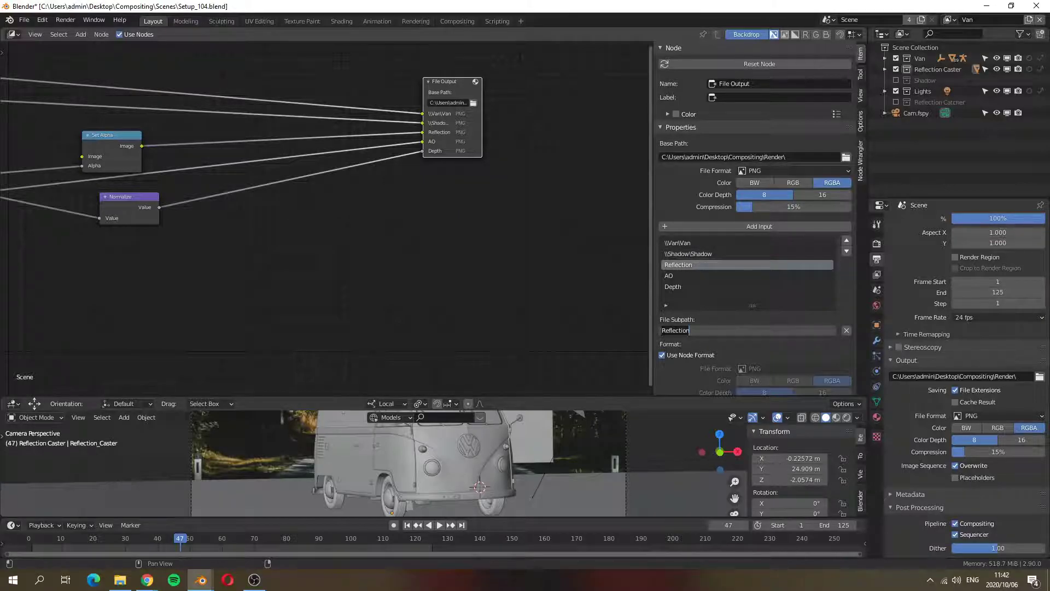
pyautogui.write('\\\\Reflection')
pyautogui.press('Return')
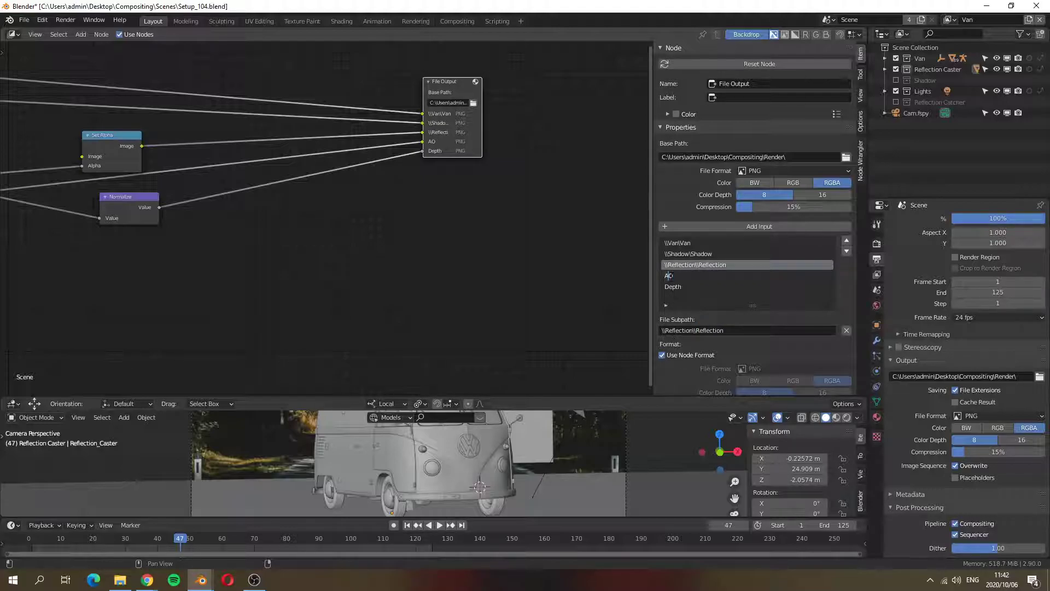
# Set the file subpaths of the AO and Depth inputs to \\AO\AO and \\Depth\Depth
pyautogui.click(684, 276)
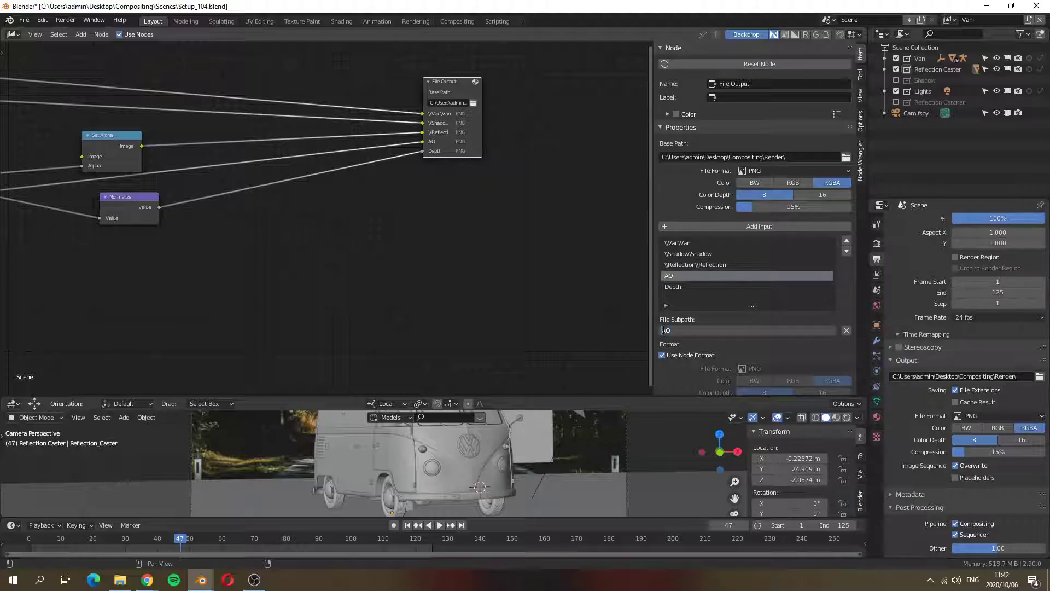
pyautogui.write('\\')
pyautogui.write('\\Ao')
pyautogui.write('O\\')
pyautogui.press('Return')
pyautogui.click(679, 283)
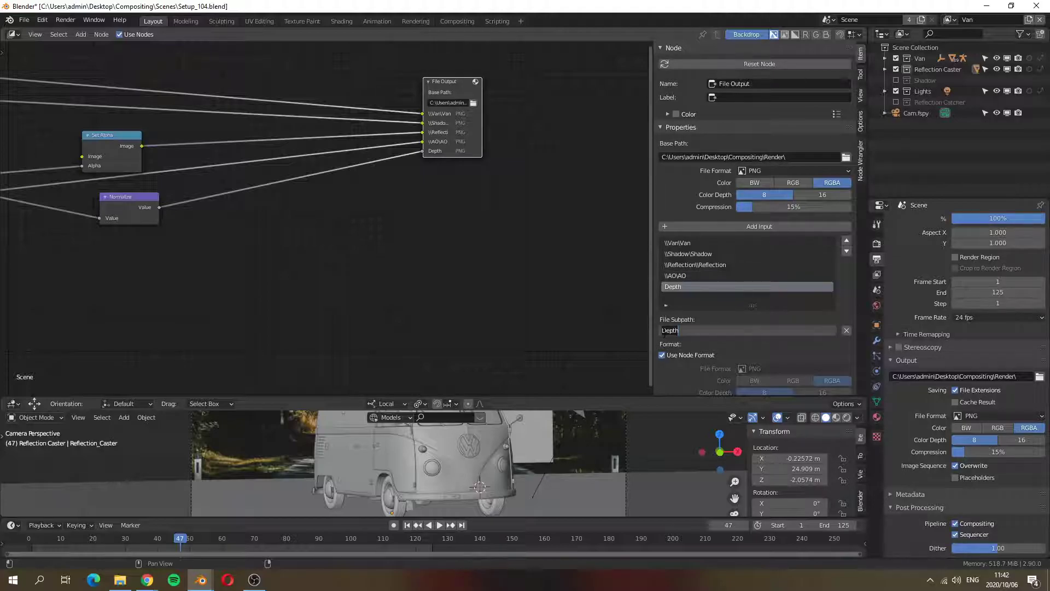
pyautogui.write('\\\\Depth')
pyautogui.press('Return')
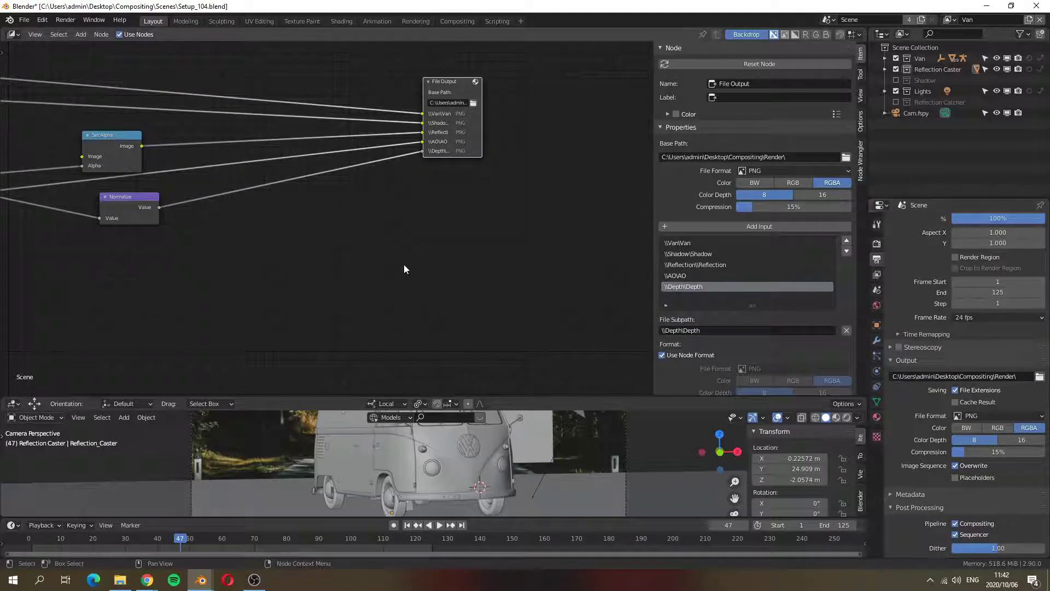
# Save the scene as Setup_105.blend in the Scenes folder, overwriting the existing file
pyautogui.click(24, 20)
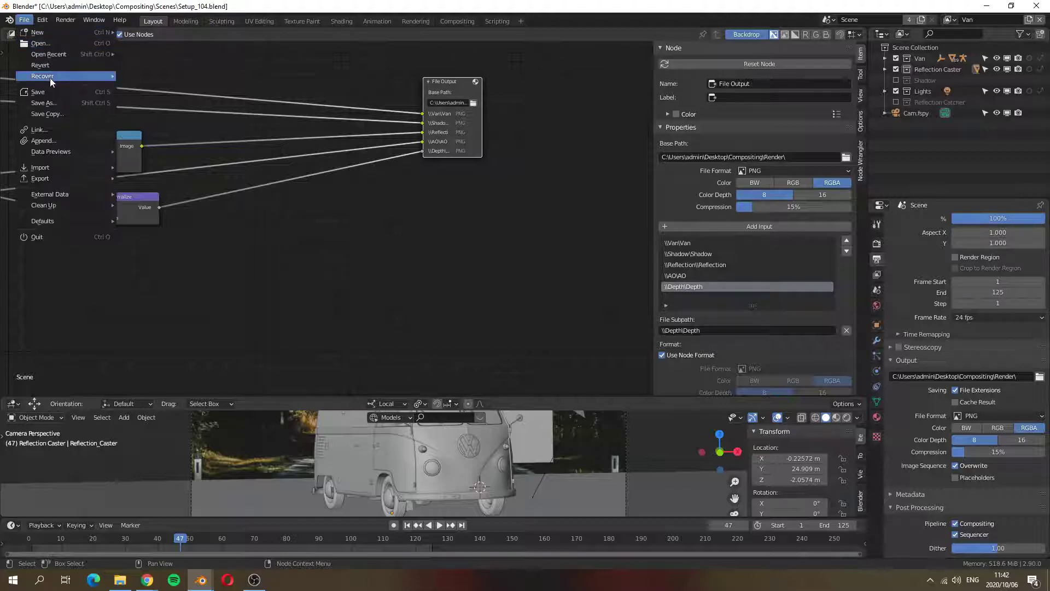
pyautogui.click(62, 106)
pyautogui.click(422, 187)
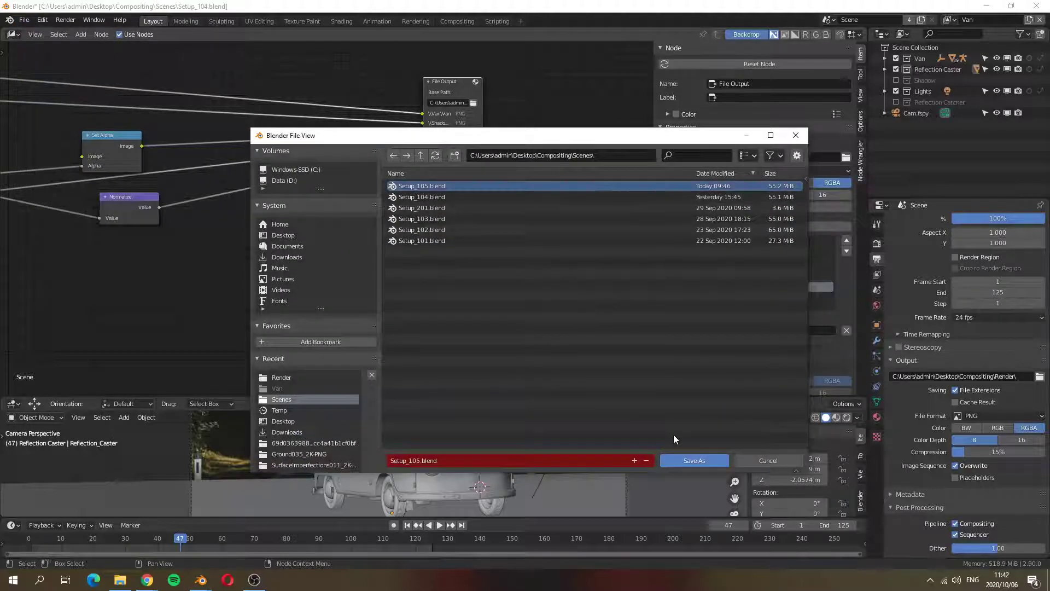
pyautogui.click(694, 459)
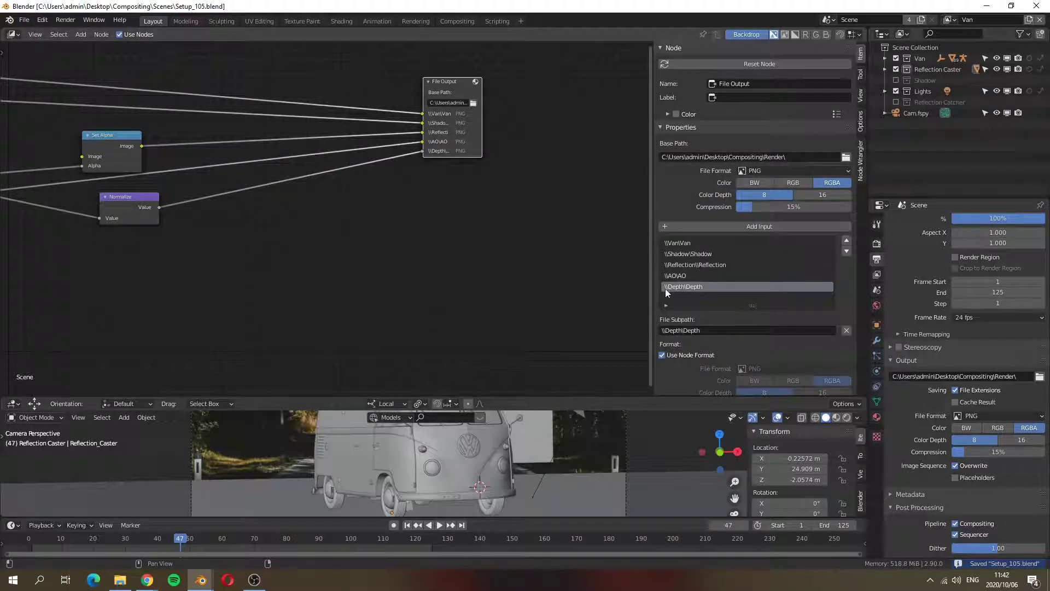
# Review the scene's render, view layer and output settings, including sampling, film, performance, passes and frame range
pyautogui.scroll(2, 913, 252)
pyautogui.click(877, 243)
pyautogui.scroll(-12, 1003, 241)
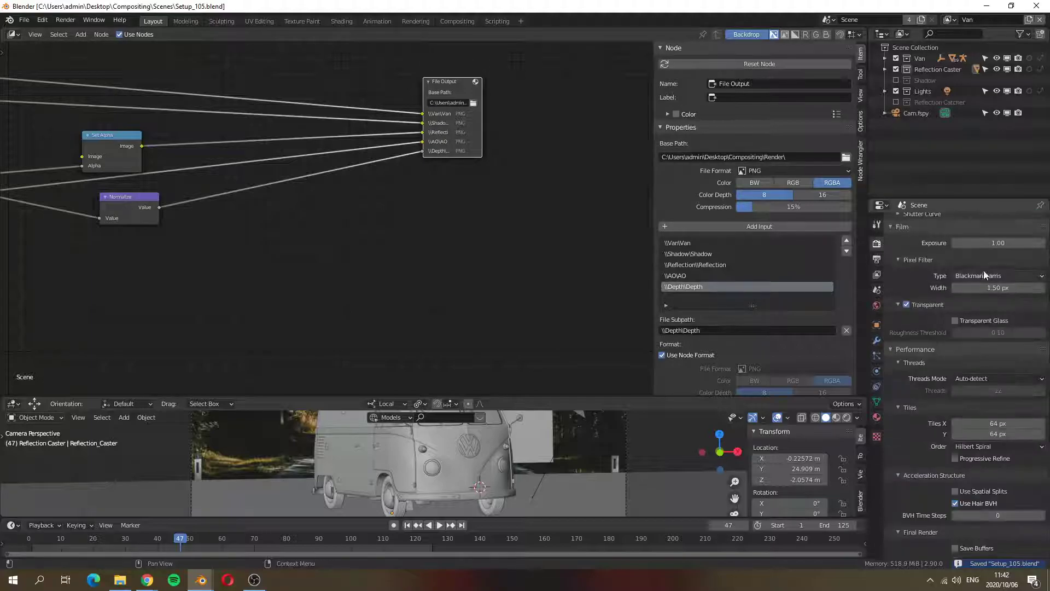
pyautogui.click(877, 225)
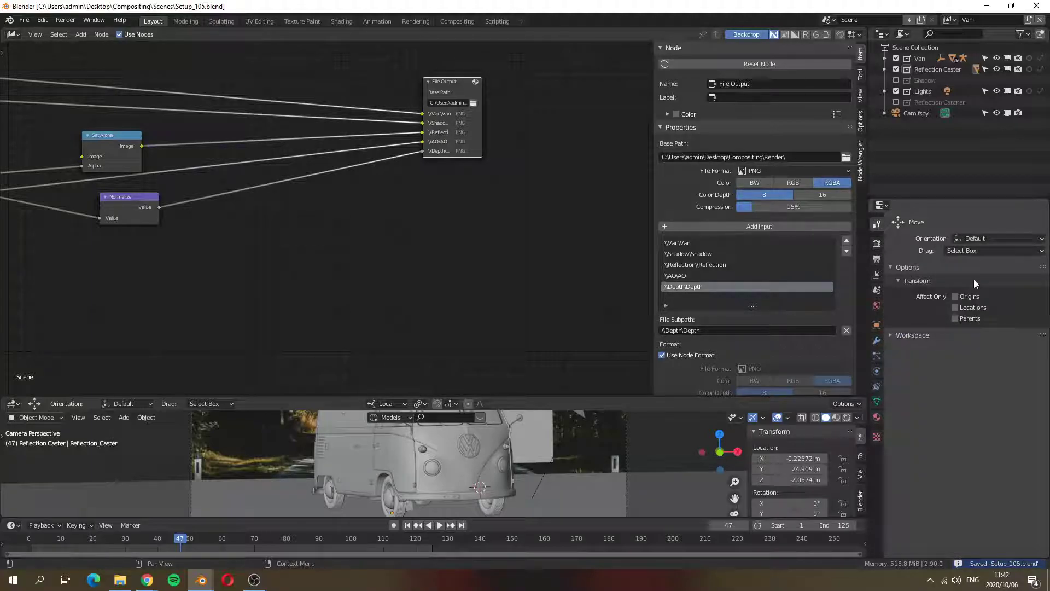
pyautogui.click(877, 274)
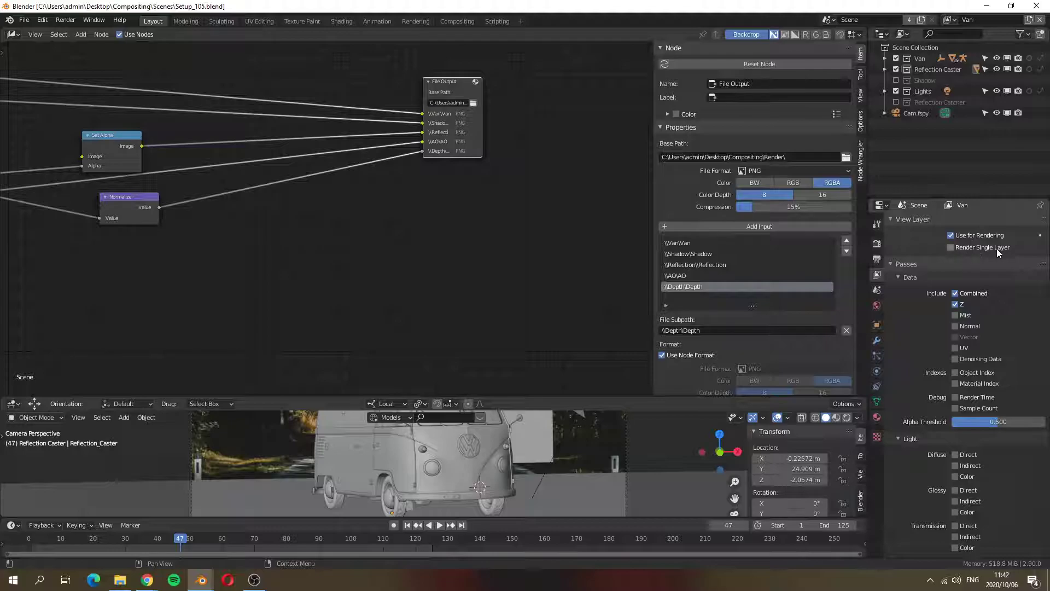
pyautogui.click(877, 259)
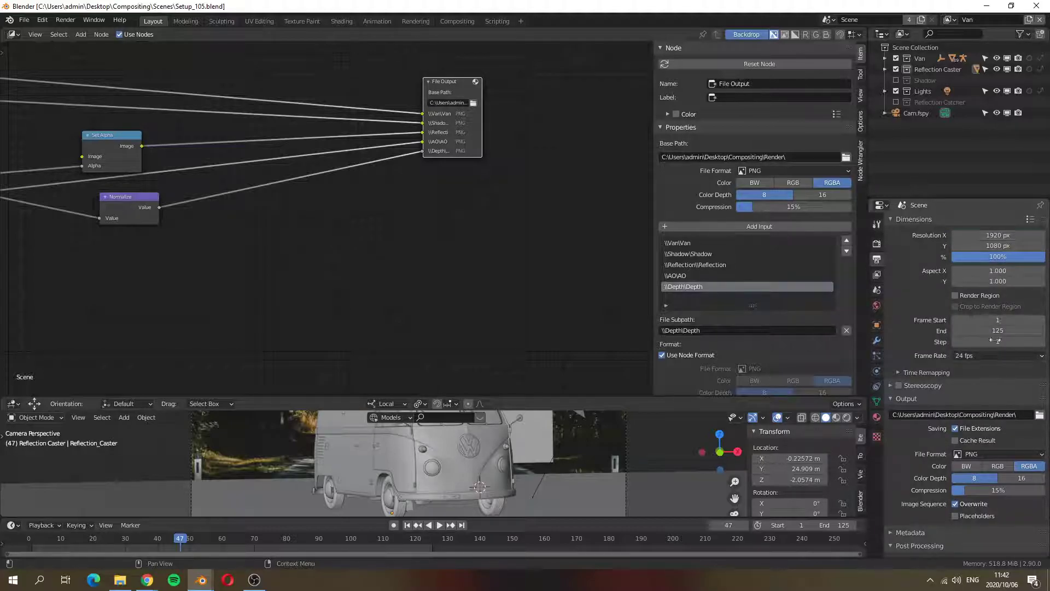
pyautogui.click(877, 242)
pyautogui.scroll(-5, 991, 283)
pyautogui.scroll(5, 993, 276)
pyautogui.scroll(-1, 760, 316)
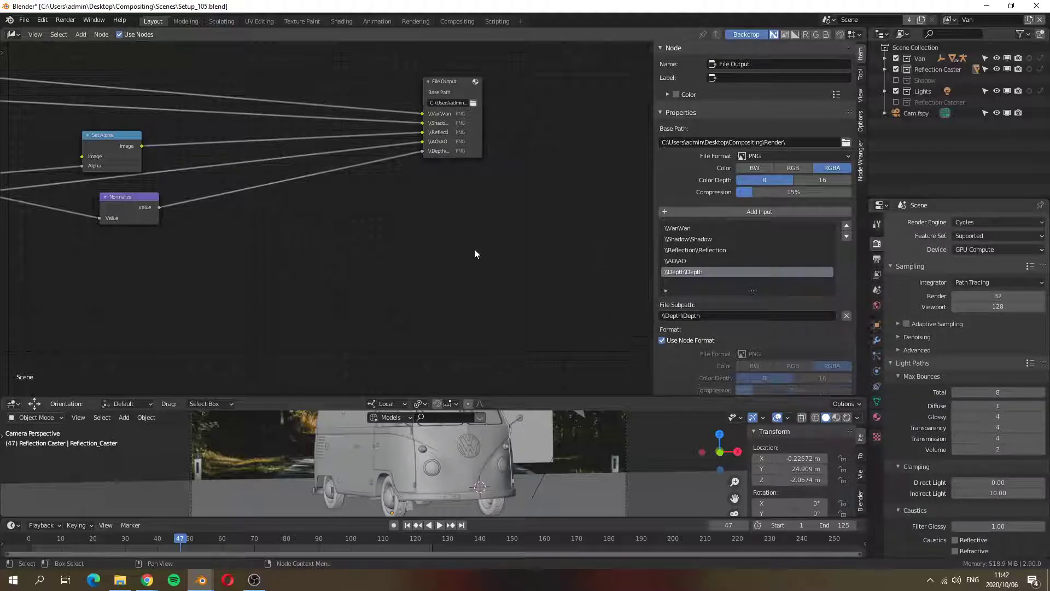
# Start rendering the animation and bring up the Render folder in a reduced File Explorer window over the render
pyautogui.scroll(-3, 415, 258)
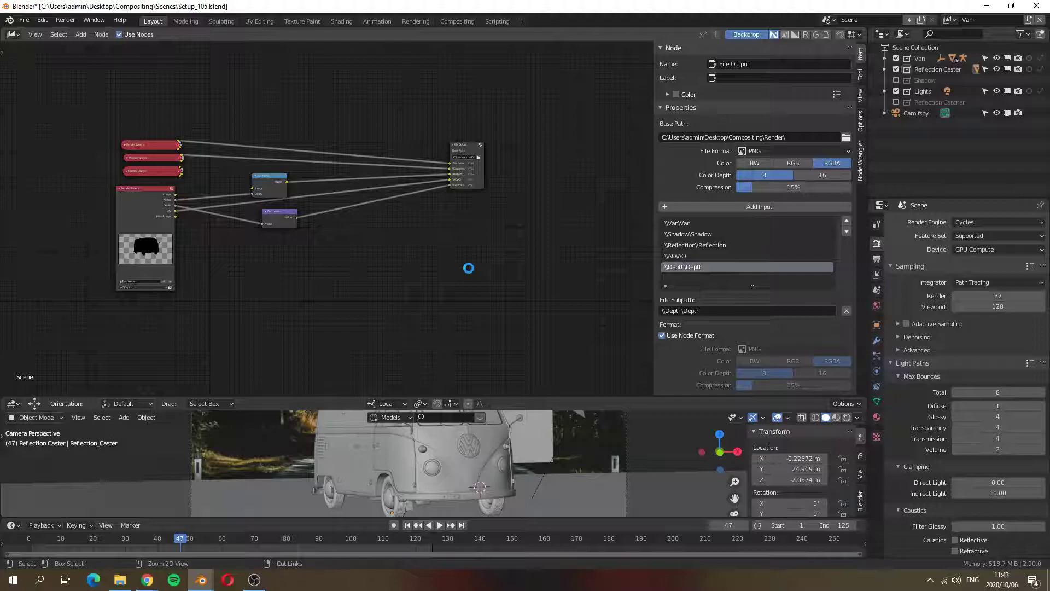
pyautogui.press('F12')
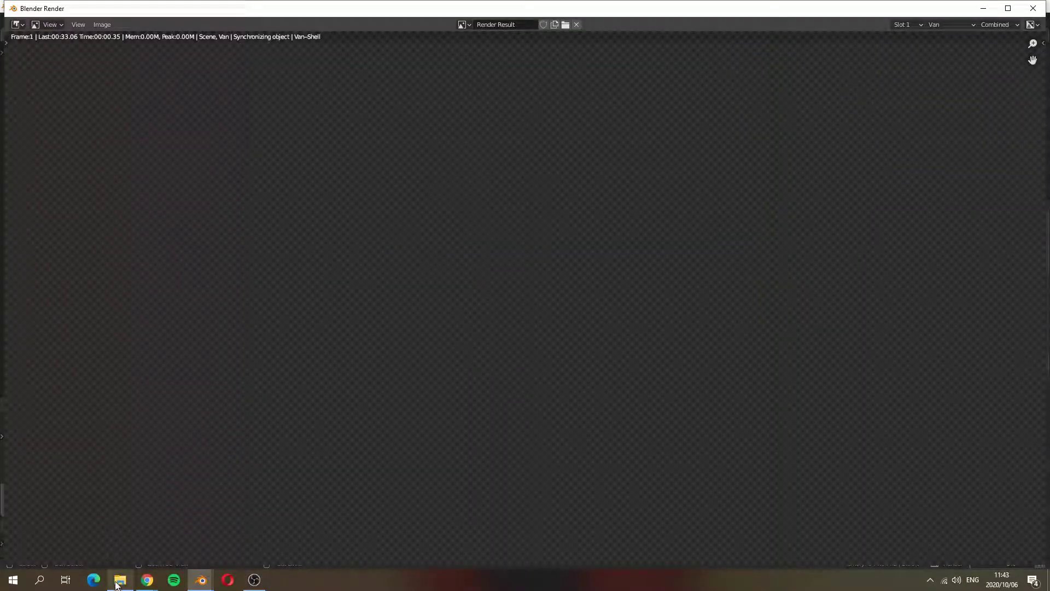
pyautogui.click(119, 580)
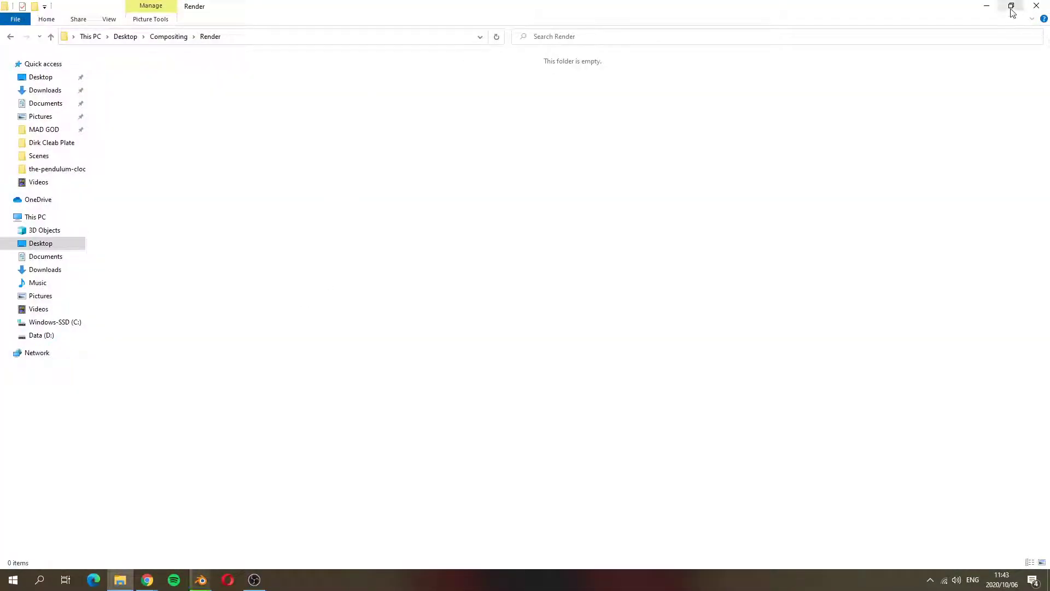
pyautogui.click(1011, 5)
pyautogui.moveTo(463, 117); pyautogui.dragTo(485, 267)
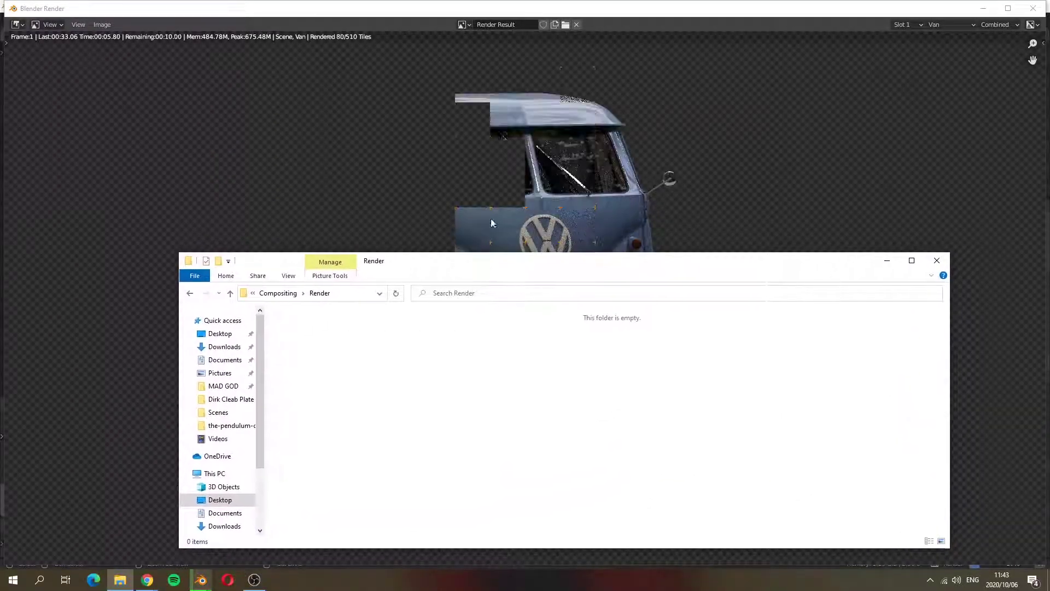
# Check the Compositing\Render folder for output files and view the whole Reflection layer frame in Blender's render window
pyautogui.click(511, 12)
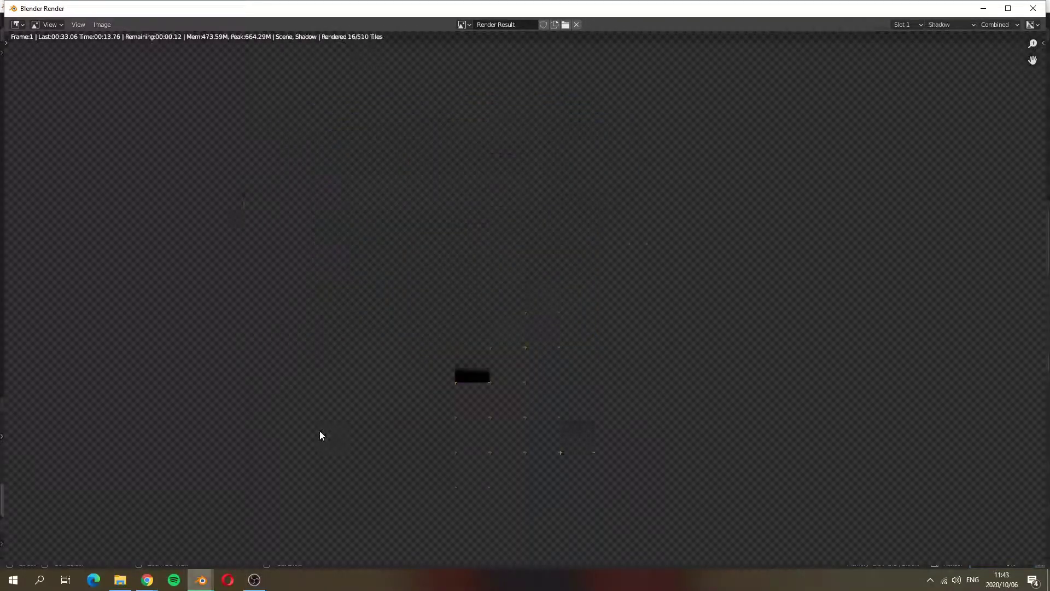
pyautogui.click(120, 580)
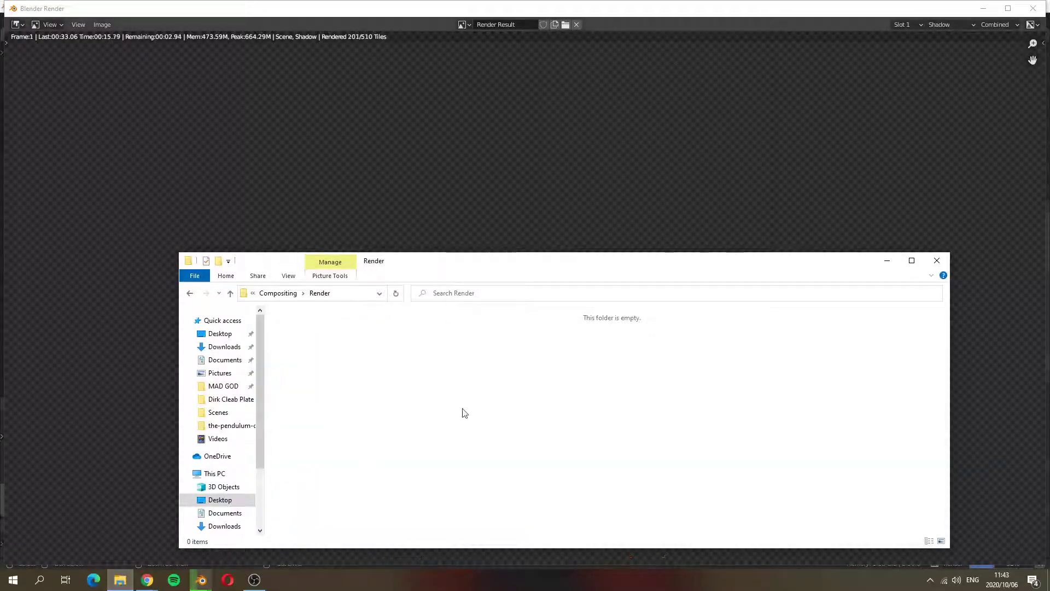
pyautogui.click(279, 294)
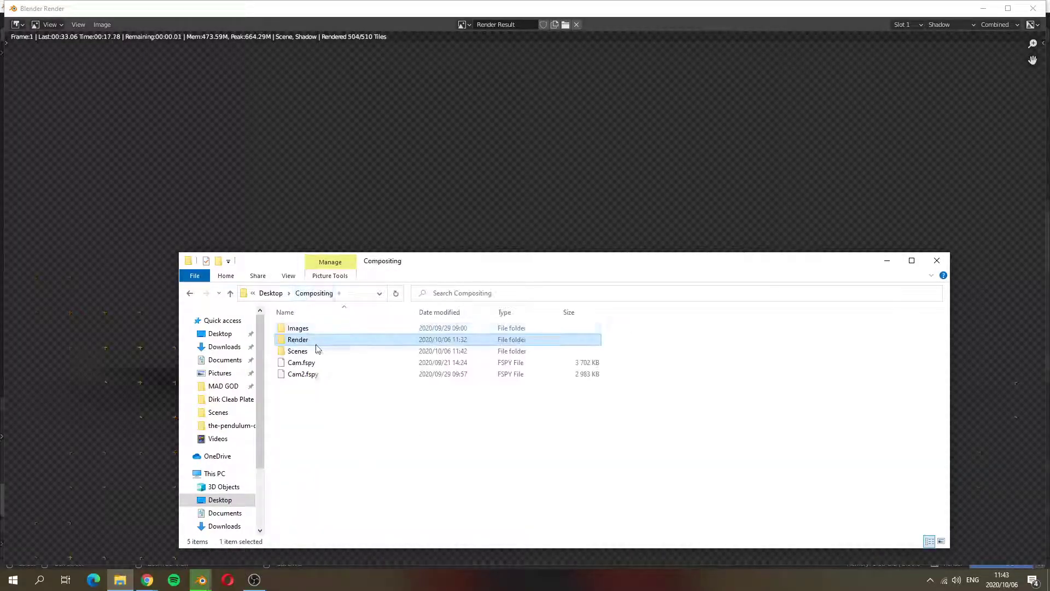
pyautogui.doubleClick(313, 341)
pyautogui.click(569, 181)
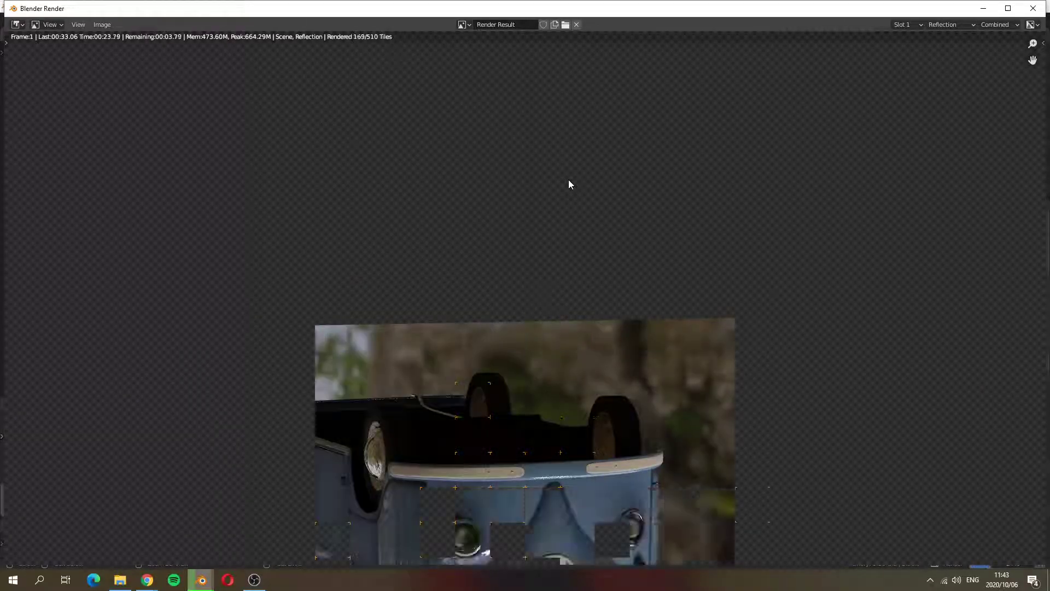
pyautogui.press('Home')
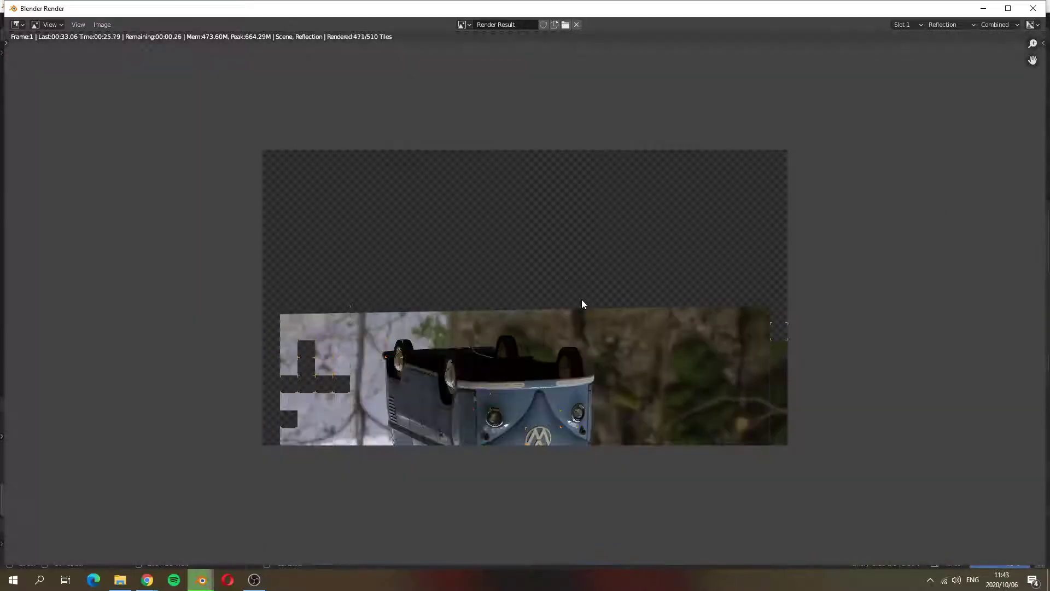
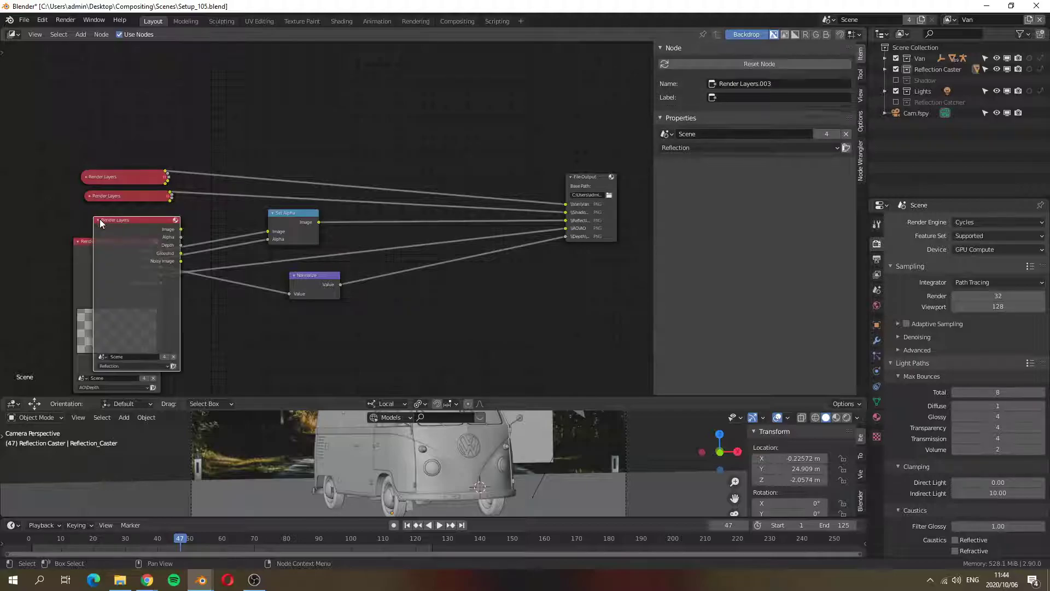
# Collapse the AO/Depth Render Layers node below the others and connect the Reflection layer's Image and Alpha outputs to Set Alpha
pyautogui.moveTo(141, 225); pyautogui.dragTo(87, 87)
pyautogui.moveTo(72, 252); pyautogui.dragTo(111, 250, button='middle')
pyautogui.click(117, 240)
pyautogui.moveTo(119, 241); pyautogui.dragTo(167, 399)
pyautogui.moveTo(147, 87); pyautogui.dragTo(305, 230)
pyautogui.moveTo(203, 226); pyautogui.dragTo(313, 238)
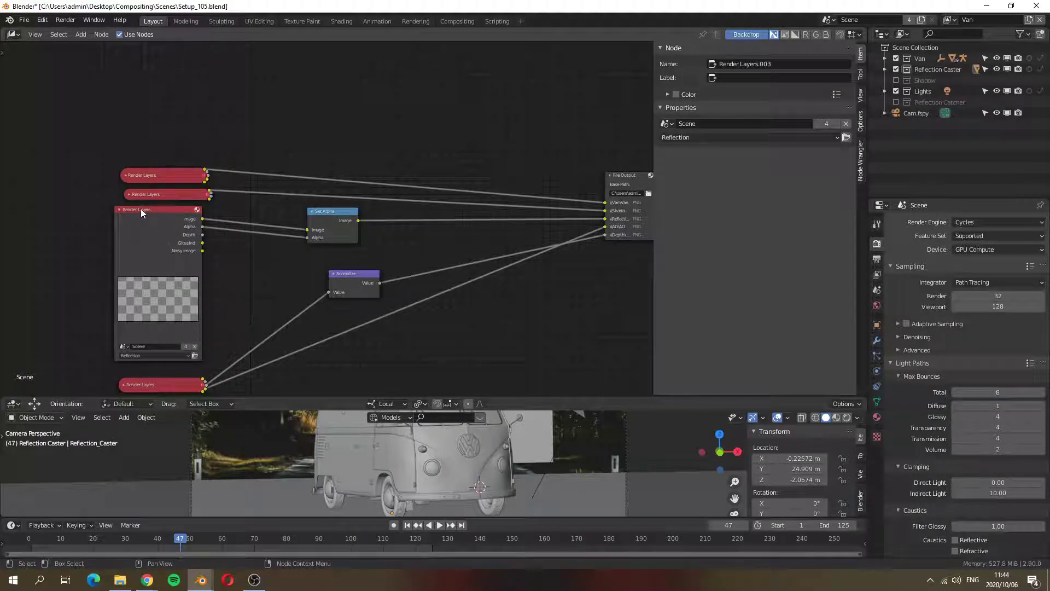
# Attach a Viewer node to the Set Alpha output to preview the Reflection pass
pyautogui.keyDown('ctrl'); pyautogui.keyDown('shift'); pyautogui.click(328, 211); pyautogui.keyUp('shift'); pyautogui.keyUp('ctrl')
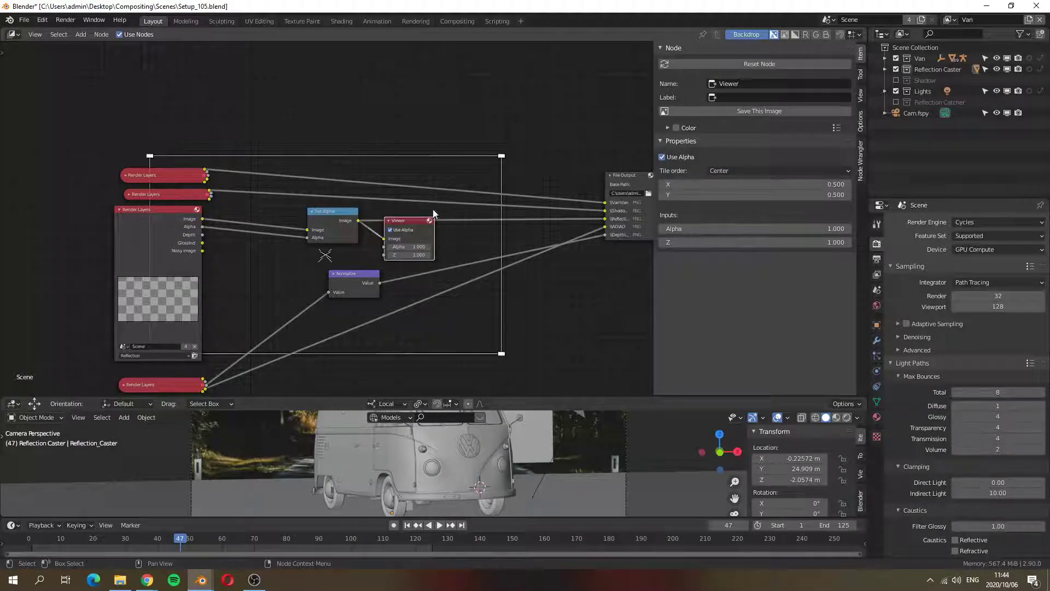
pyautogui.scroll(2, 421, 264)
pyautogui.scroll(-1, 421, 264)
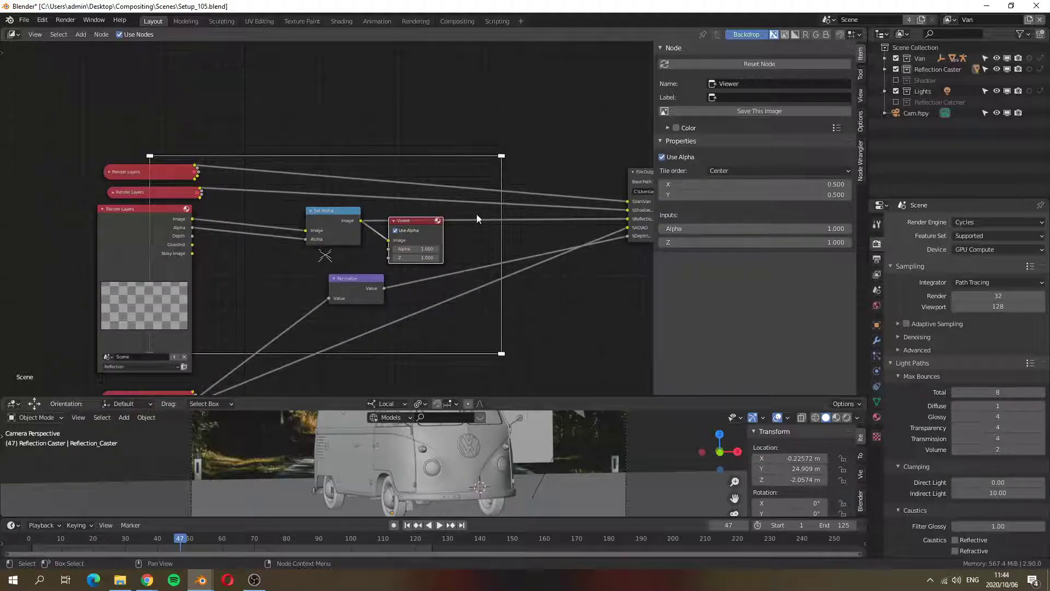
pyautogui.moveTo(383, 227); pyautogui.dragTo(349, 216, button='middle')
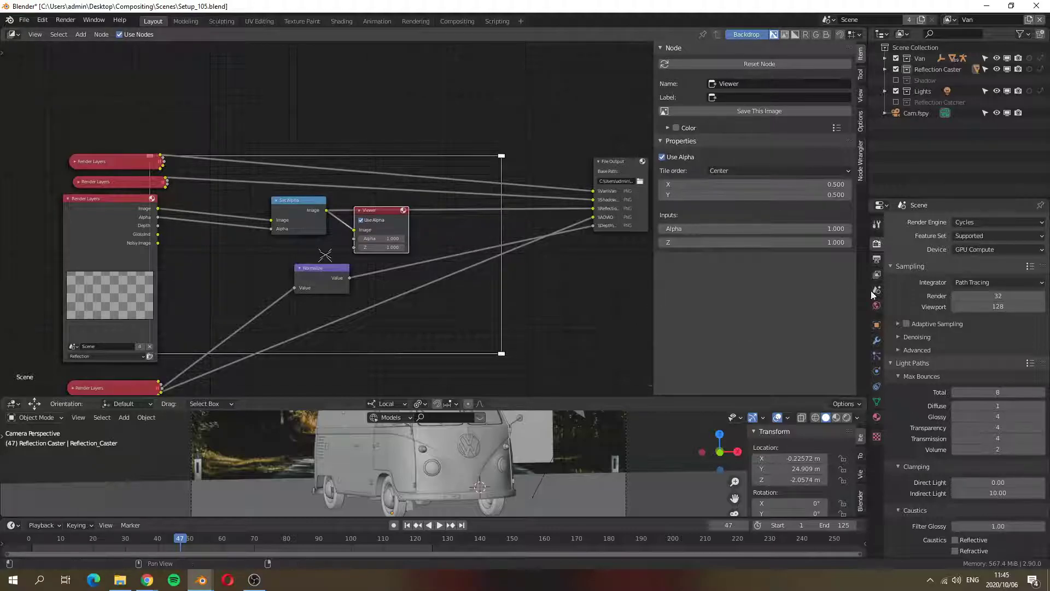
# Switch to File Explorer and delete all rendered pass folders and PNG frames from the Render folder
pyautogui.click(120, 580)
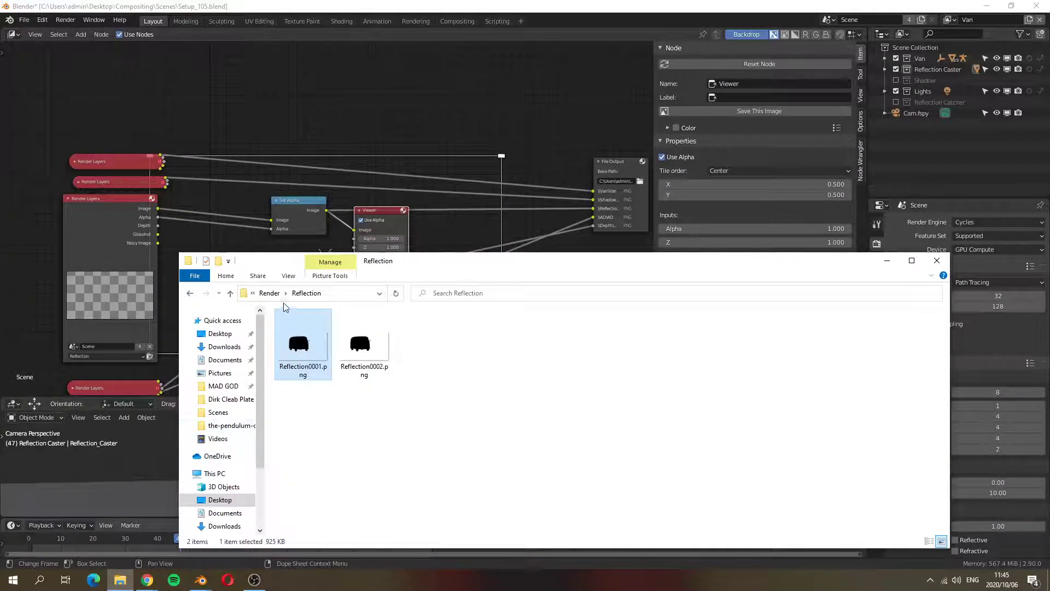
pyautogui.click(191, 293)
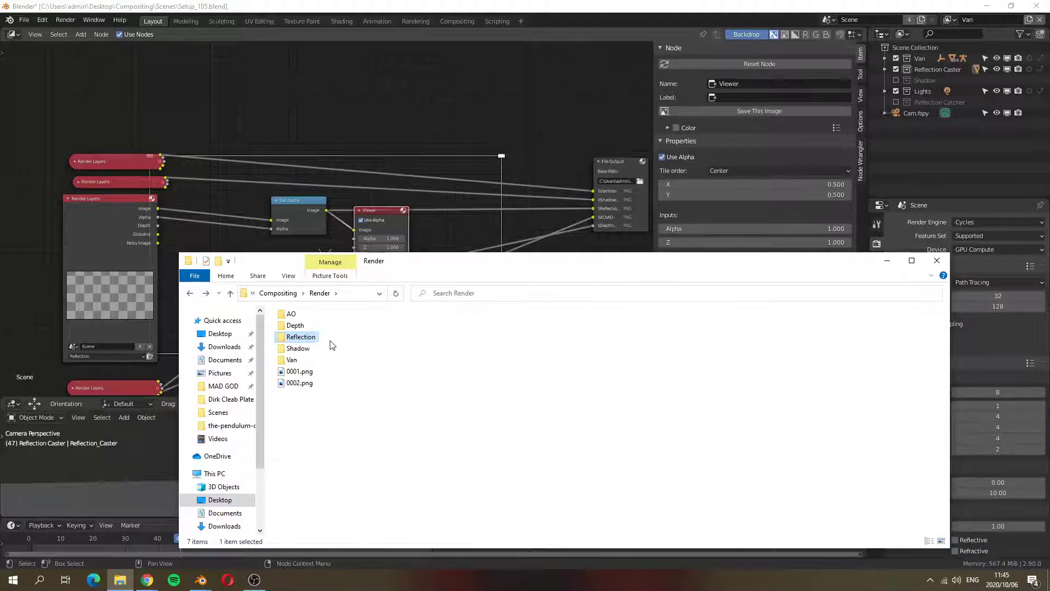
pyautogui.moveTo(387, 427); pyautogui.dragTo(284, 306)
pyautogui.press('Delete')
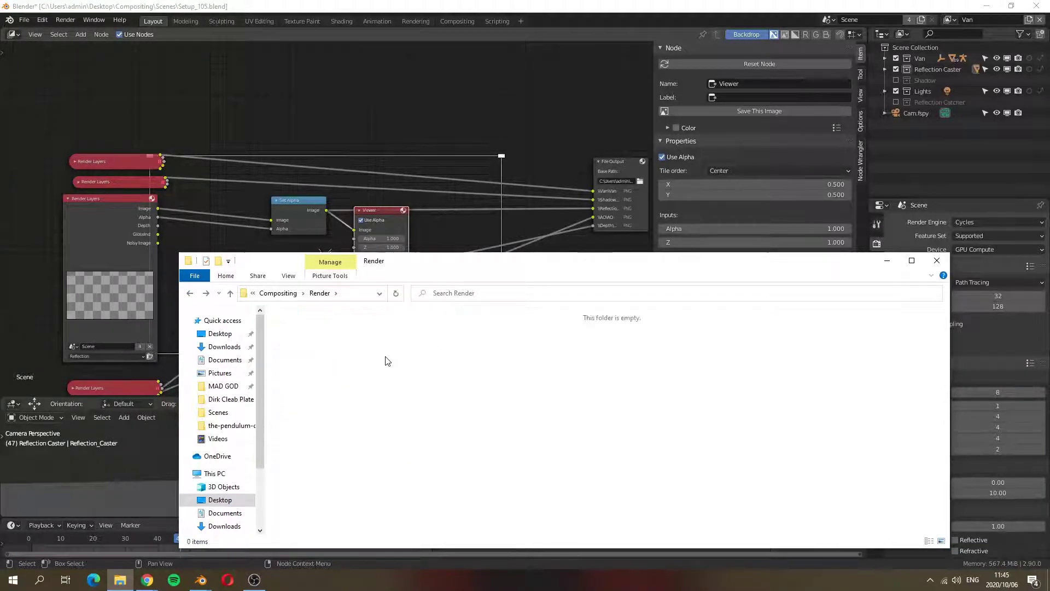
# Return to Blender and render the animation again with the corrected Reflection connections
pyautogui.click(532, 105)
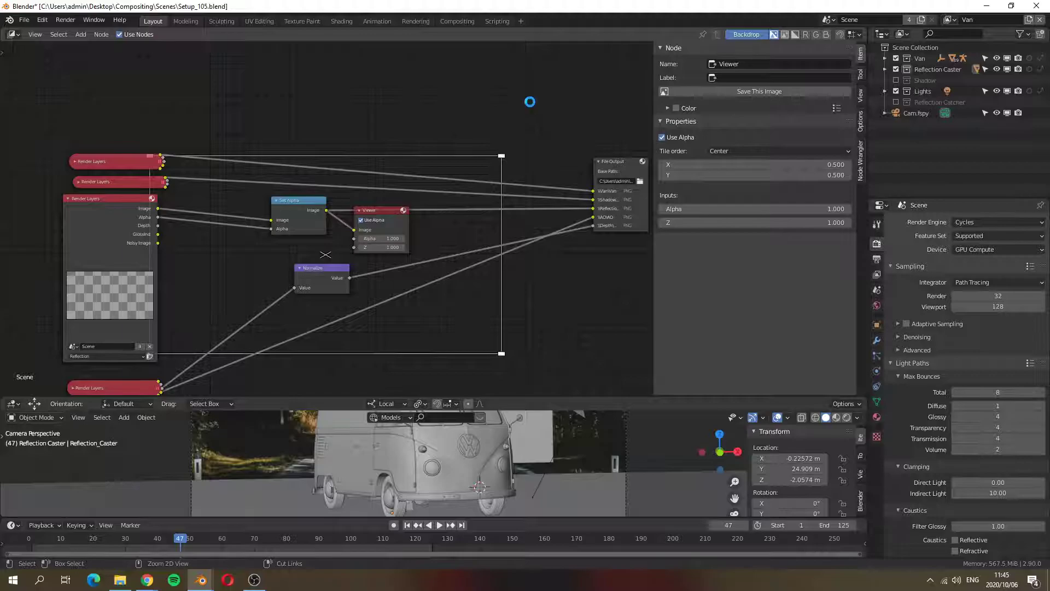
pyautogui.press('F12')
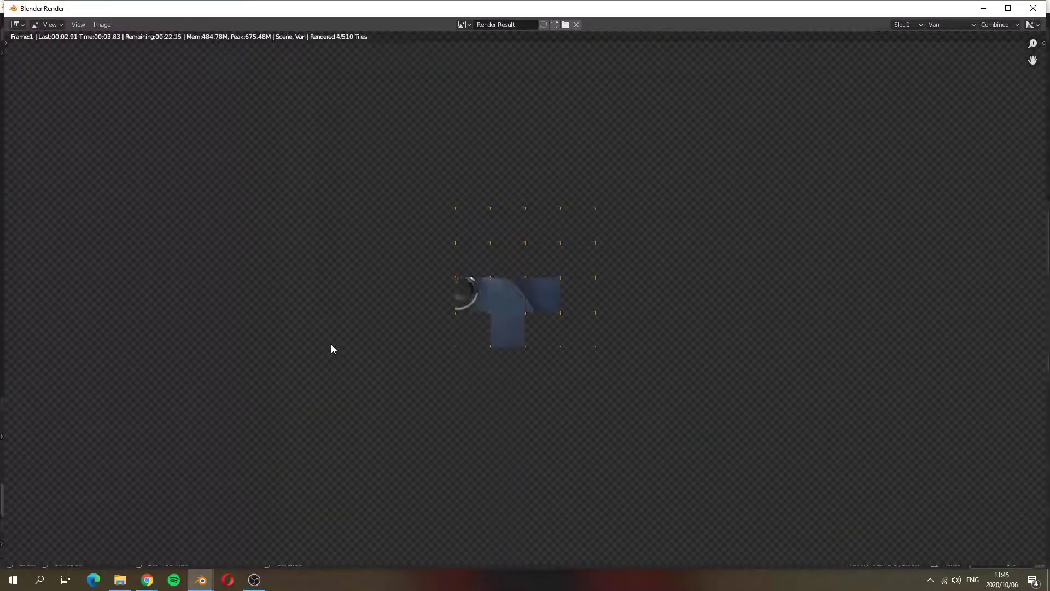
pyautogui.moveTo(127, 585)
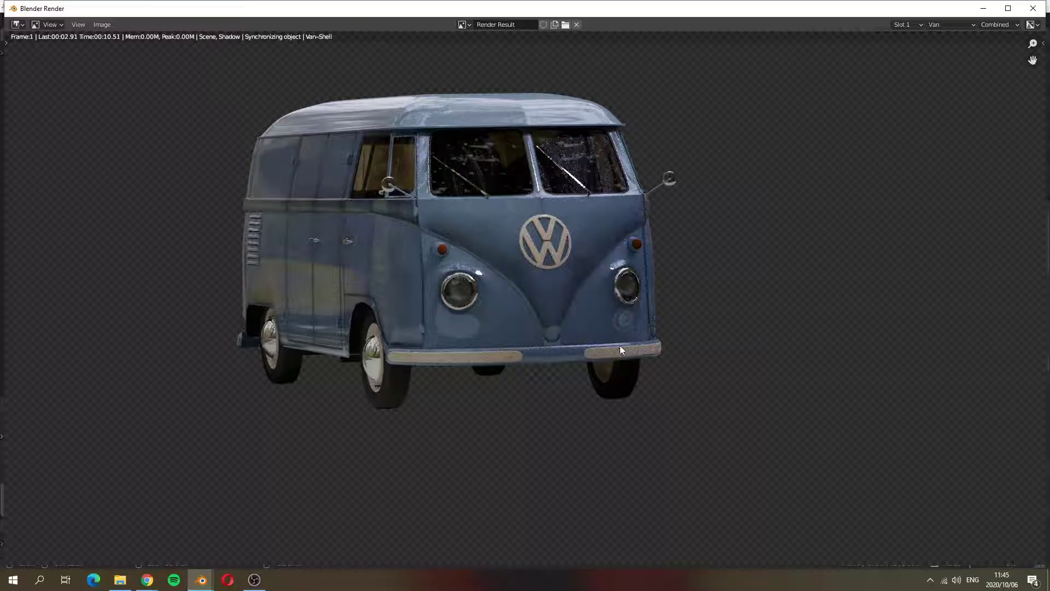
# Switch to File Explorer and view the rendered Reflection0001.png in the Render folder's Reflection subfolder
pyautogui.click(127, 533)
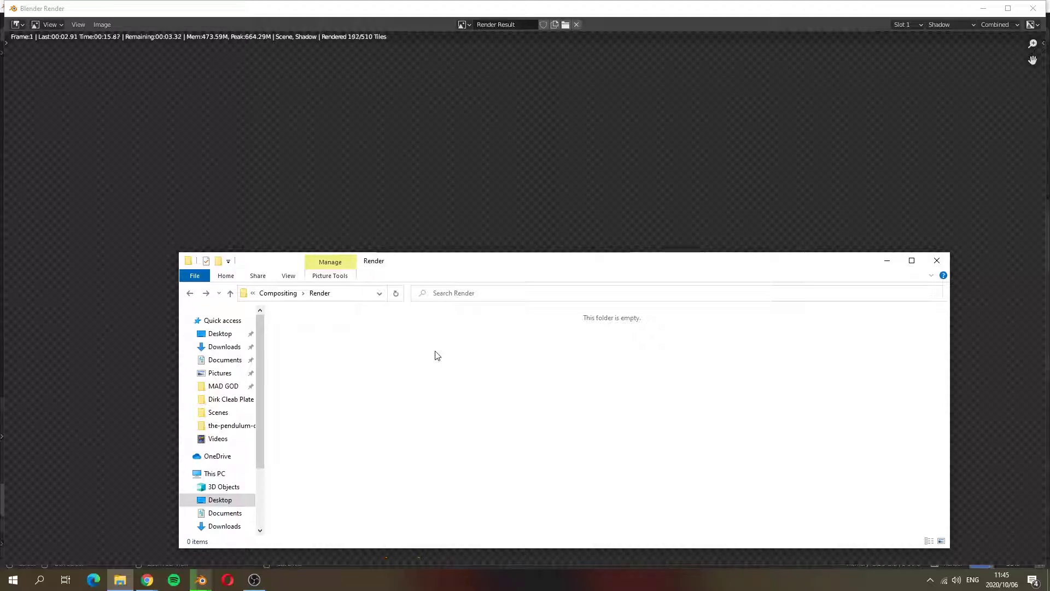
pyautogui.click(278, 293)
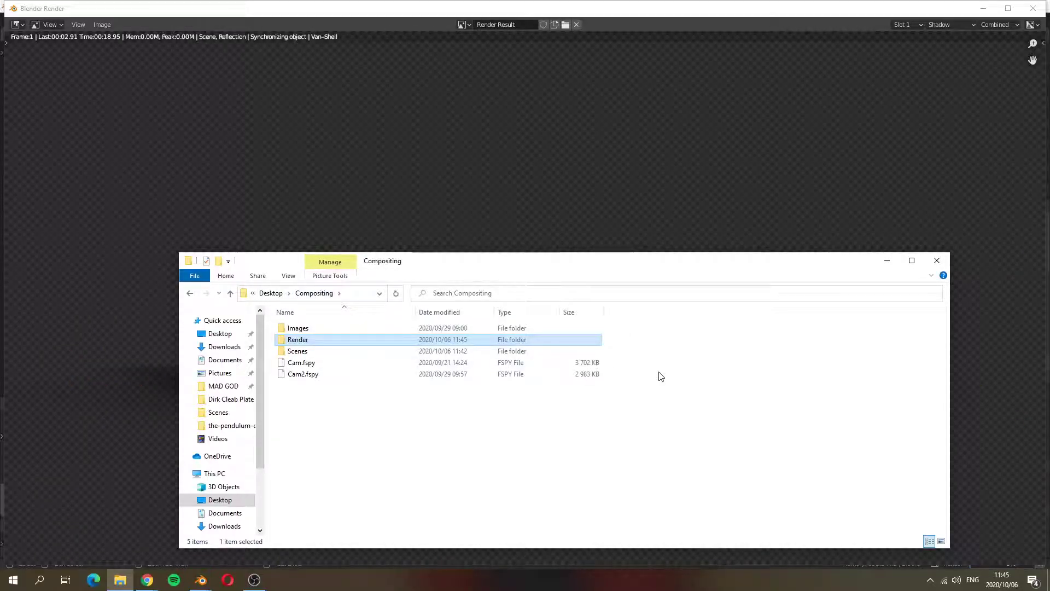
pyautogui.click(520, 152)
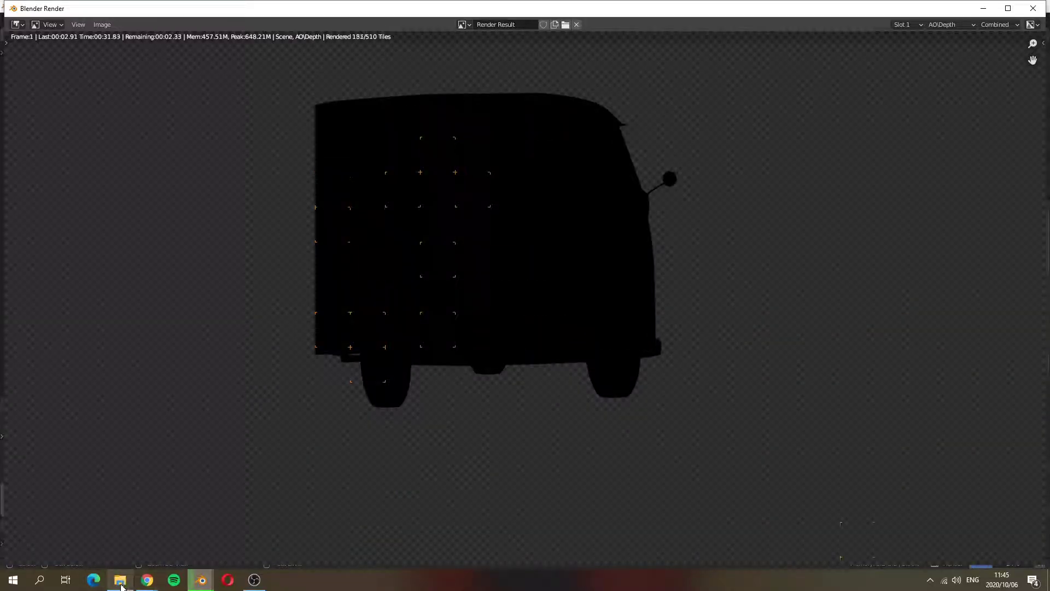
pyautogui.click(125, 580)
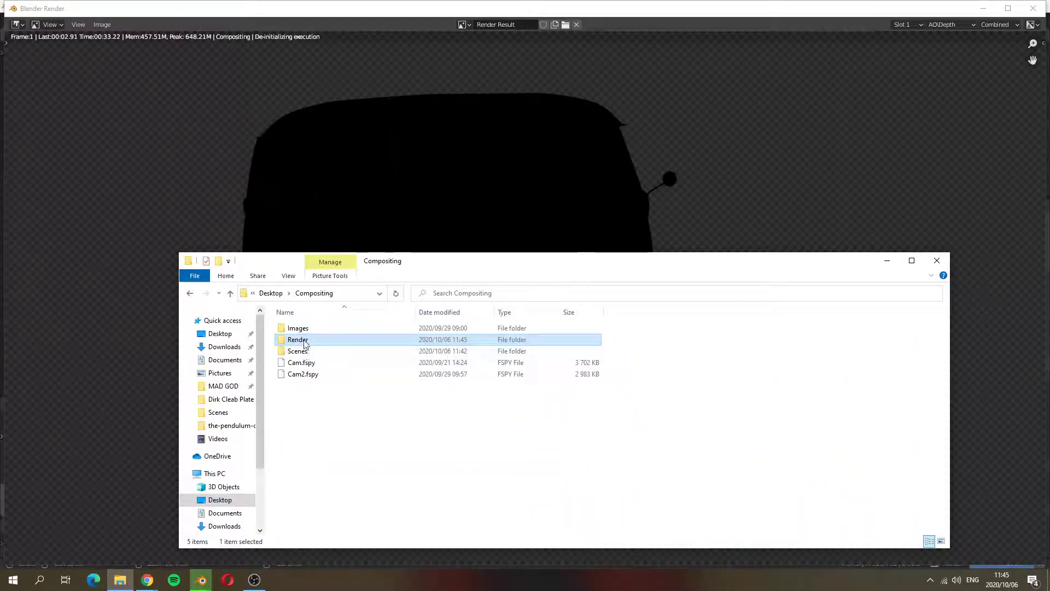
pyautogui.doubleClick(305, 339)
pyautogui.doubleClick(309, 340)
pyautogui.click(328, 362)
pyautogui.doubleClick(329, 363)
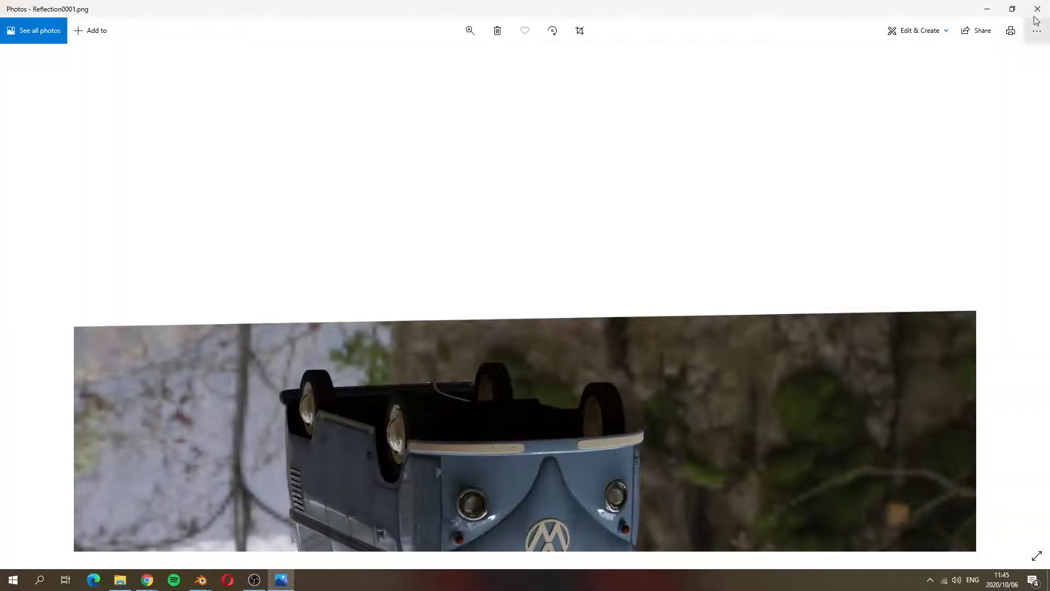
pyautogui.click(1030, 9)
# Return to Blender, stop the running render and connect the Reflection layer's GlossInd output to Set Alpha's Image input
pyautogui.click(705, 127)
pyautogui.click(1036, 9)
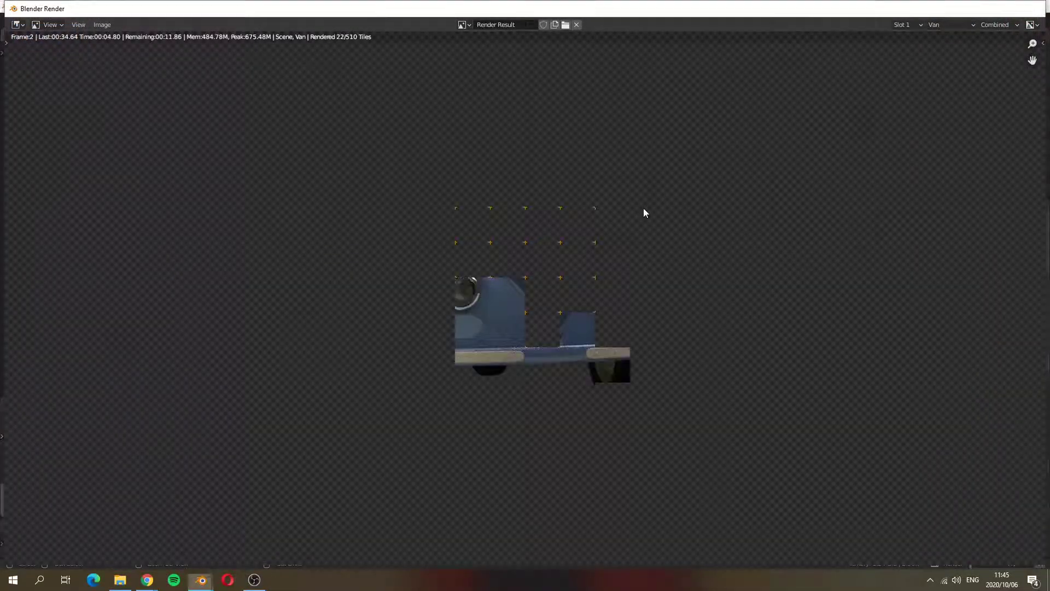
pyautogui.click(332, 110)
pyautogui.moveTo(331, 104); pyautogui.dragTo(375, 65, button='middle')
pyautogui.scroll(2, 248, 189)
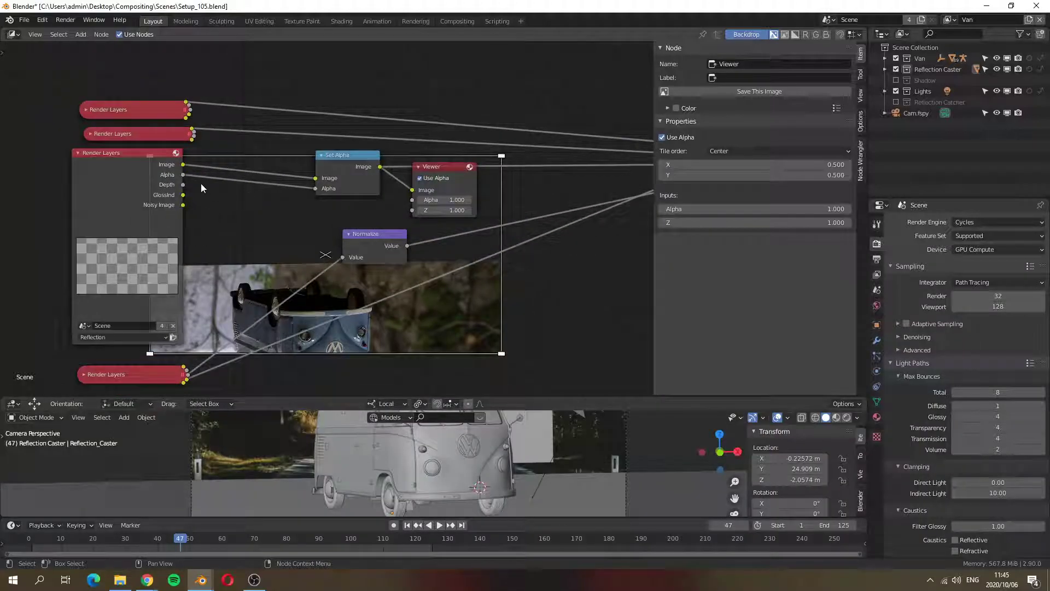
pyautogui.moveTo(184, 196); pyautogui.dragTo(323, 177)
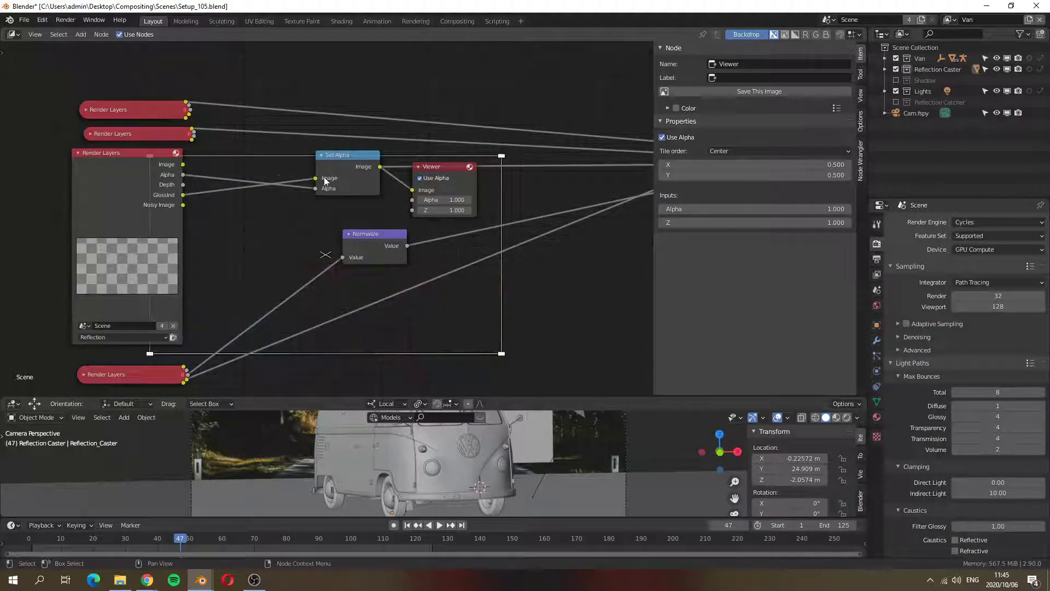
pyautogui.moveTo(401, 199); pyautogui.dragTo(330, 198, button='middle')
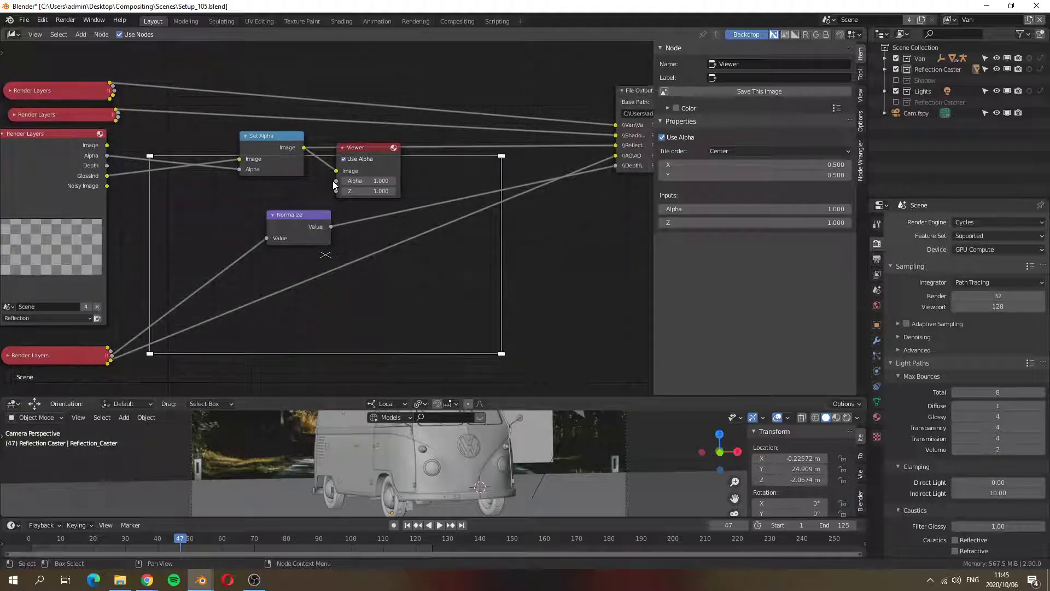
# Render the animation again with the GlossInd connection feeding the Reflection output
pyautogui.press('F12')
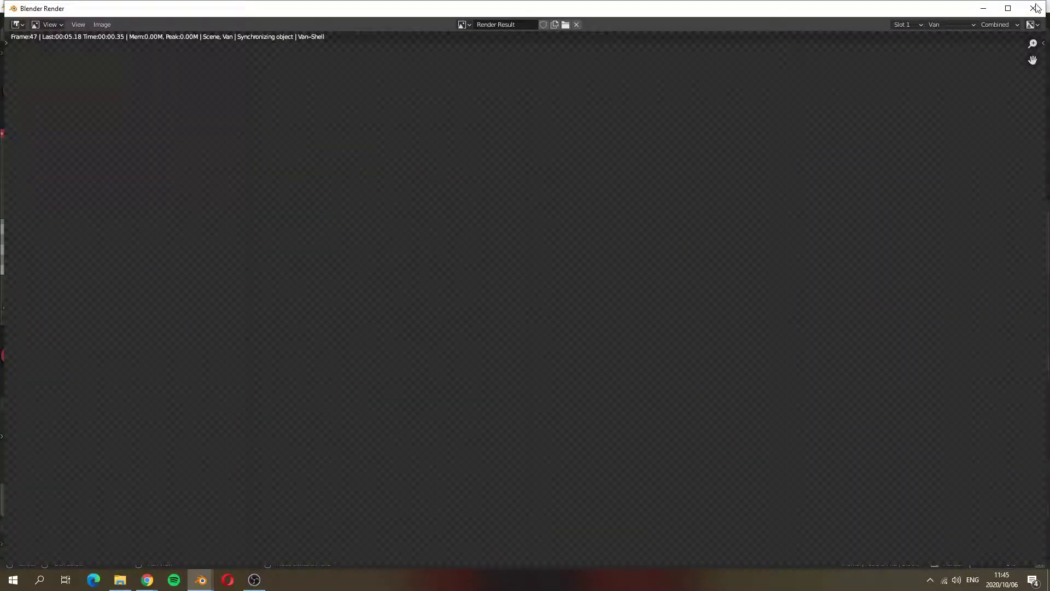
pyautogui.click(1034, 8)
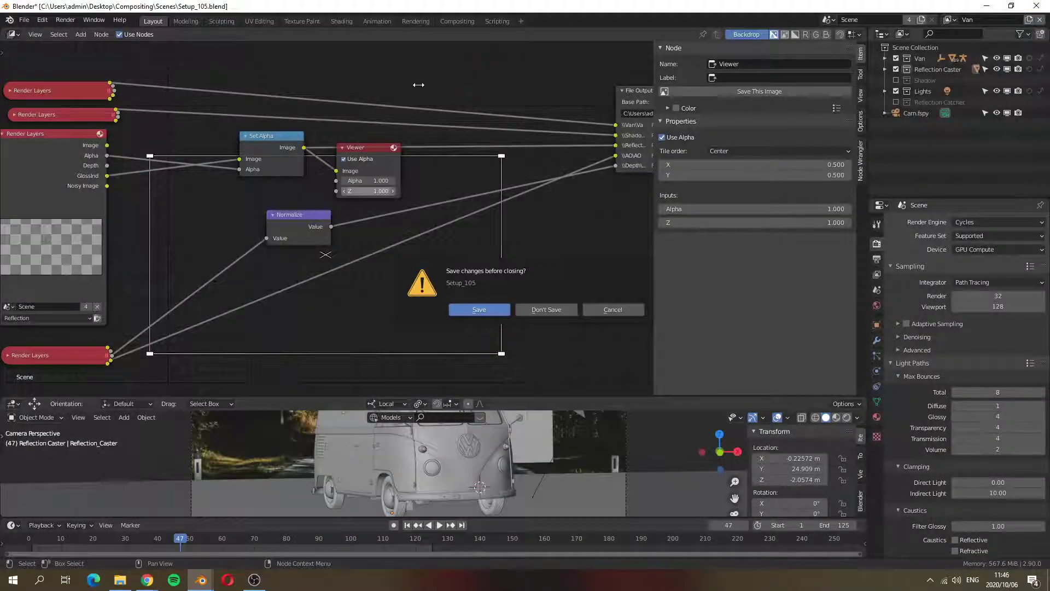
pyautogui.hotkey('ctrl', 'F12')
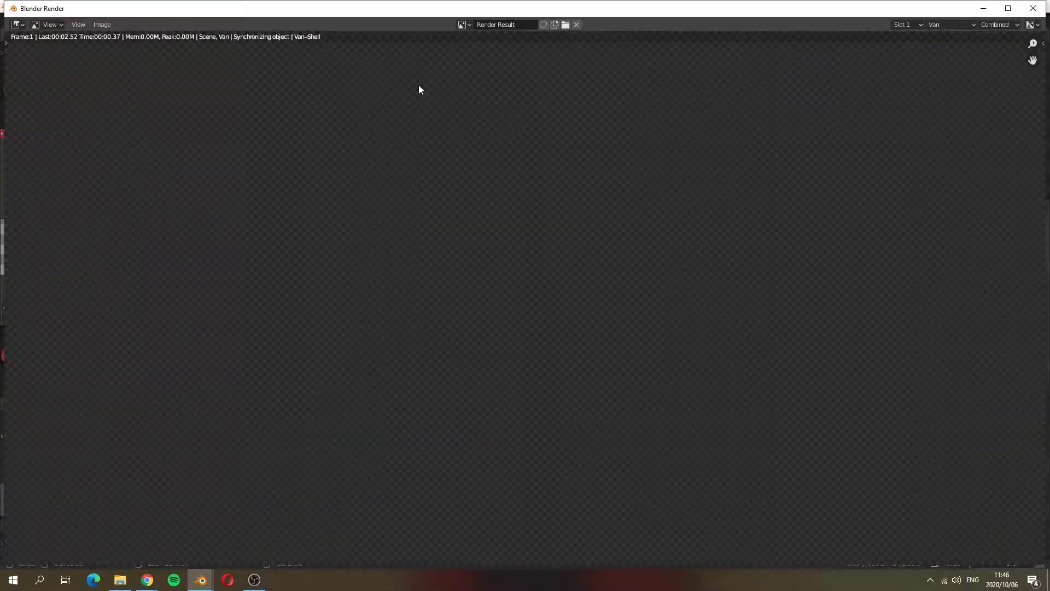
# Switch to File Explorer and inspect the AO, Depth and Reflection pass folders inside the Render folder
pyautogui.click(120, 580)
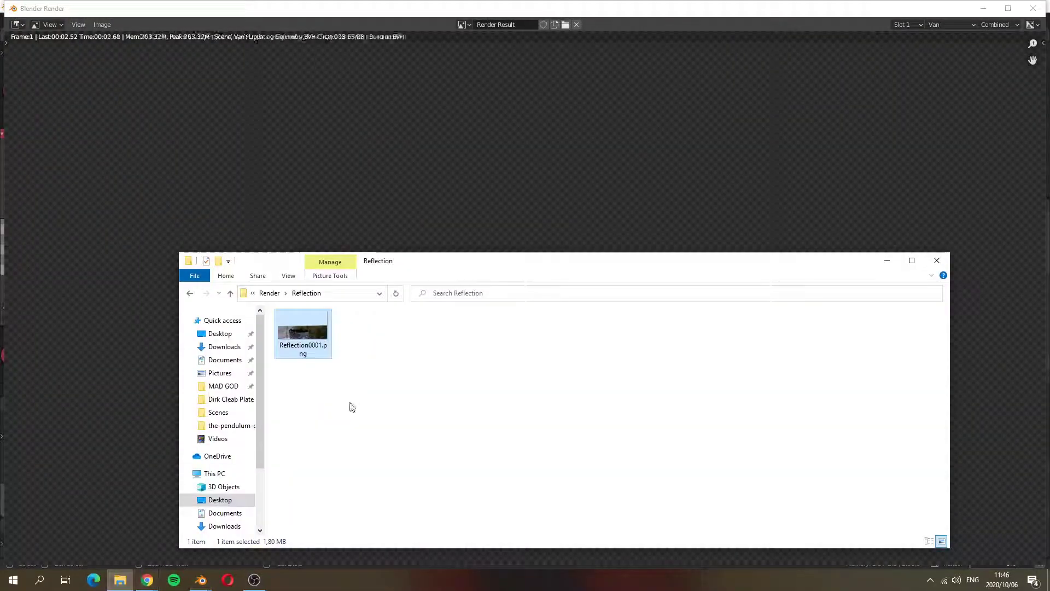
pyautogui.click(230, 293)
pyautogui.doubleClick(294, 312)
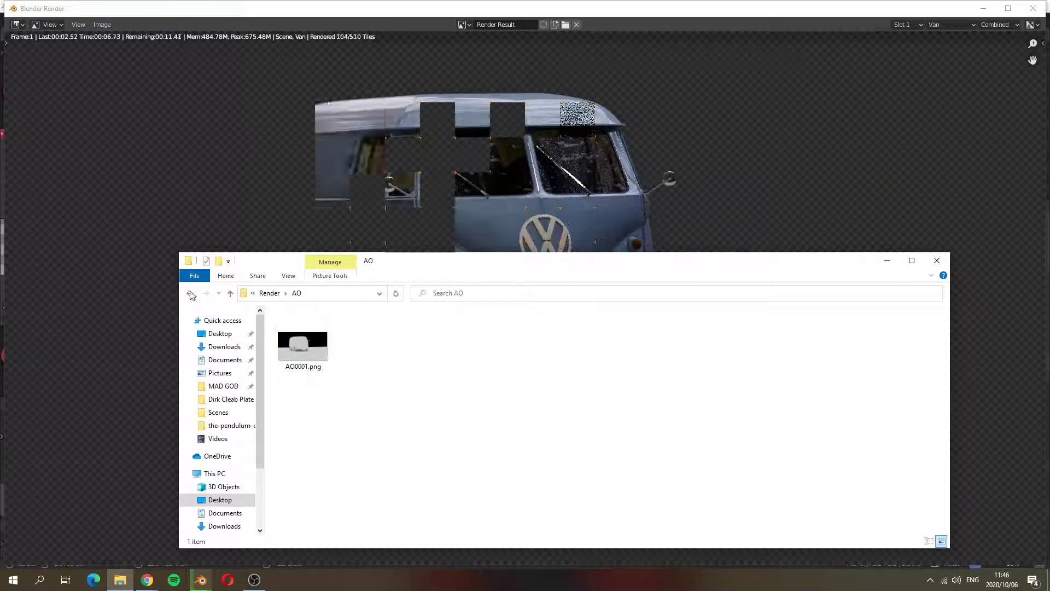
pyautogui.hotkey('alt', 'Left')
pyautogui.click(296, 325)
pyautogui.doubleClick(296, 326)
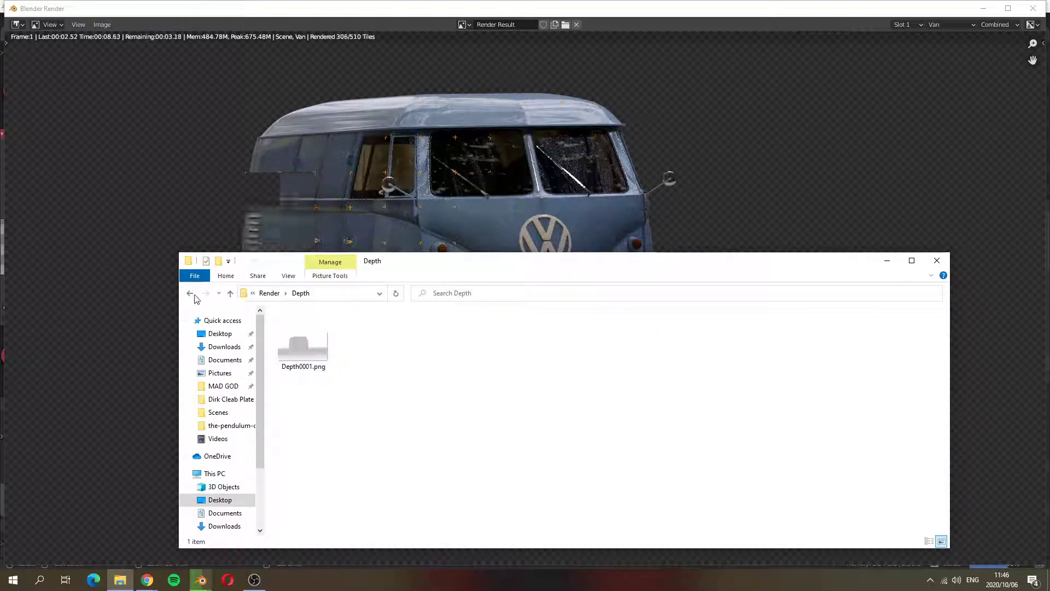
pyautogui.hotkey('alt', 'Left')
pyautogui.click(301, 338)
pyautogui.doubleClick(301, 338)
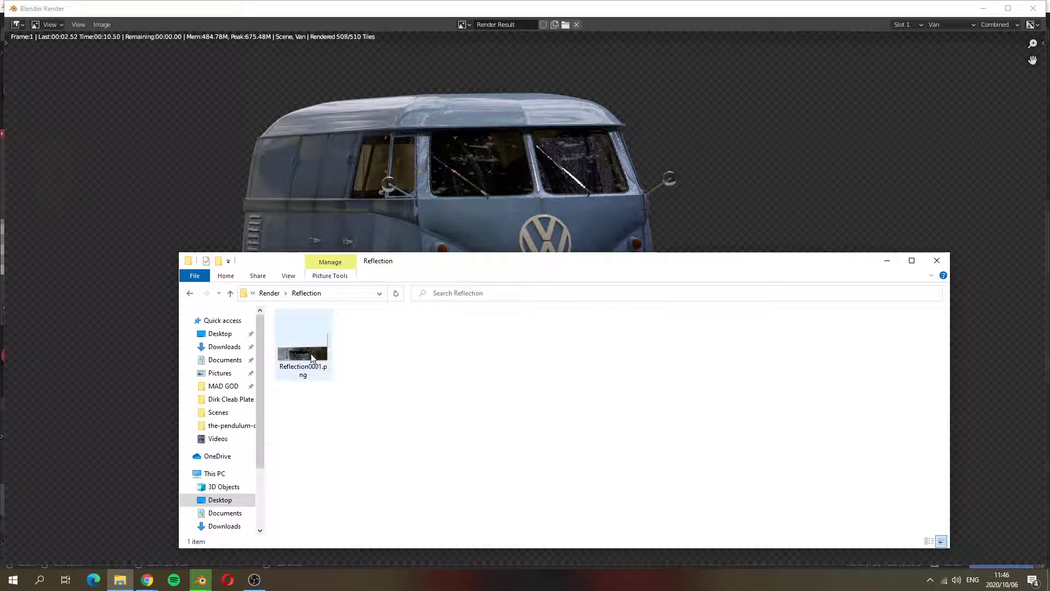
# Inspect the rendered frames in the Shadow and Van folders, then return to the render window
pyautogui.hotkey('alt', 'Left')
pyautogui.click(299, 349)
pyautogui.doubleClick(298, 350)
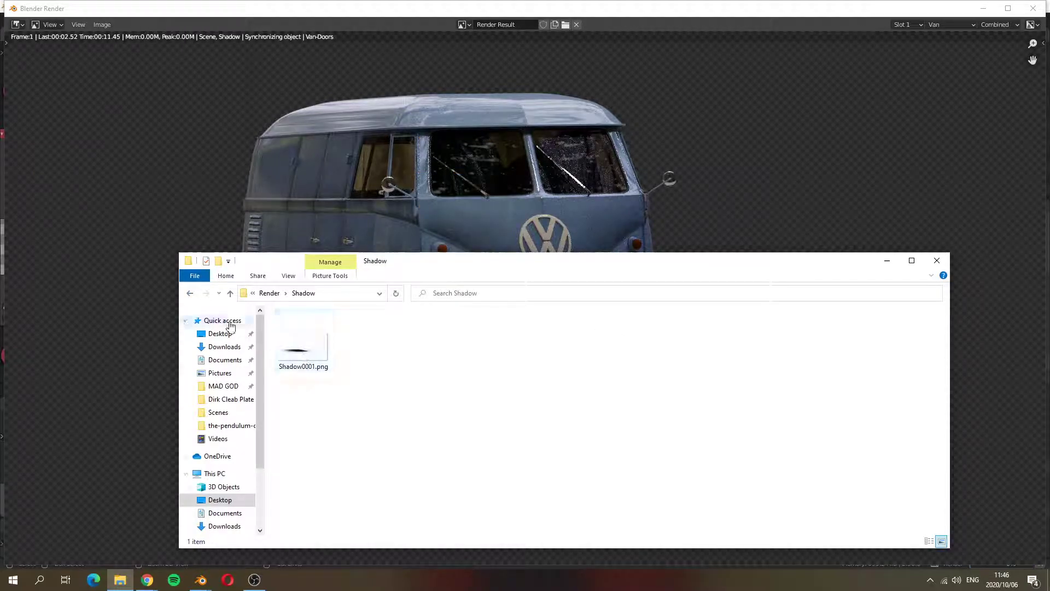
pyautogui.hotkey('alt', 'Left')
pyautogui.doubleClick(291, 360)
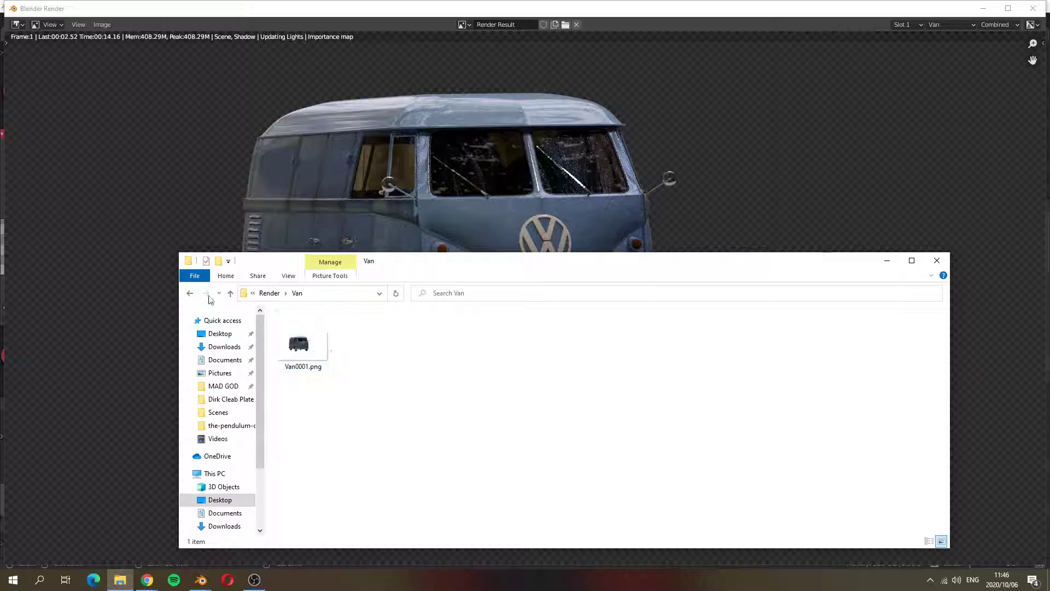
pyautogui.click(190, 293)
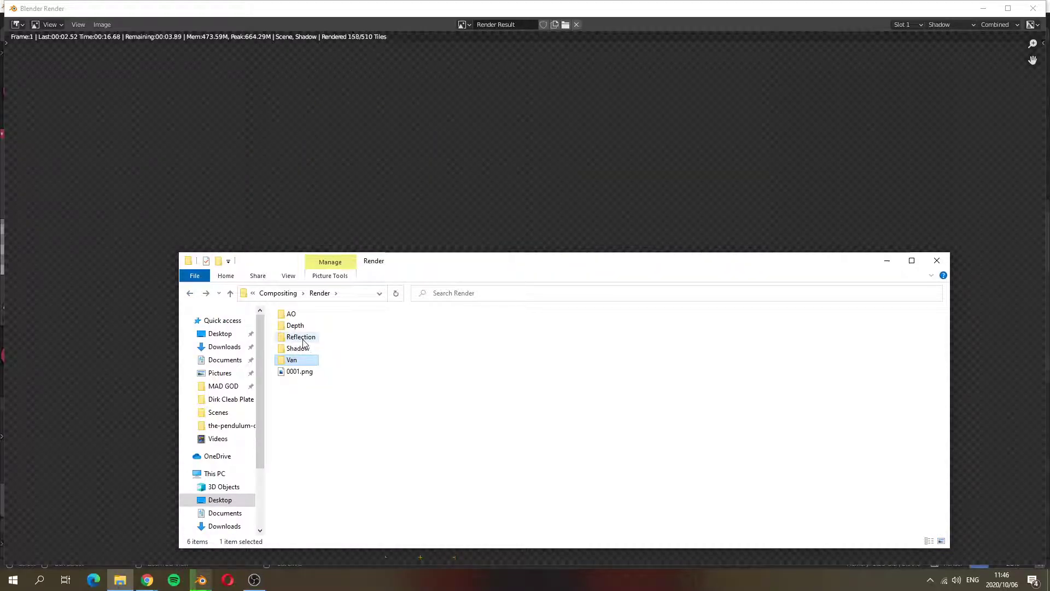
pyautogui.click(390, 137)
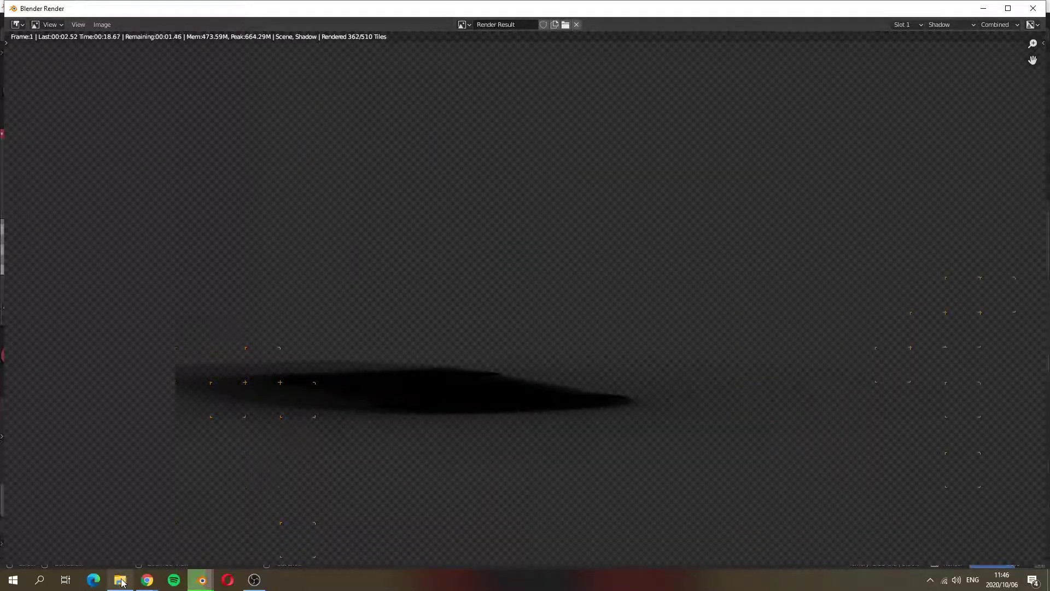
# Bring up the main Blender compositor window and review the scene's render and output settings
pyautogui.click(120, 580)
pyautogui.moveTo(203, 581)
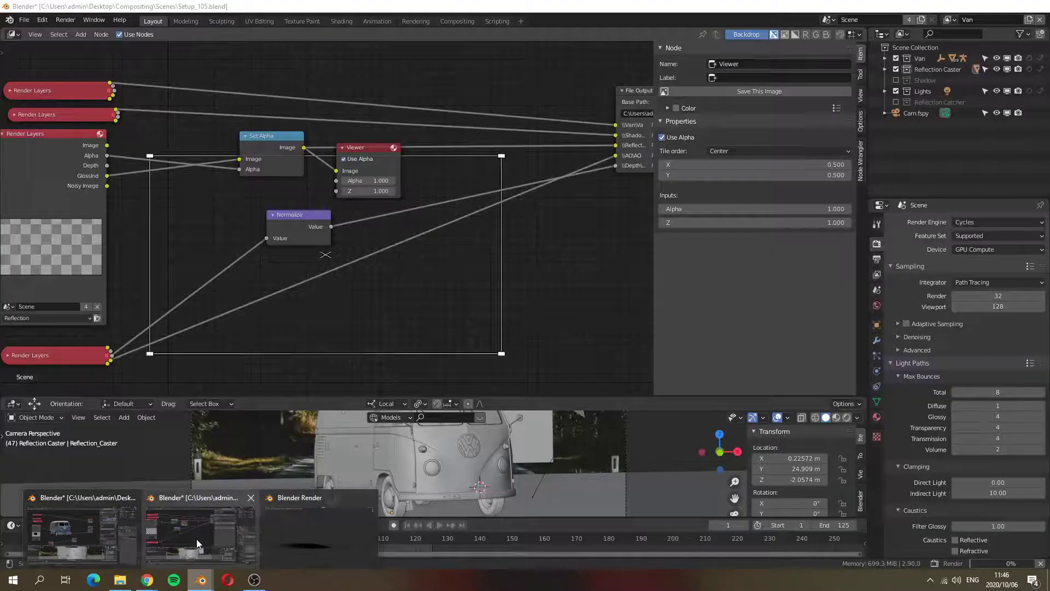
pyautogui.click(195, 539)
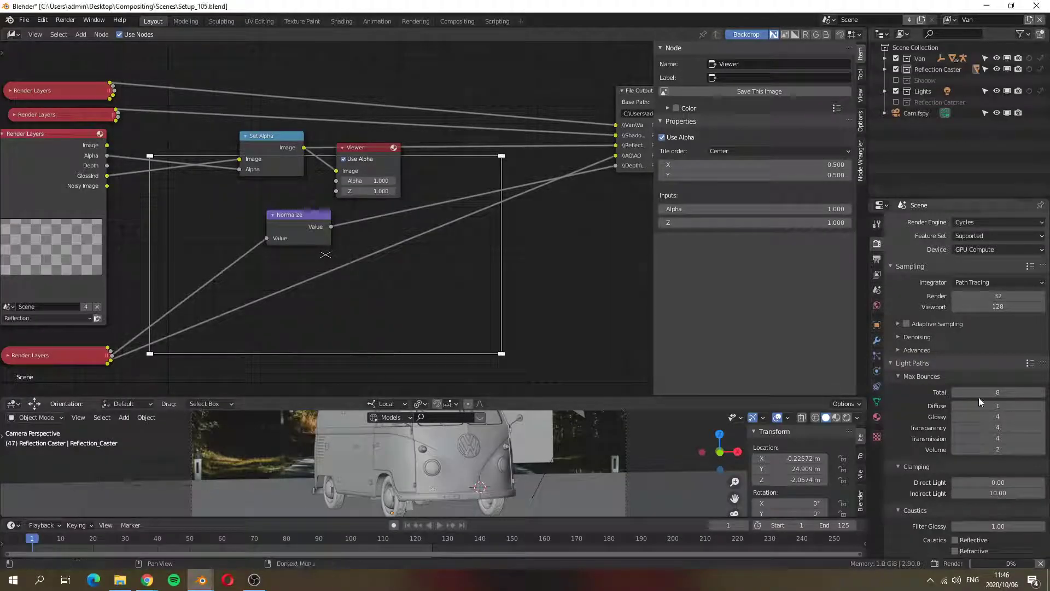
pyautogui.scroll(-8, 975, 458)
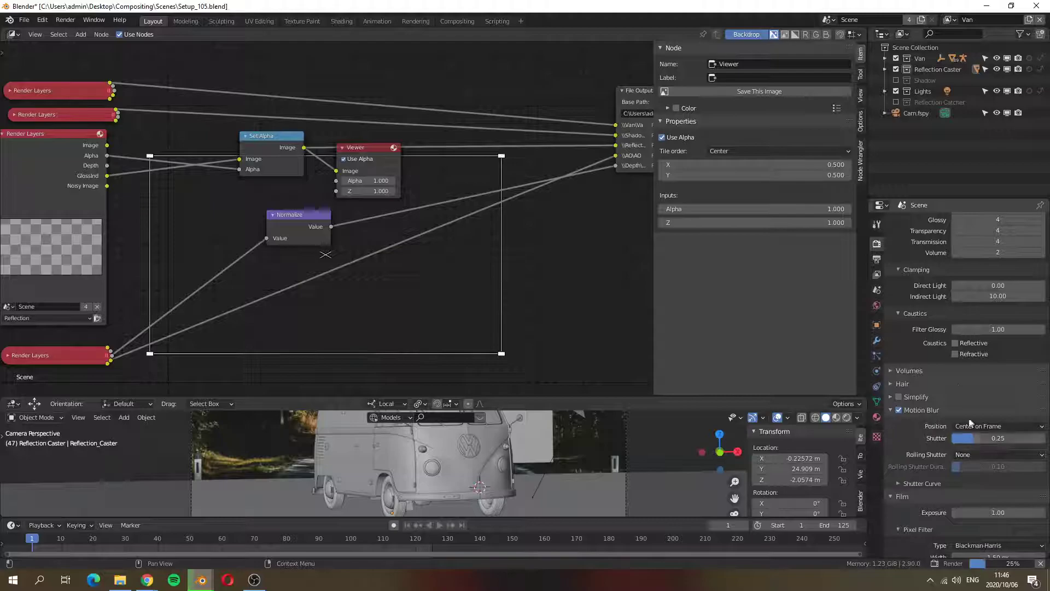
pyautogui.click(877, 260)
pyautogui.scroll(-2, 1007, 435)
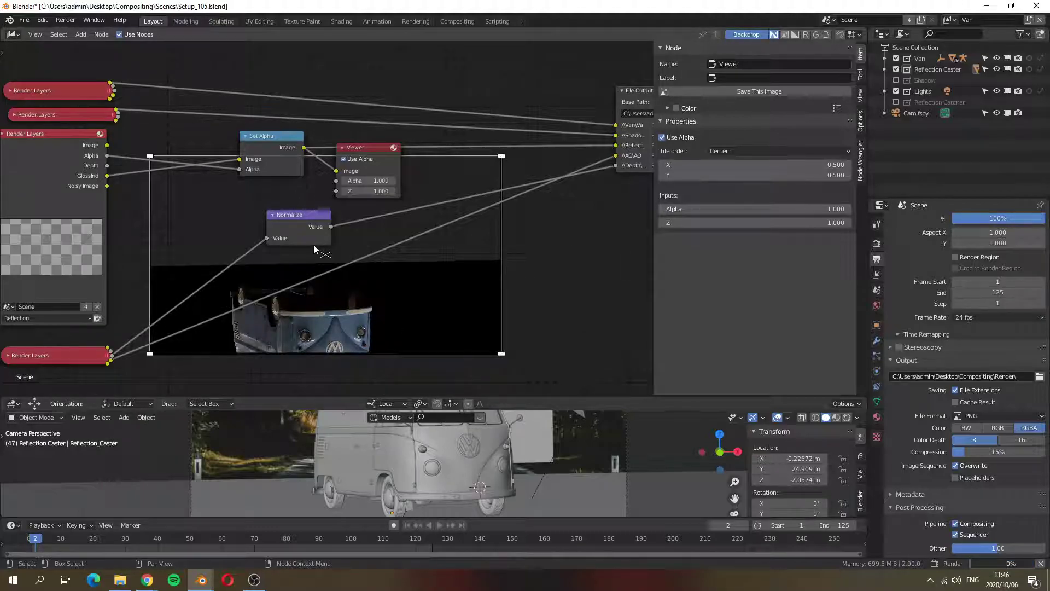
# Go back to File Explorer and view the newly rendered Reflection0001.png
pyautogui.click(986, 5)
pyautogui.doubleClick(312, 337)
pyautogui.doubleClick(302, 335)
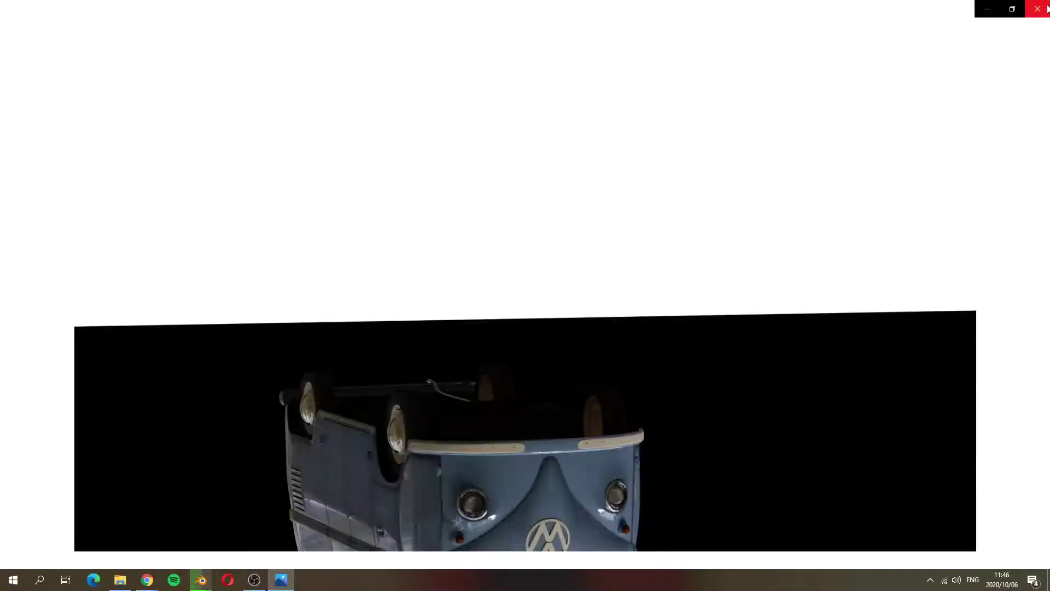
pyautogui.click(1038, 9)
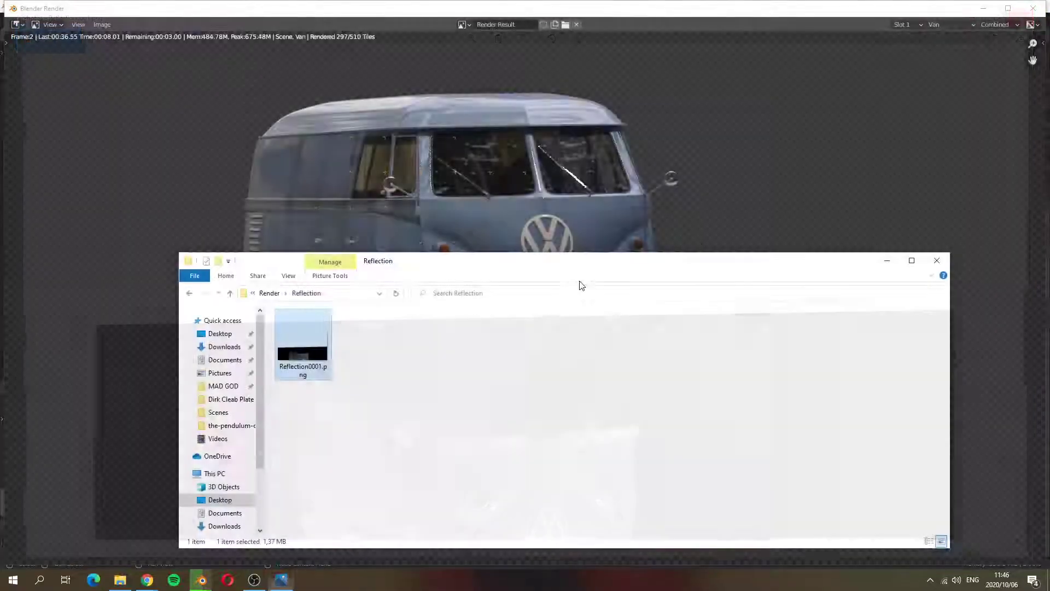
# Add Reflection0001.png from File Explorer to the Blender compositor as an Image node and preview its alpha through the Viewer node
pyautogui.hotkey('alt', 'Tab')
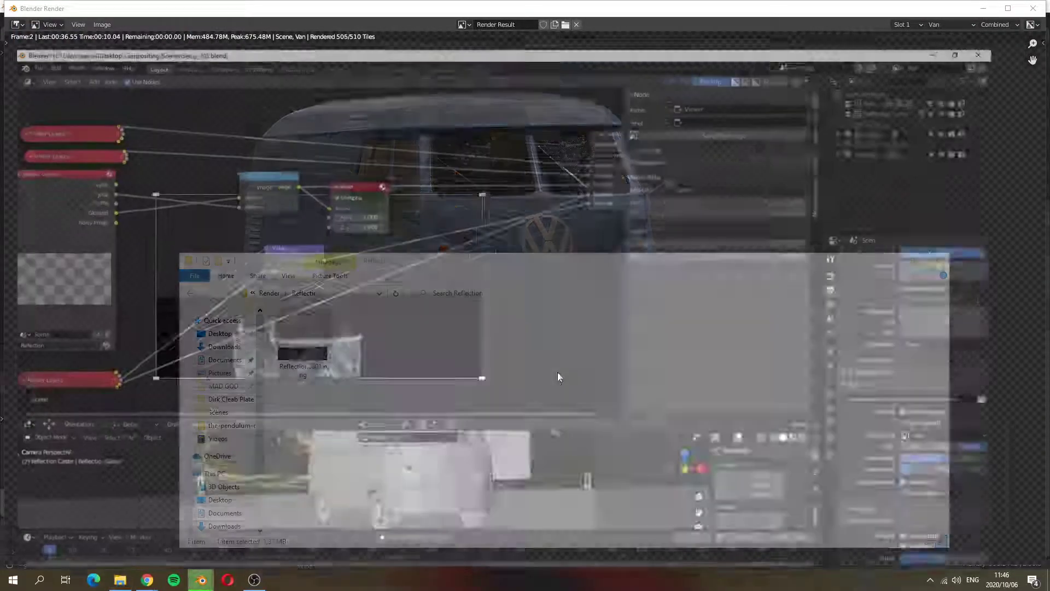
pyautogui.hotkey('alt', 'Tab')
pyautogui.hotkey('alt', 'Tab')
pyautogui.hotkey('alt', 'Tab')
pyautogui.hotkey('alt', 'Tab')
pyautogui.hotkey('alt', 'Tab')
pyautogui.hotkey('alt', 'Tab')
pyautogui.hotkey('alt', 'Tab')
pyautogui.hotkey('alt', 'Tab')
pyautogui.hotkey('alt', 'Tab')
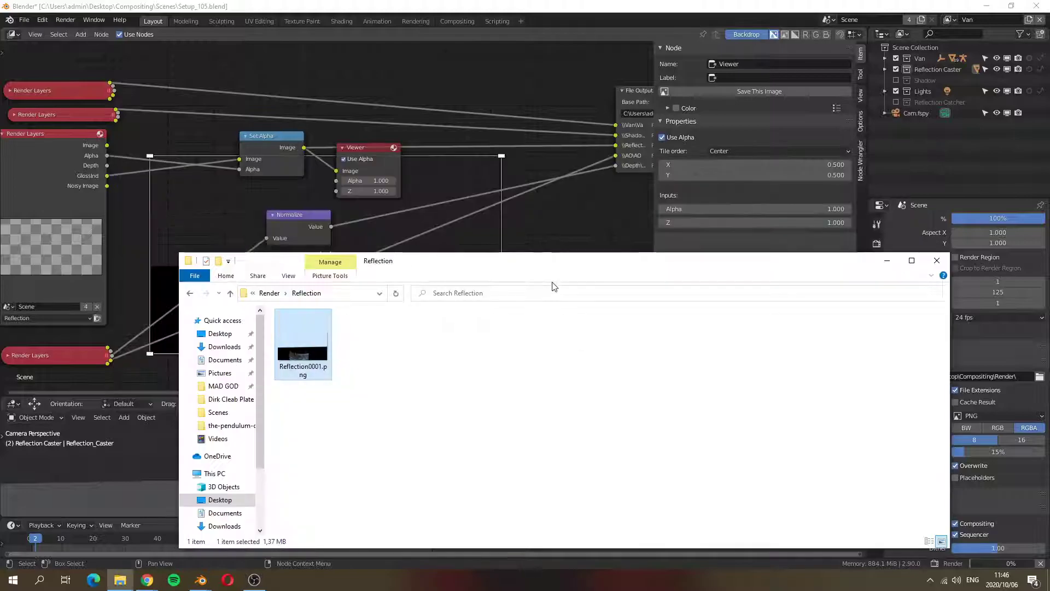
pyautogui.moveTo(303, 337); pyautogui.dragTo(345, 177)
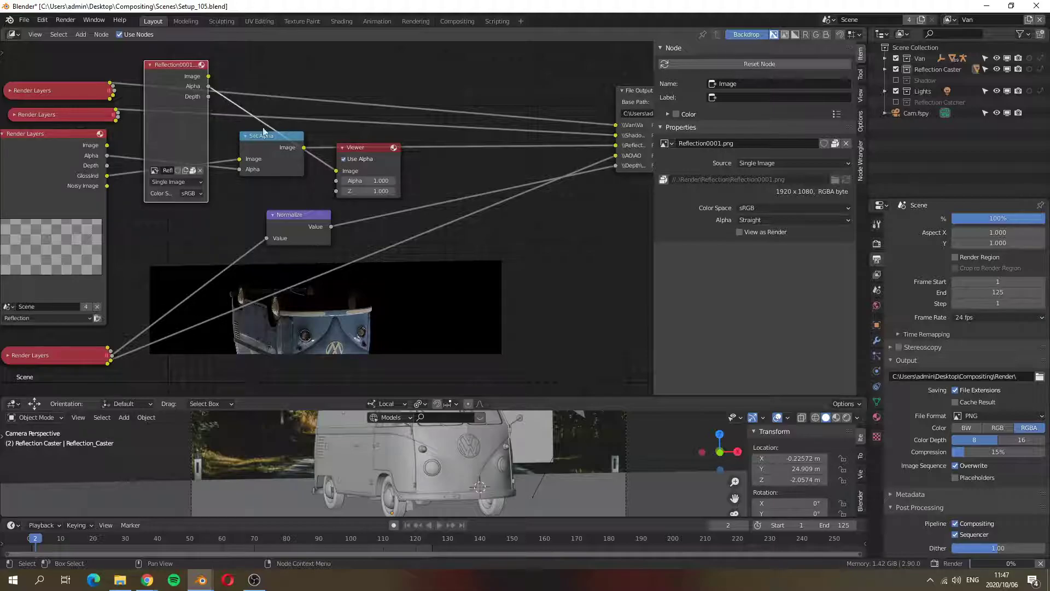
pyautogui.moveTo(208, 97); pyautogui.dragTo(383, 143)
# Delete the Reflection0001.png Image node and the Viewer node from the compositor
pyautogui.press('x')
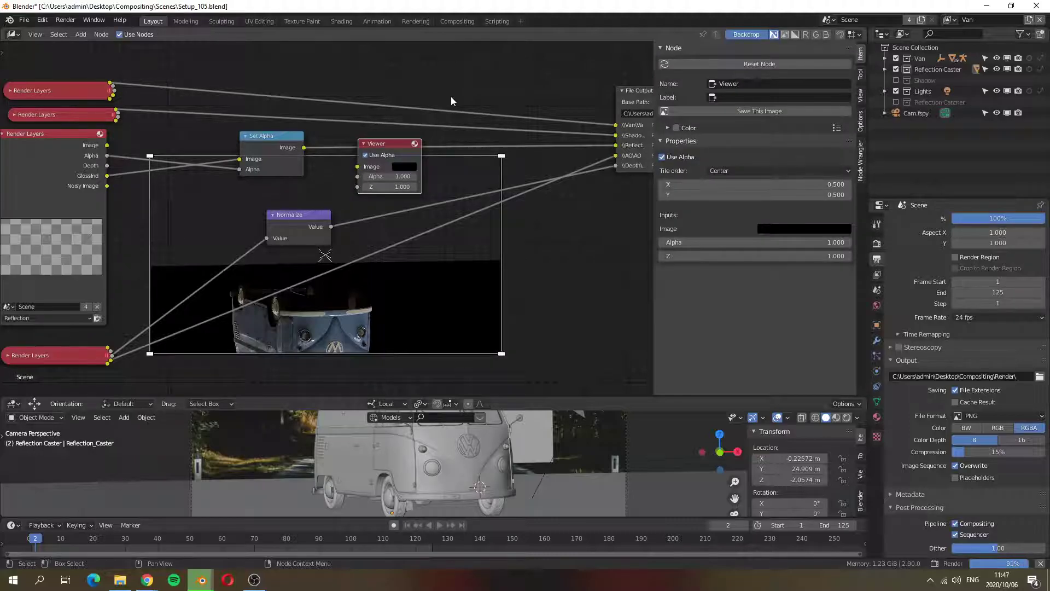
pyautogui.press('x')
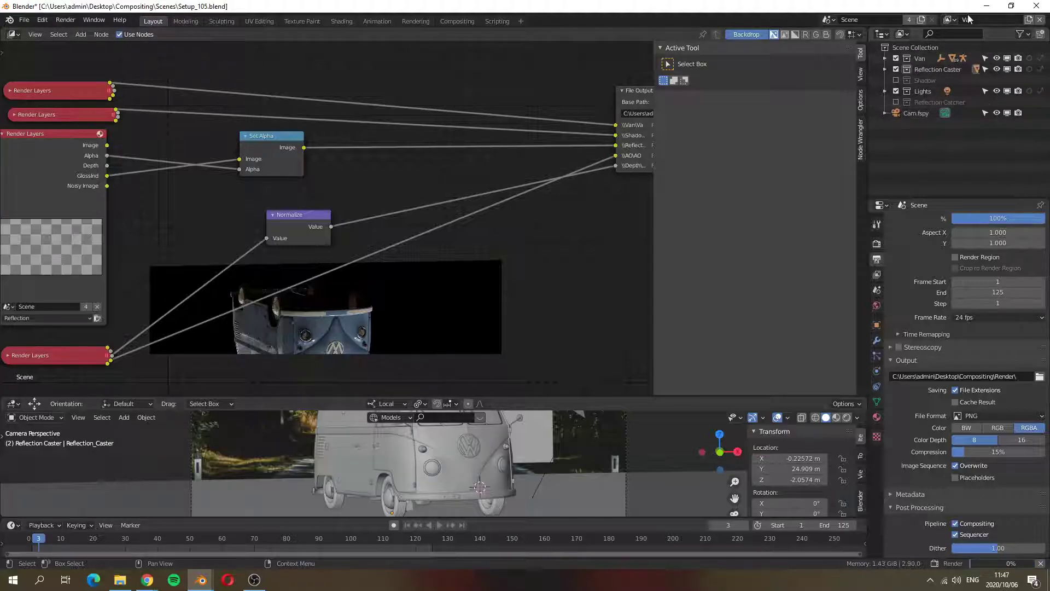
# Open the render properties and look through the Cycles sampling and light path settings
pyautogui.click(877, 243)
pyautogui.scroll(-3, 988, 301)
pyautogui.scroll(5, 988, 301)
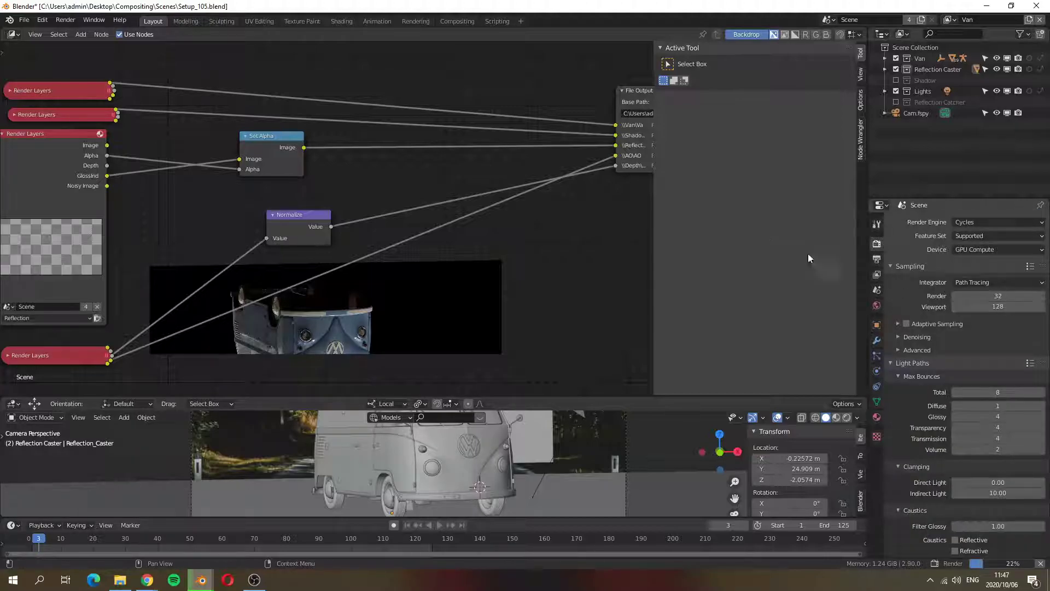